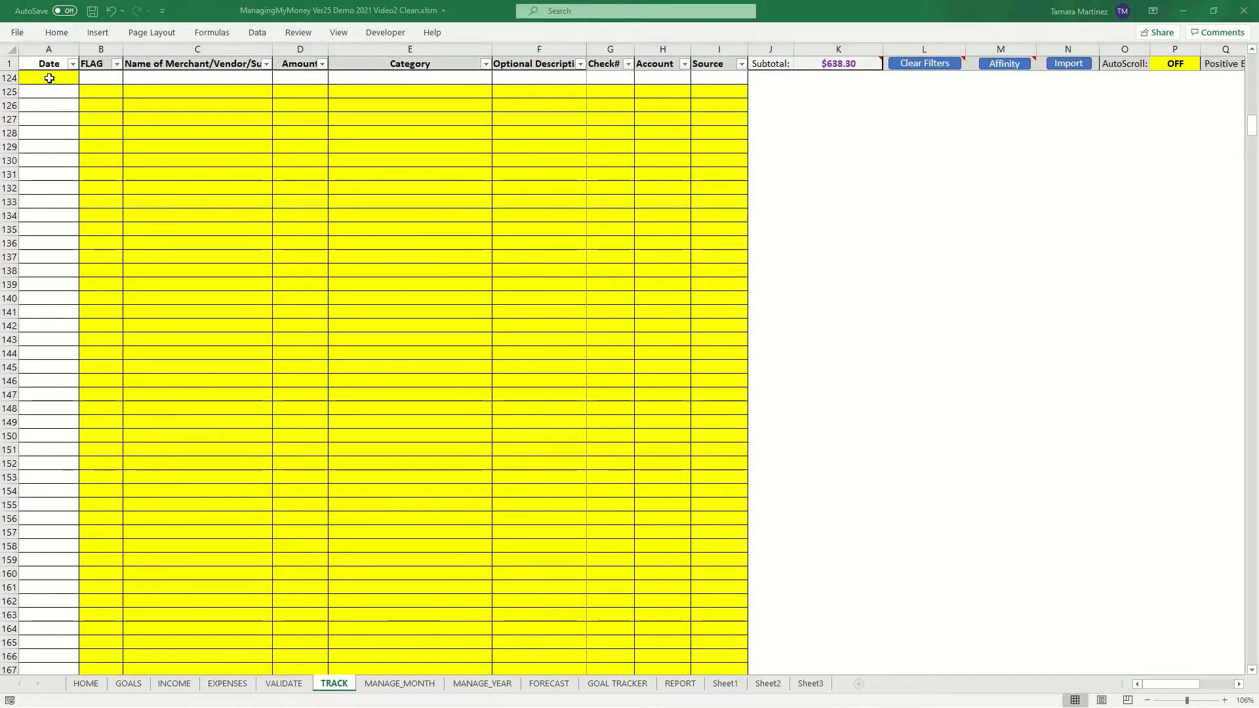
- Enter a transaction in row 125 dated 3/1/2021 with merchant Panera Bread
left_click(49, 78)
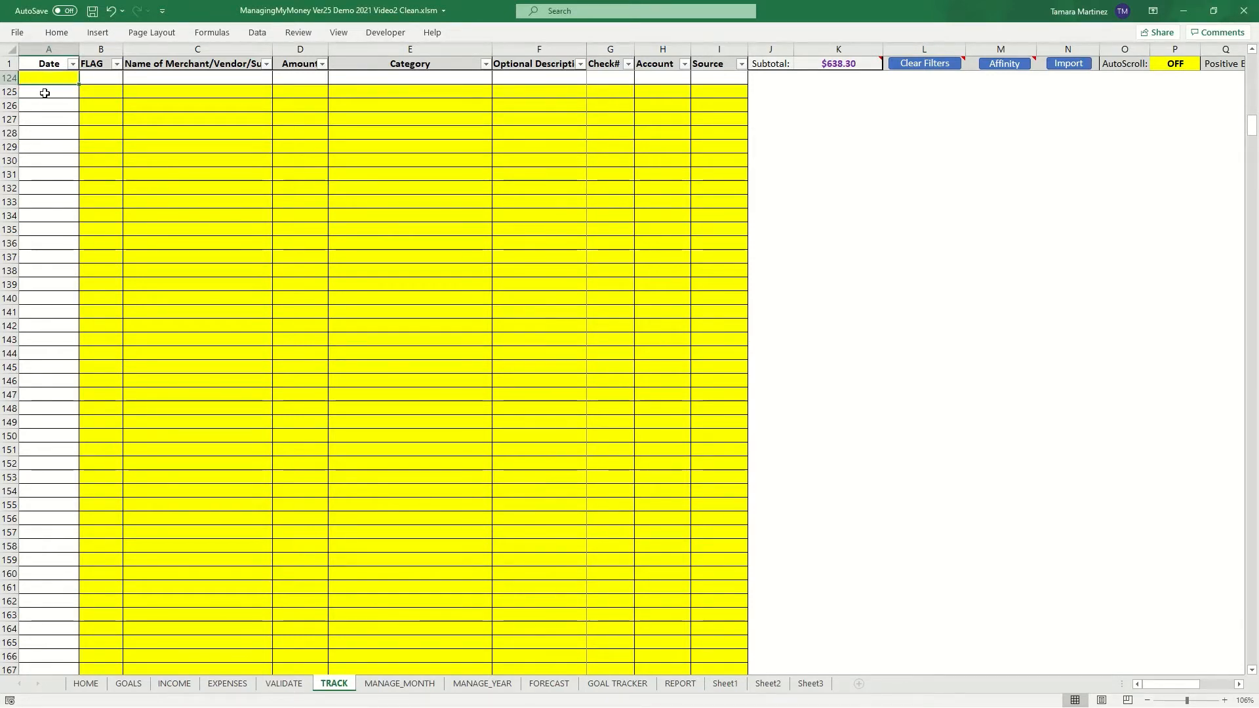
left_click(45, 93)
type("3")
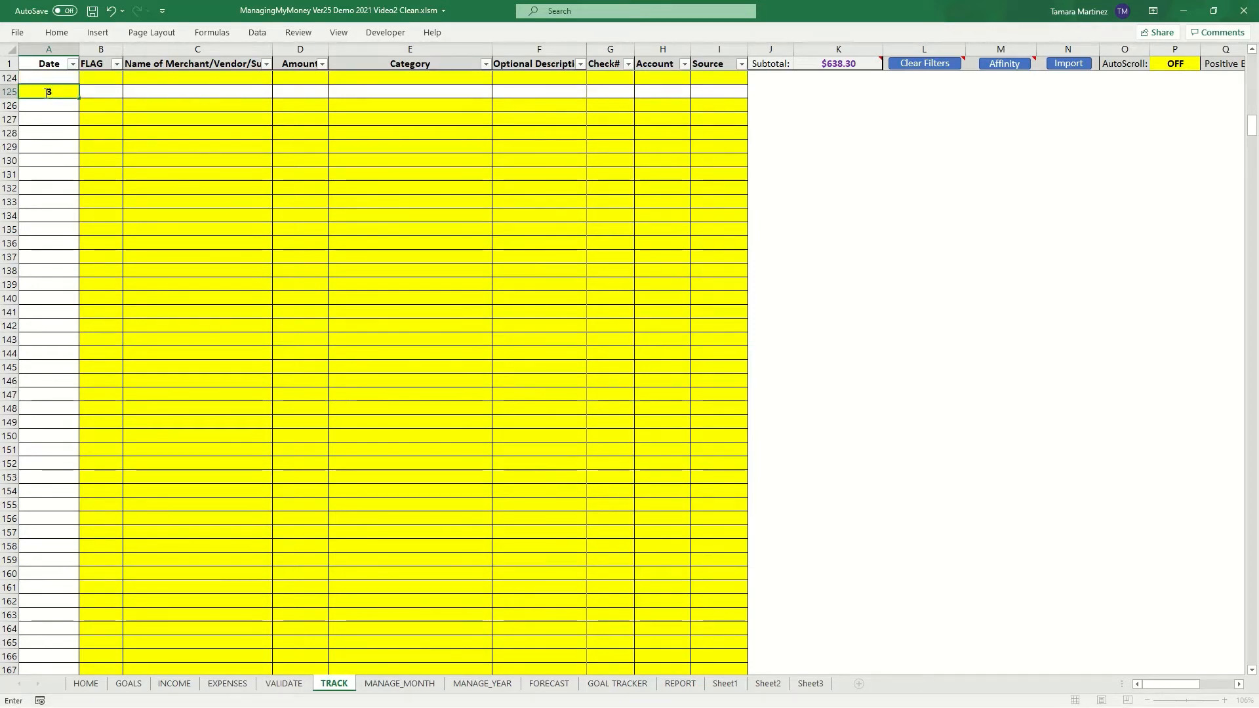
type("/1/2021")
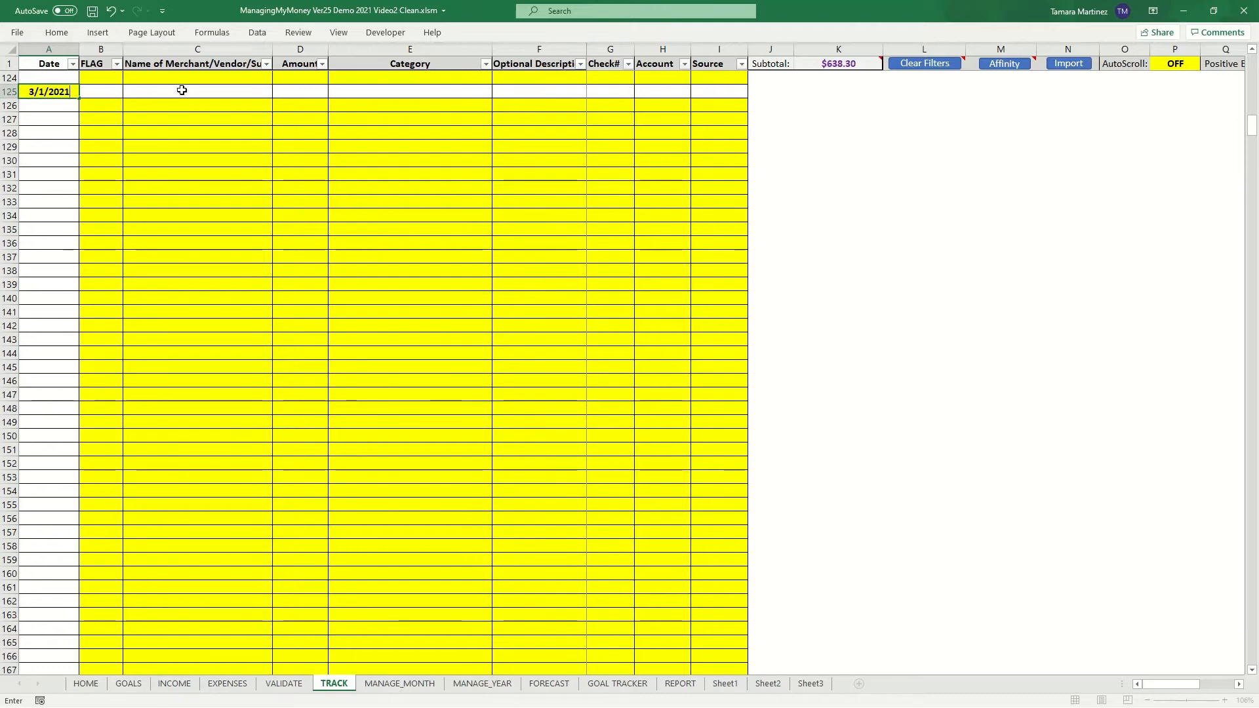
left_click(182, 91)
type("Paner")
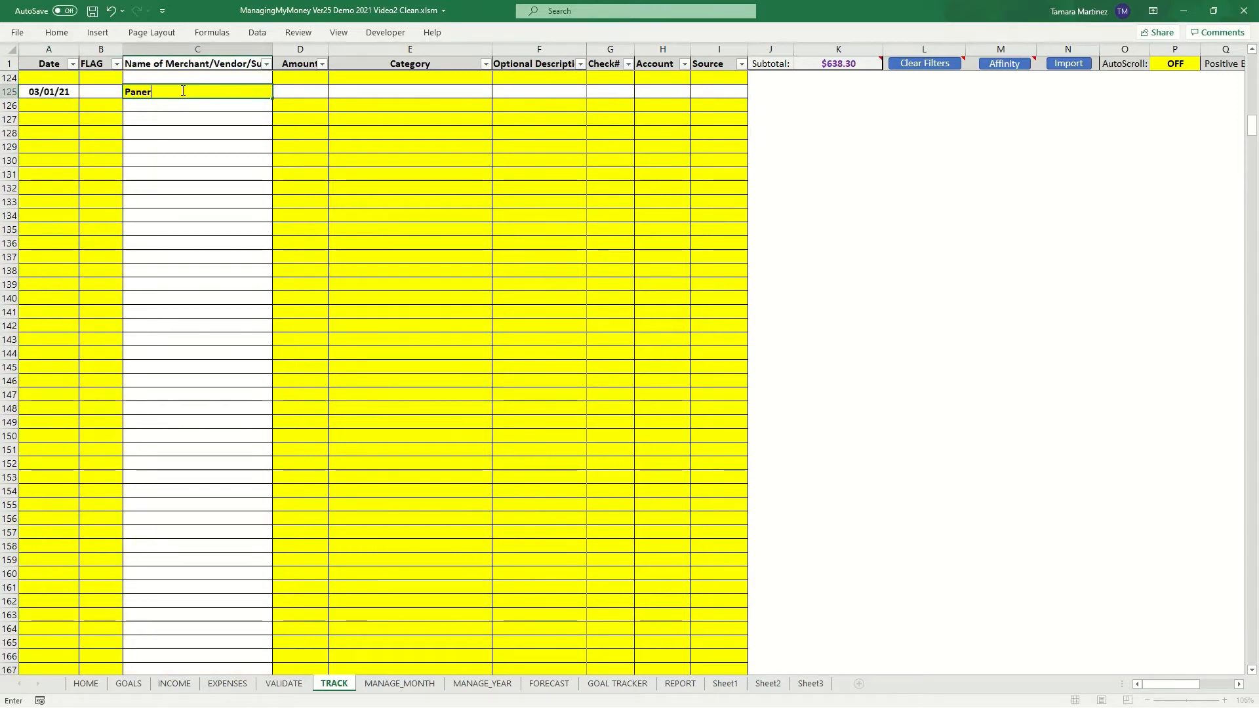
type("a Bread")
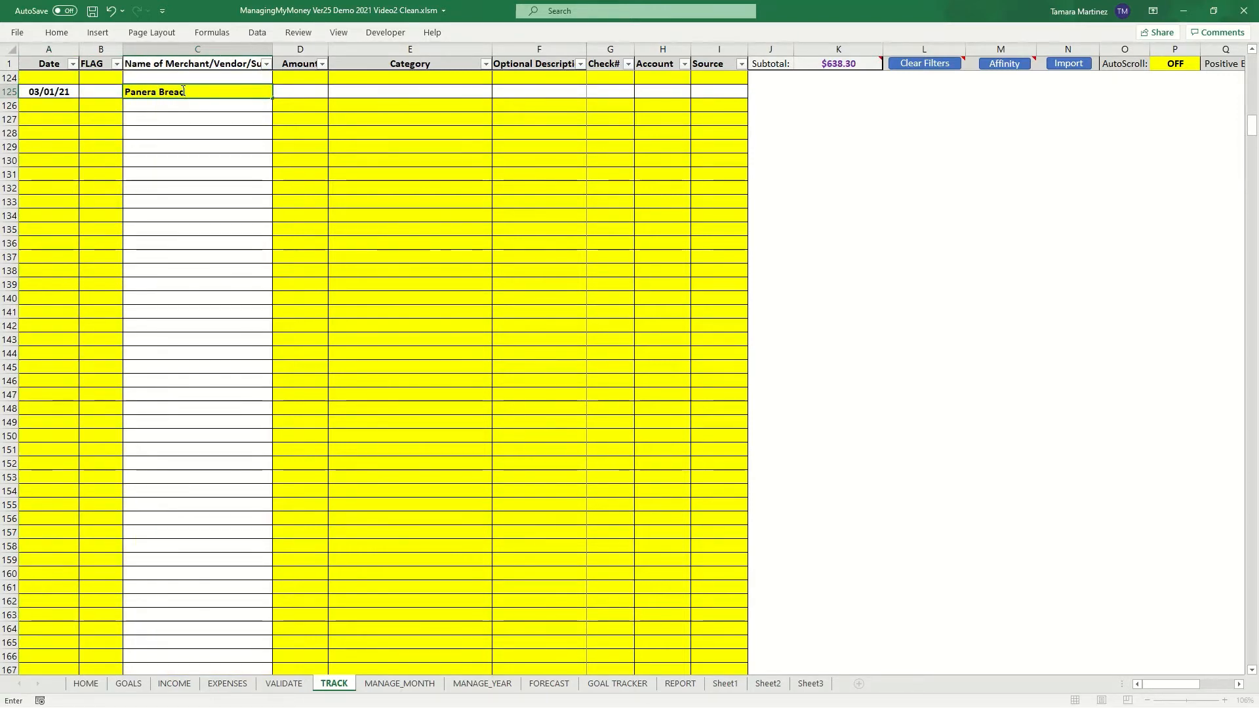
key("Tab")
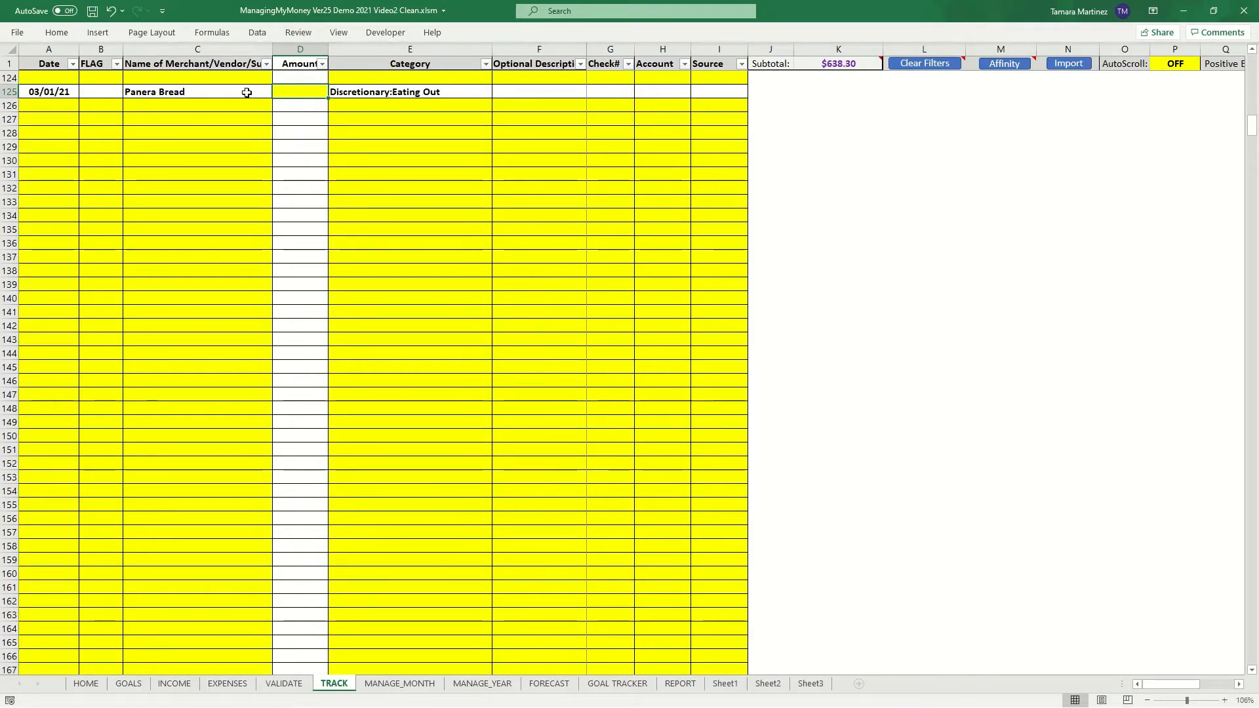
- Open the category list for the Panera Bread row and close it without changing the category
left_click(386, 93)
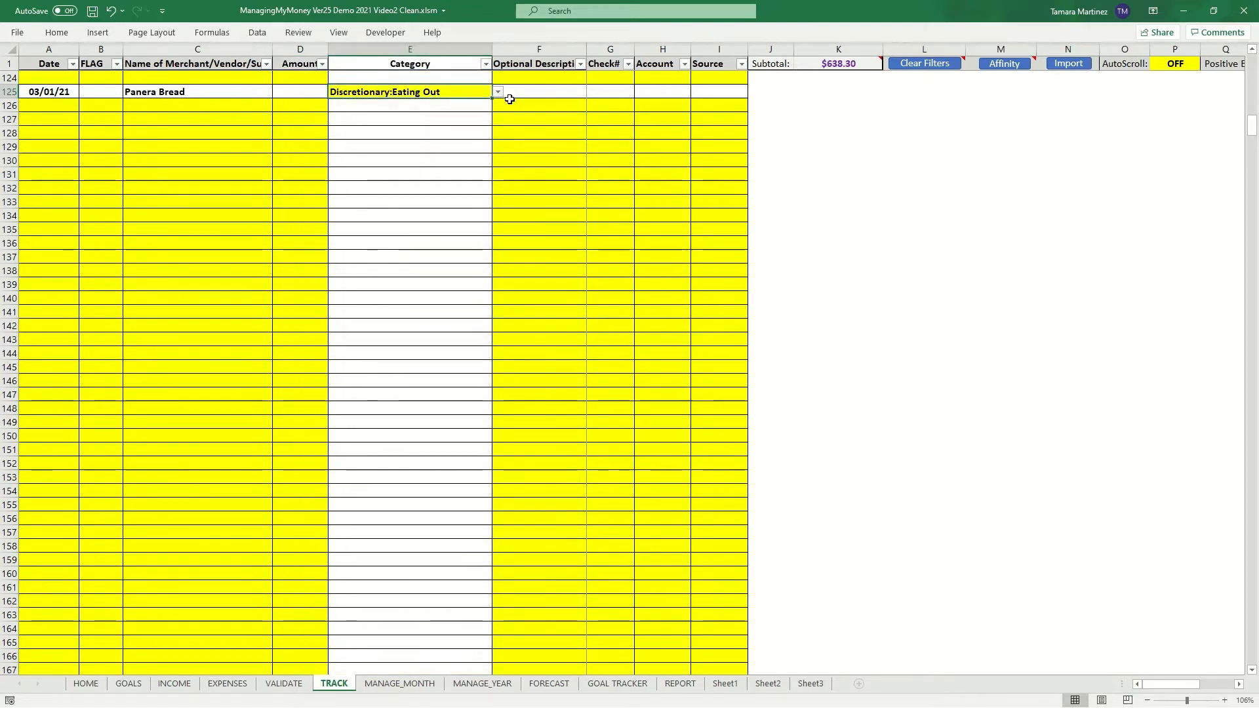
left_click(498, 92)
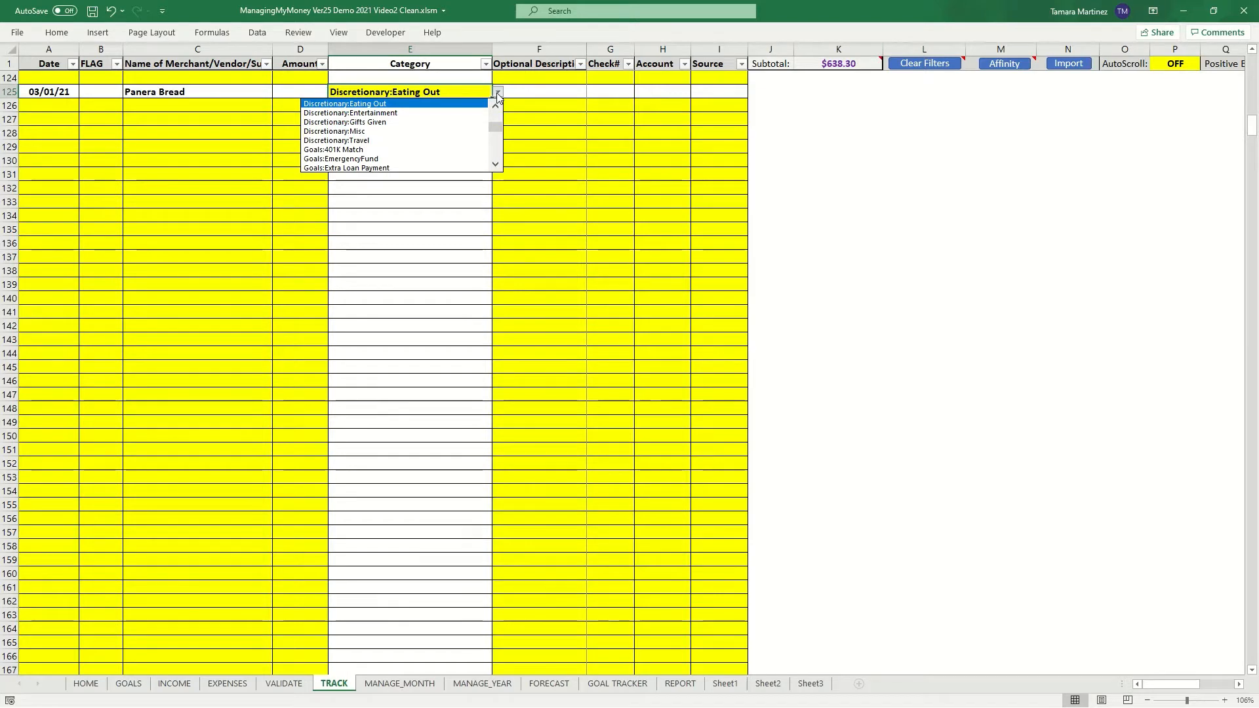
left_click(497, 93)
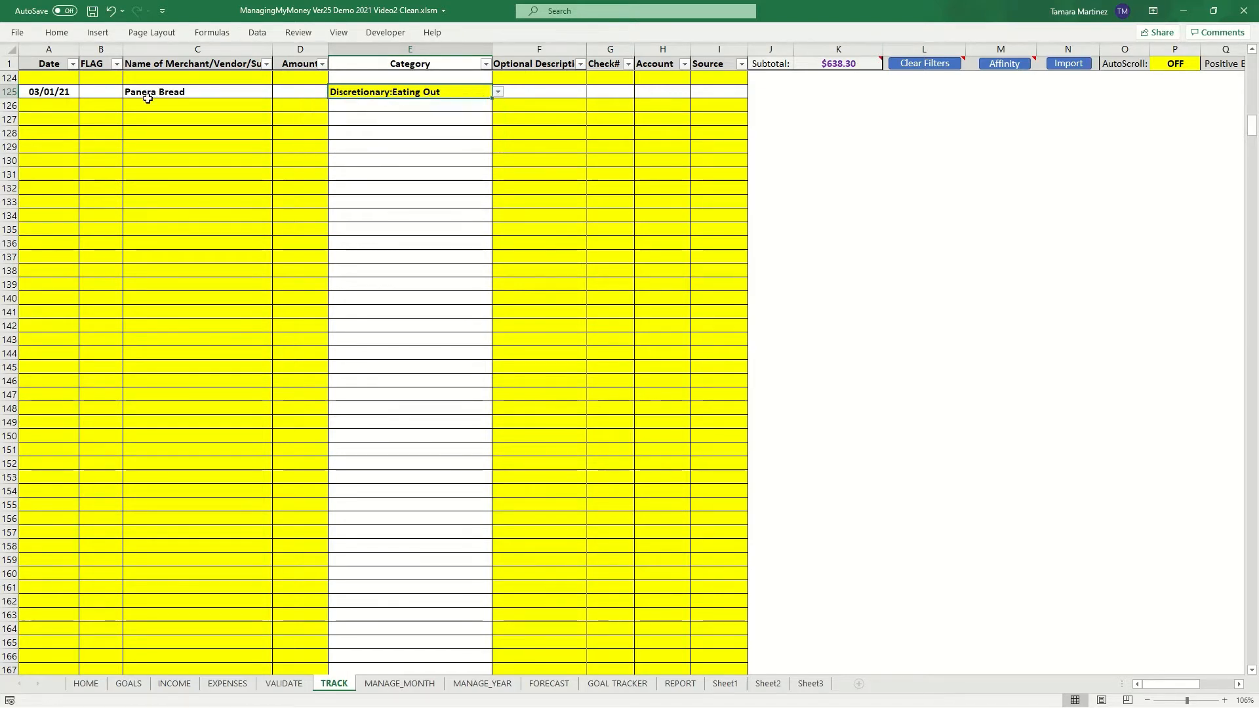
- Enter a transaction in row 126 dated 3/1/21 with merchant Shell
left_click(50, 107)
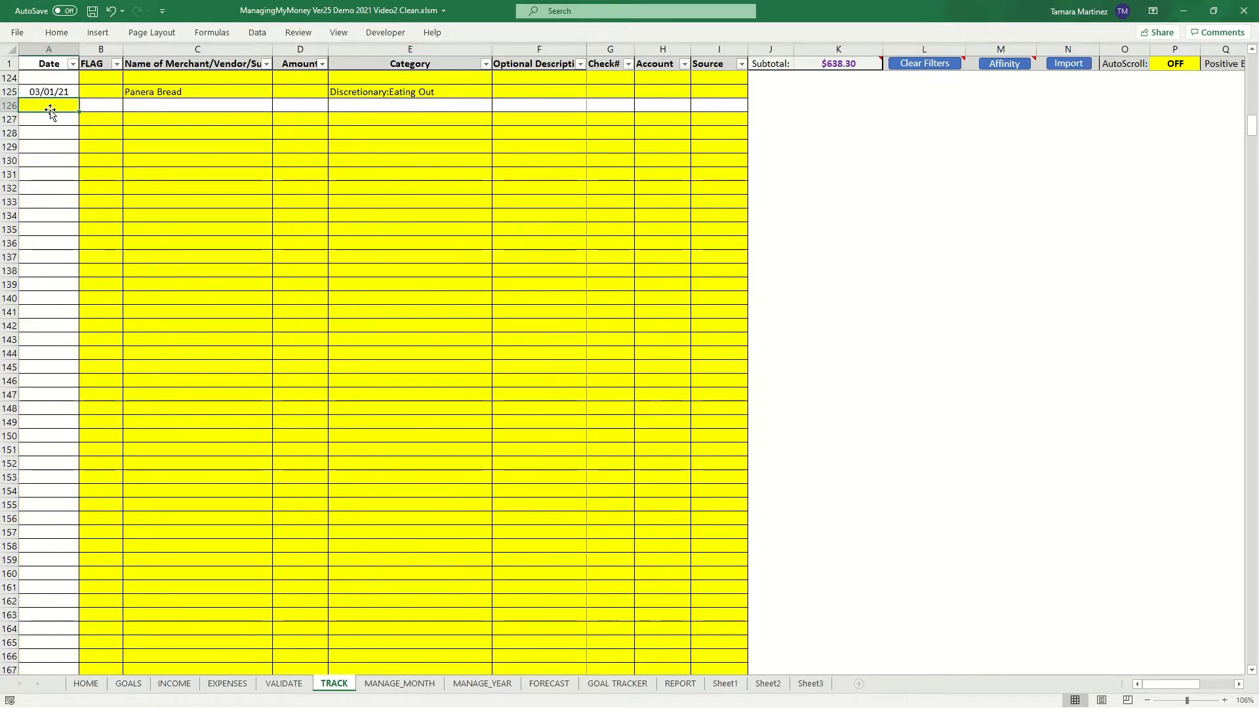
type("3/")
type("1/21")
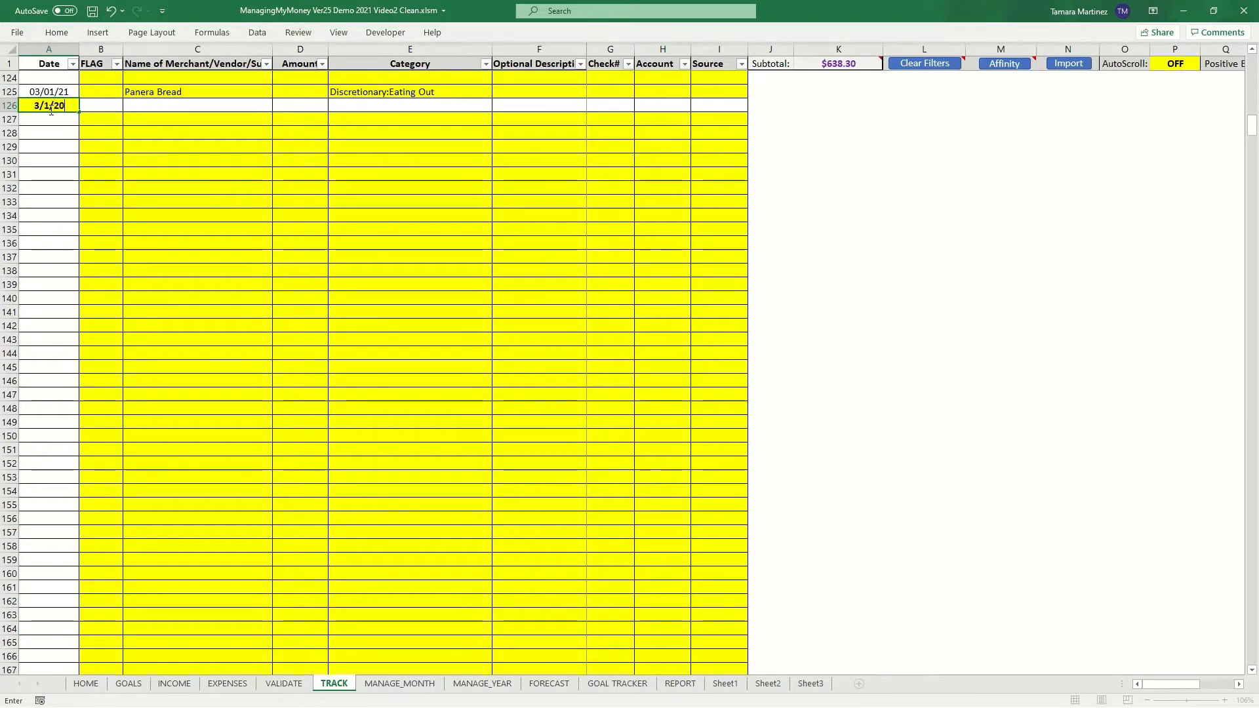
key("Tab")
key("Tab")
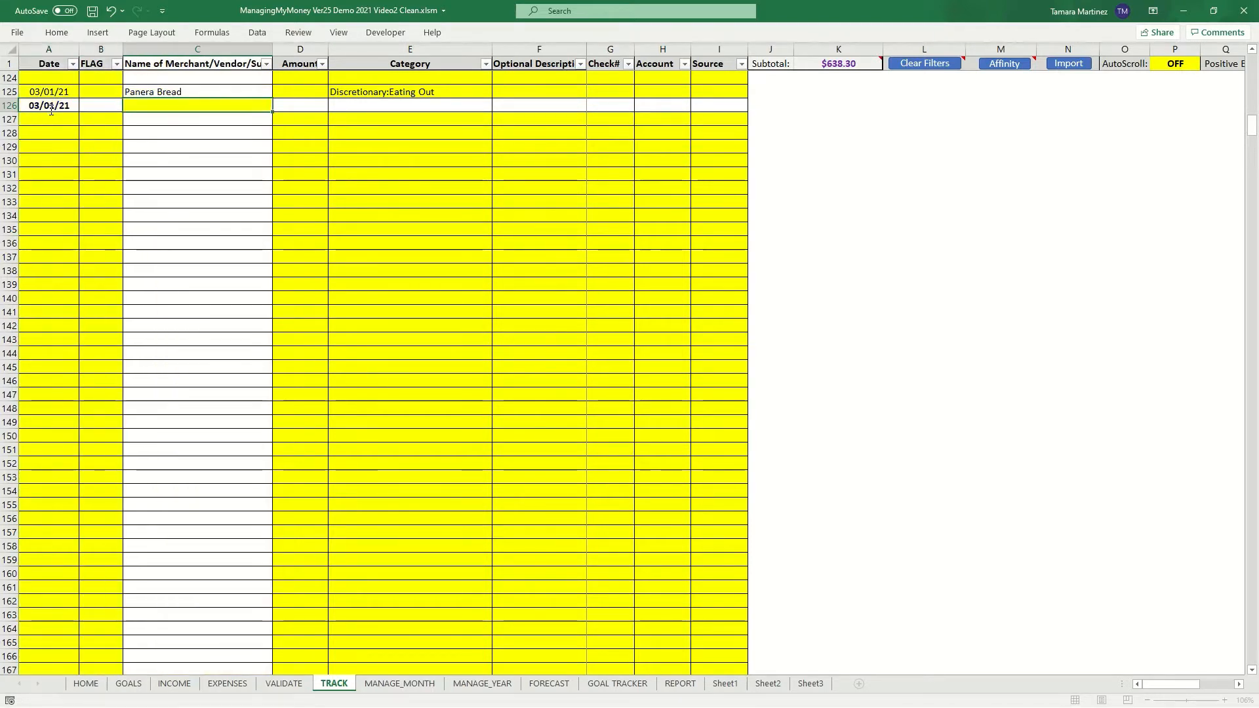
type("Shell")
key("Tab")
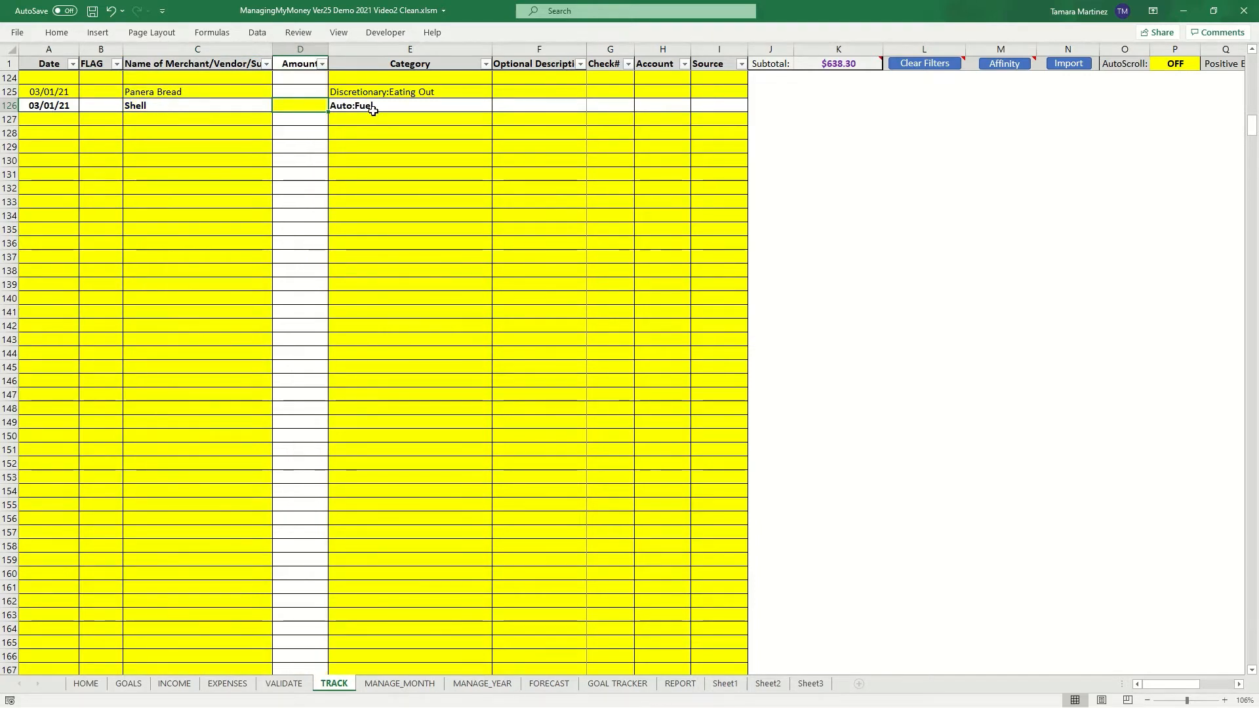
- Enter merchant Shell Station#97 in row 127
left_click(172, 119)
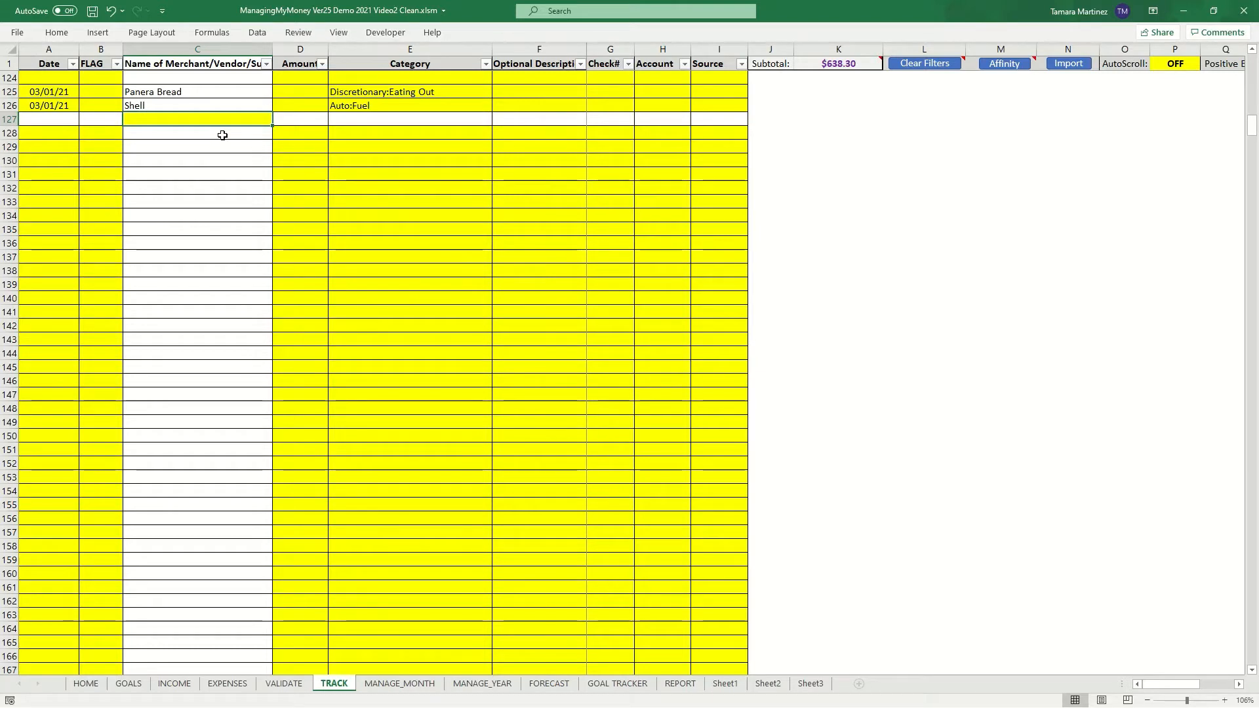
type("Shell Station#97")
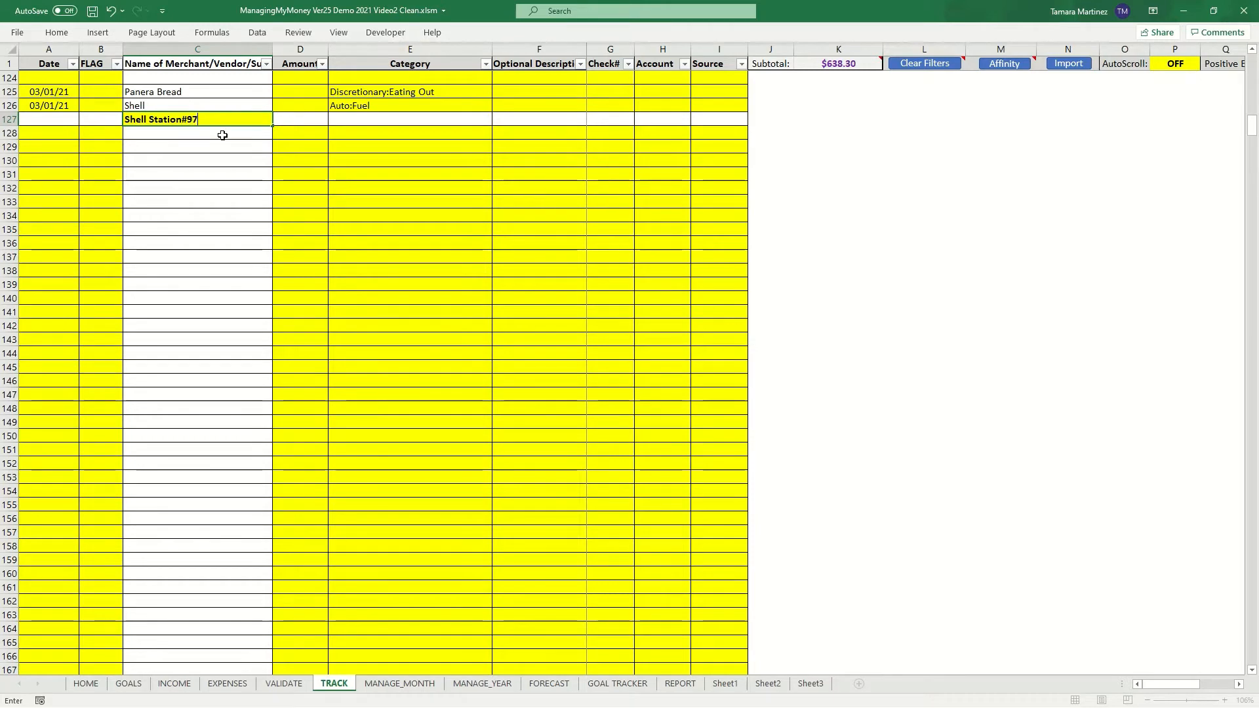
key("Return")
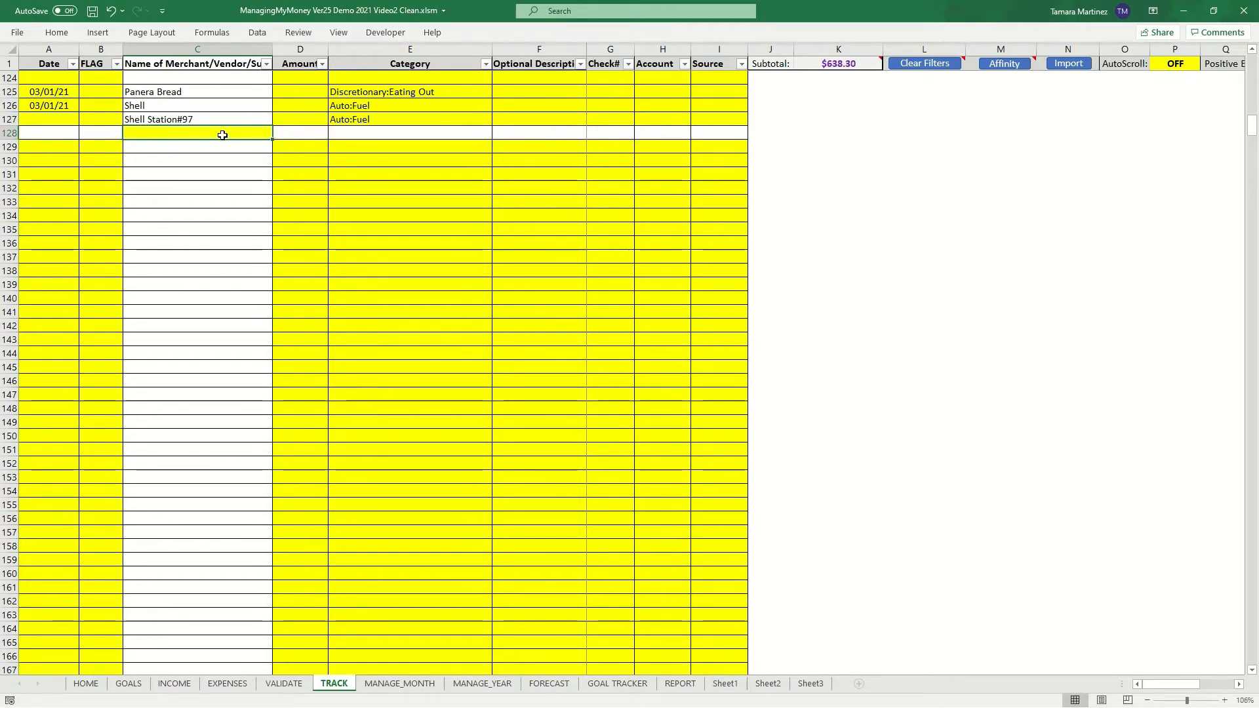
- Enter merchant Shell in Canada on Trip in row 128
type("Shell in ")
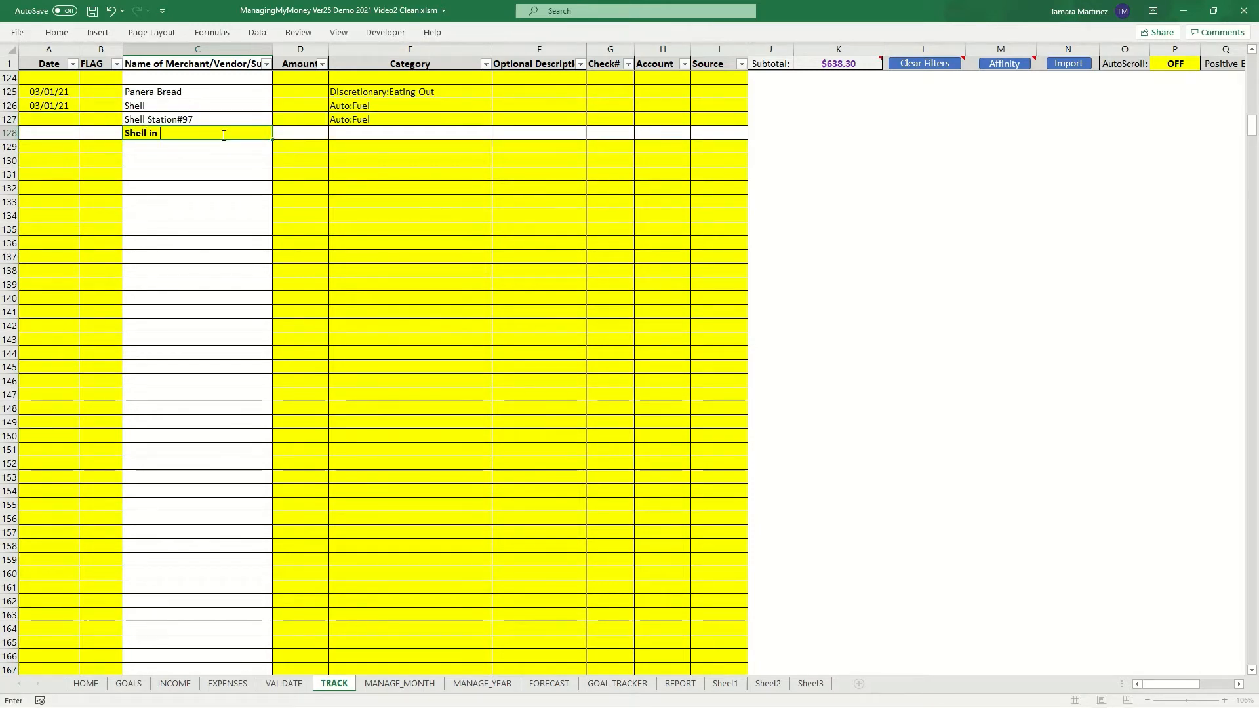
type("Canada on Trip")
key("Tab")
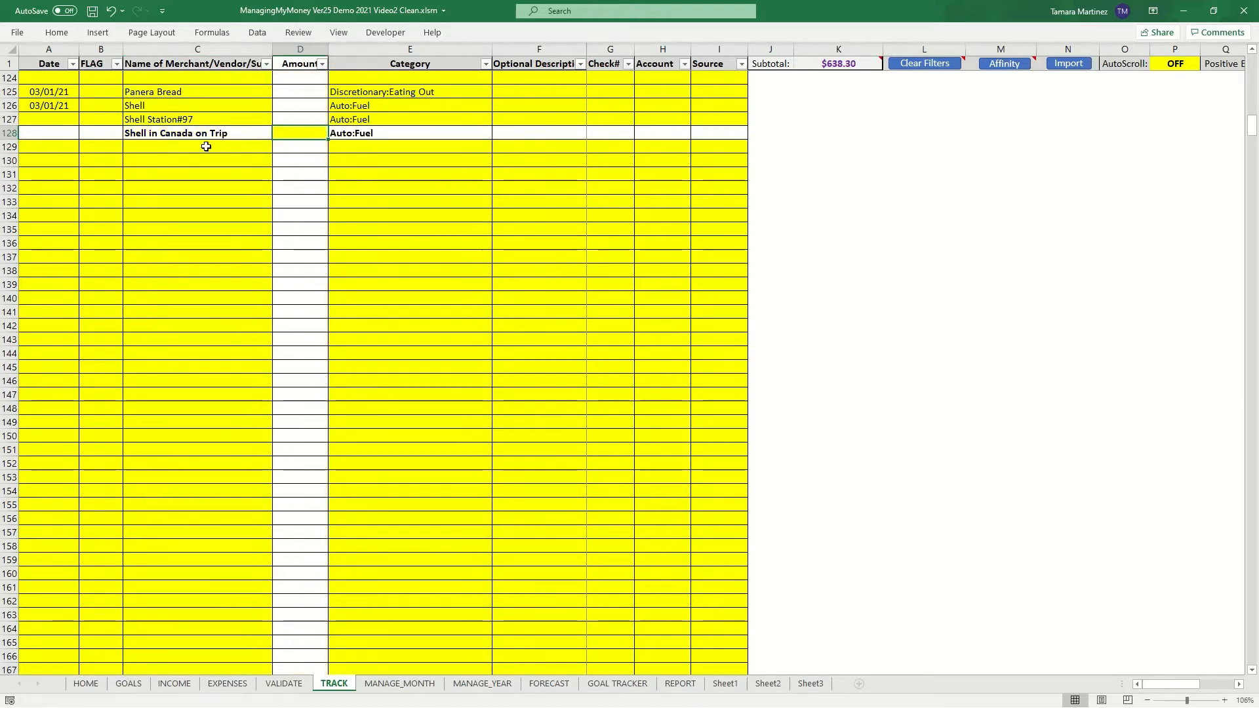
- Enter merchant Panera Bread Extreme in row 129
left_click(181, 151)
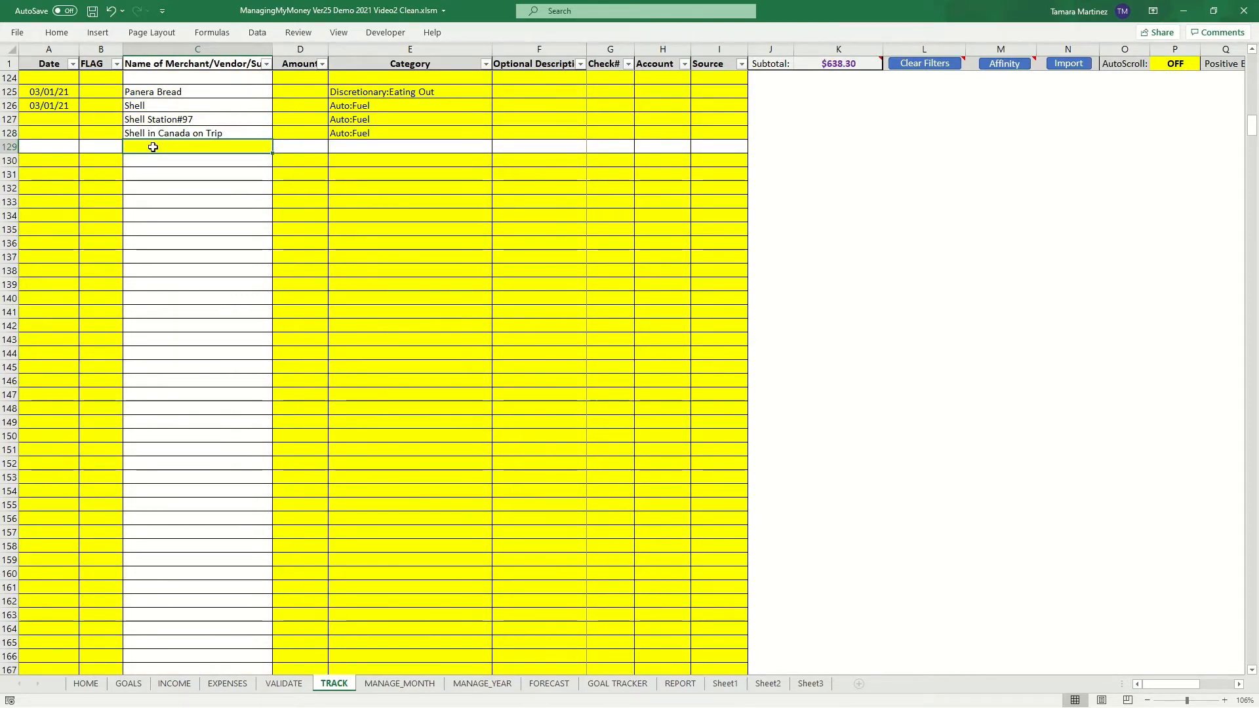
type("P")
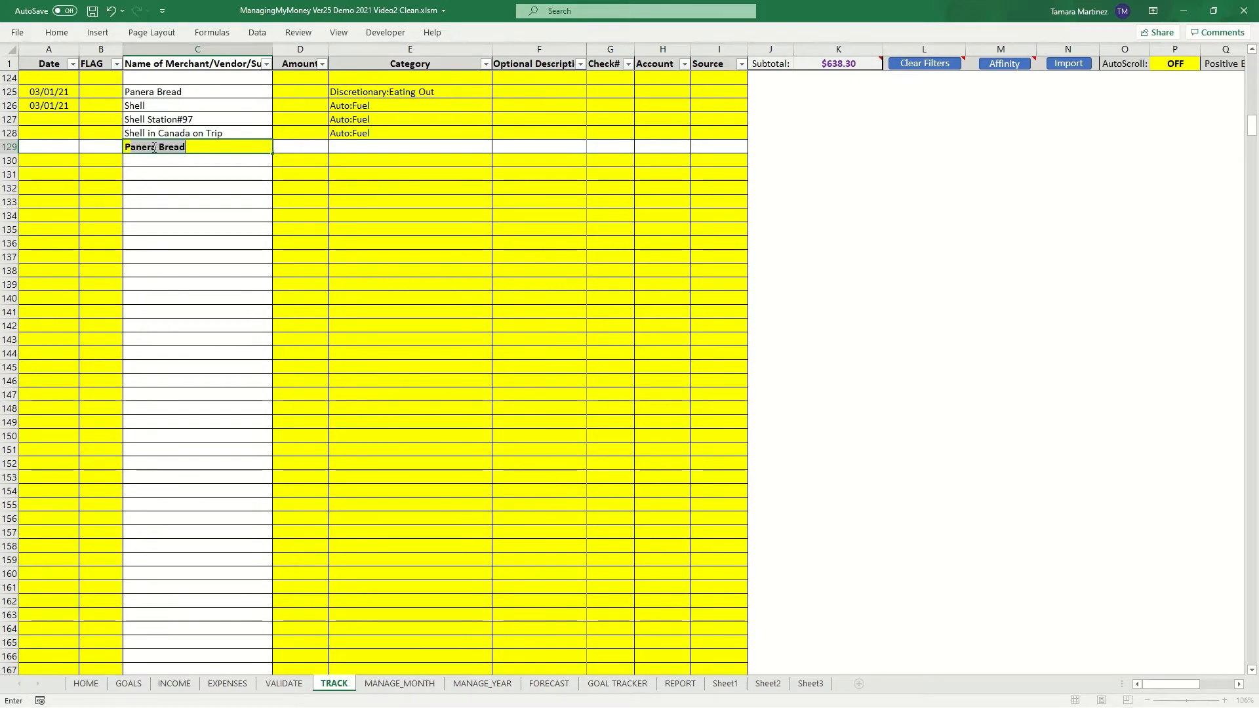
type("anera Bread Extrem")
key("BackSpace")
type("eme")
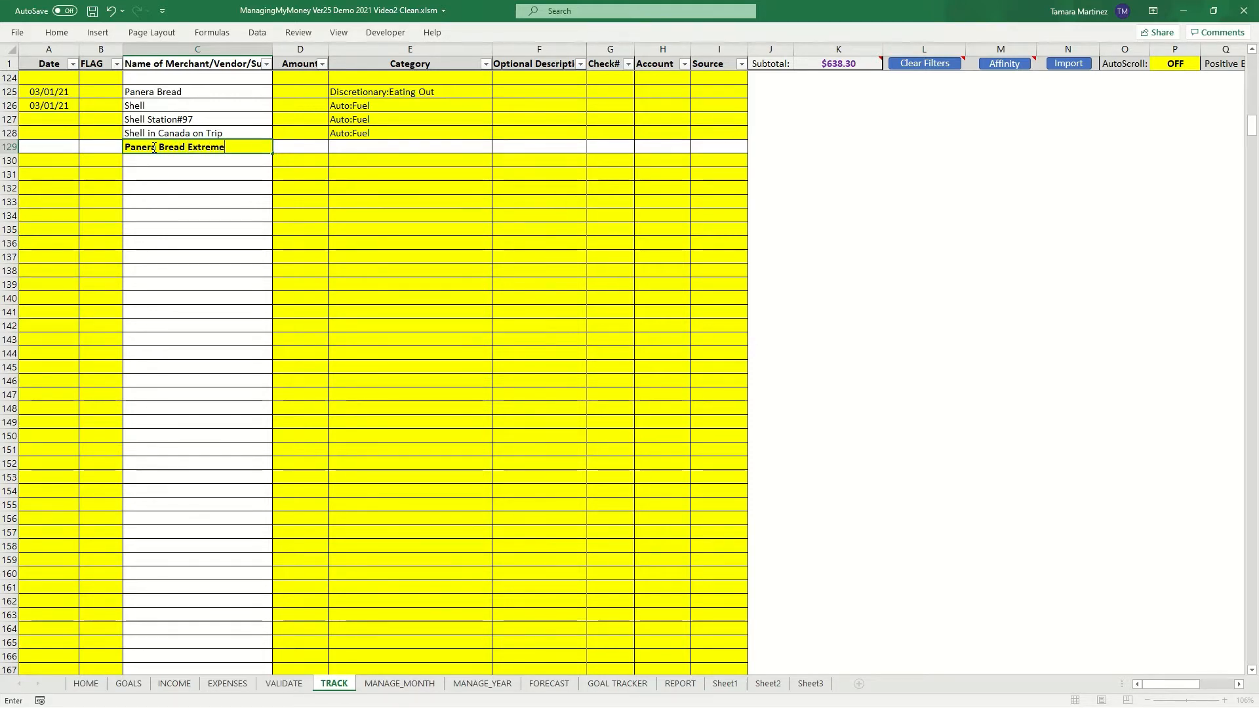
key("Return")
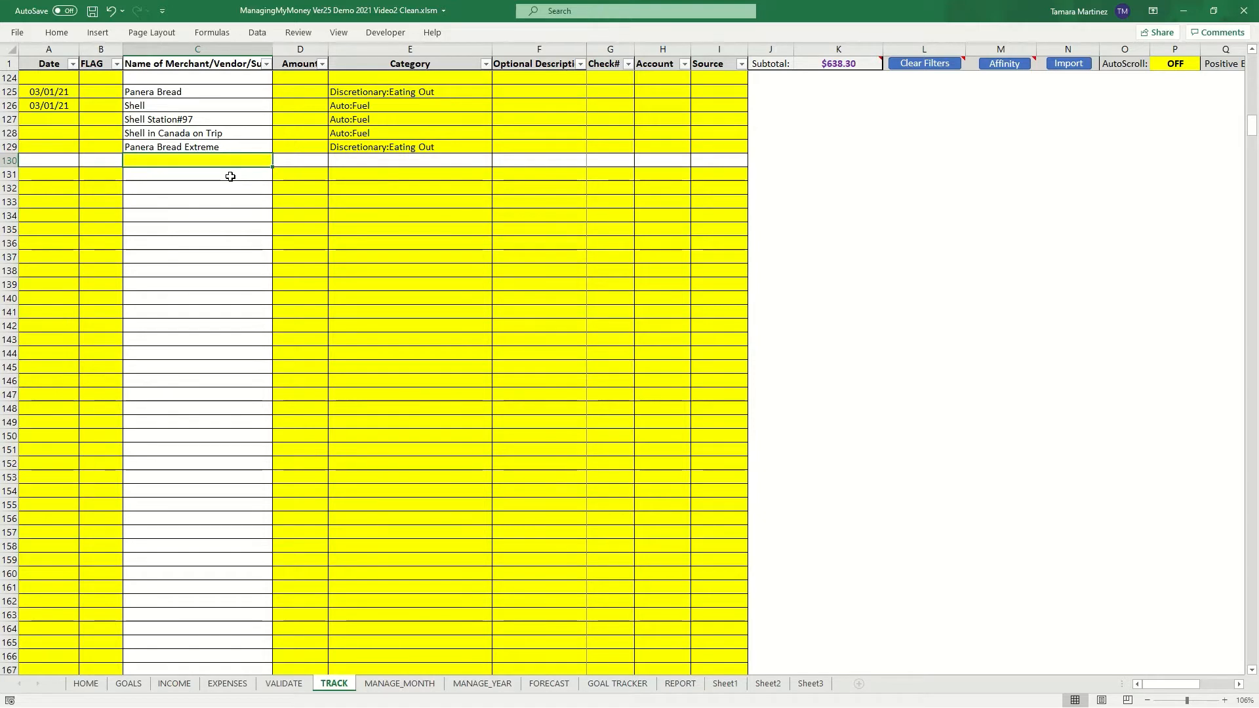
- Enter merchant Walmart in row 130 and set its category to Household:Clothing from the suggestions
type("Walmart")
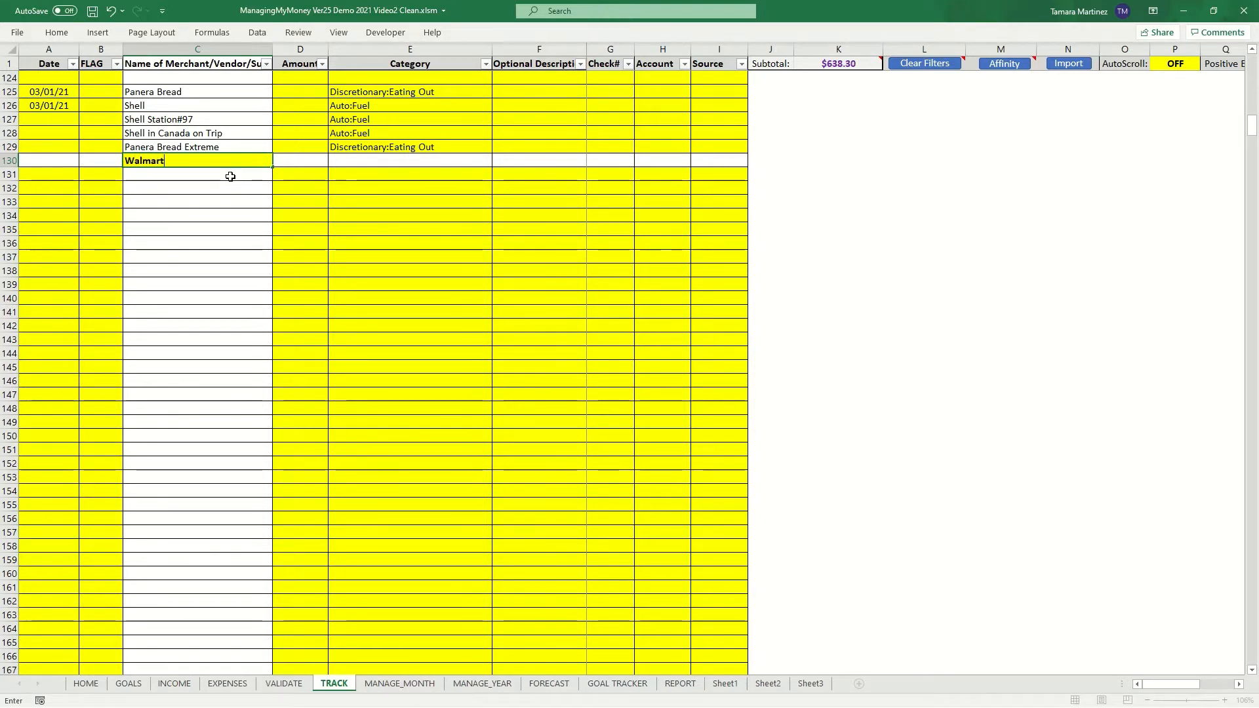
key("Tab")
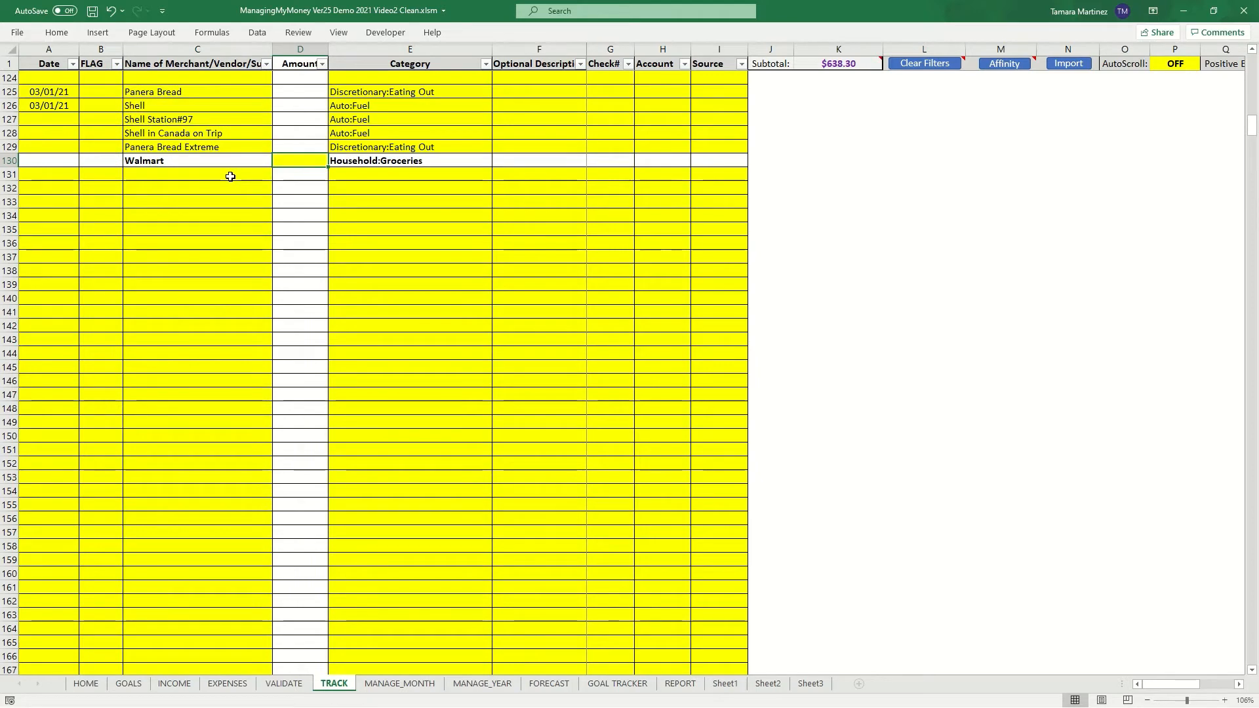
left_click(416, 161)
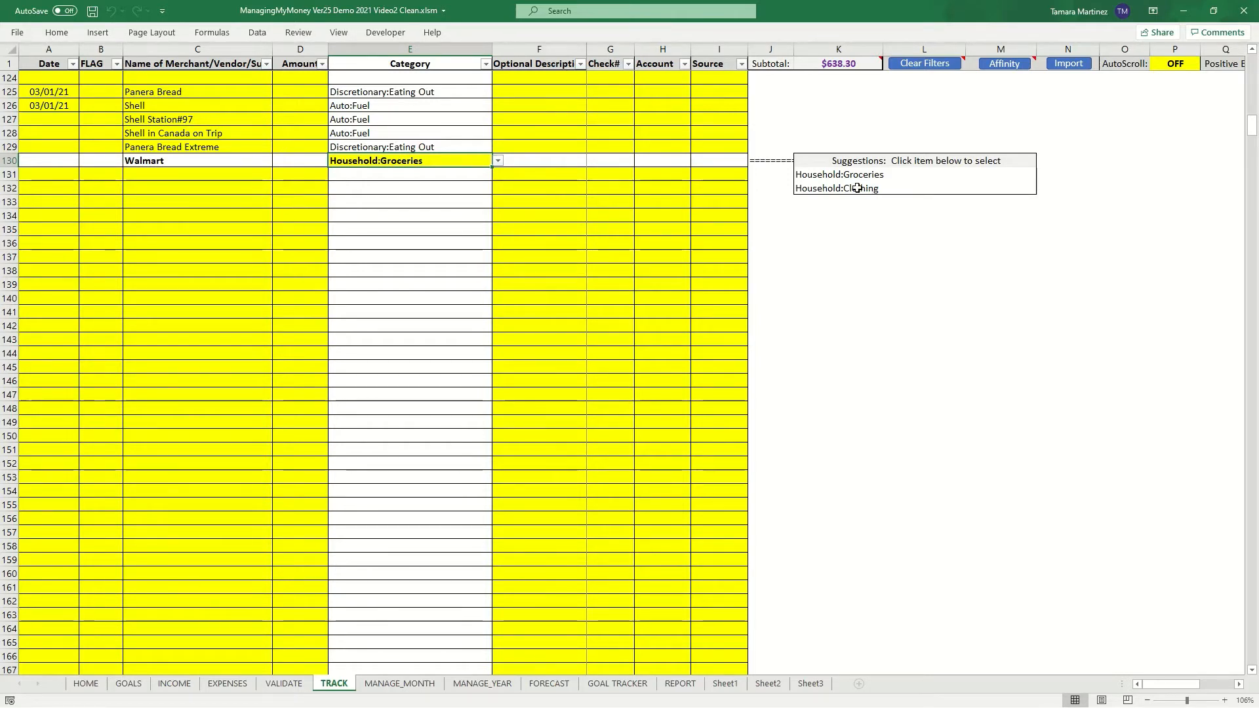
left_click(858, 188)
left_click(873, 175)
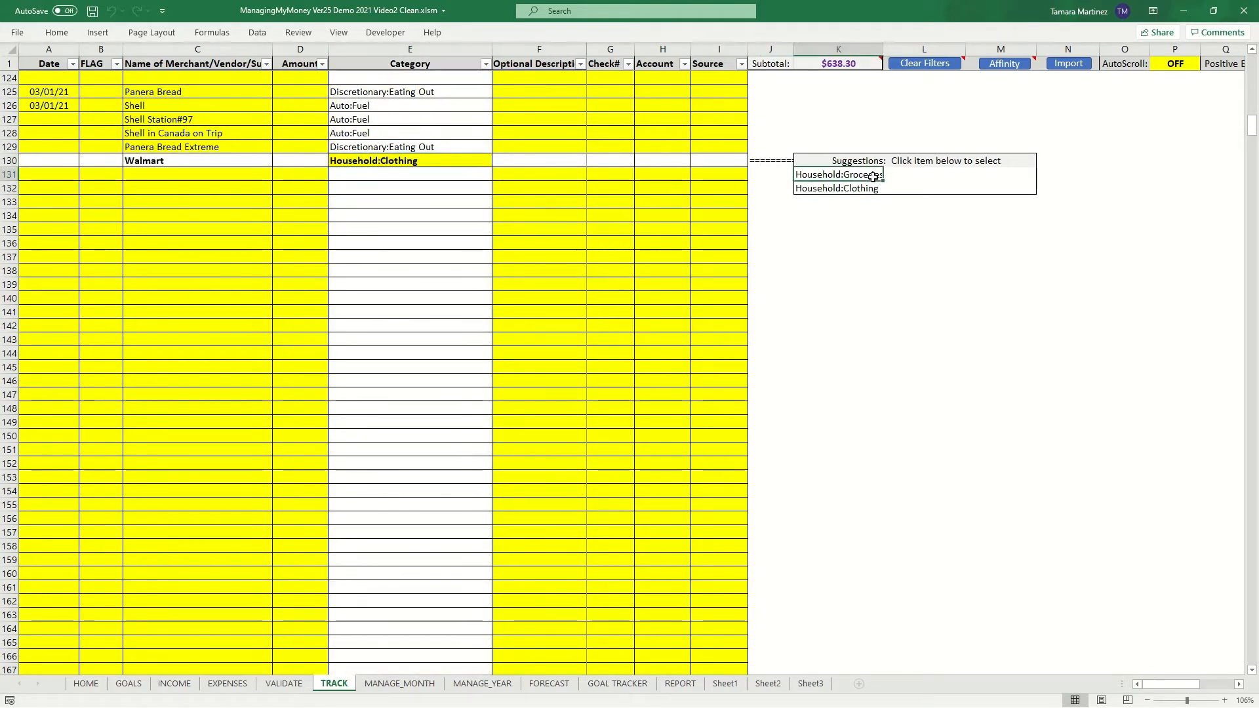
left_click(872, 190)
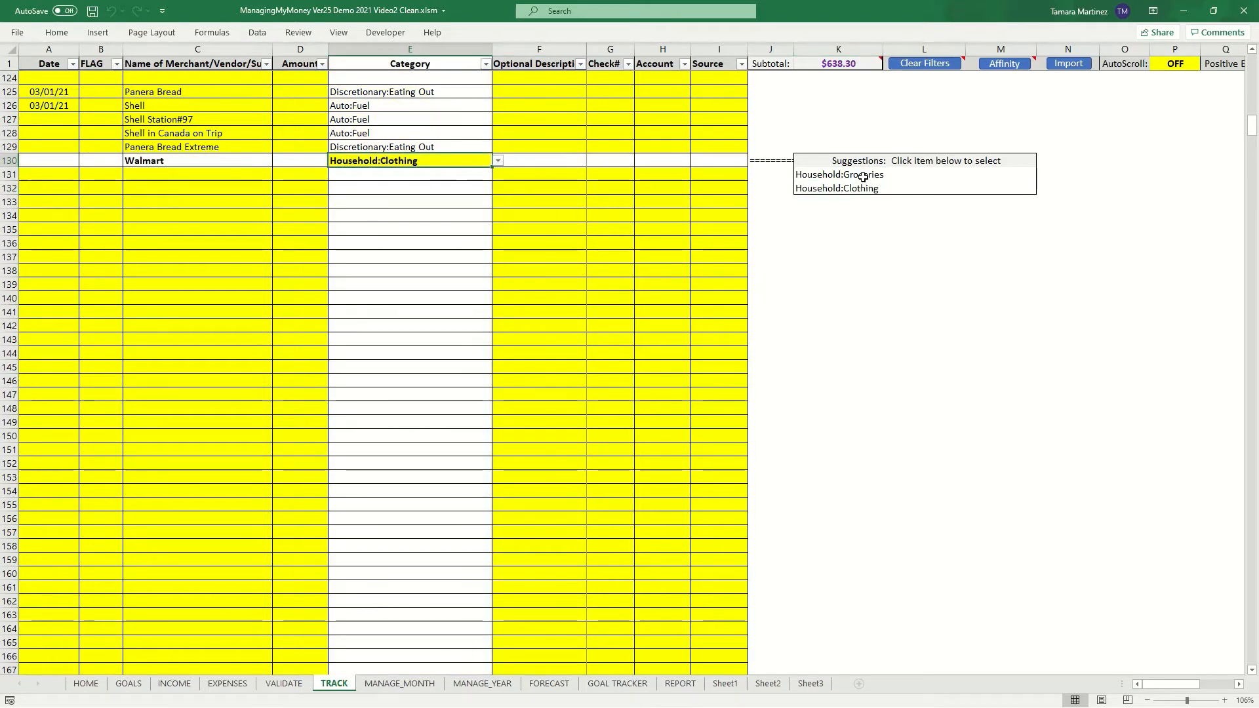
left_click(863, 176)
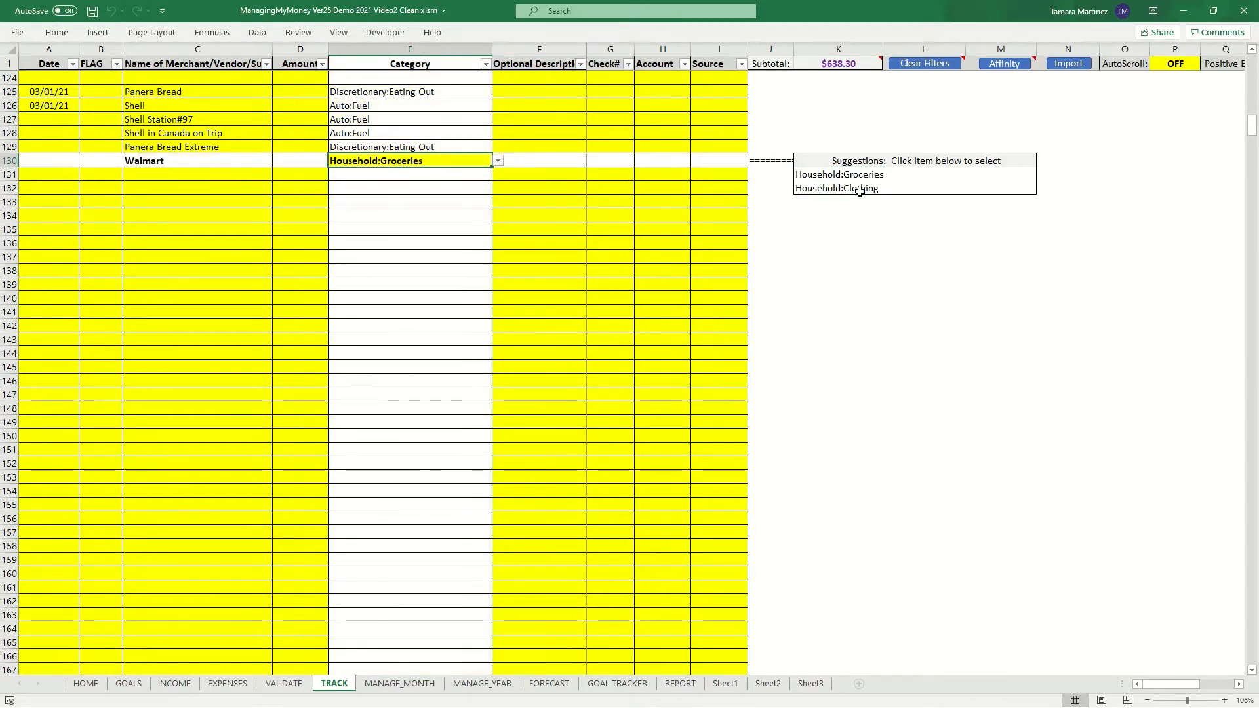
left_click(860, 189)
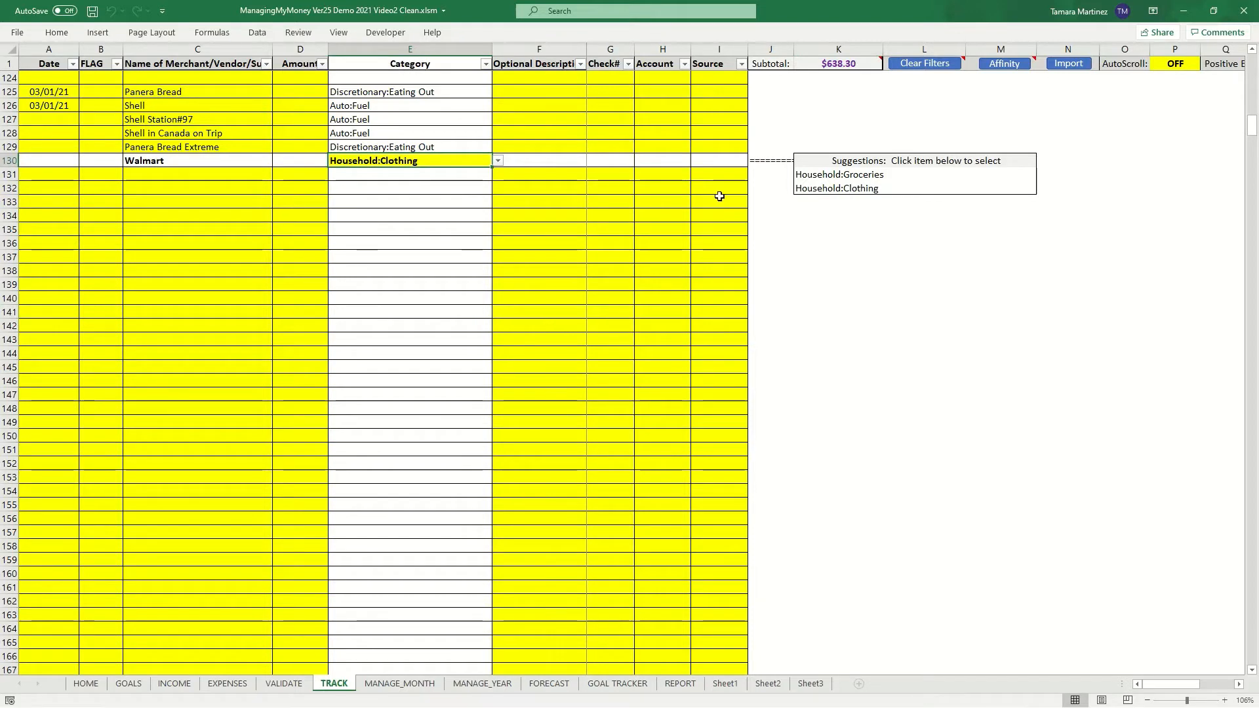
left_click(498, 161)
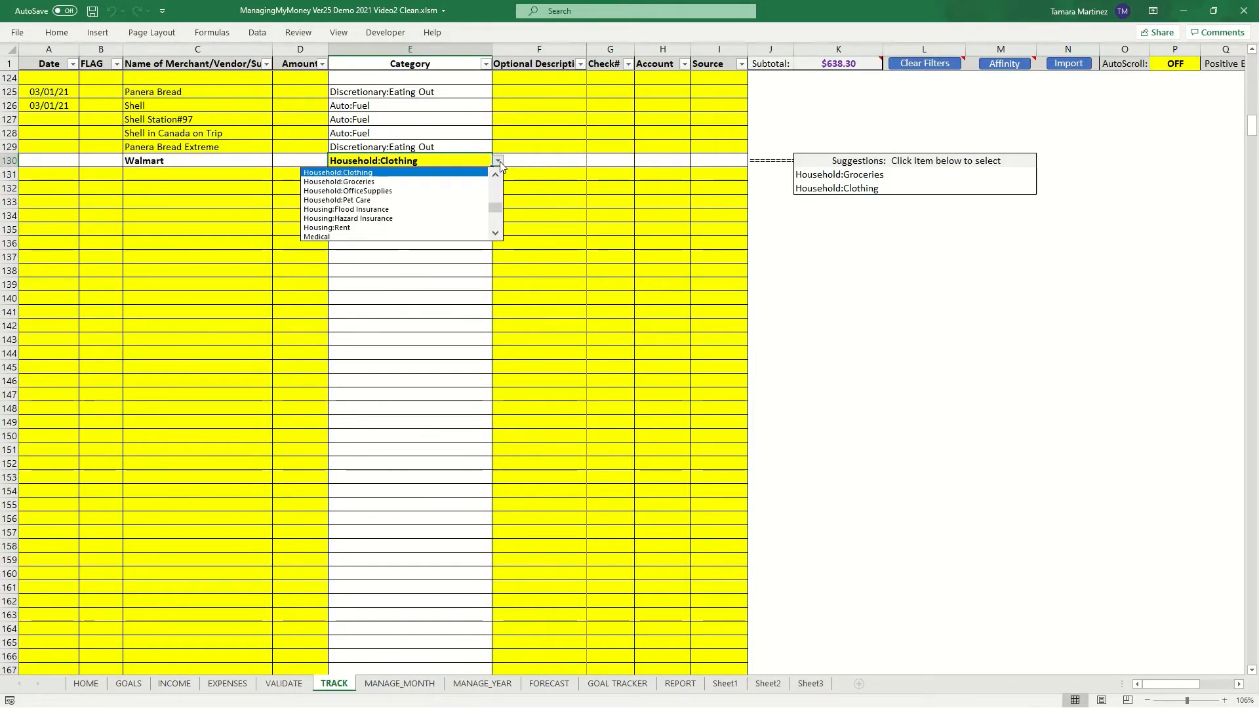
left_click(498, 162)
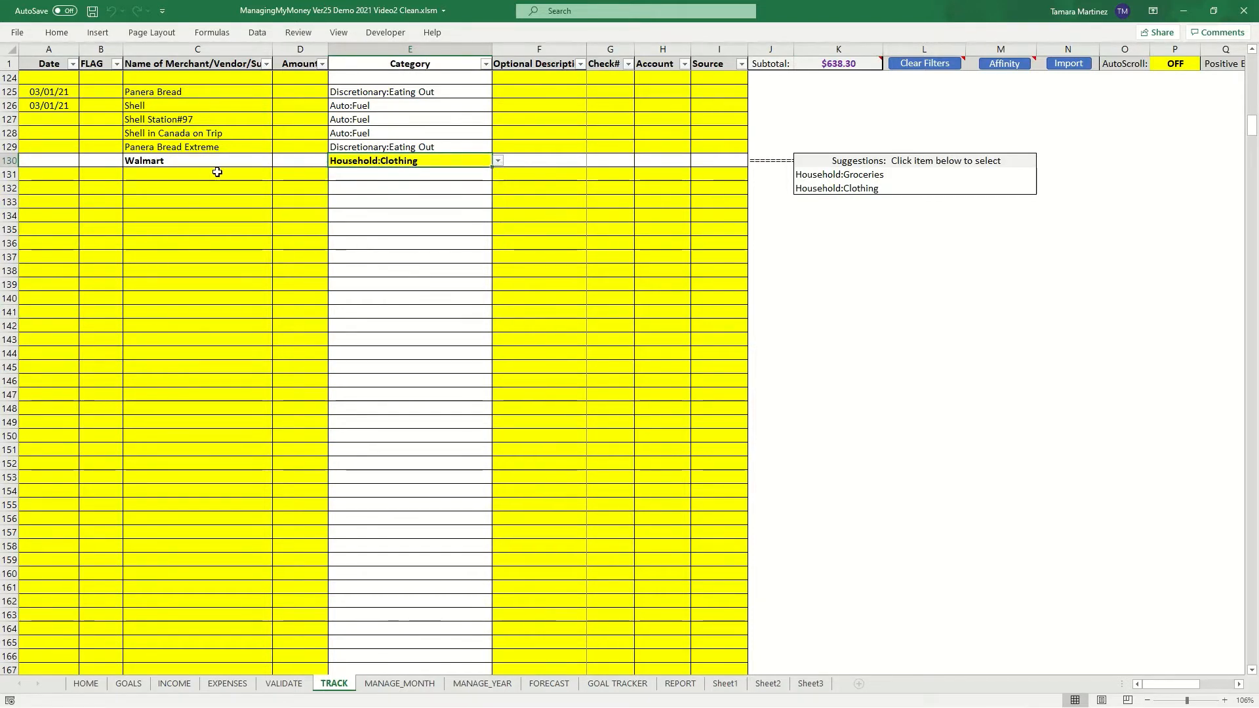
- Enter merchant Amazon in row 131 and set its category to Household:OfficeSupplies from the suggestions
left_click(195, 176)
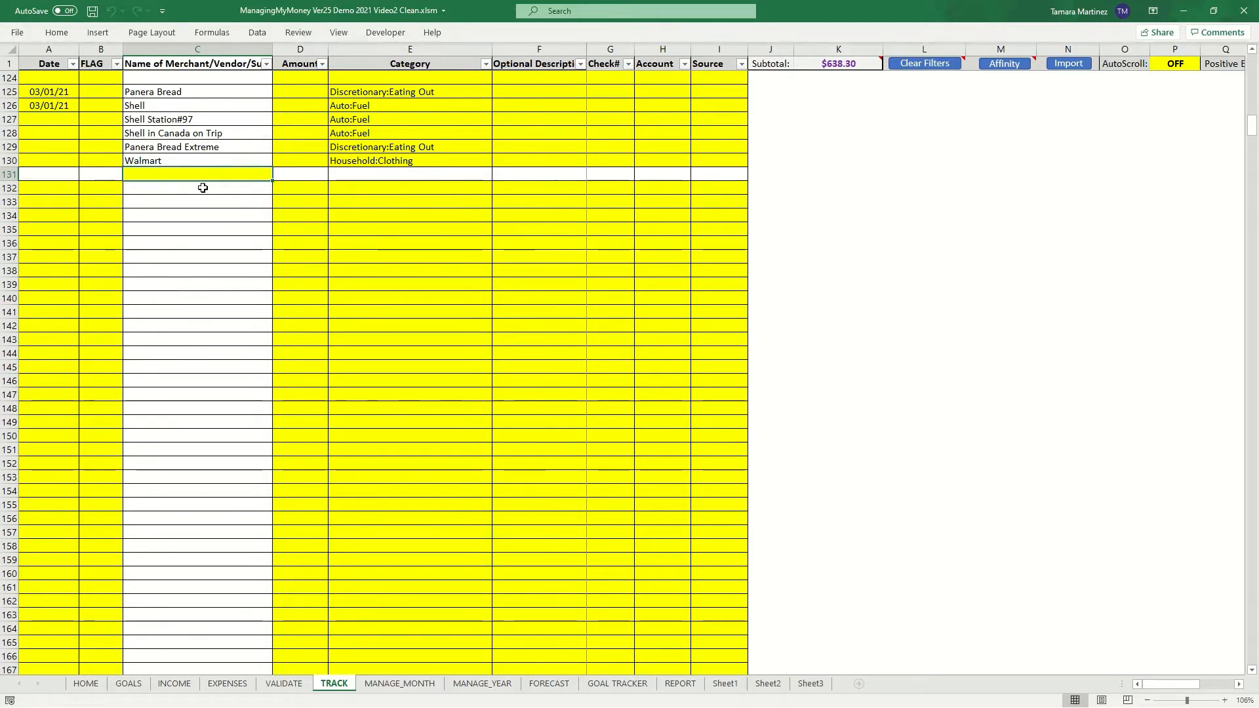
type("Amazon")
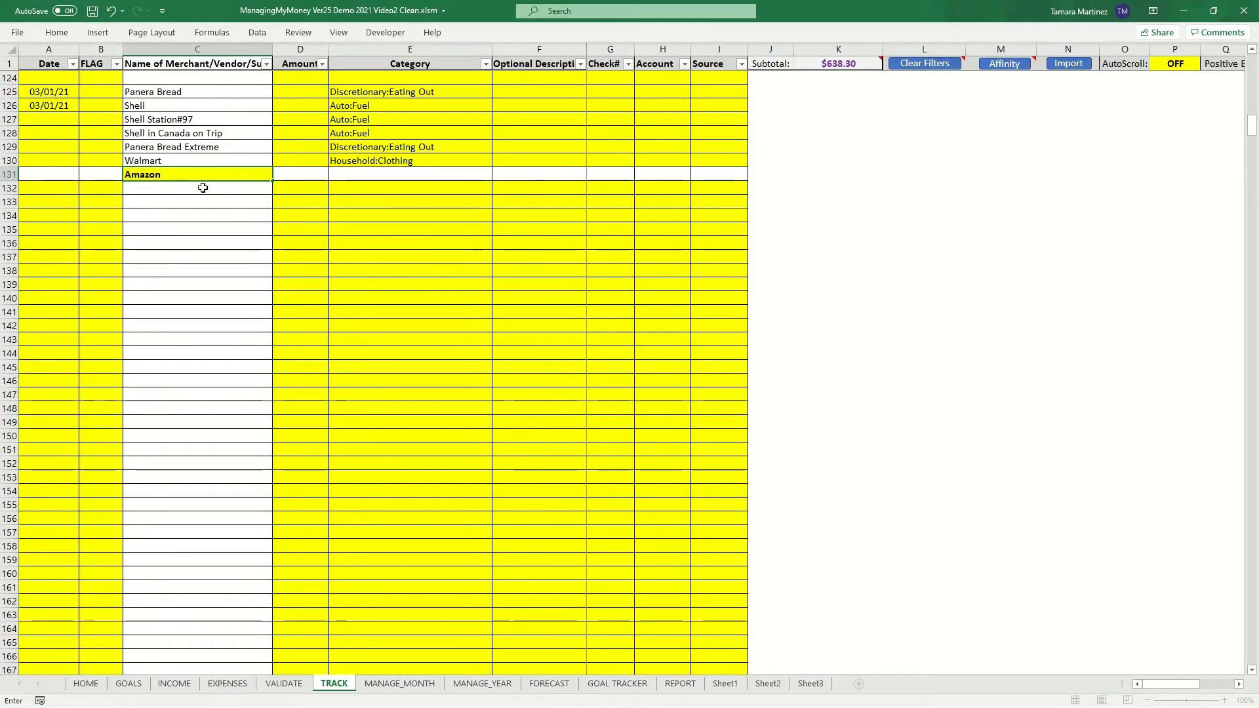
key("Tab")
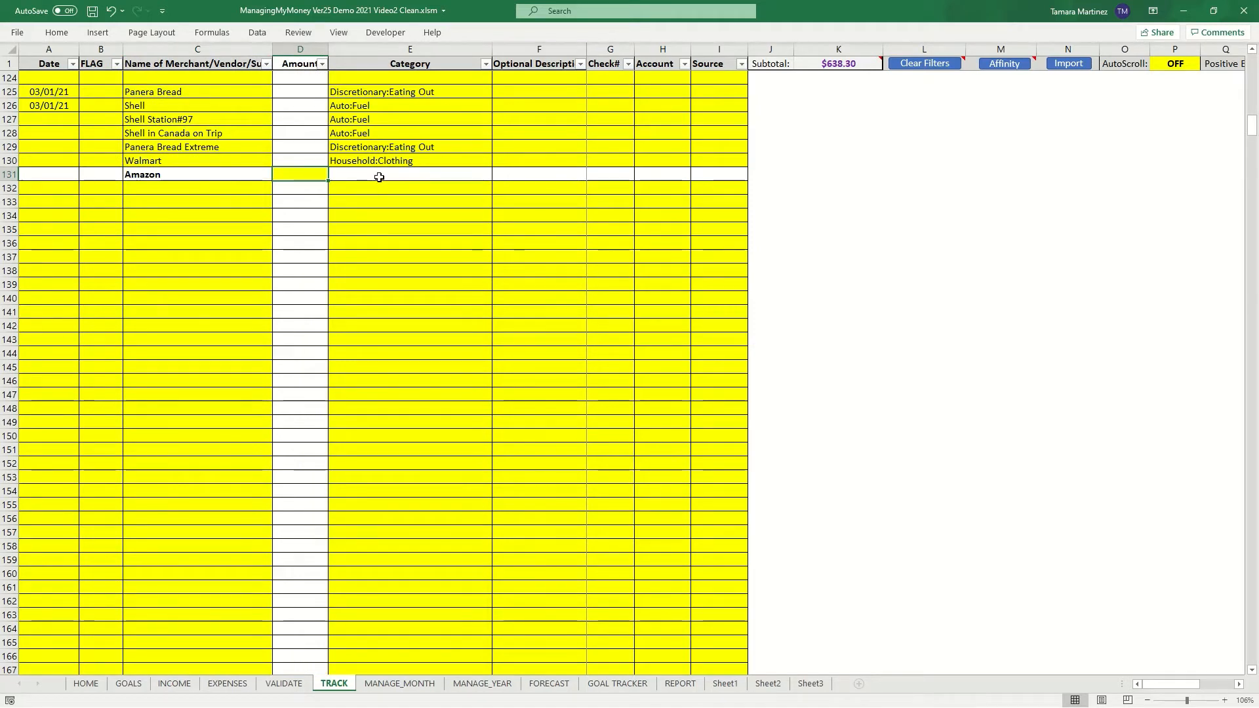
left_click(382, 172)
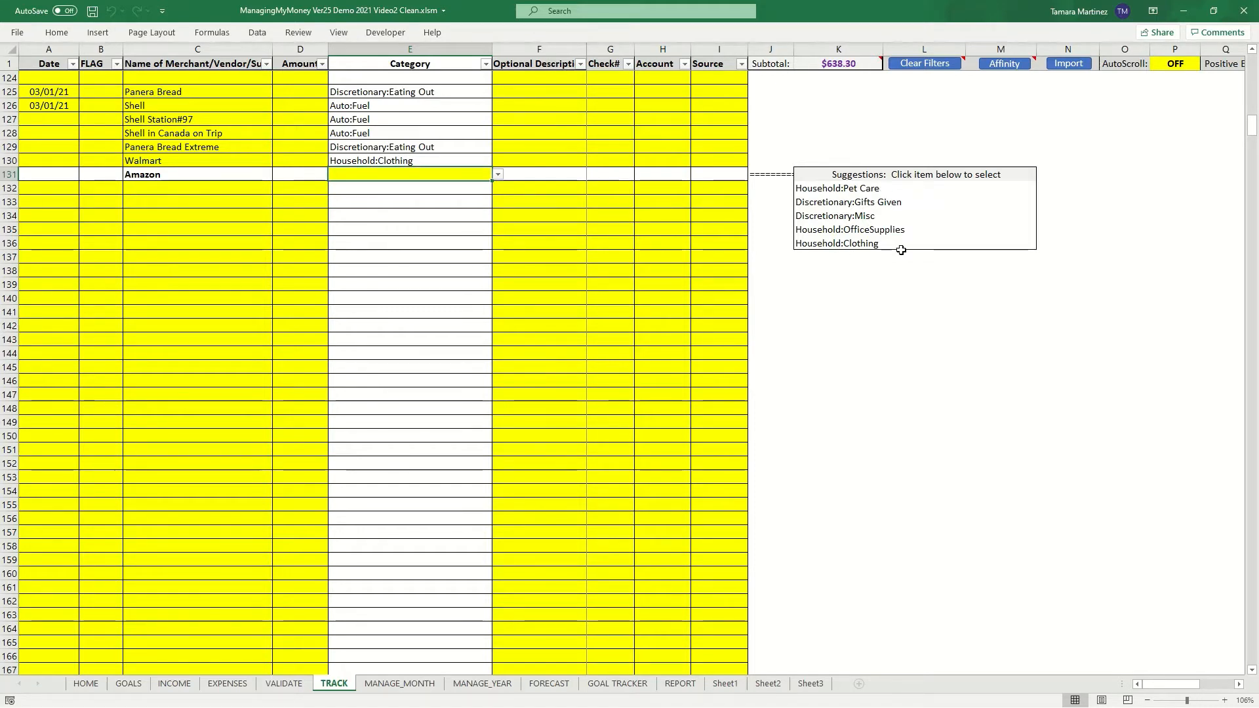
left_click(865, 231)
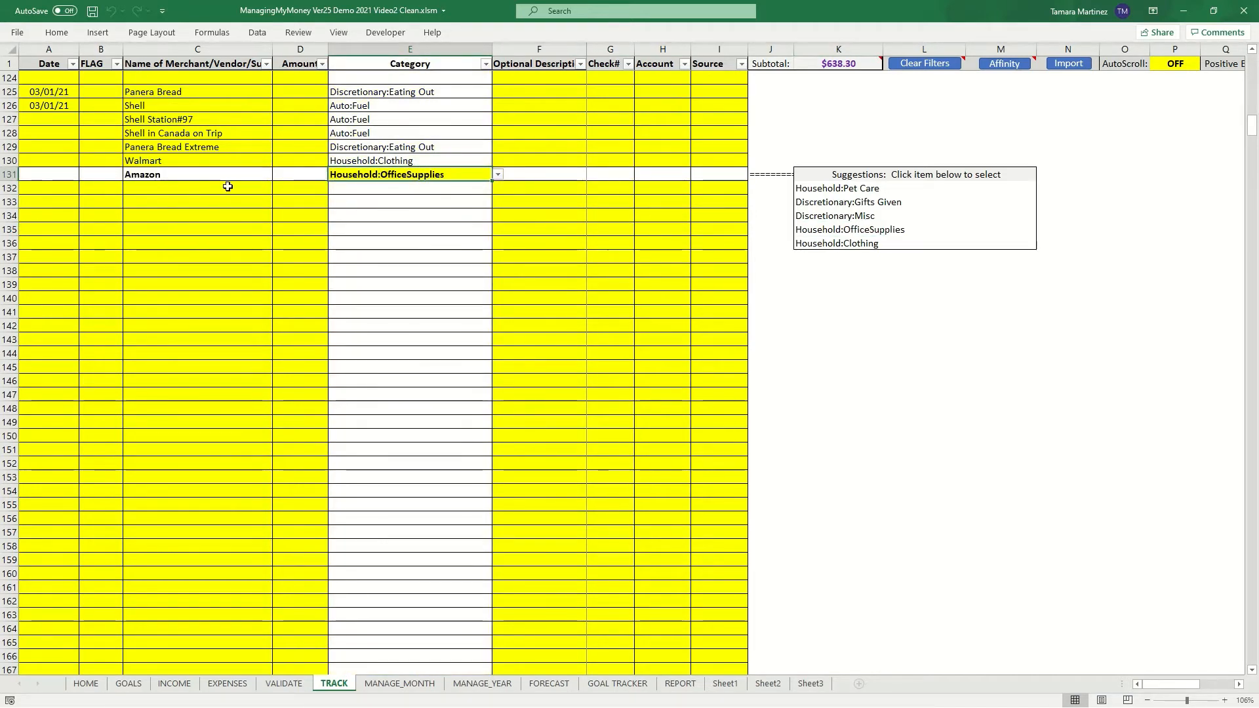
- Enter merchant Zubies in row 132 and pick Discretionary:Travel from the category list
left_click(206, 192)
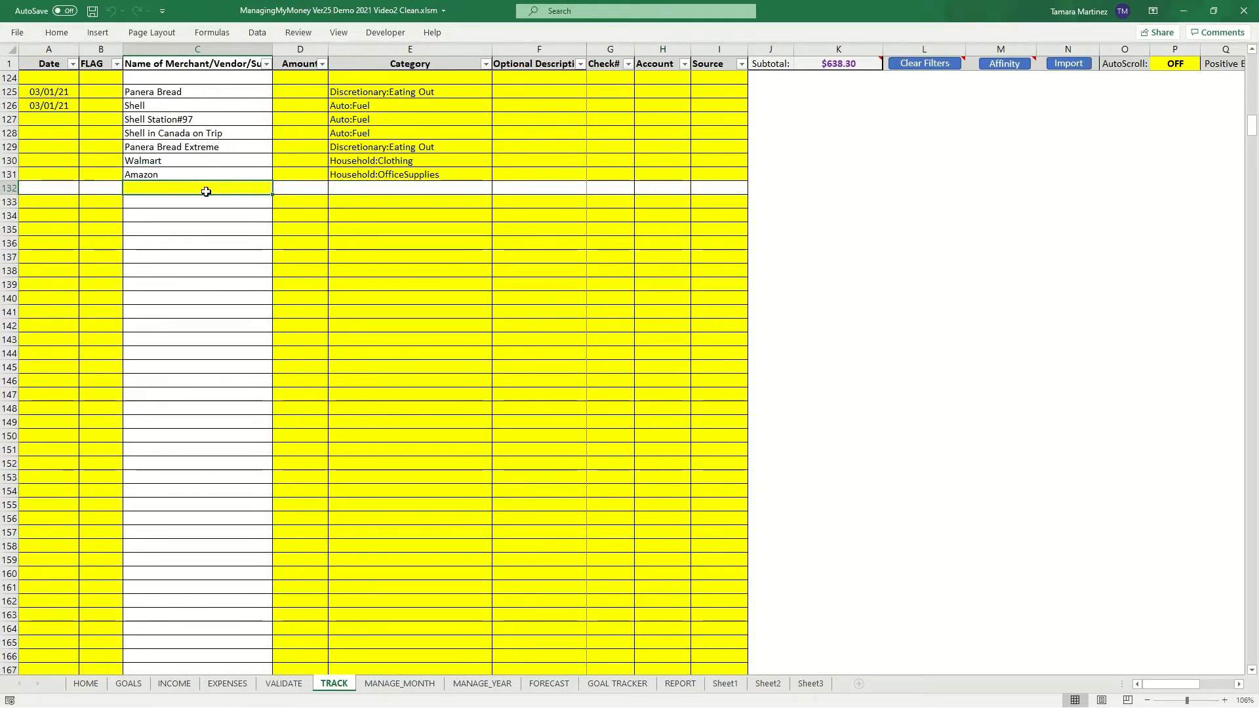
left_click(367, 175)
type("Zubies")
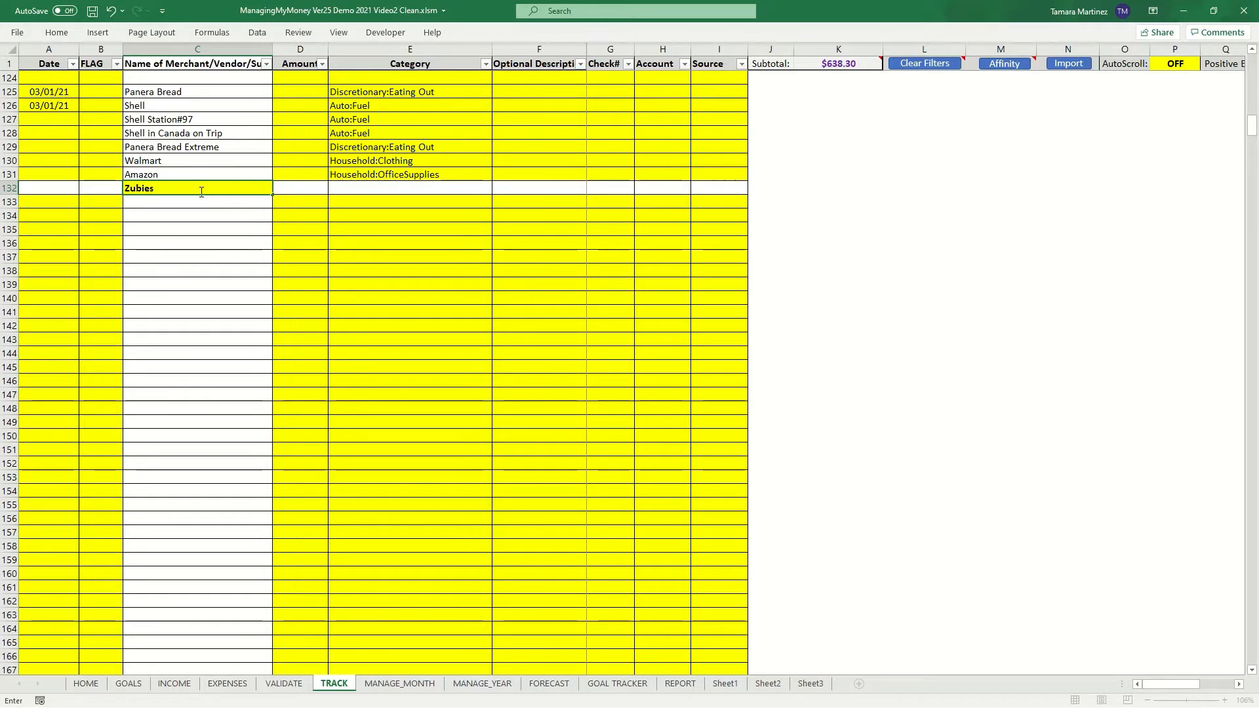
key("Tab")
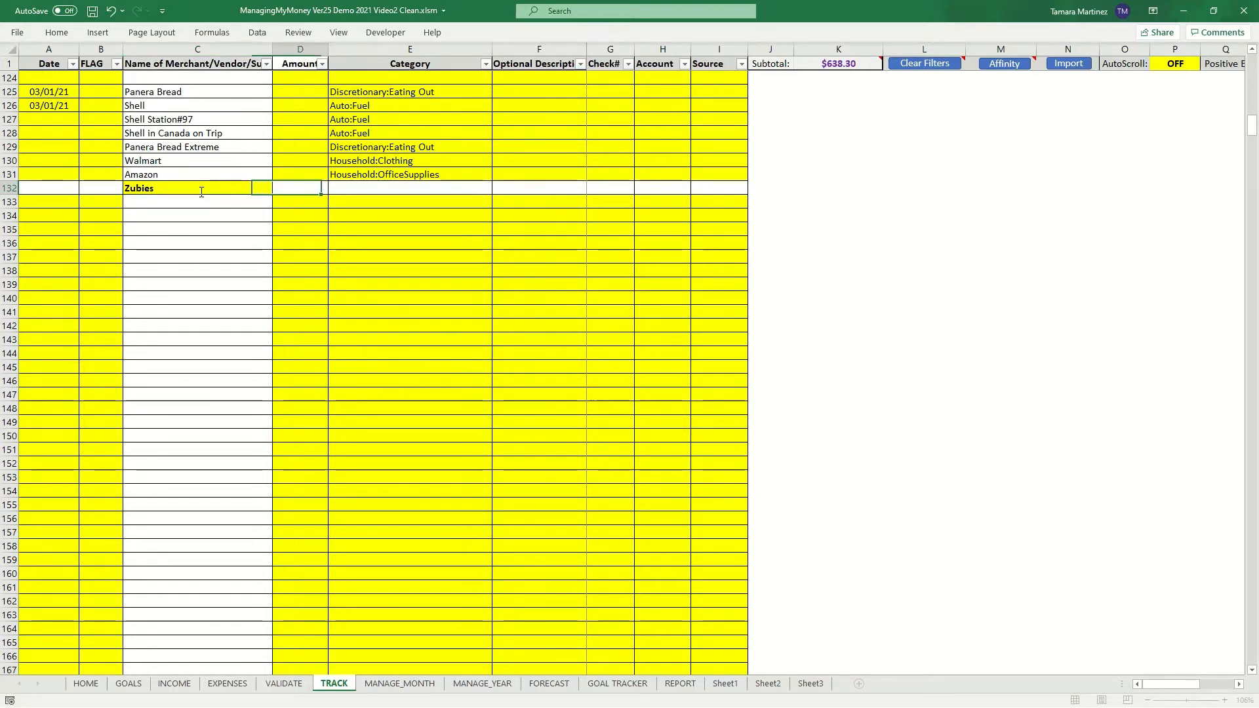
key("Tab")
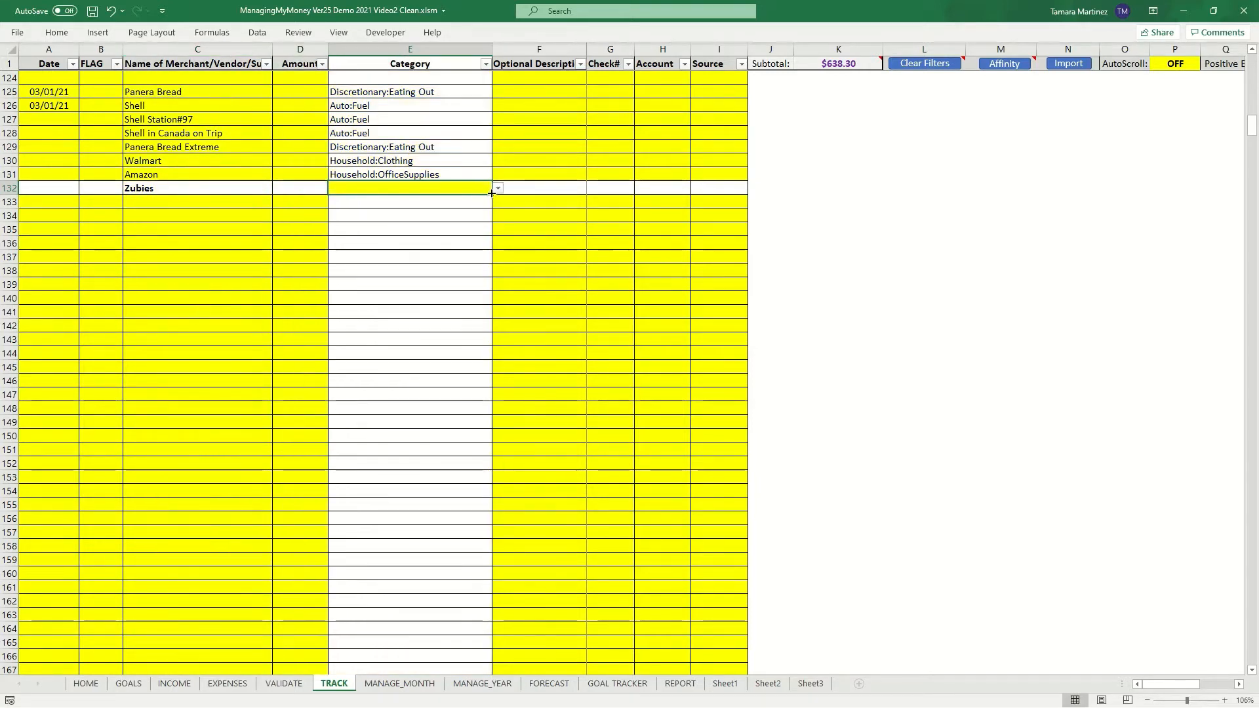
left_click(498, 190)
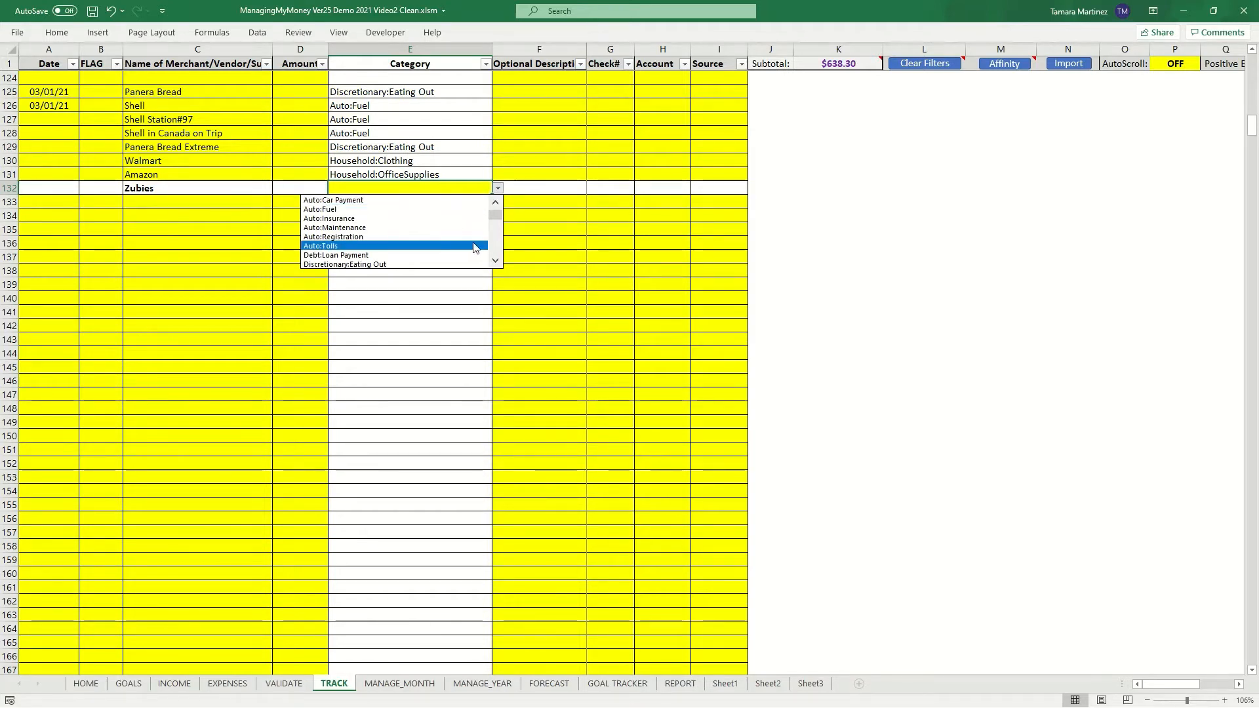
left_click(495, 249)
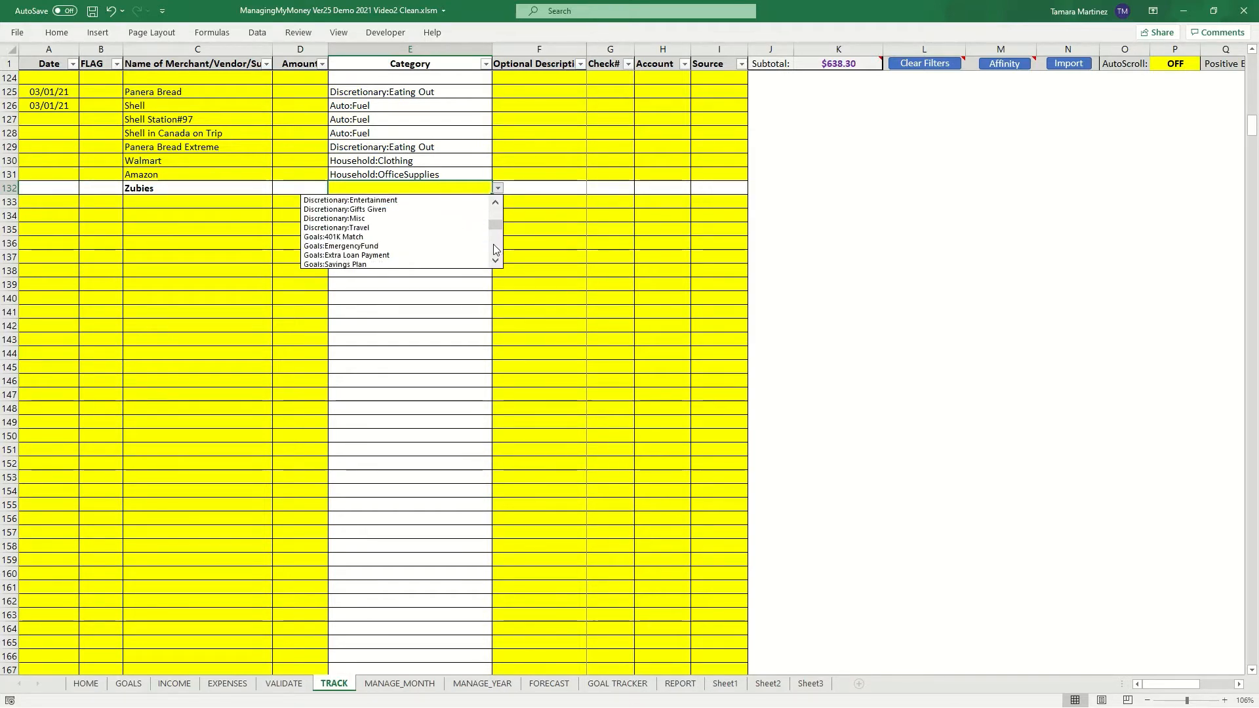
left_click(407, 224)
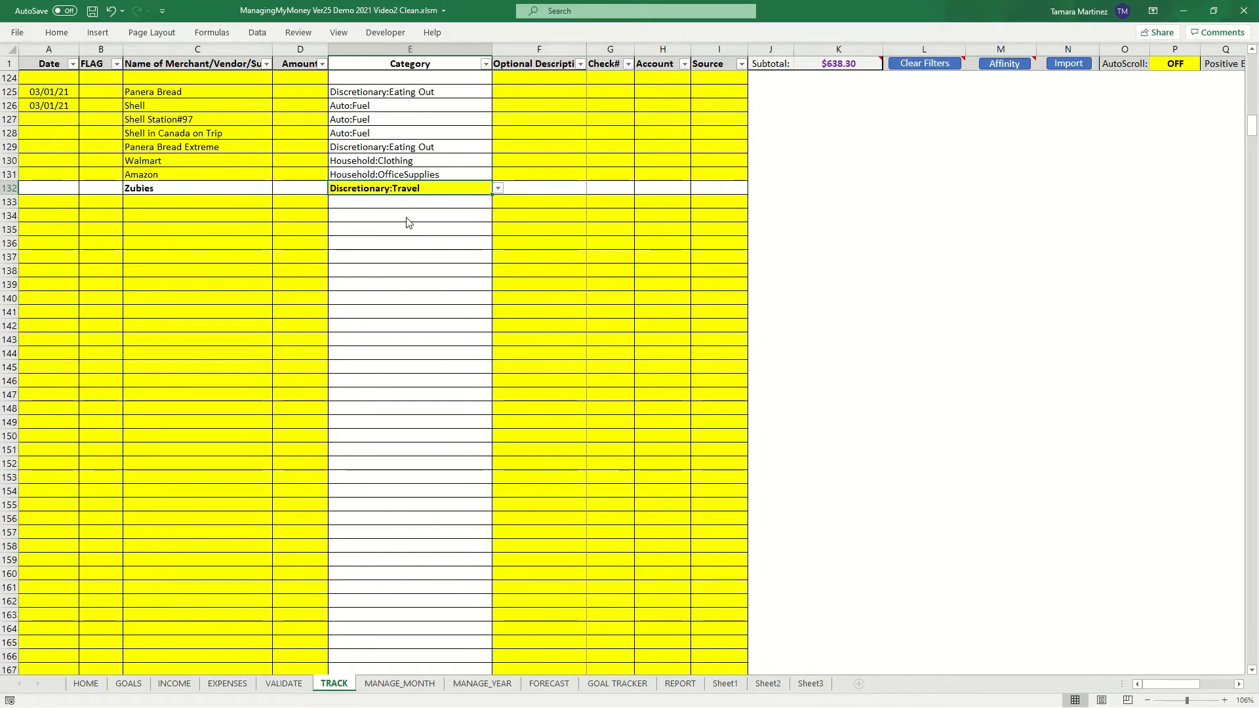
key("Return")
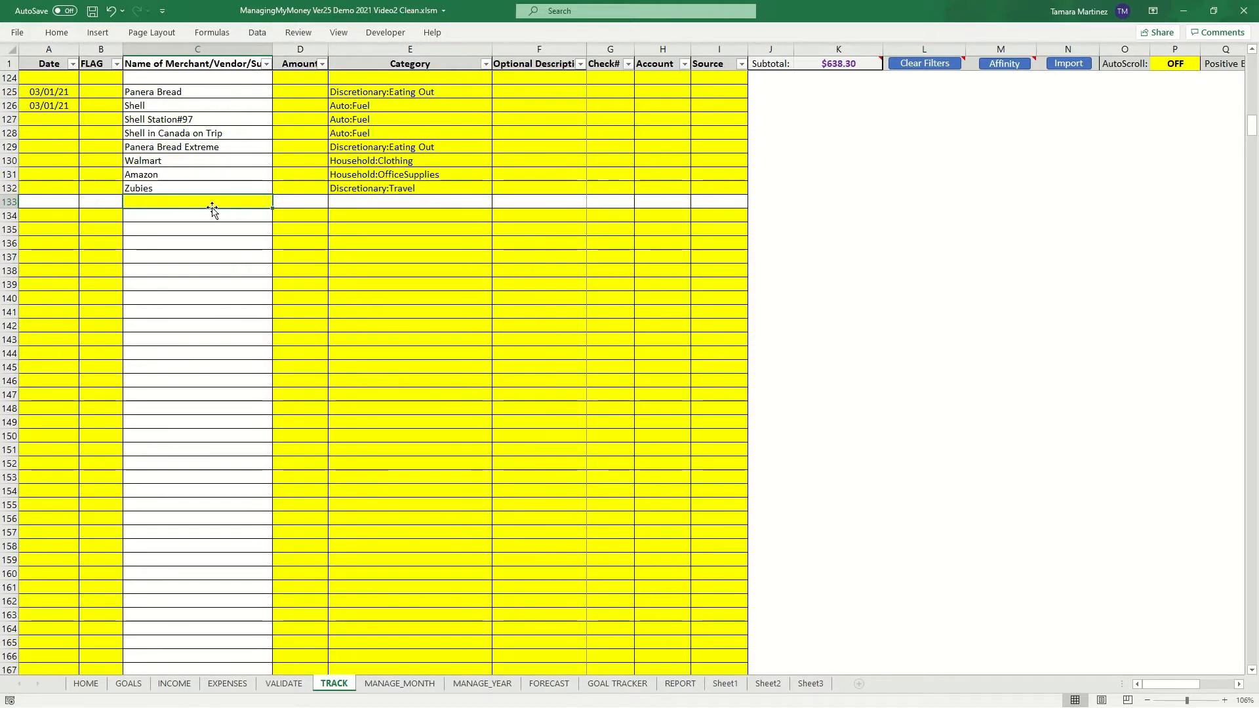
- Enter merchant Zubies in row 133 and change its category to Auto:Tolls from the category list
type("Zubies")
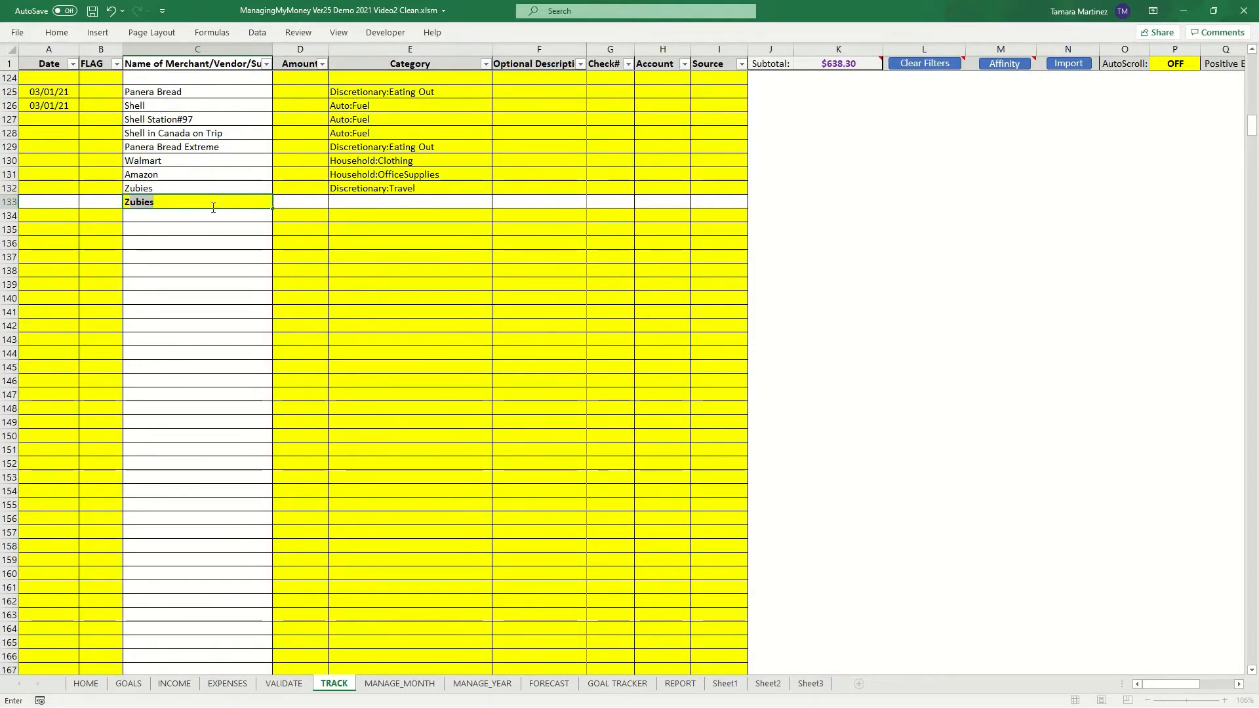
key("Tab")
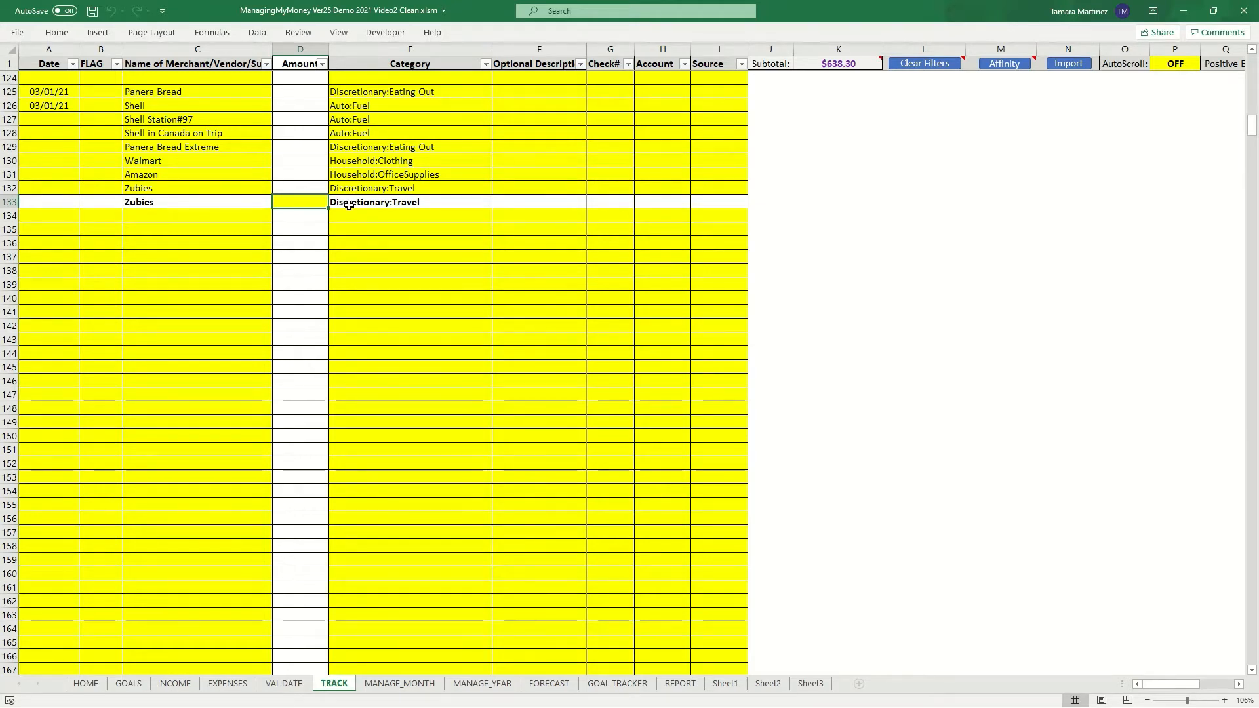
left_click(373, 204)
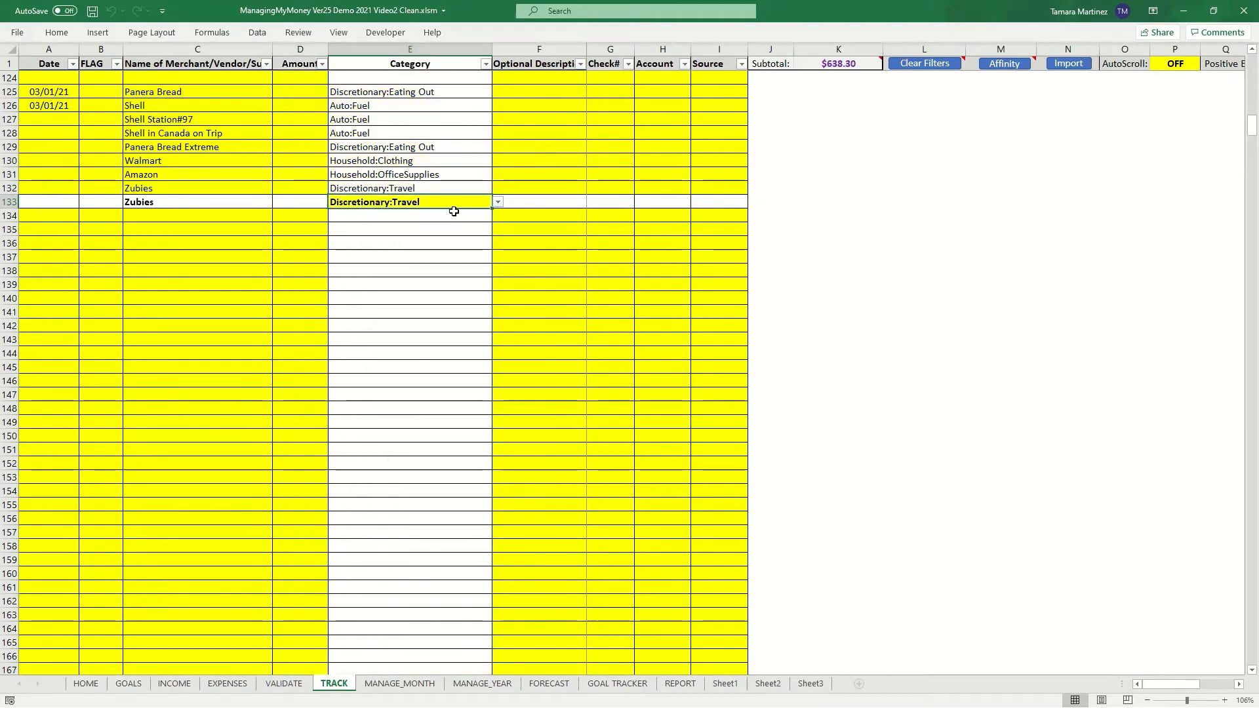
left_click(498, 202)
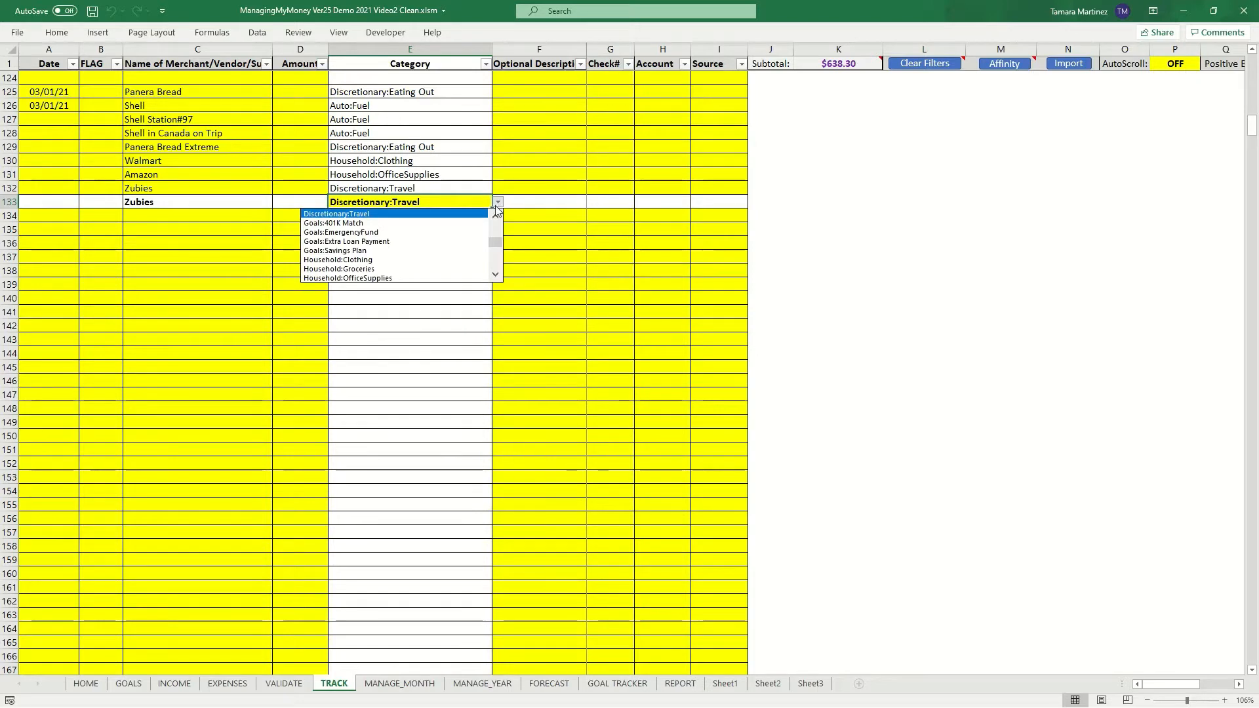
left_click(496, 262)
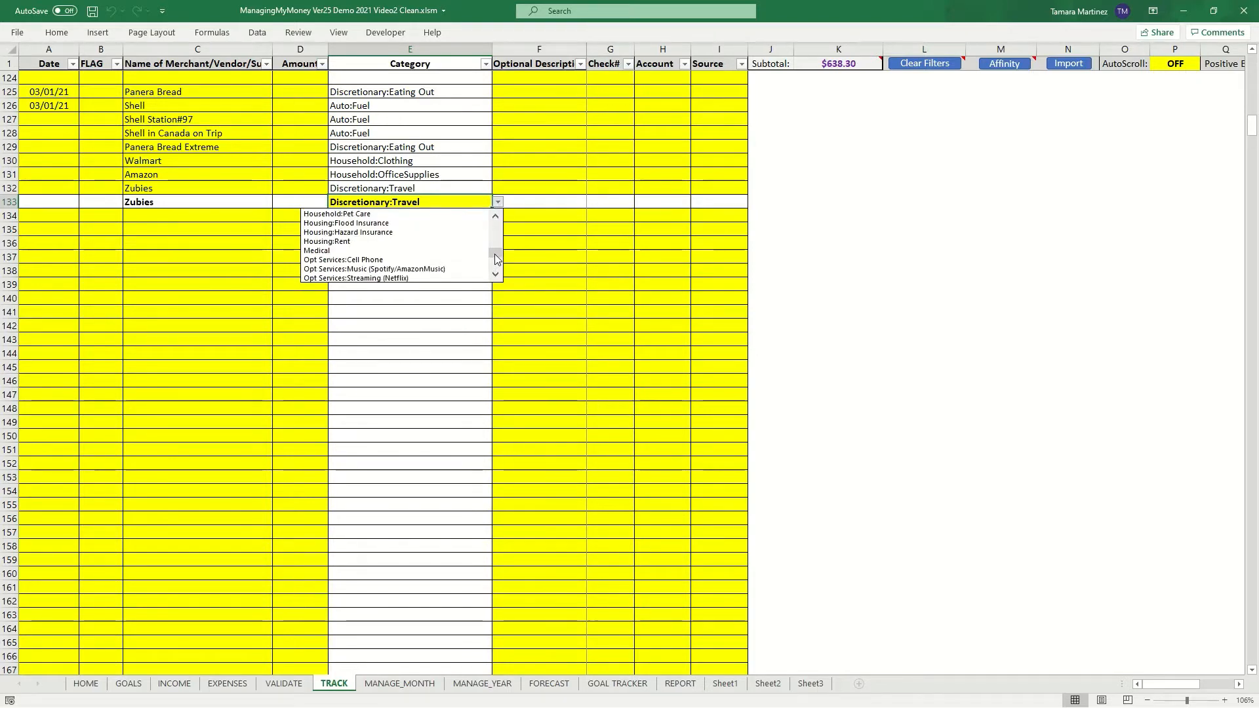
scroll(497, 259, "up", 6)
left_click(353, 262)
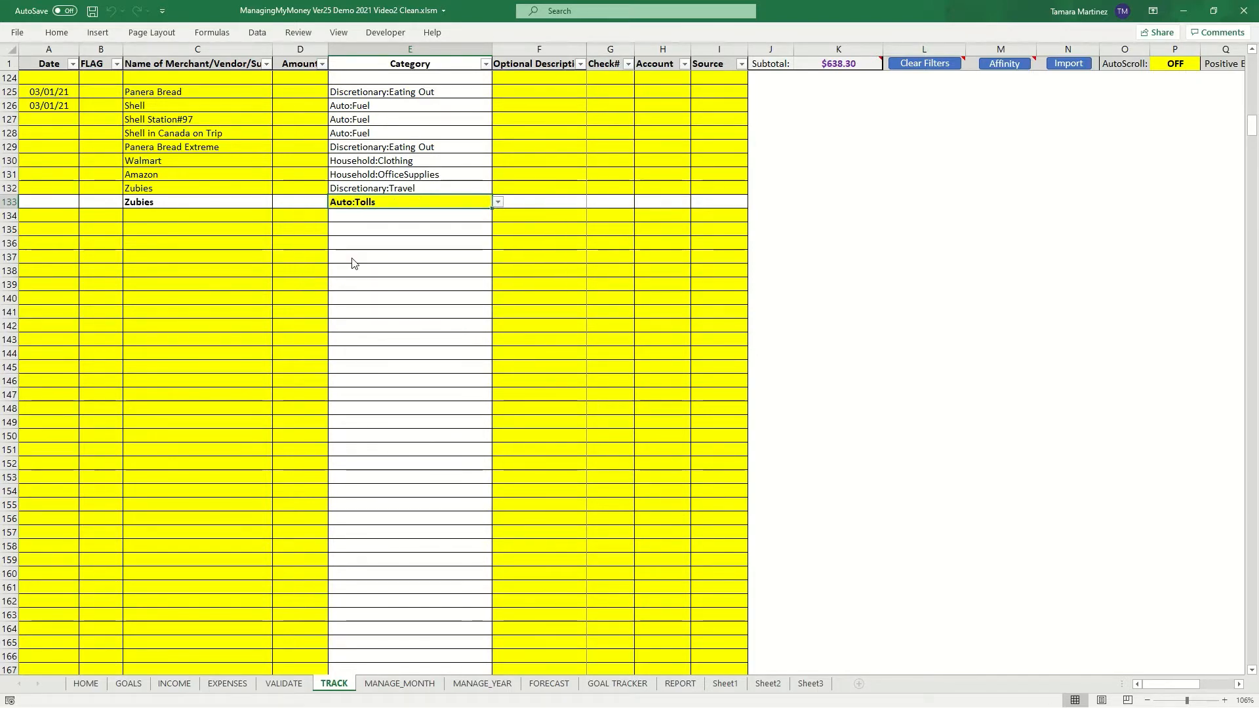
key("Return")
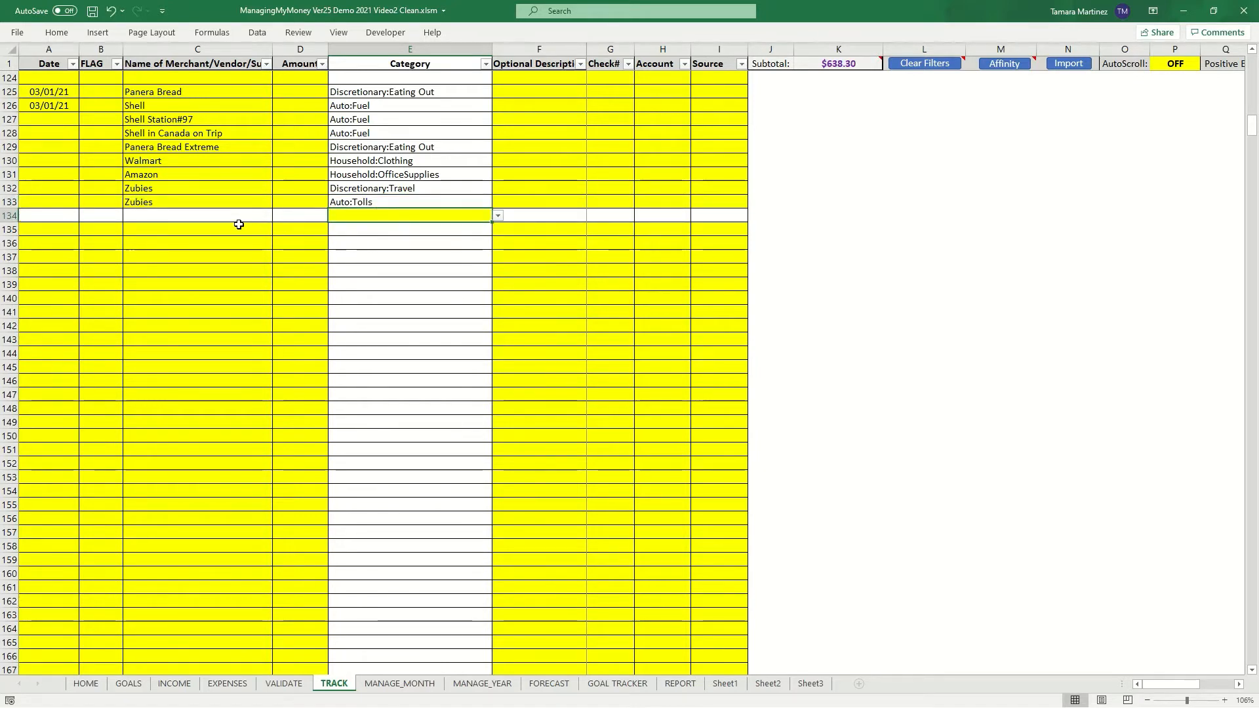
left_click(357, 202)
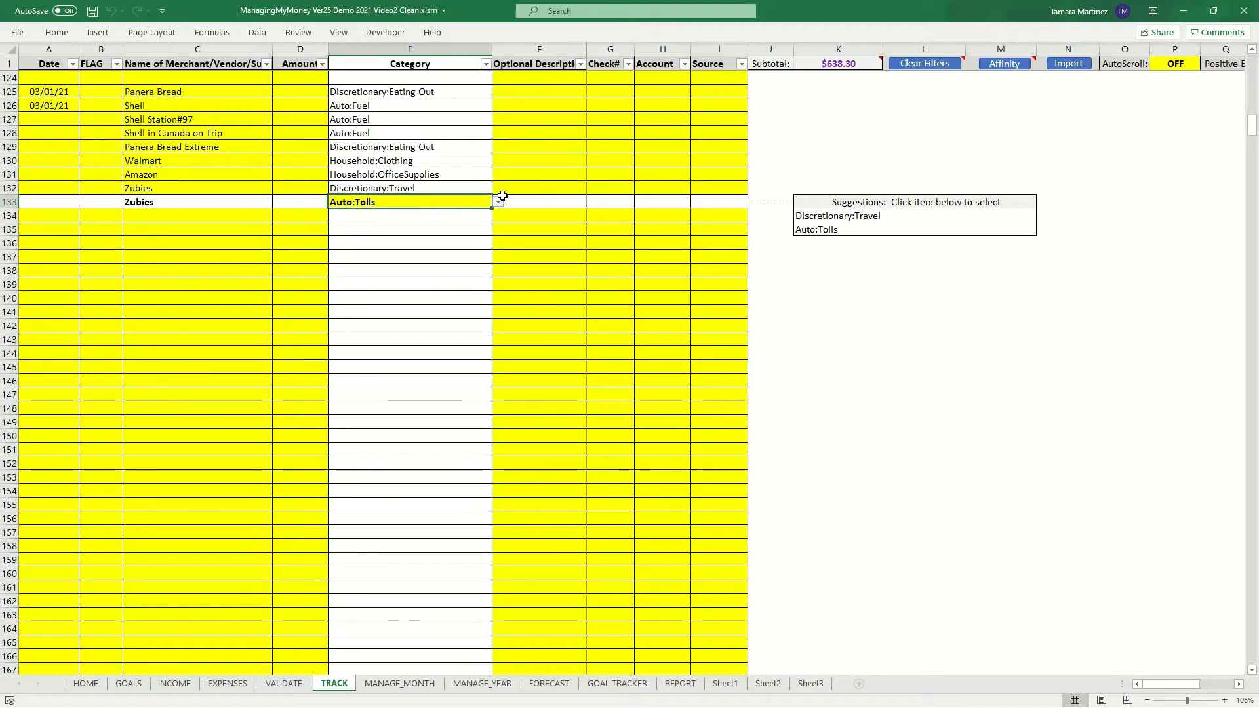
left_click(206, 234)
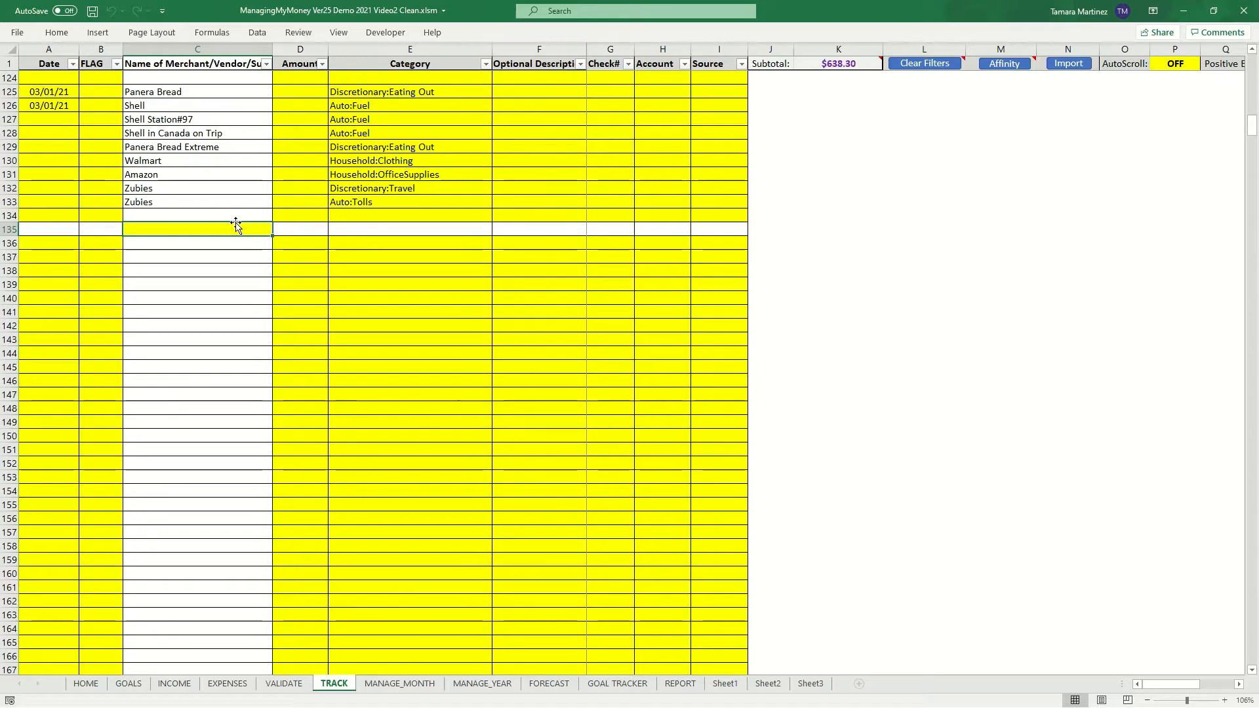
- Enter merchant Amazon Prime in row 134 and select its category cell
left_click(158, 215)
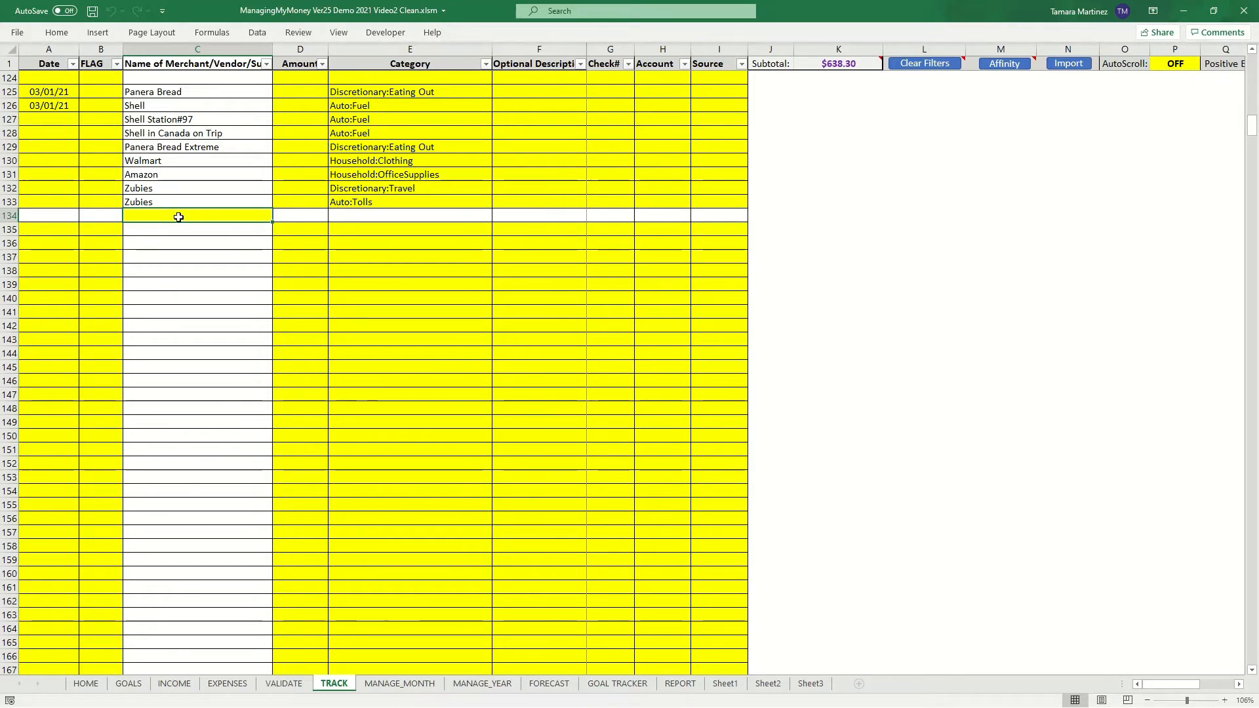
type("Amazon")
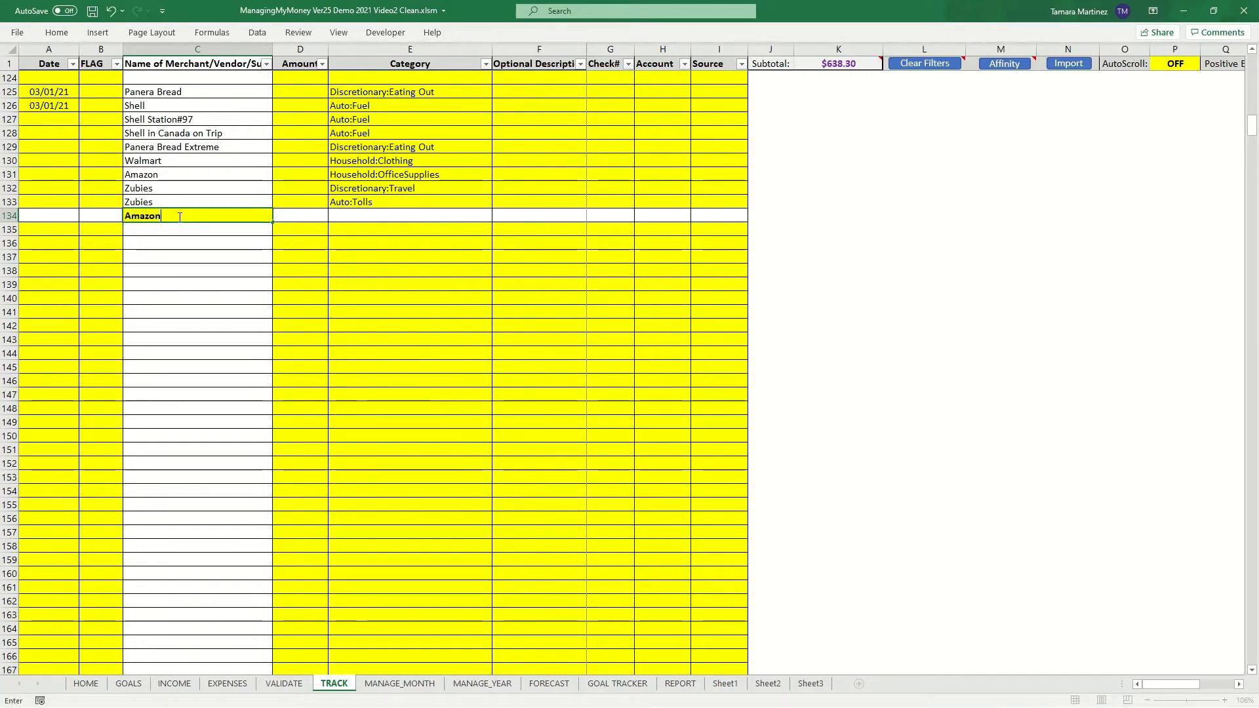
type(" Prime")
key("Tab")
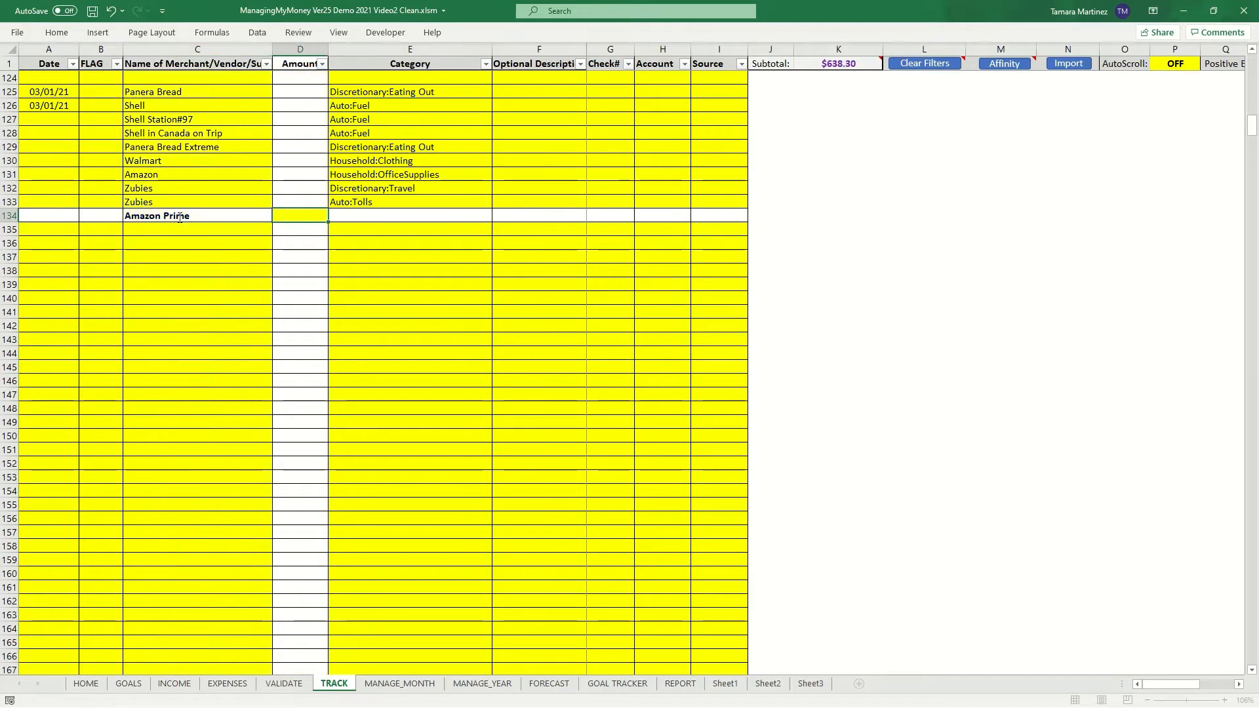
left_click(372, 226)
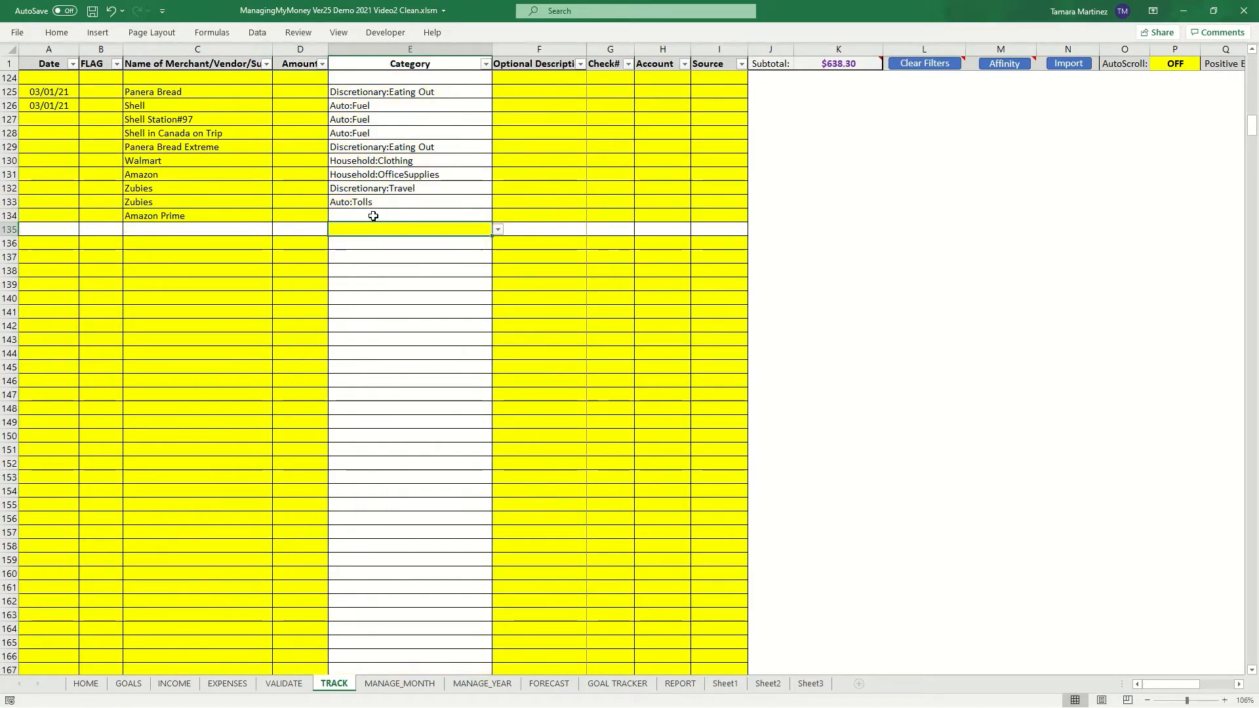
left_click(375, 216)
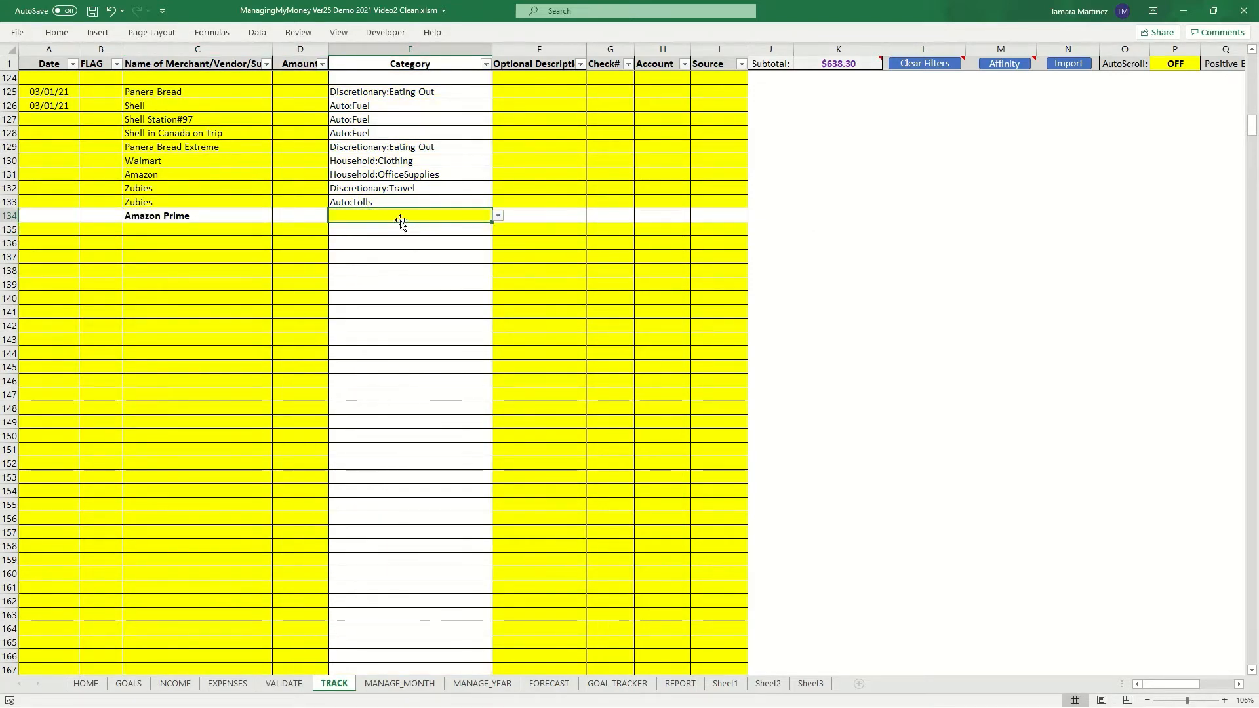
- Review the category suggestions for the Amazon entry in row 131
left_click(221, 172)
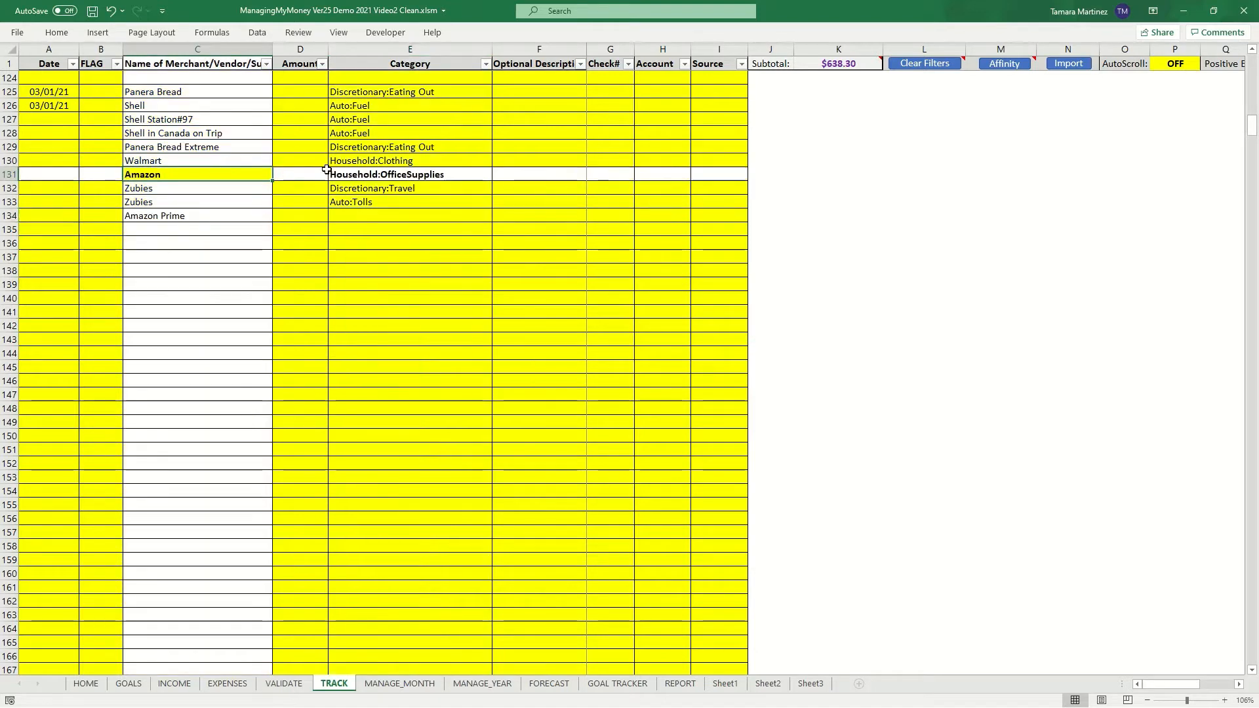
left_click(386, 174)
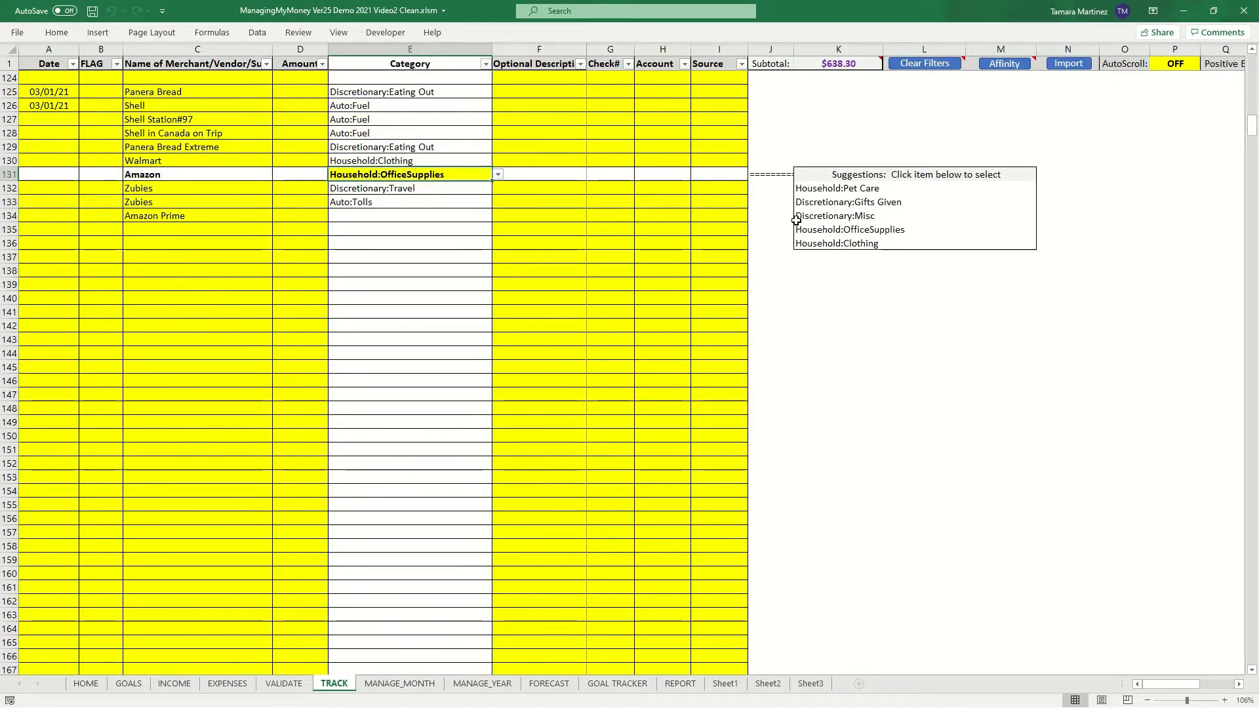
left_click(346, 218)
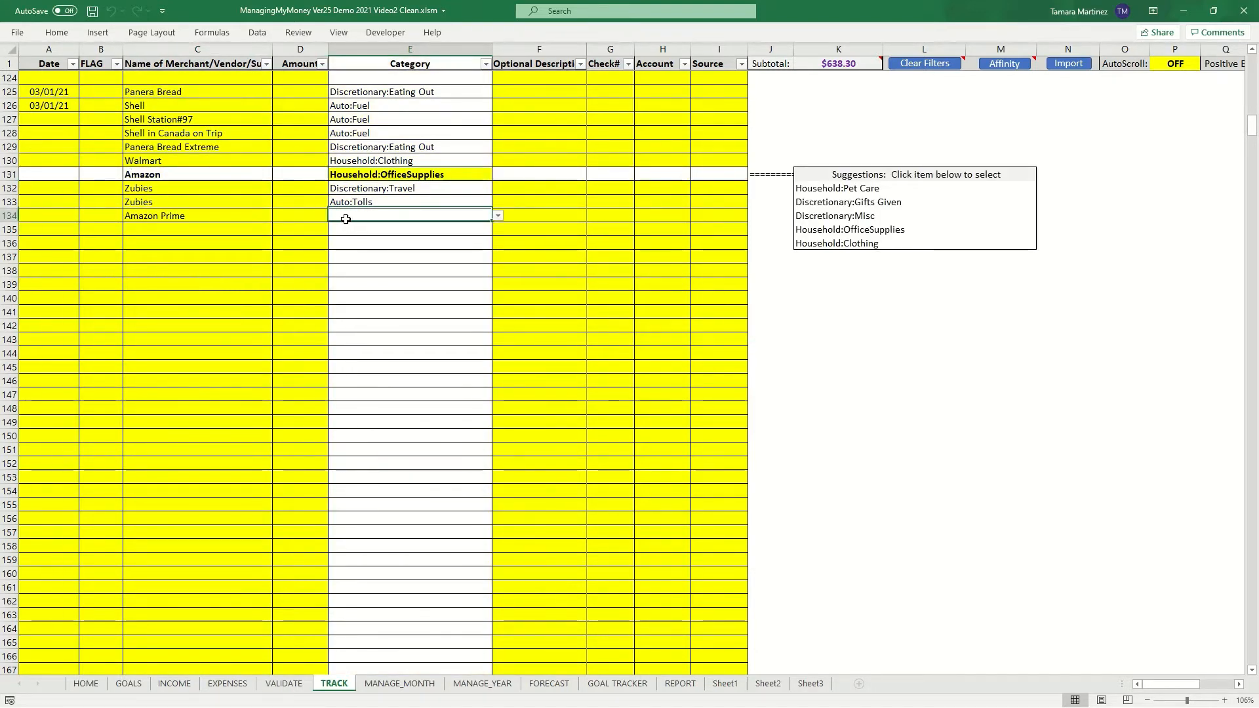
- Enter merchant Amazon Music in row 135 and check its category cell
left_click(204, 228)
type("Am")
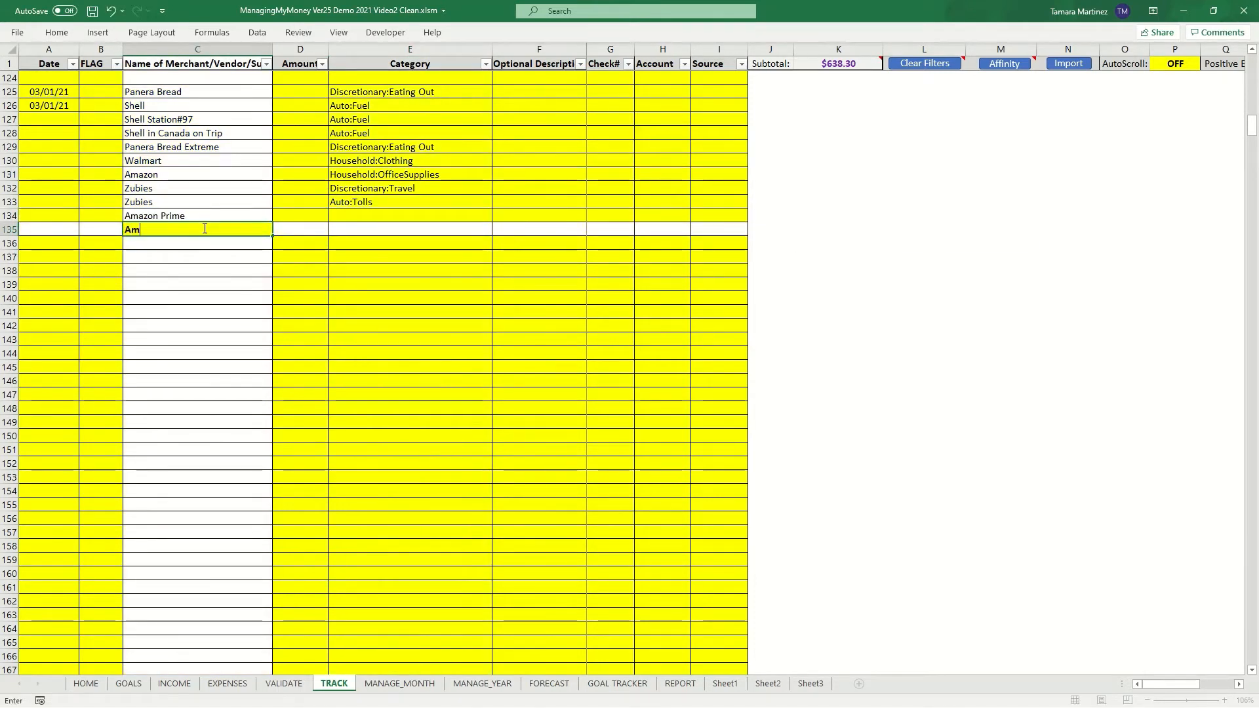
type("azon Mu")
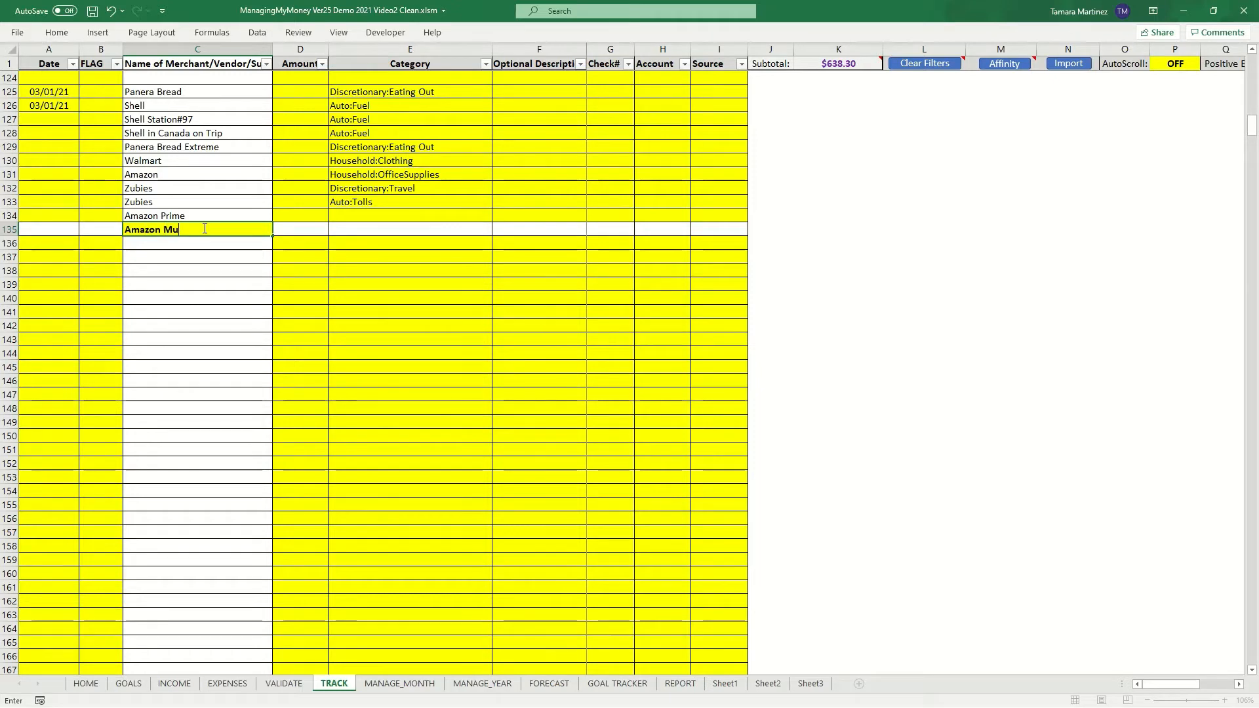
type("sic")
key("Tab")
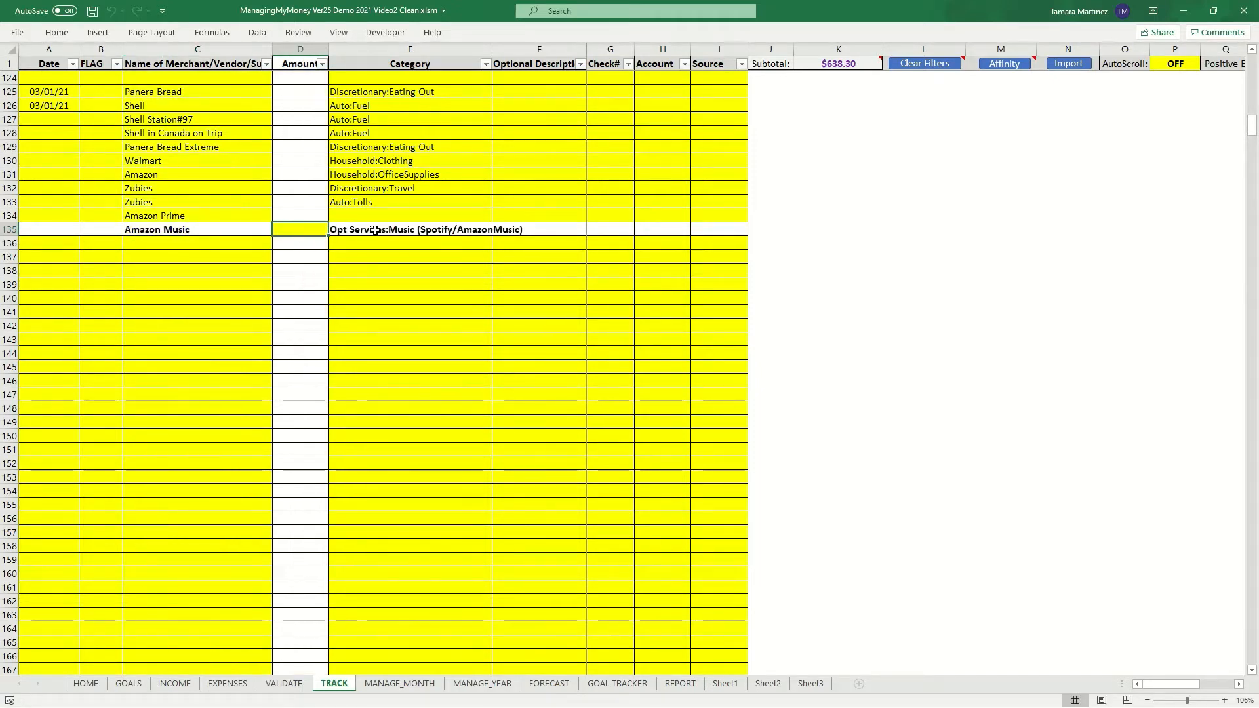
left_click(374, 230)
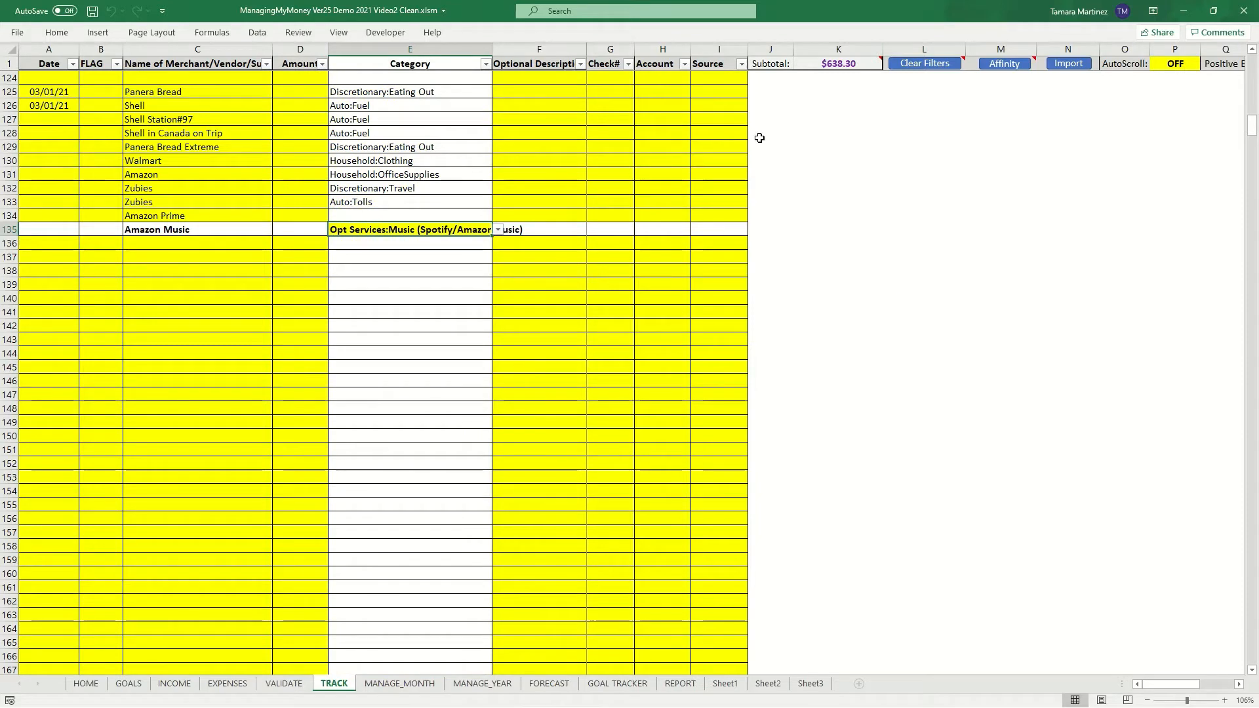
left_click(206, 247)
left_click(204, 259)
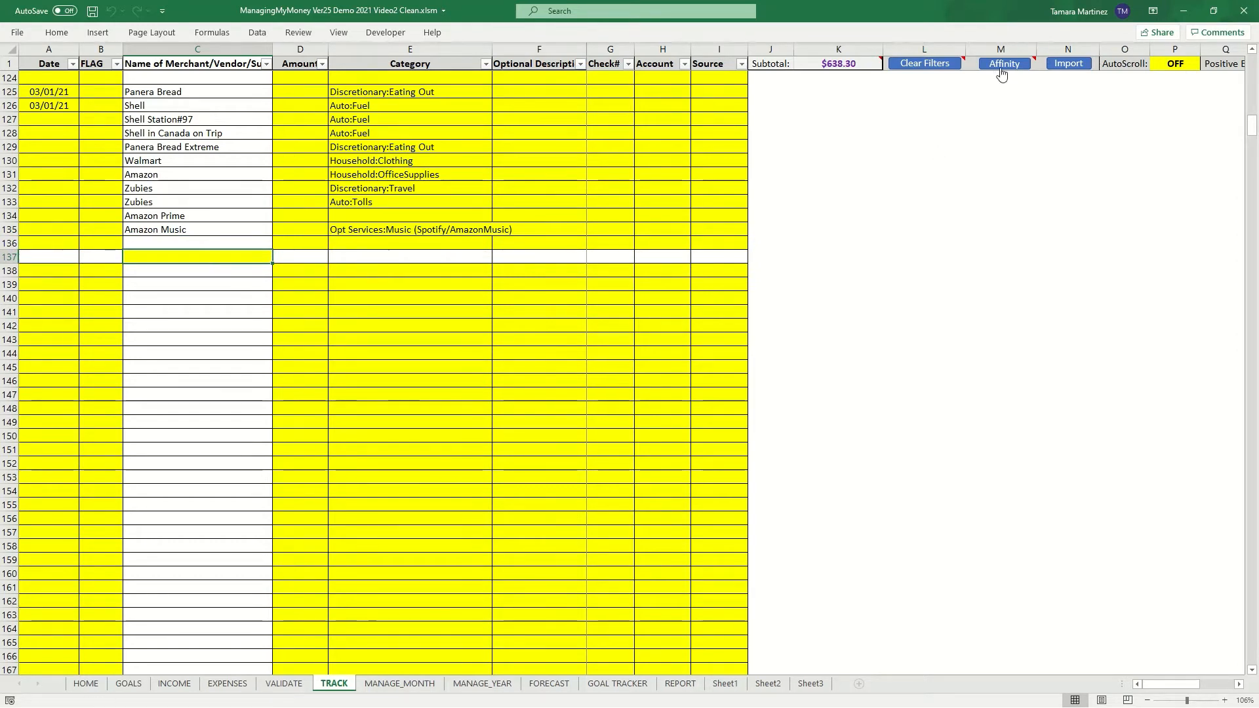
- Open the Affinity rules sheet and review the two Zubies rules and their categories
mouse_move(1001, 72)
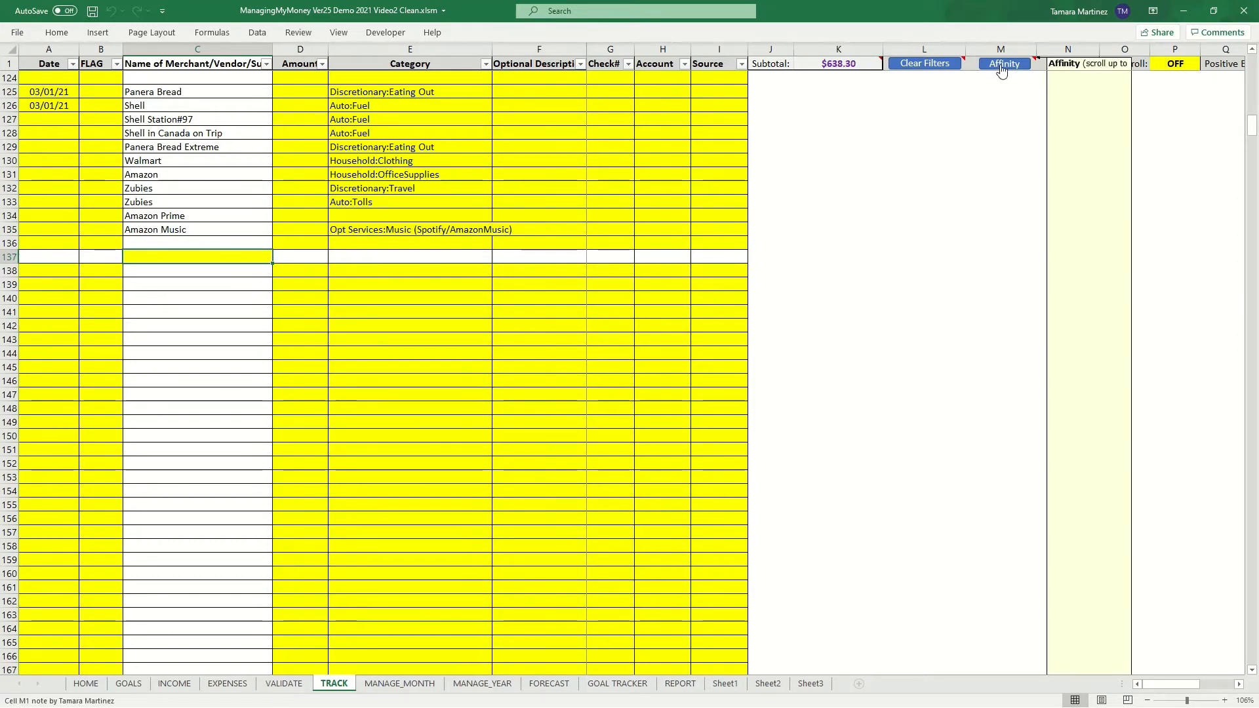
left_click(1002, 66)
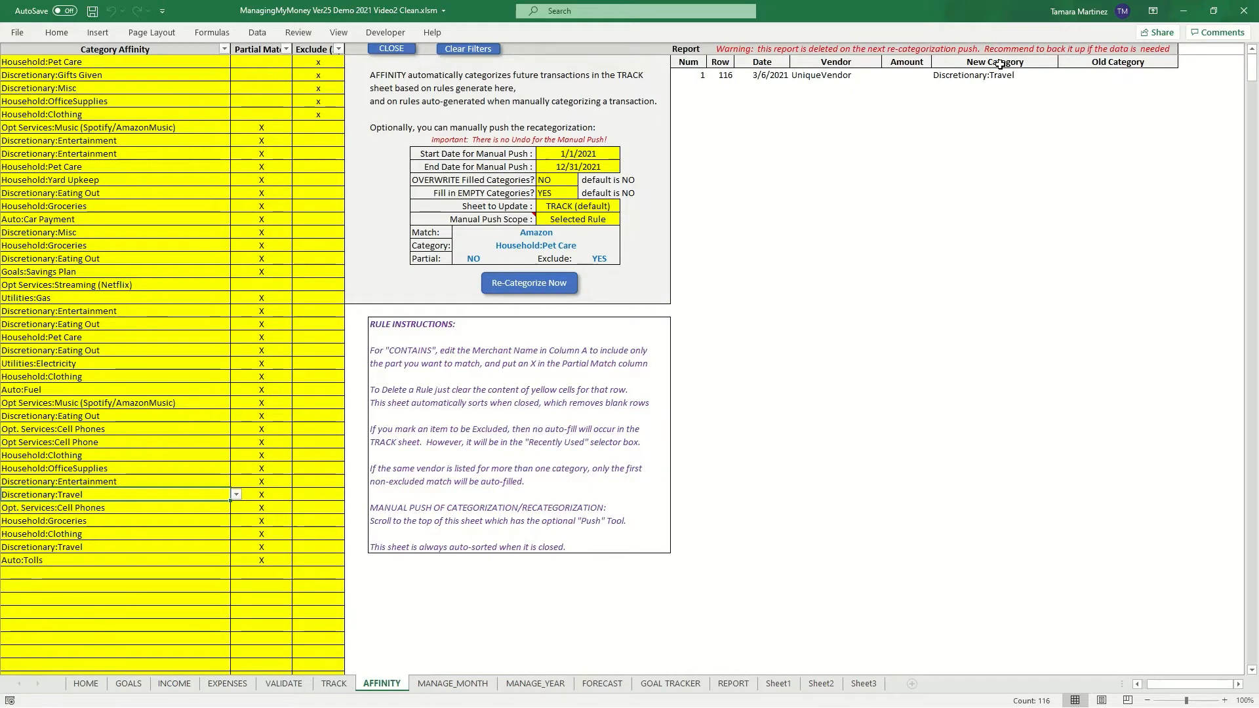
left_click(1138, 685)
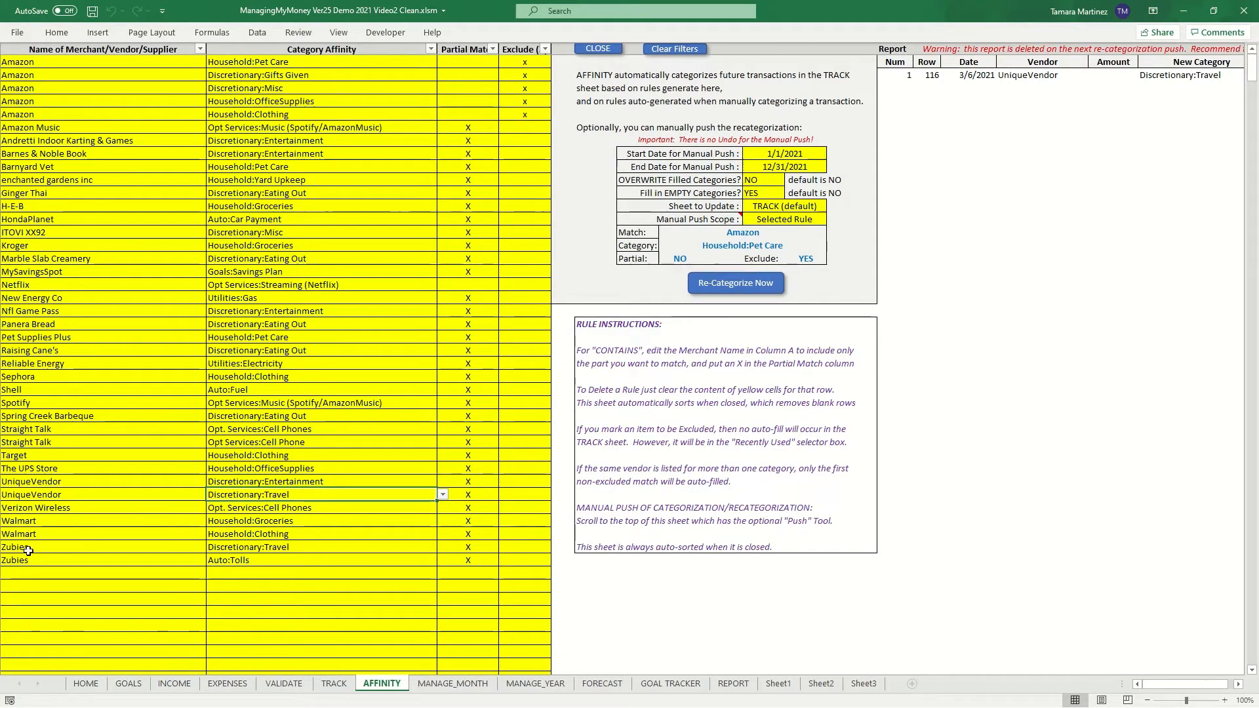
left_click_drag(27, 550, 26, 560)
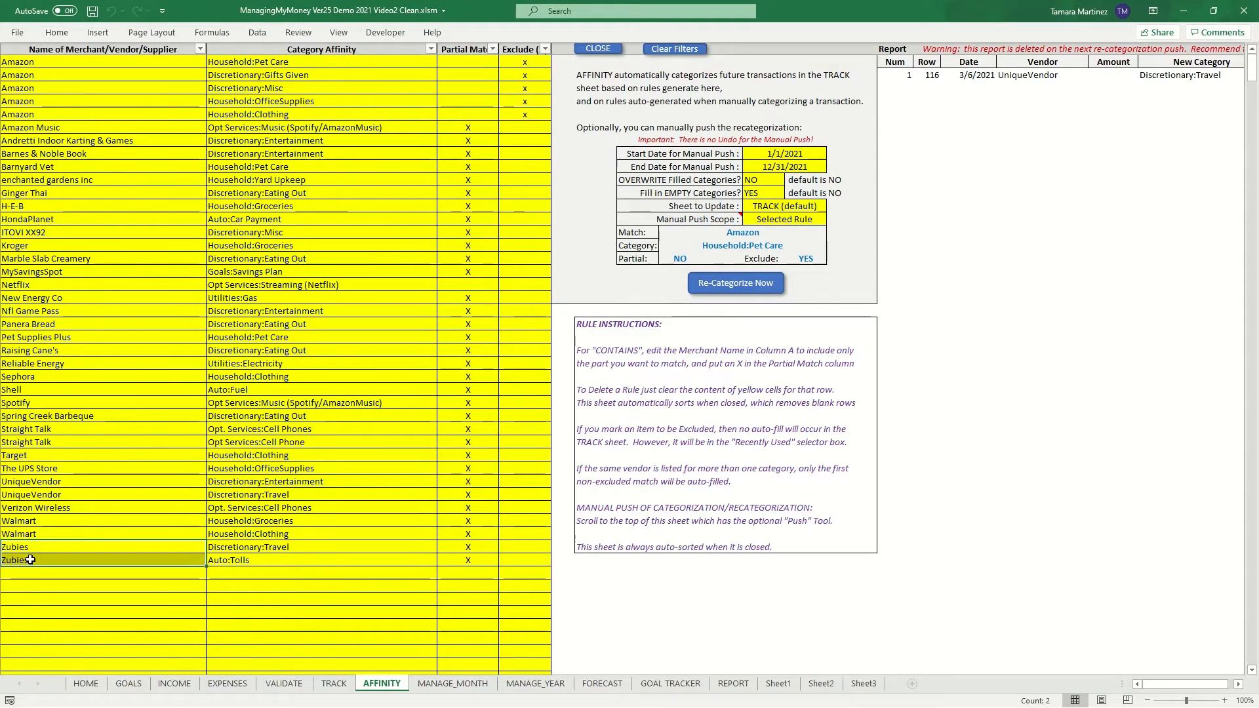
left_click(49, 547)
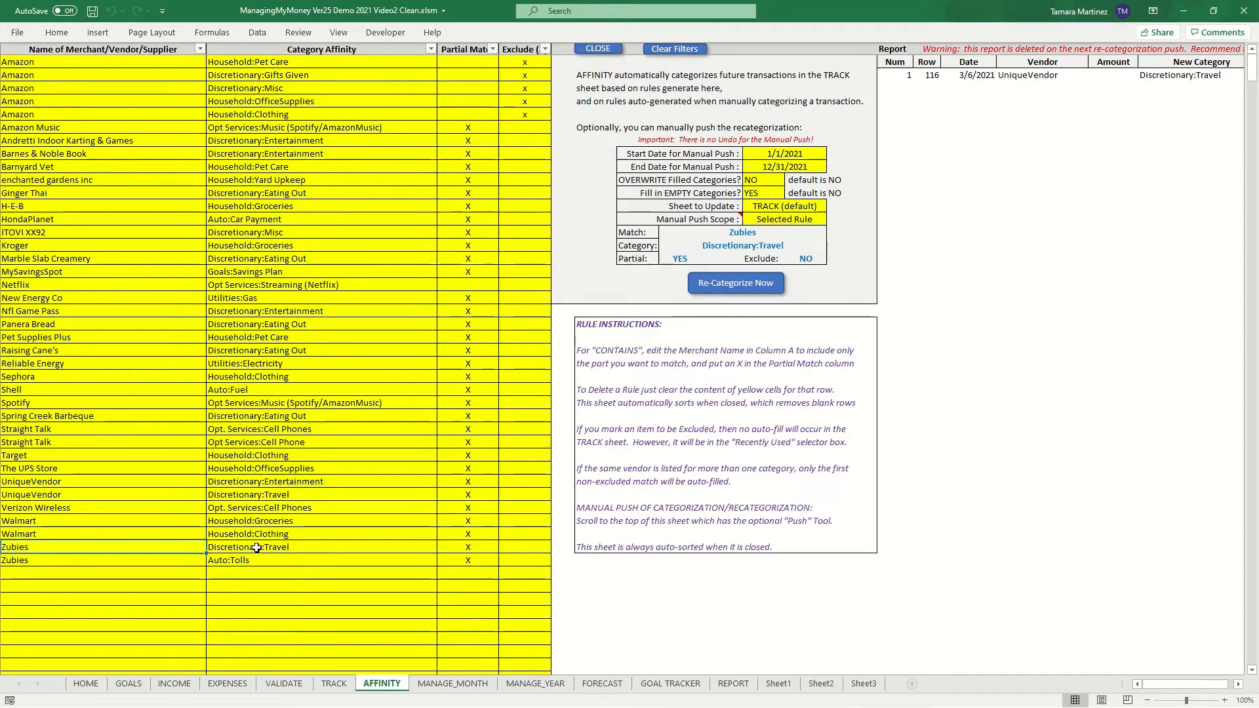
left_click(290, 548)
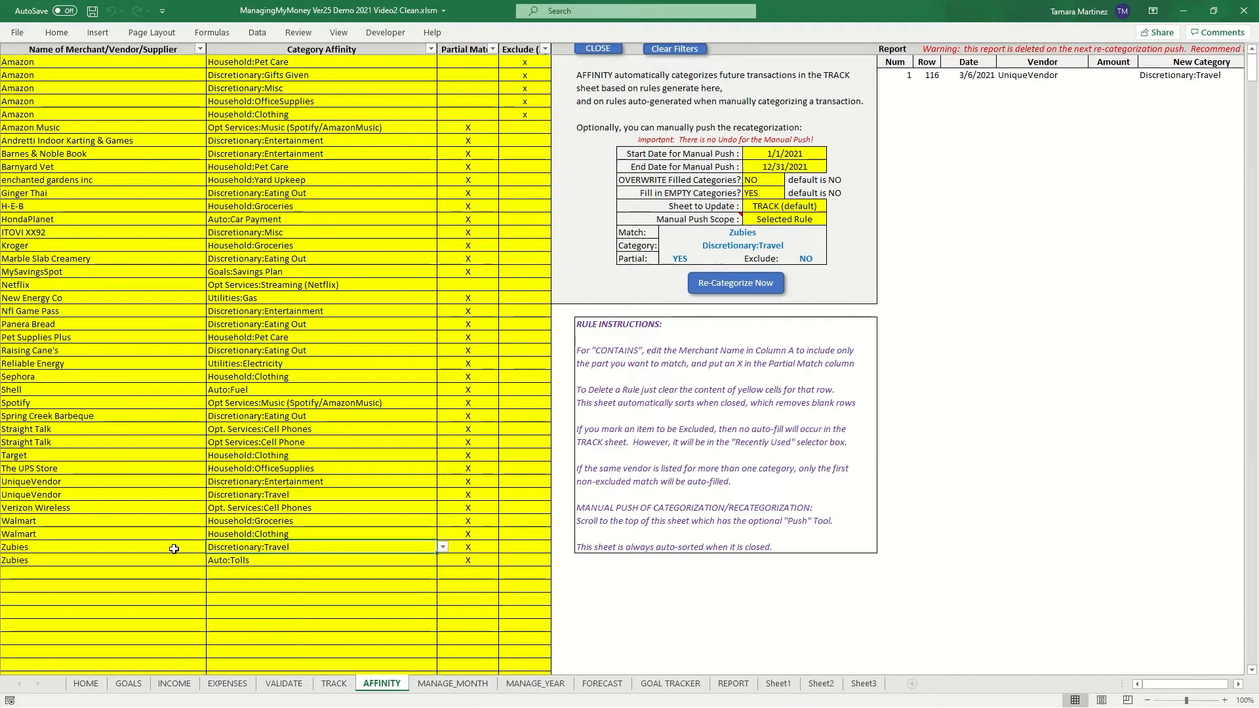
left_click(204, 547)
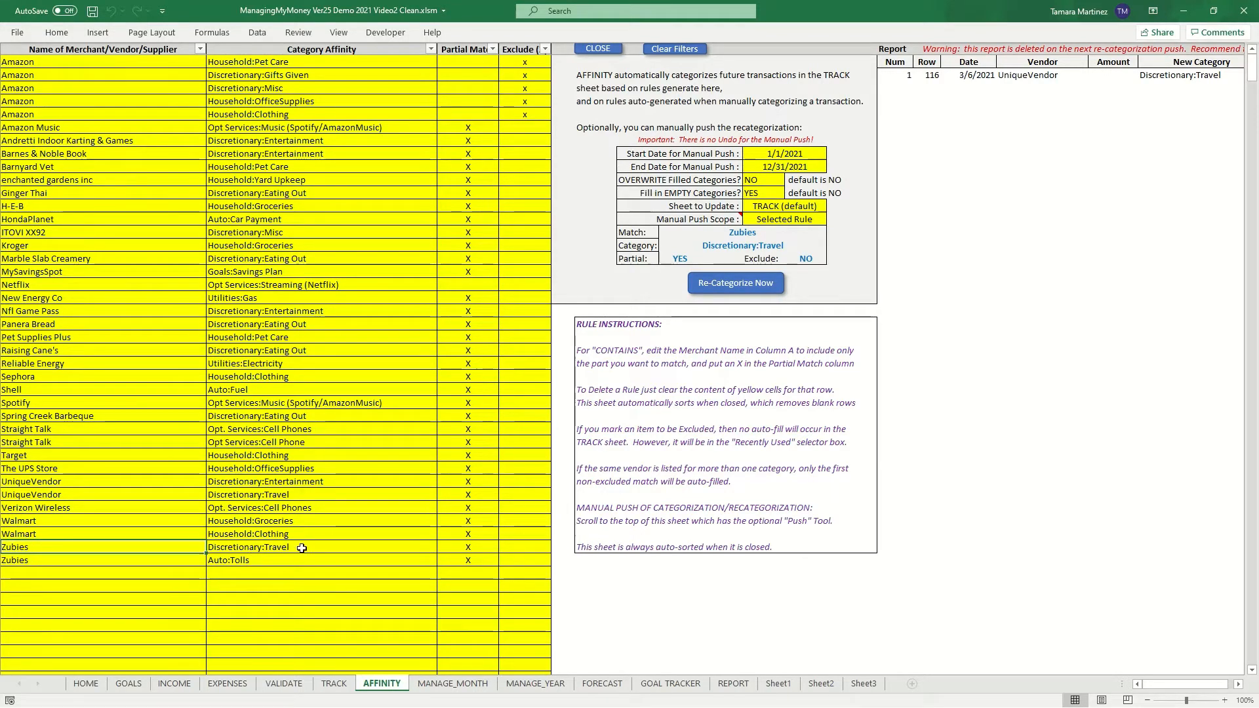
left_click(367, 548)
left_click(467, 550)
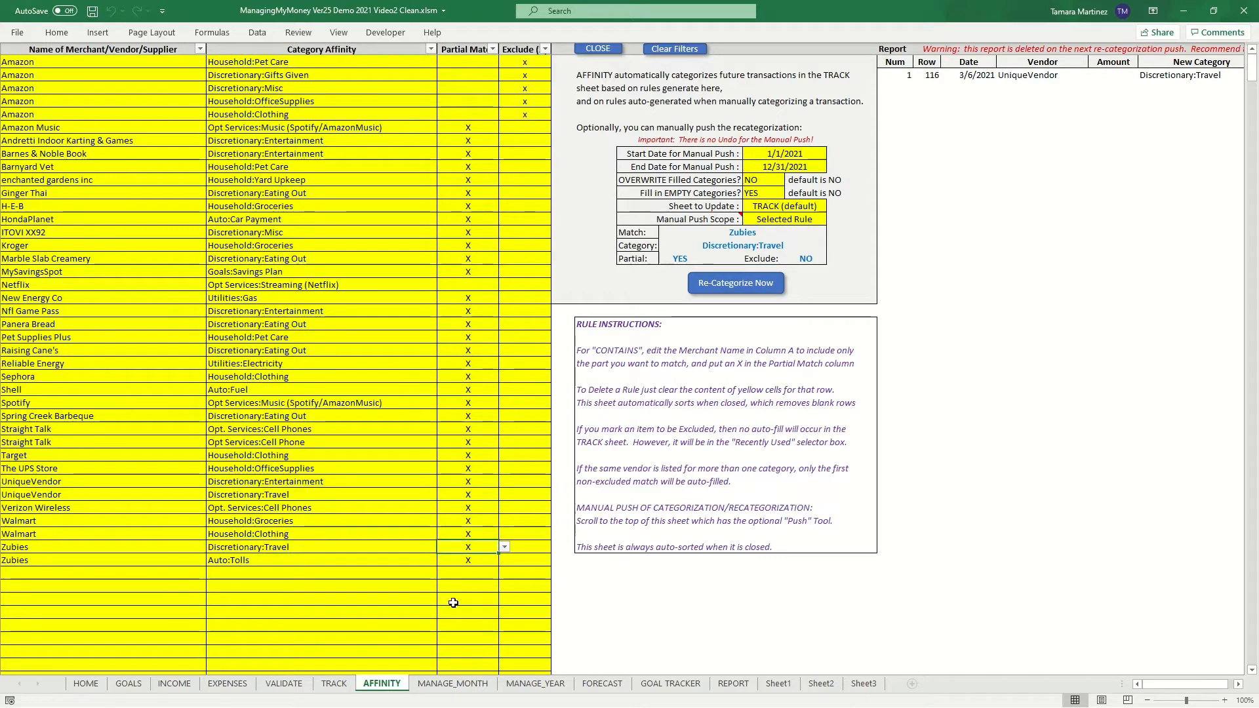
left_click(263, 561)
key("Left")
left_click(268, 564)
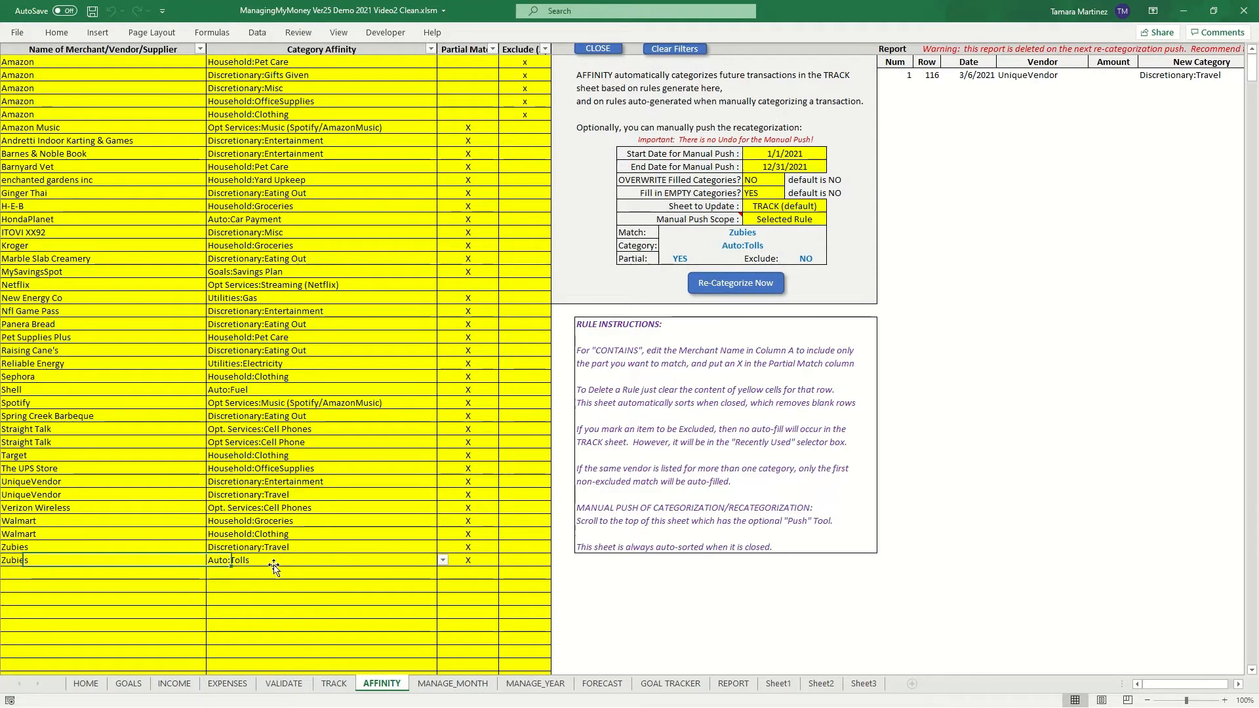
left_click(462, 563)
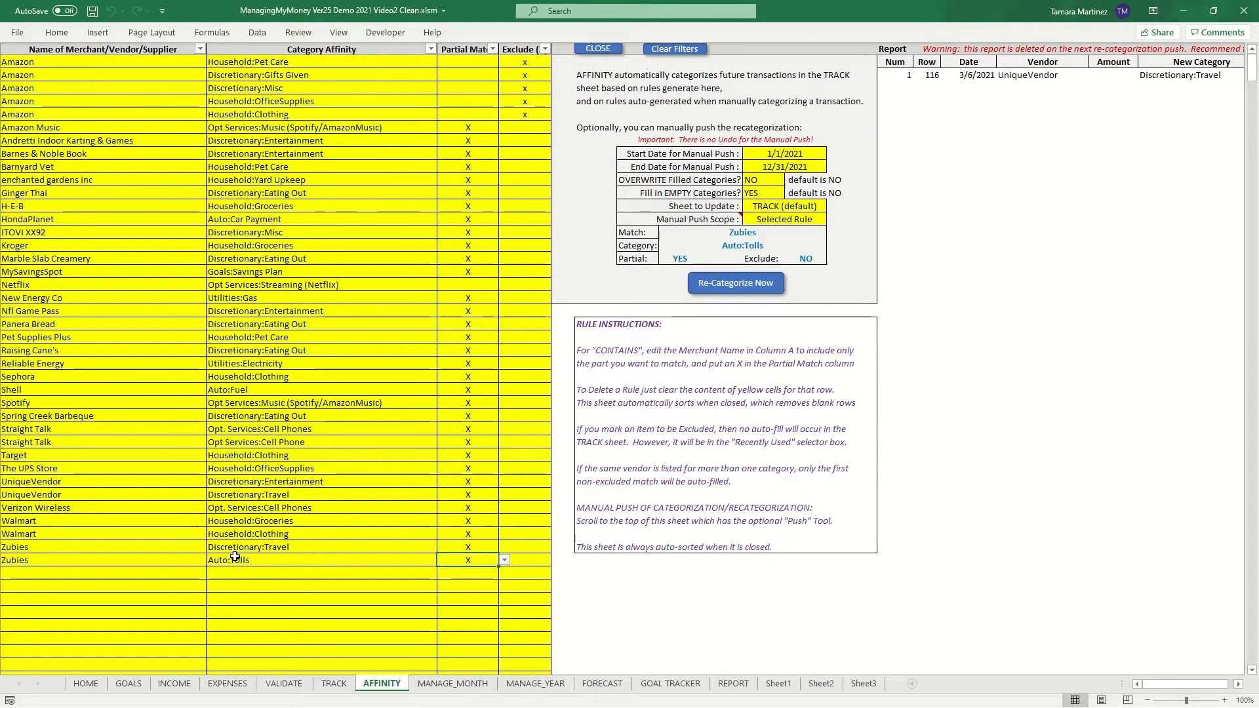
- Examine the five Amazon rules' partial-match, category and exclude settings
left_click_drag(48, 61, 49, 115)
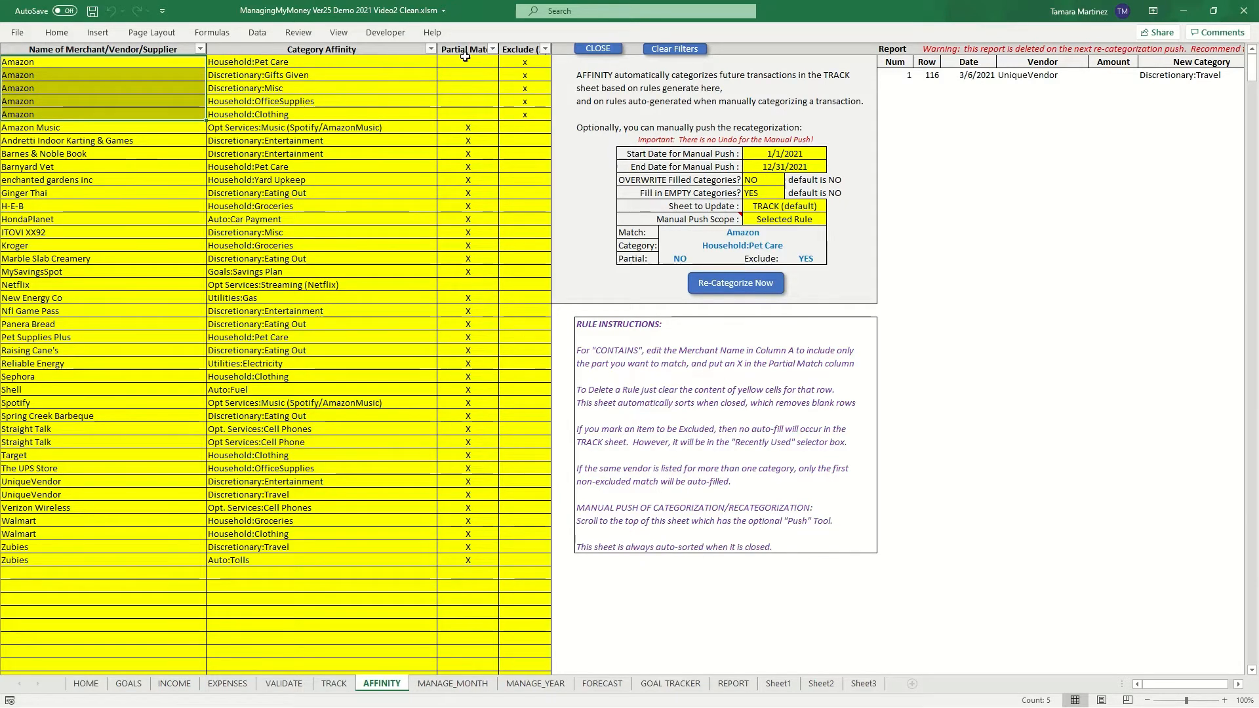
left_click_drag(467, 61, 479, 114)
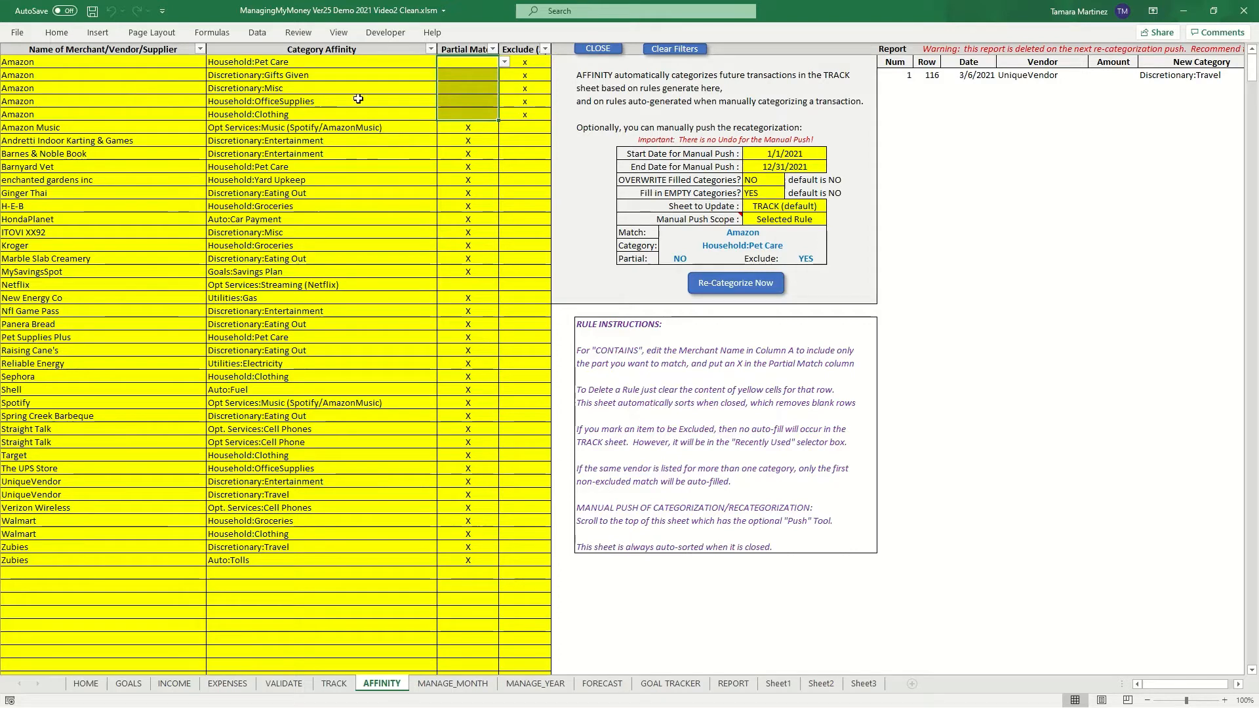
left_click(470, 74)
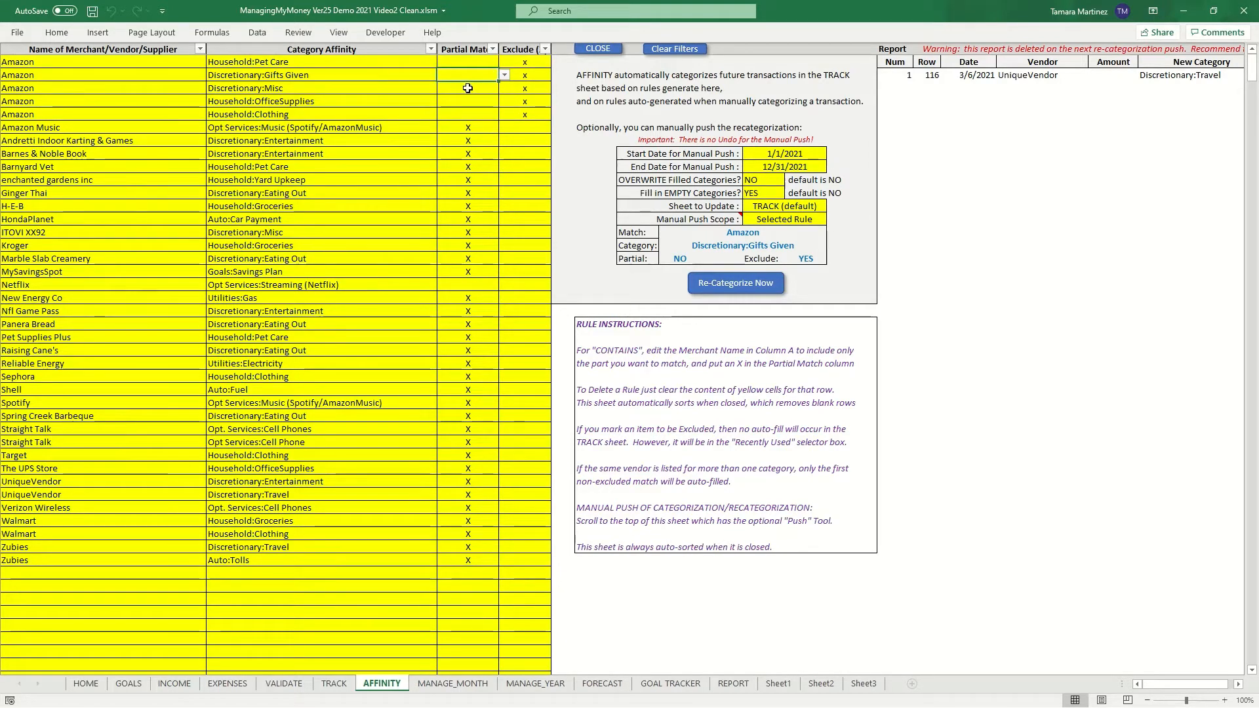
left_click(468, 88)
left_click(471, 102)
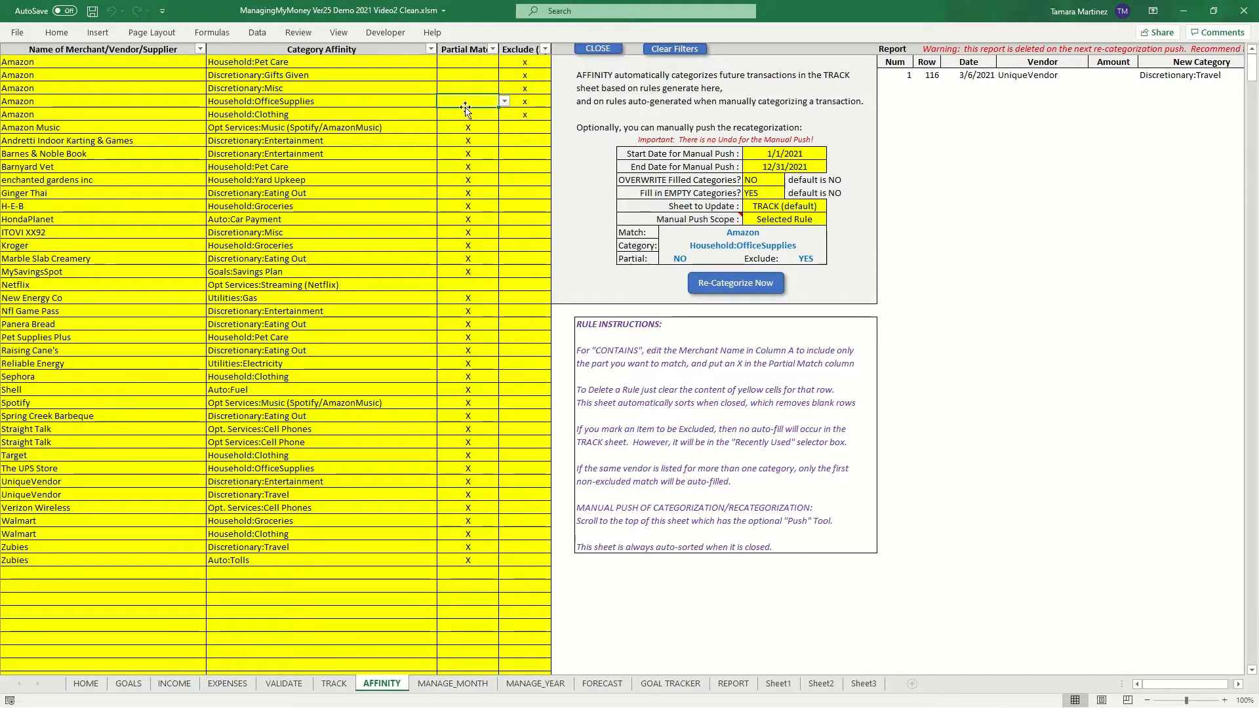
left_click(467, 113)
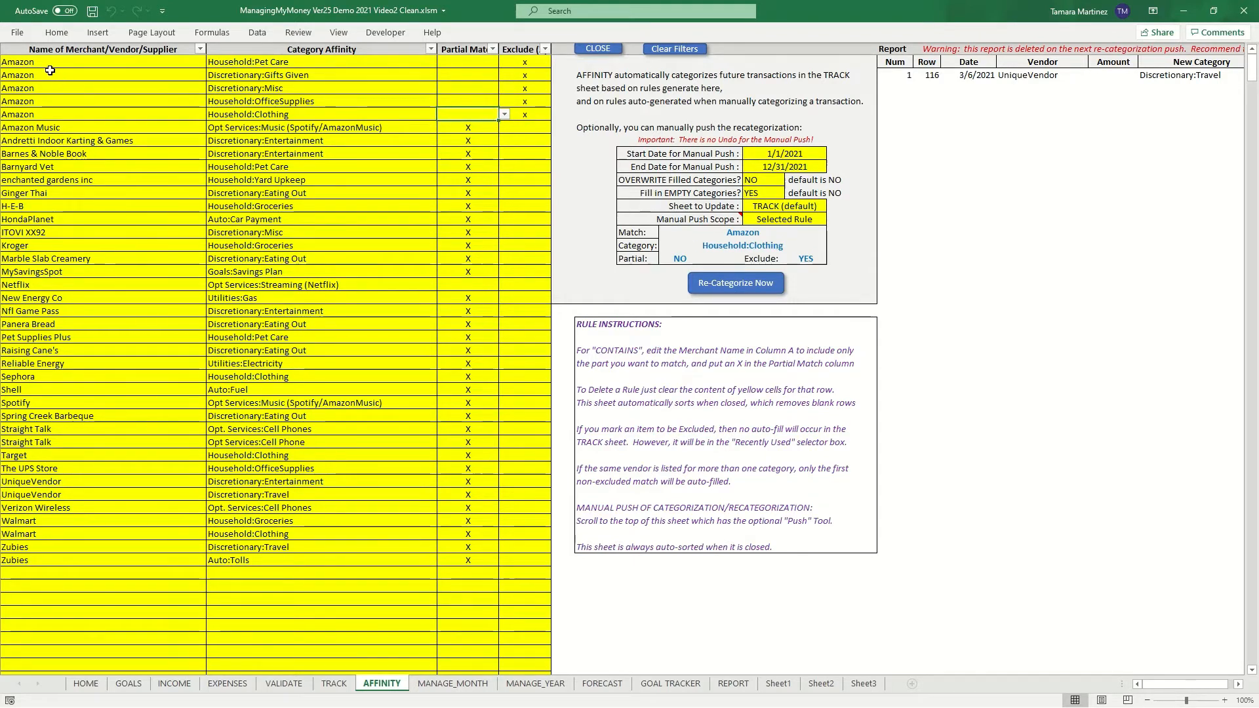
left_click_drag(238, 62, 253, 116)
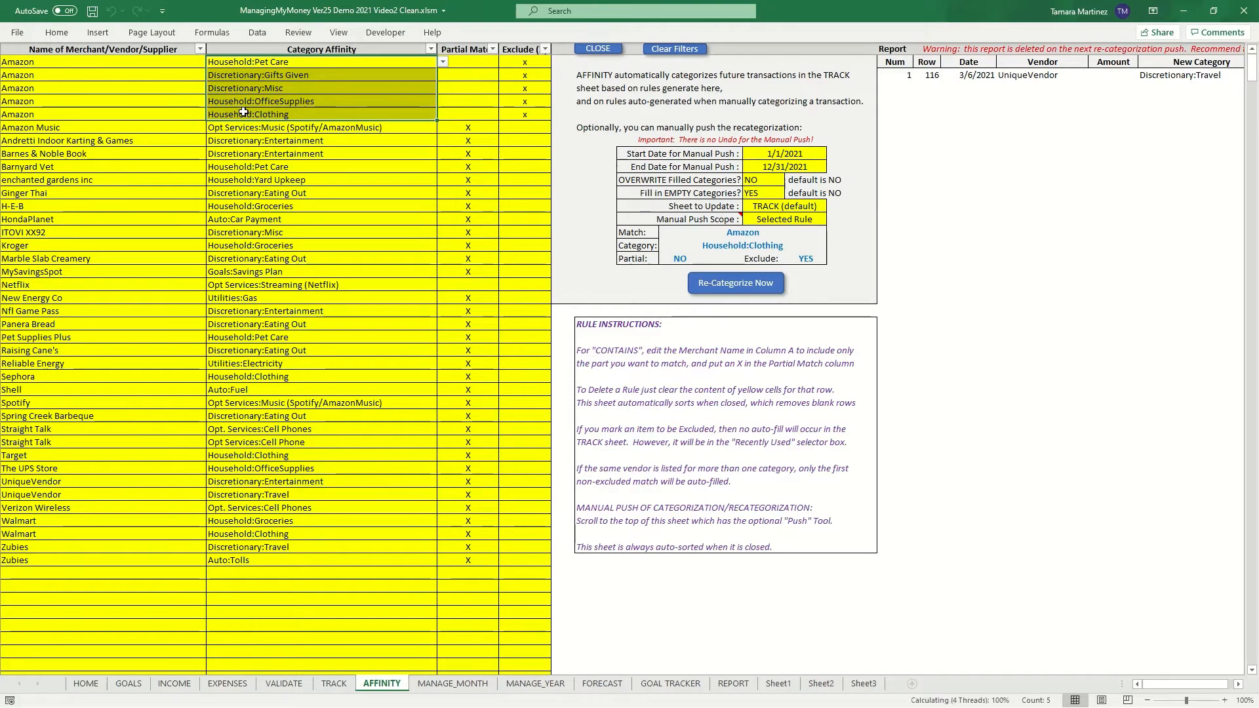
left_click_drag(99, 61, 100, 113)
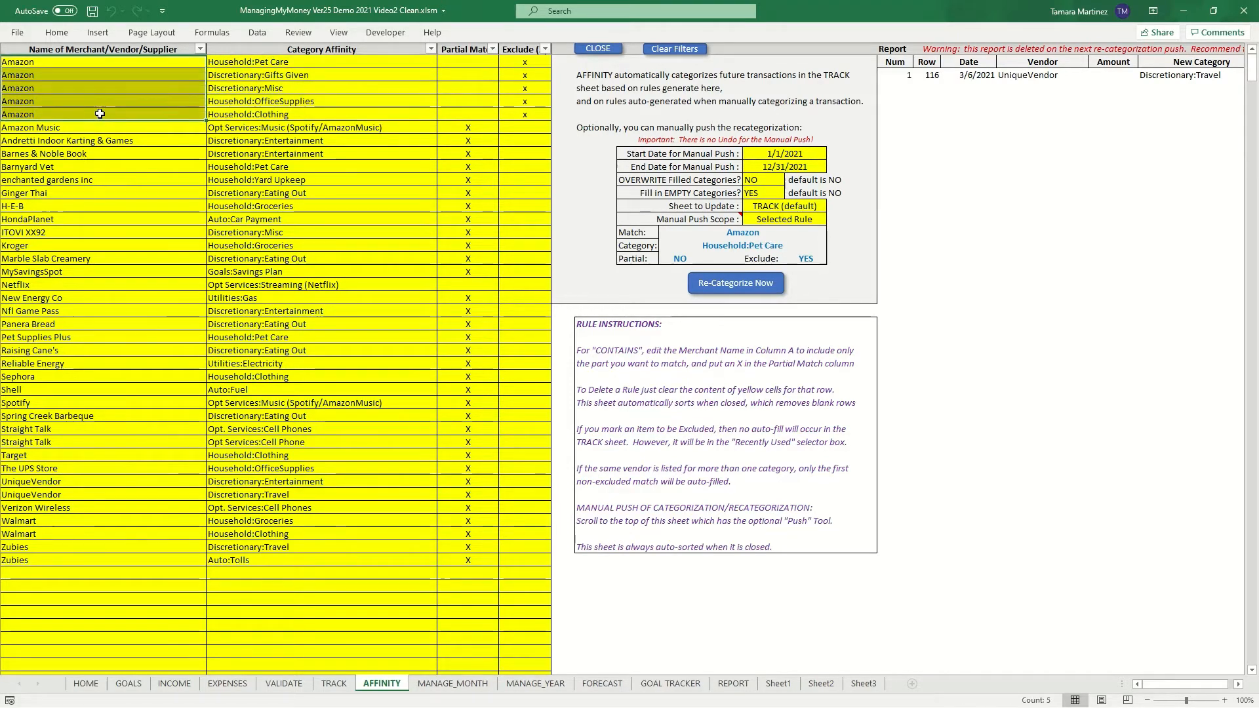
left_click(91, 128)
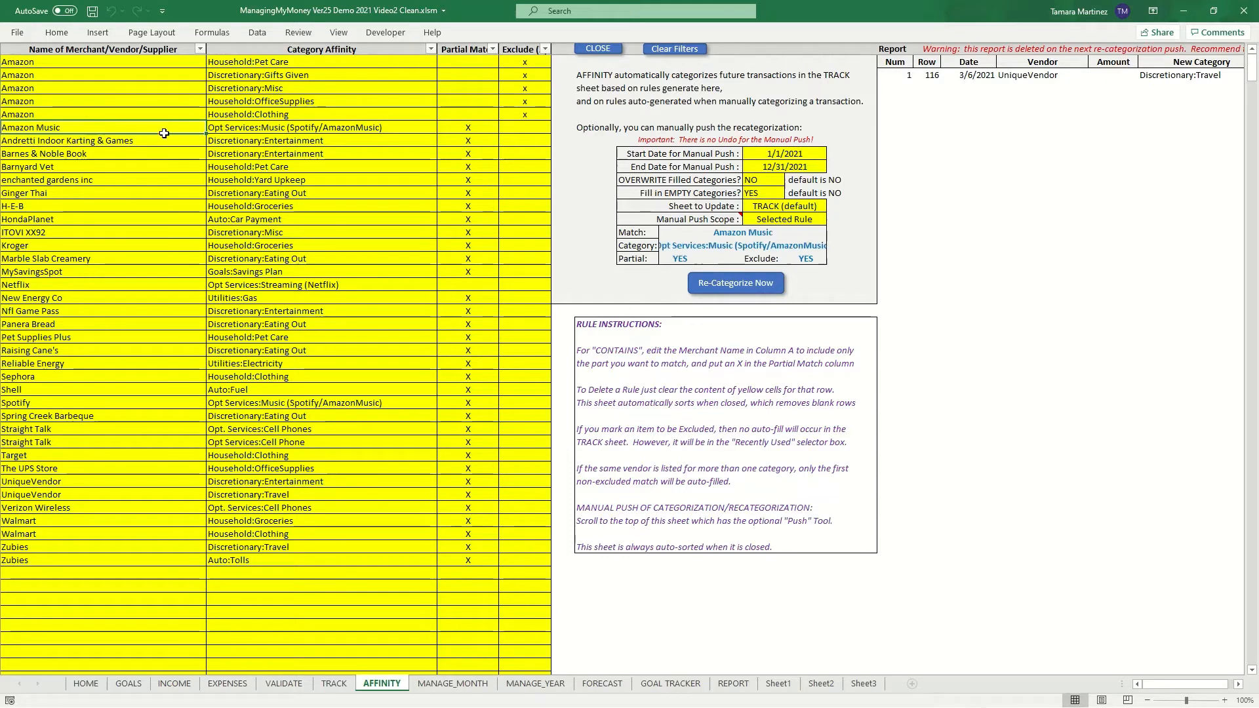
left_click(246, 128)
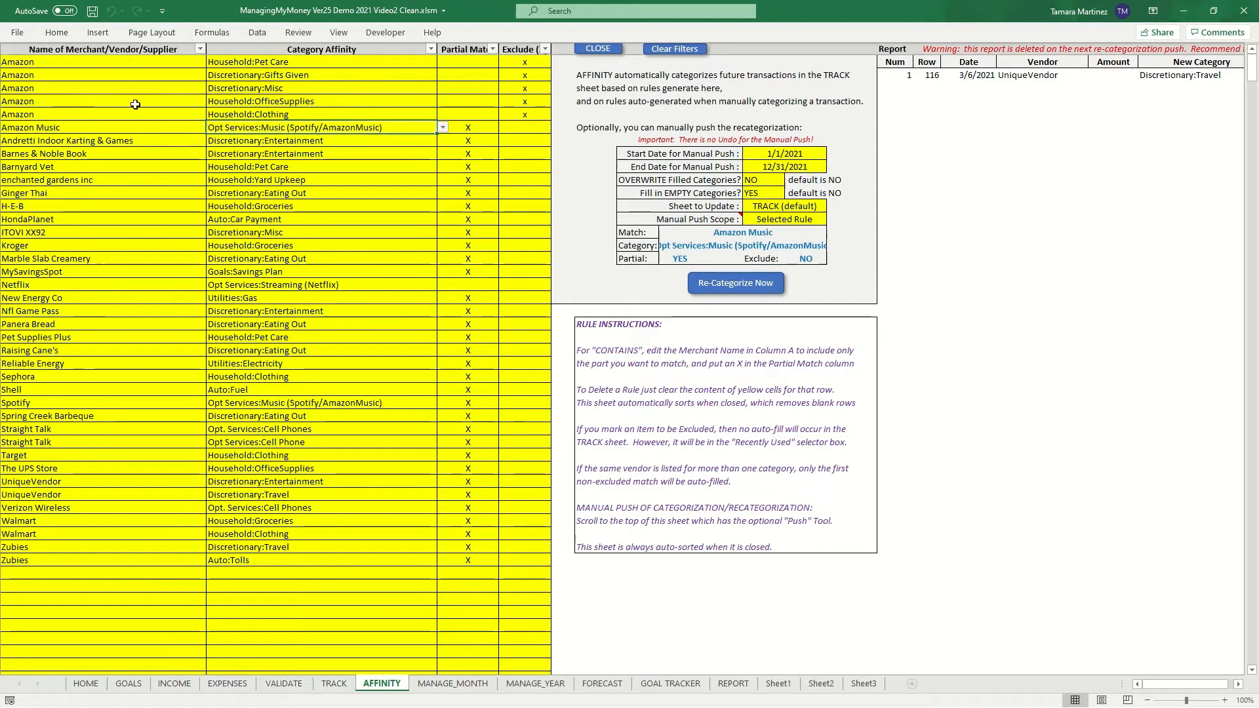
left_click_drag(118, 115, 116, 66)
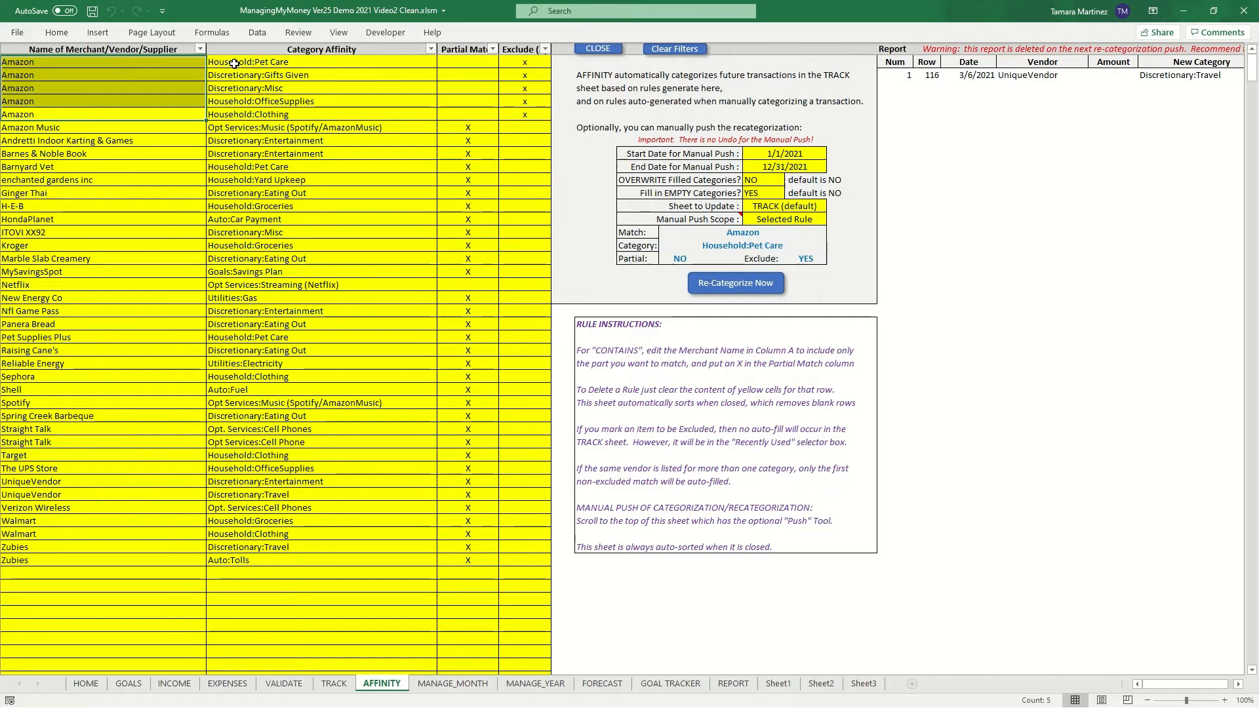
left_click_drag(234, 64, 248, 117)
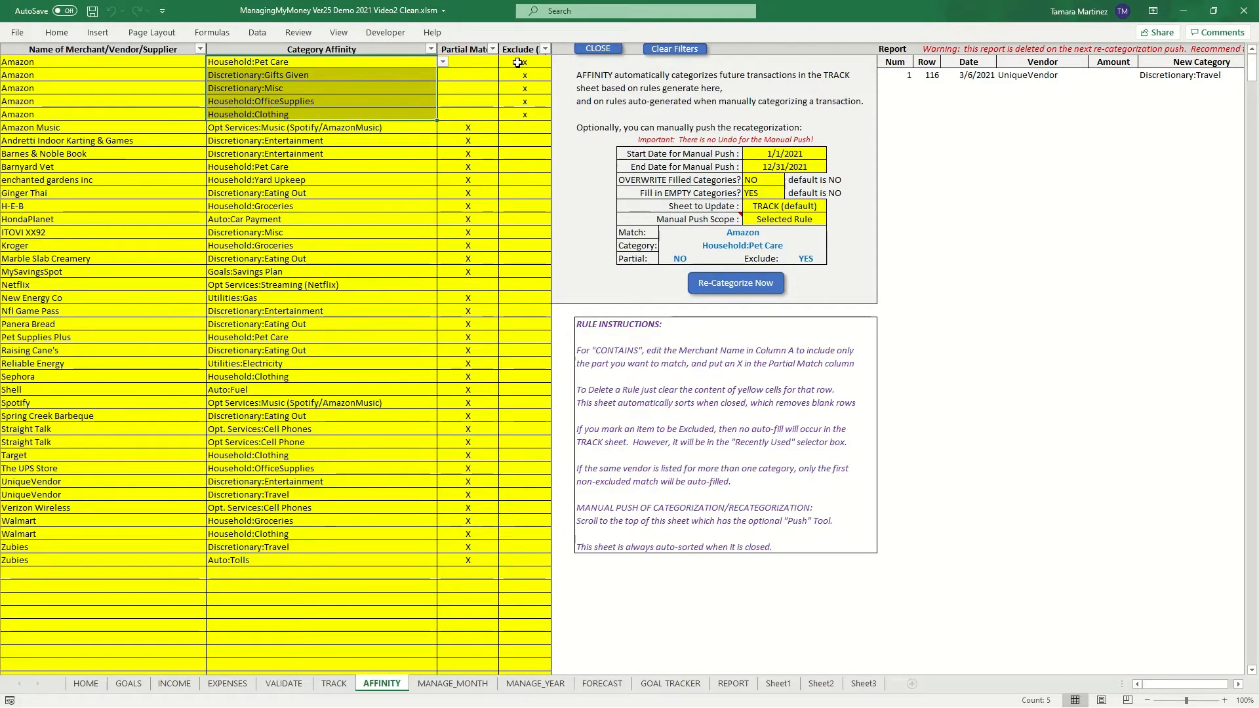
left_click_drag(517, 63, 525, 114)
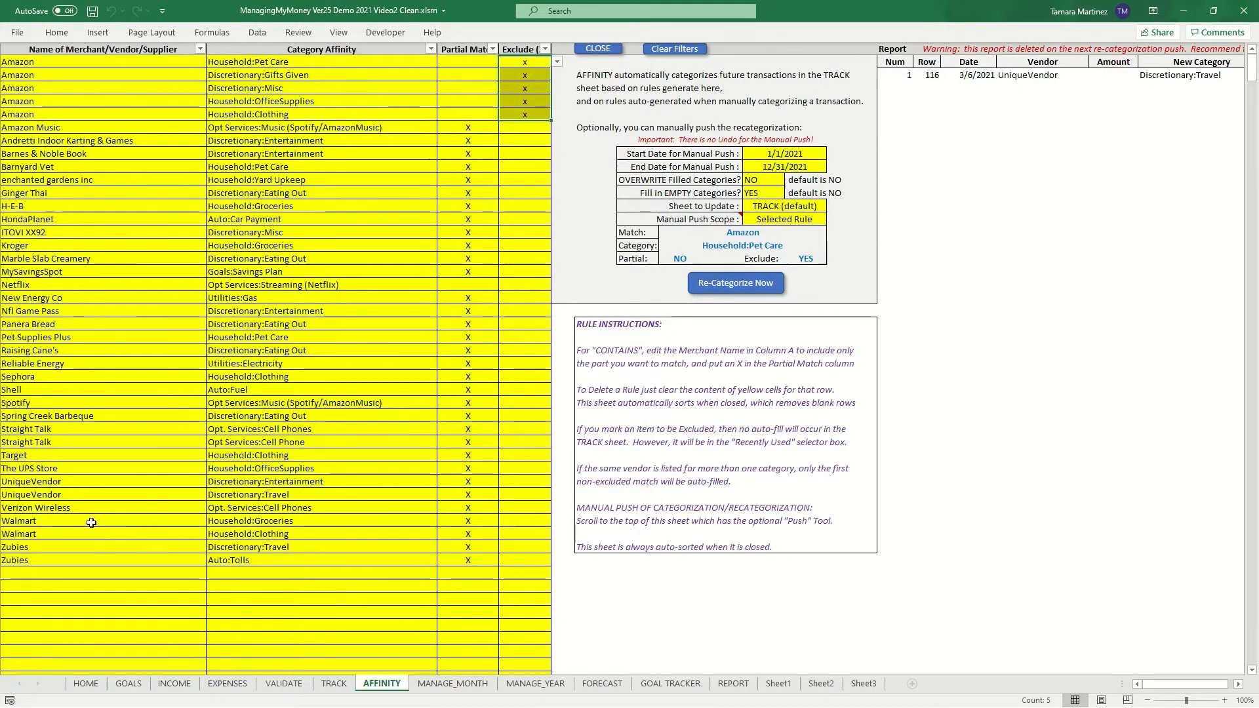
- Inspect the two Walmart rules, then close the Affinity sheet
left_click_drag(91, 522, 509, 531)
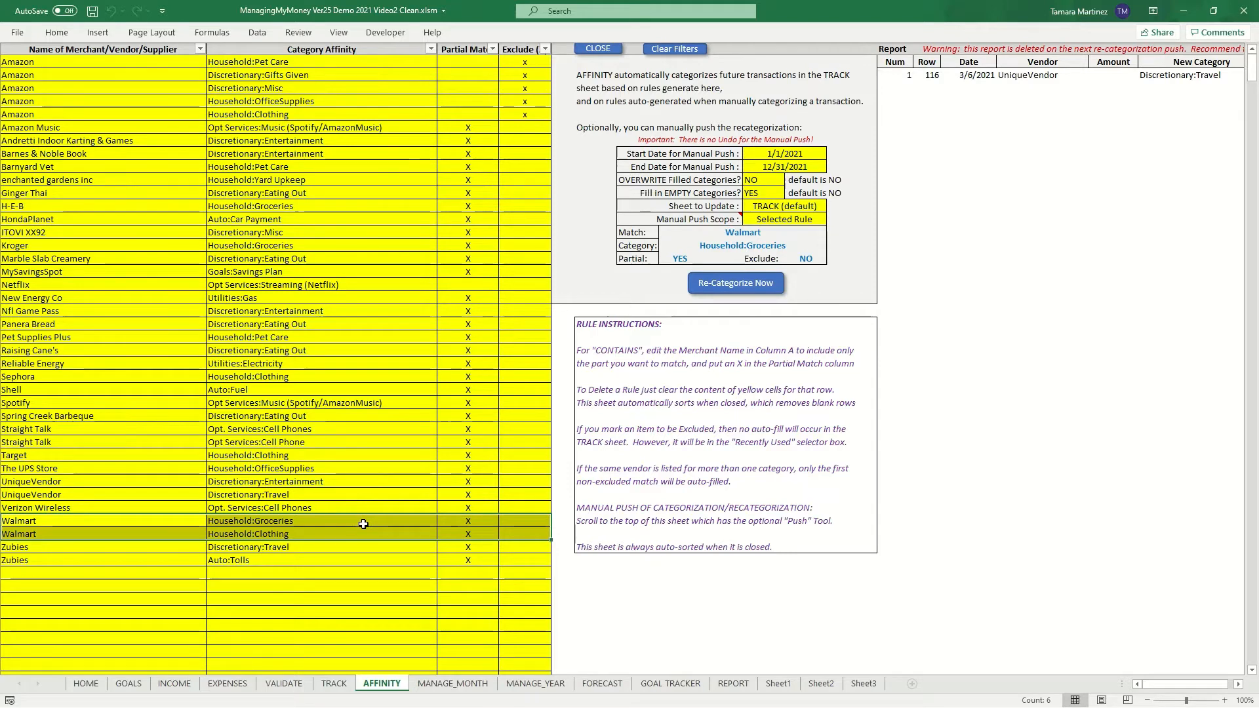
left_click(533, 522)
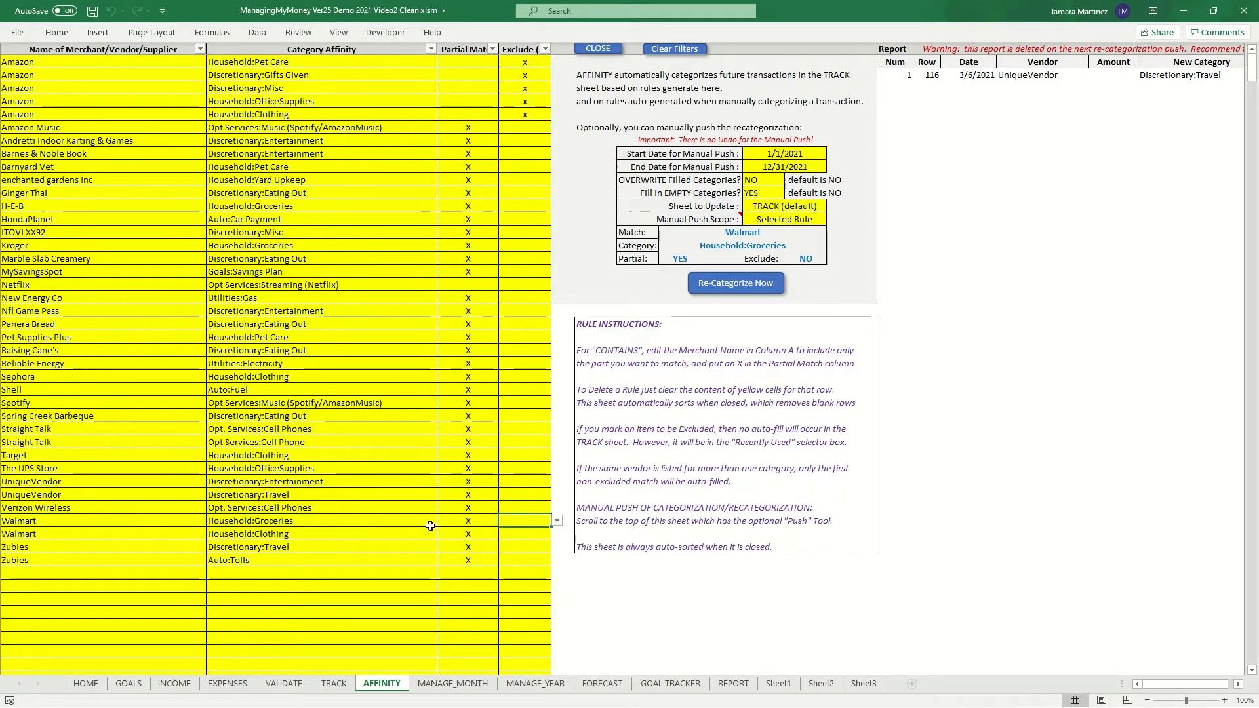
left_click(363, 520)
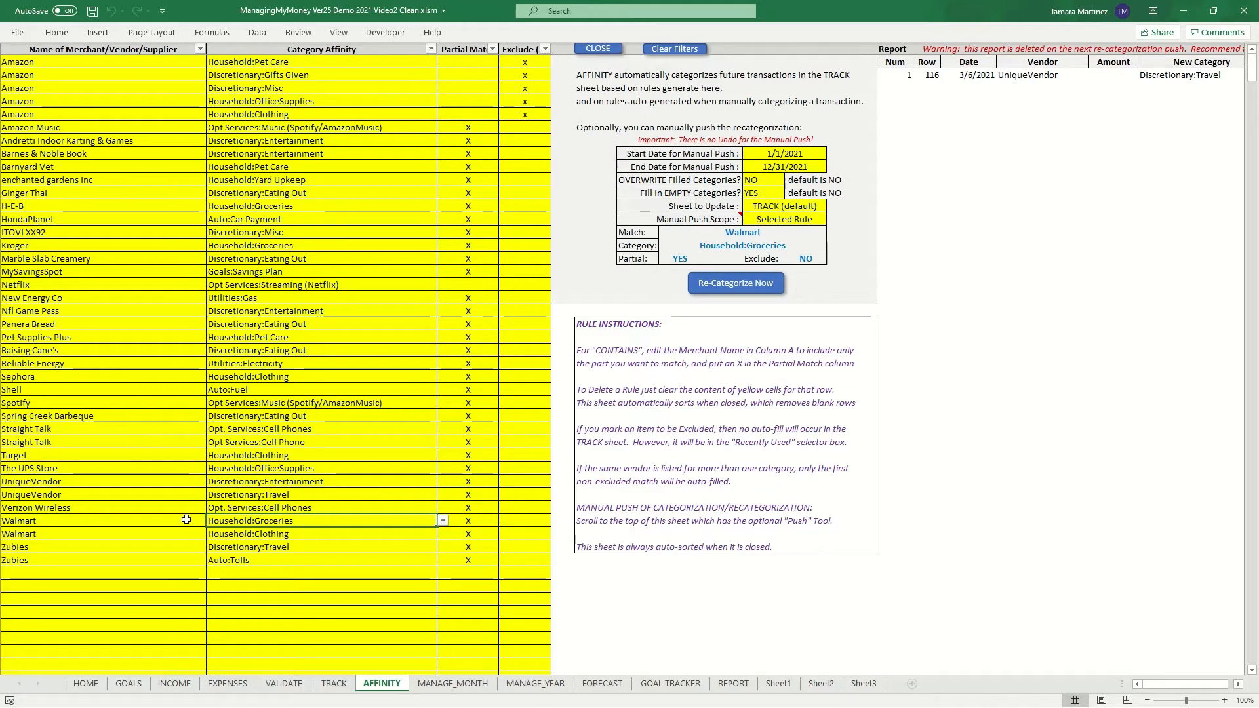
left_click(598, 49)
- Enter merchant Walmart in row 136 and review its category suggestions
left_click(194, 245)
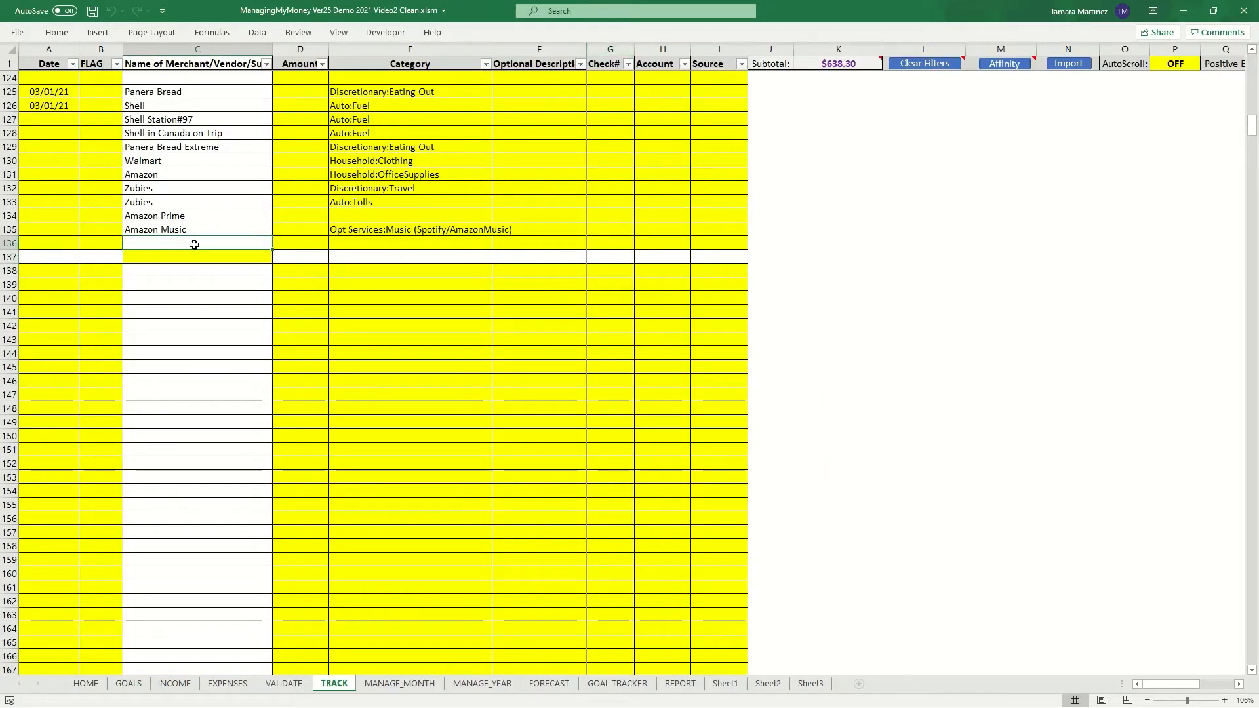
type("Walmart")
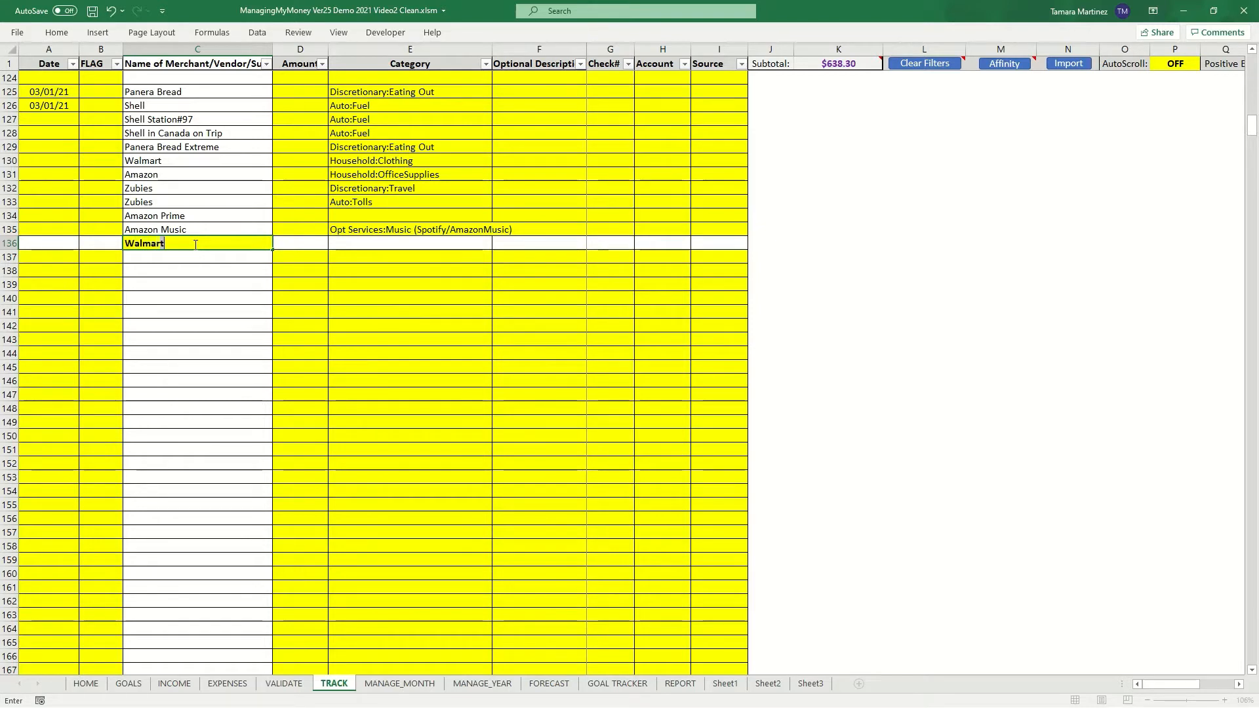
key("Tab")
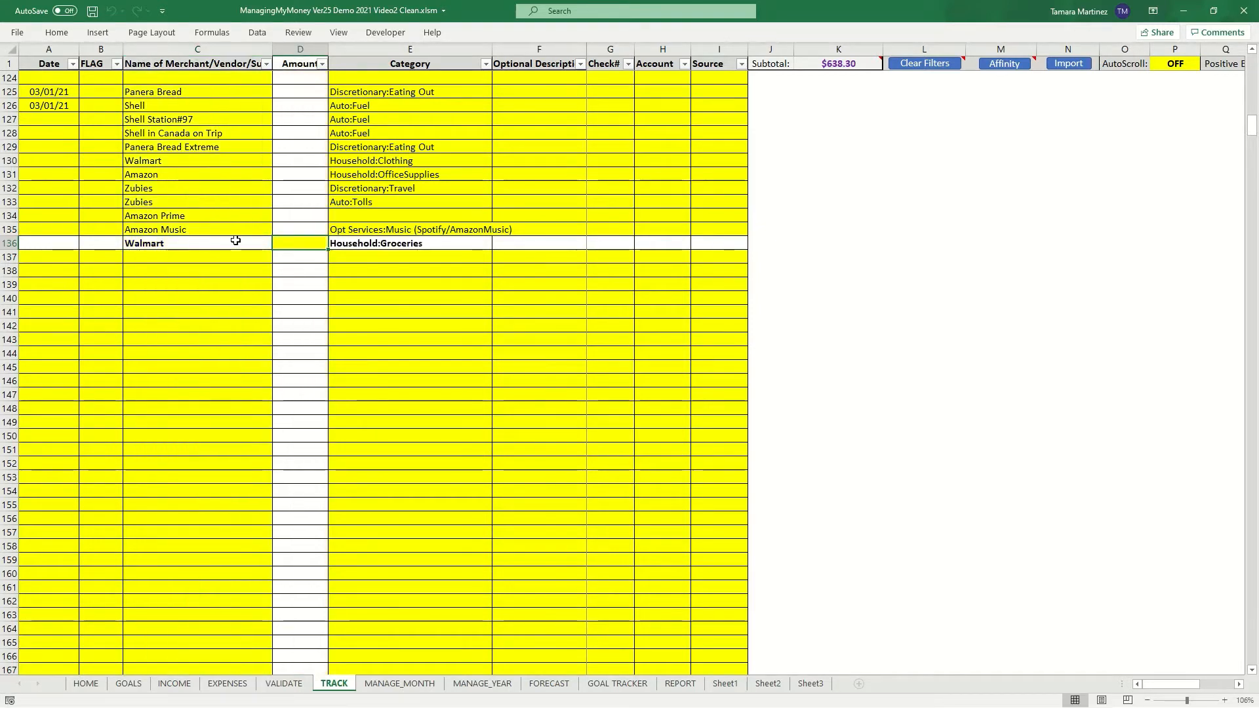
left_click(388, 243)
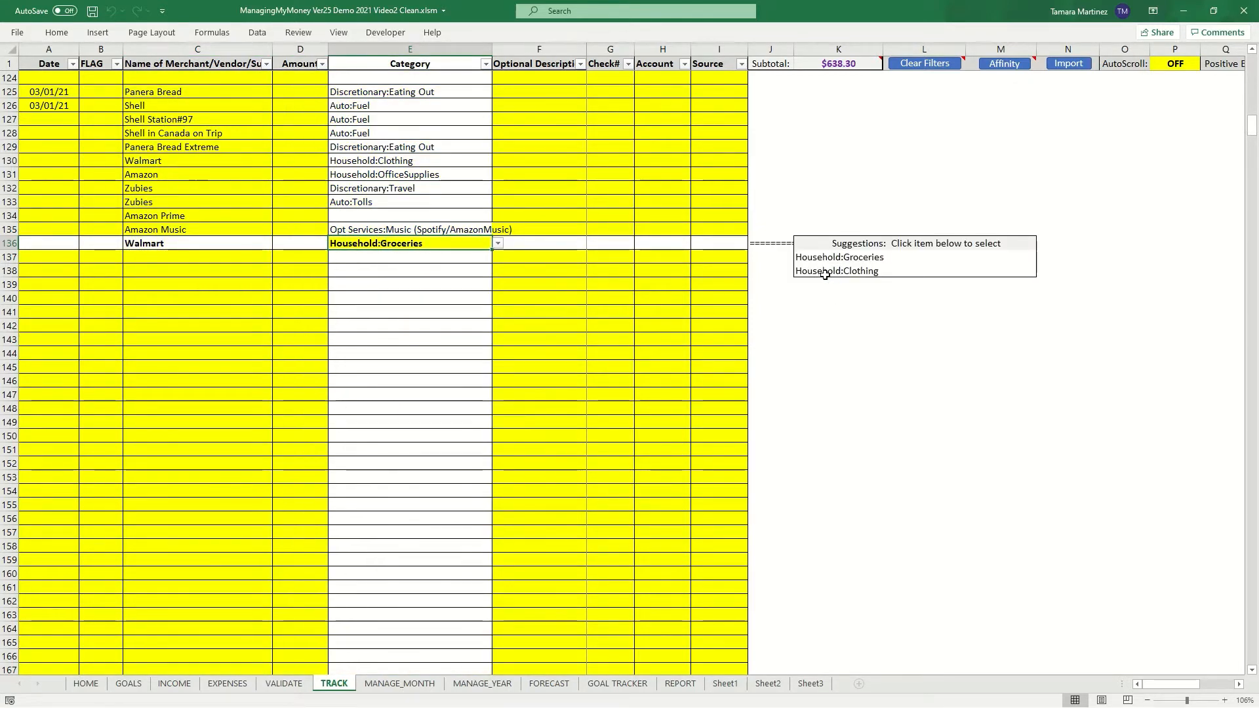
left_click(189, 258)
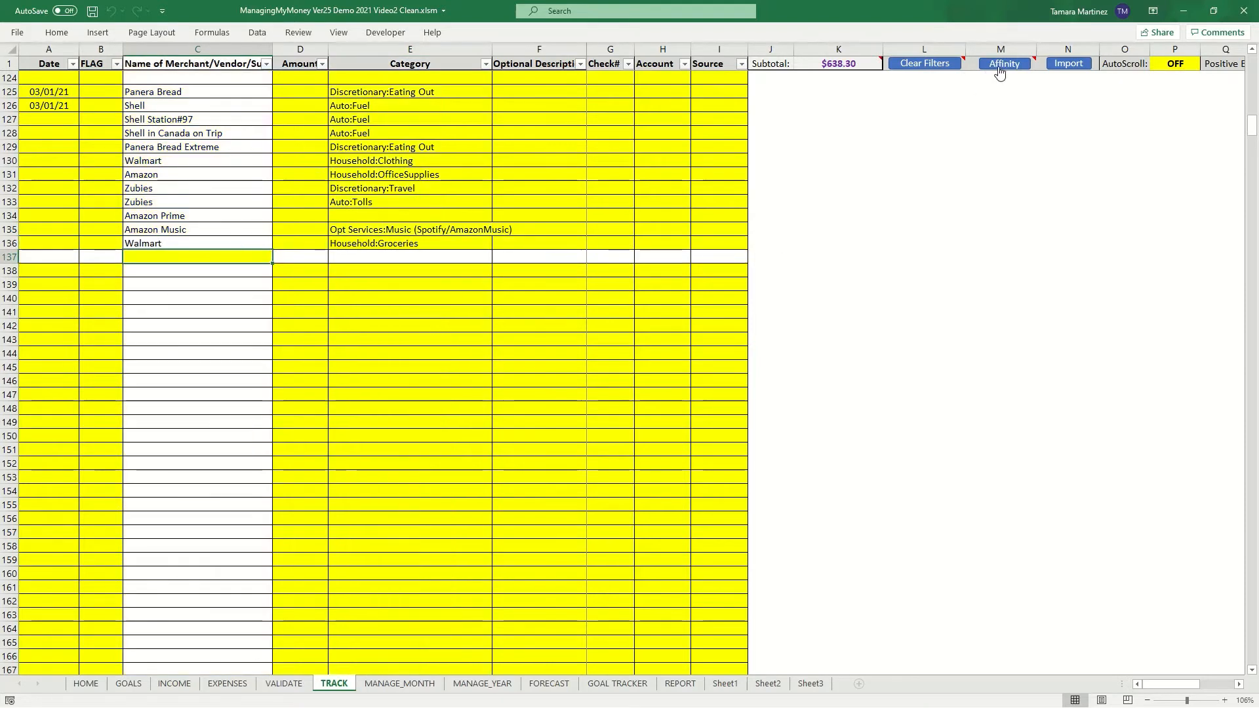
- Reopen the Affinity sheet and mark the Walmart Household:Groceries rule as excluded with X
left_click(997, 64)
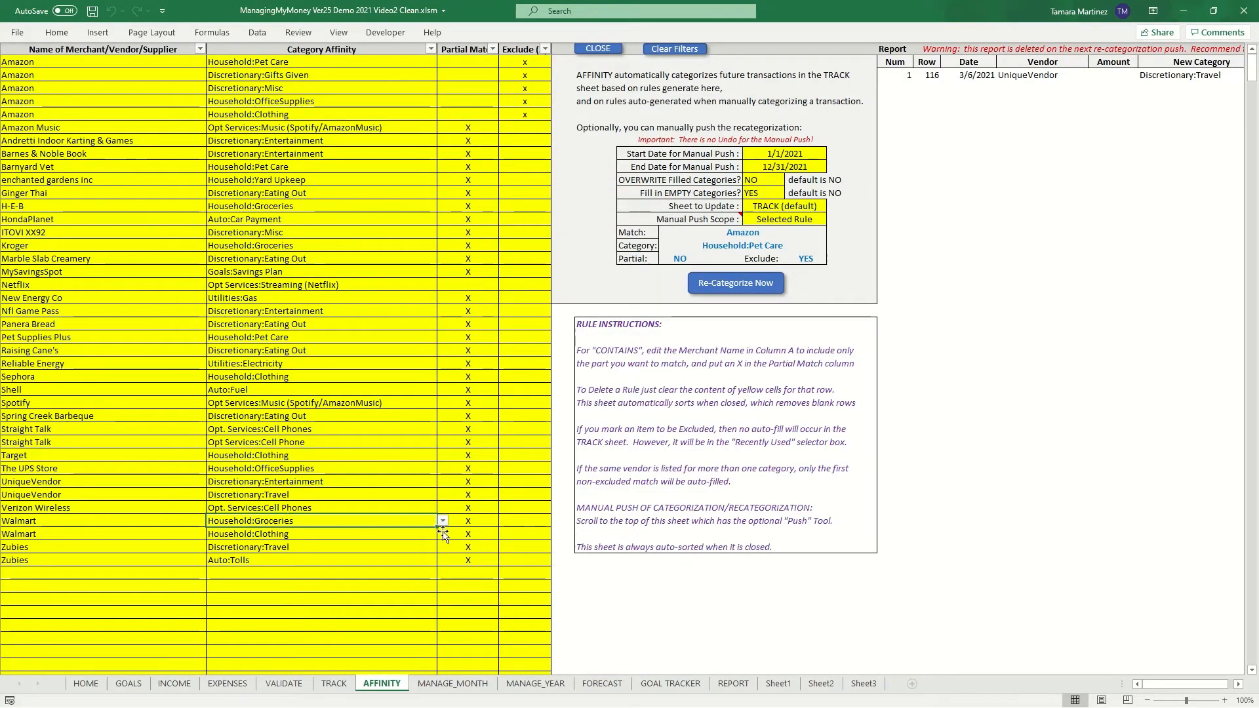
left_click(506, 522)
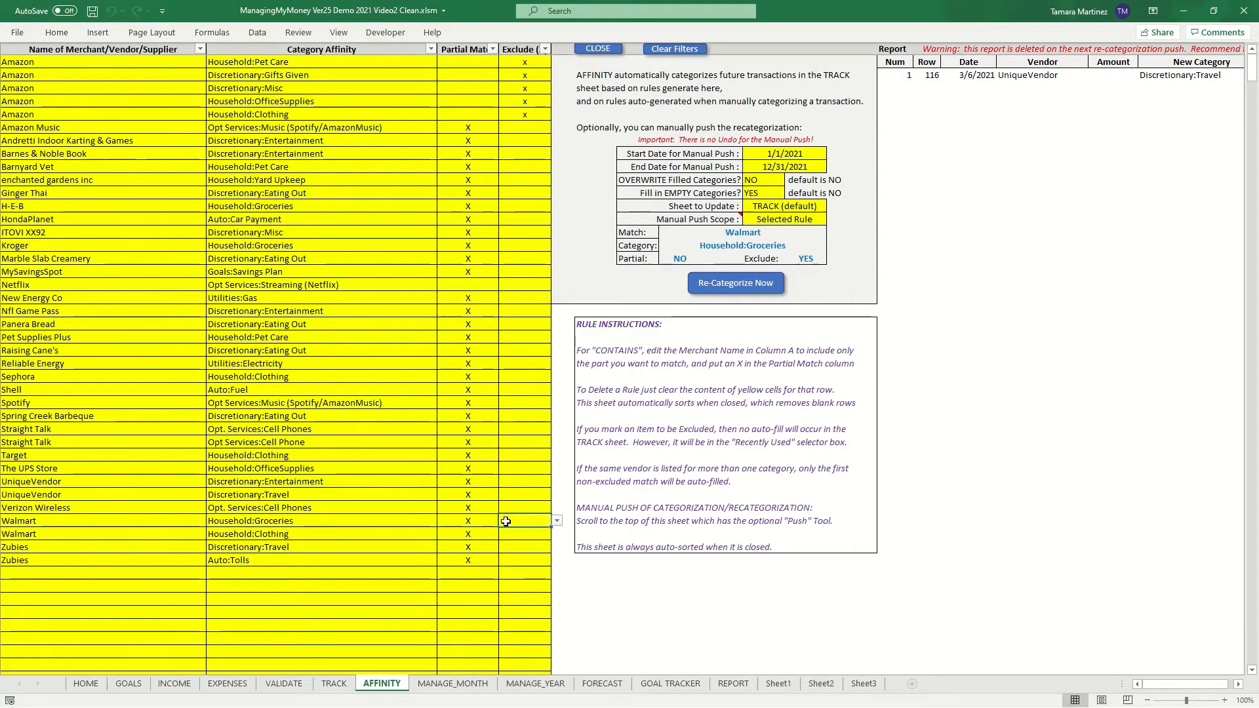
type("X")
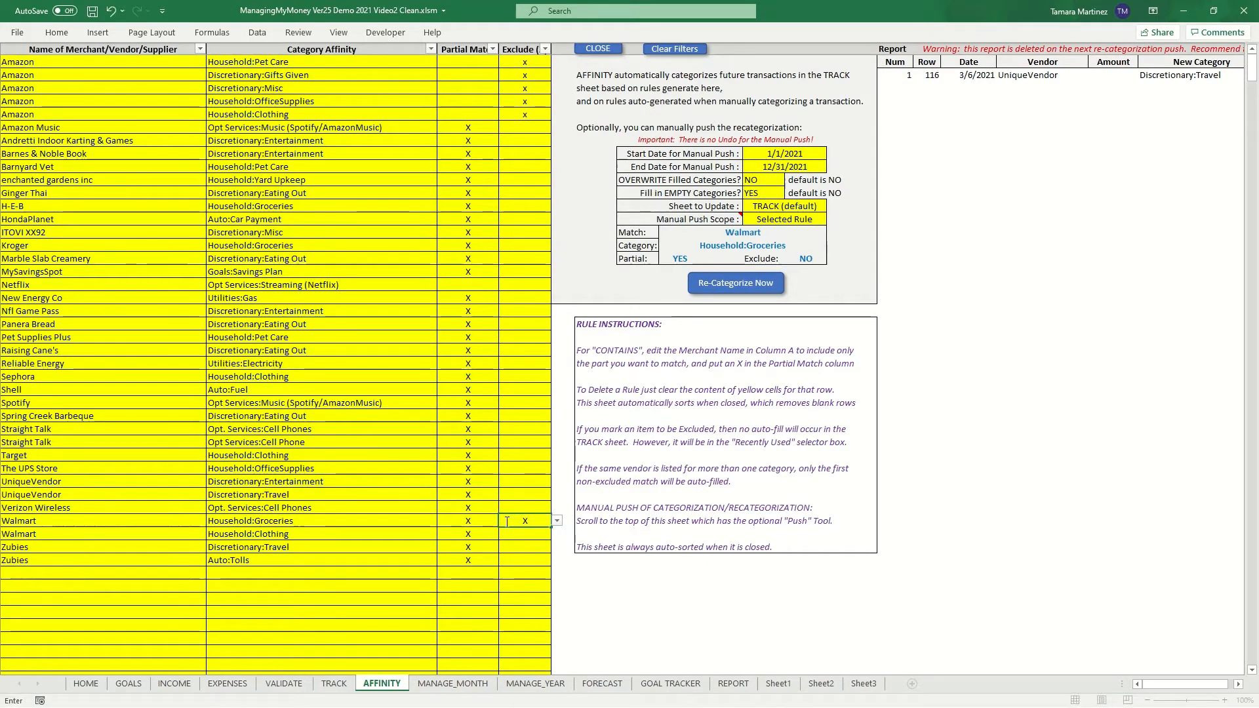
key("Return")
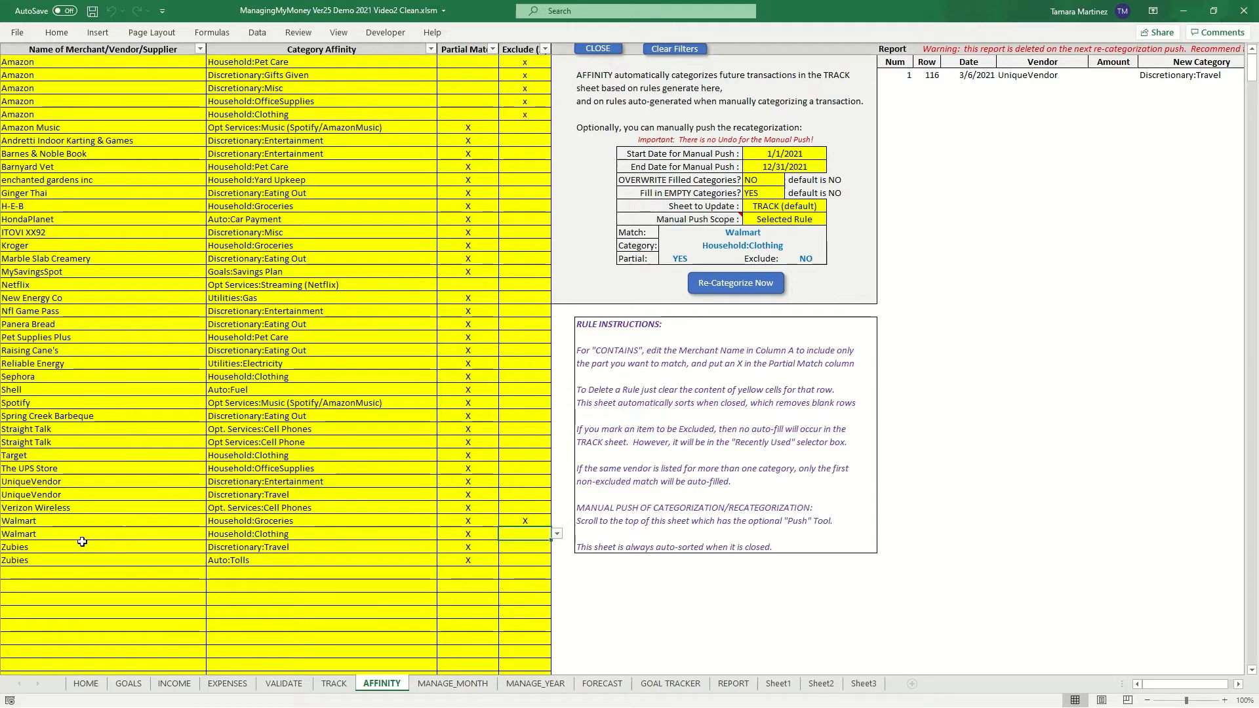
left_click(249, 535)
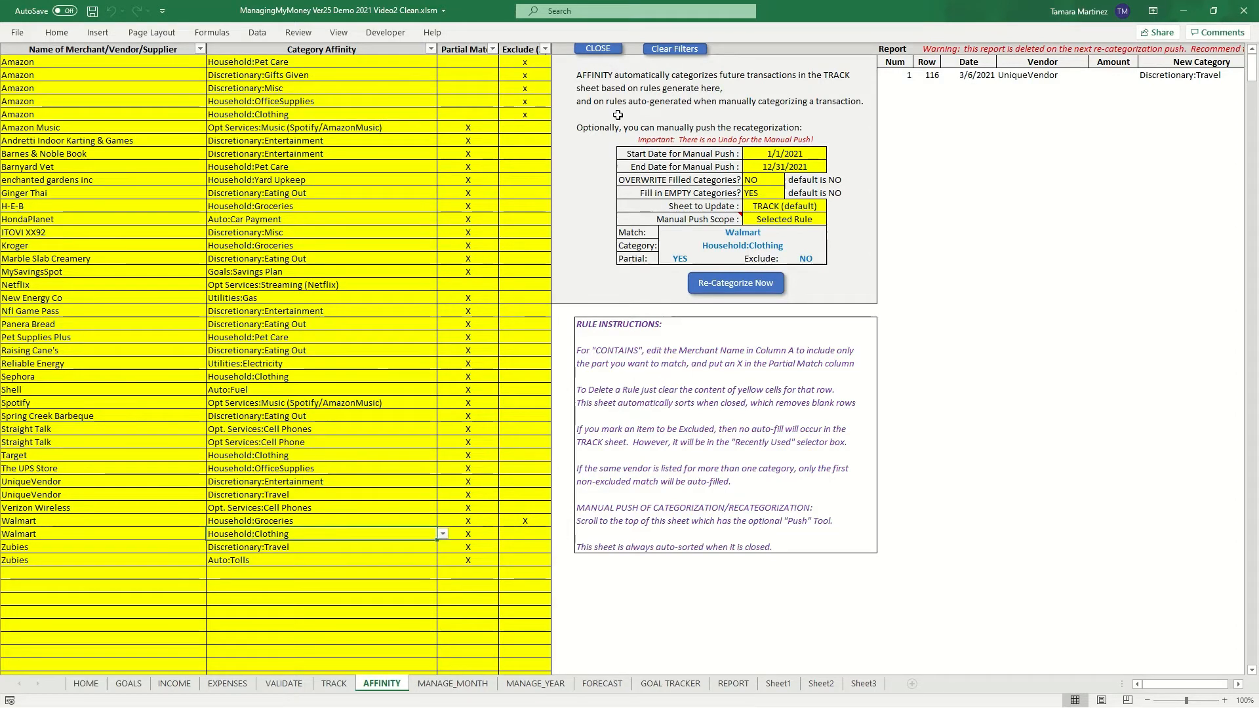
- Close the Affinity sheet, enter merchant Walmart in row 137 and review its category suggestions
left_click(598, 49)
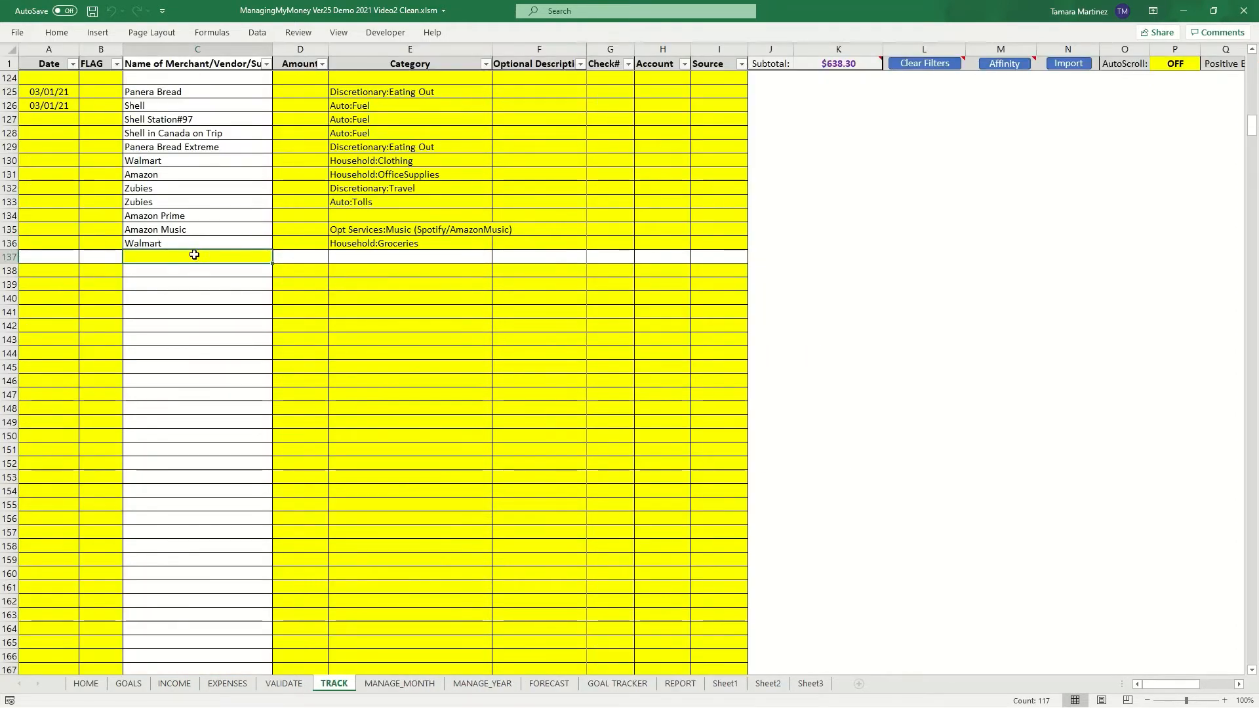
type("Walmart")
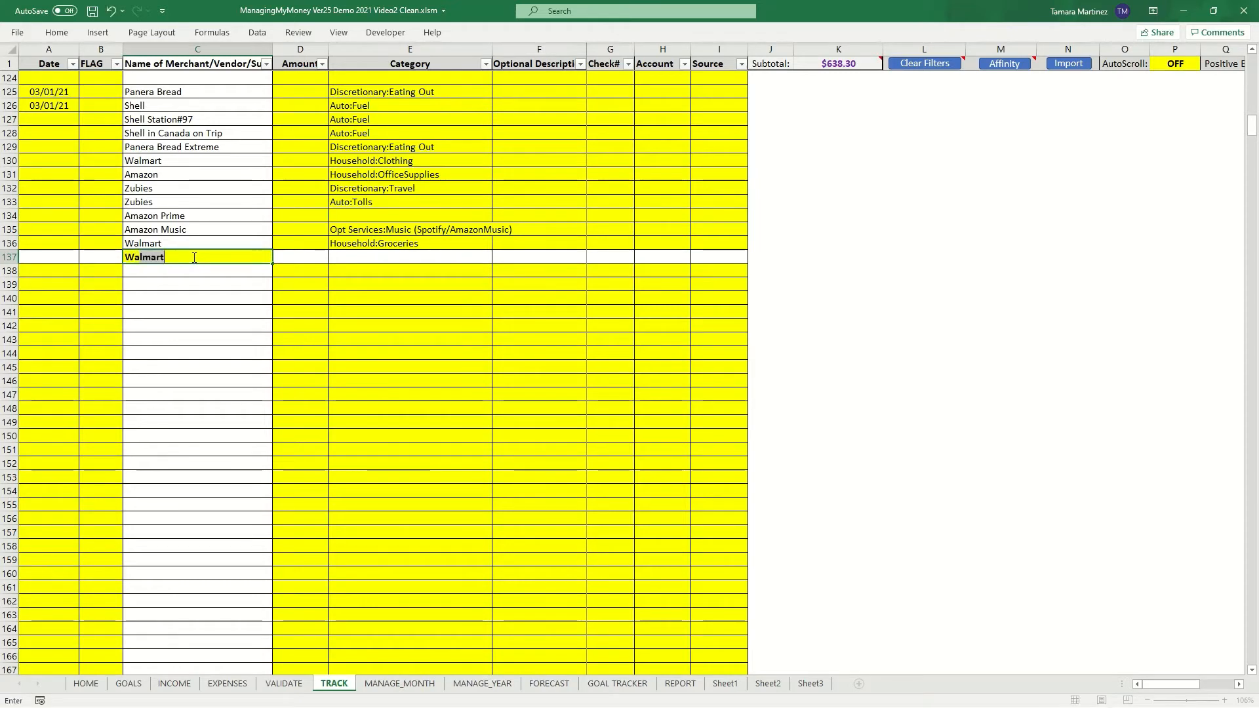
key("Tab")
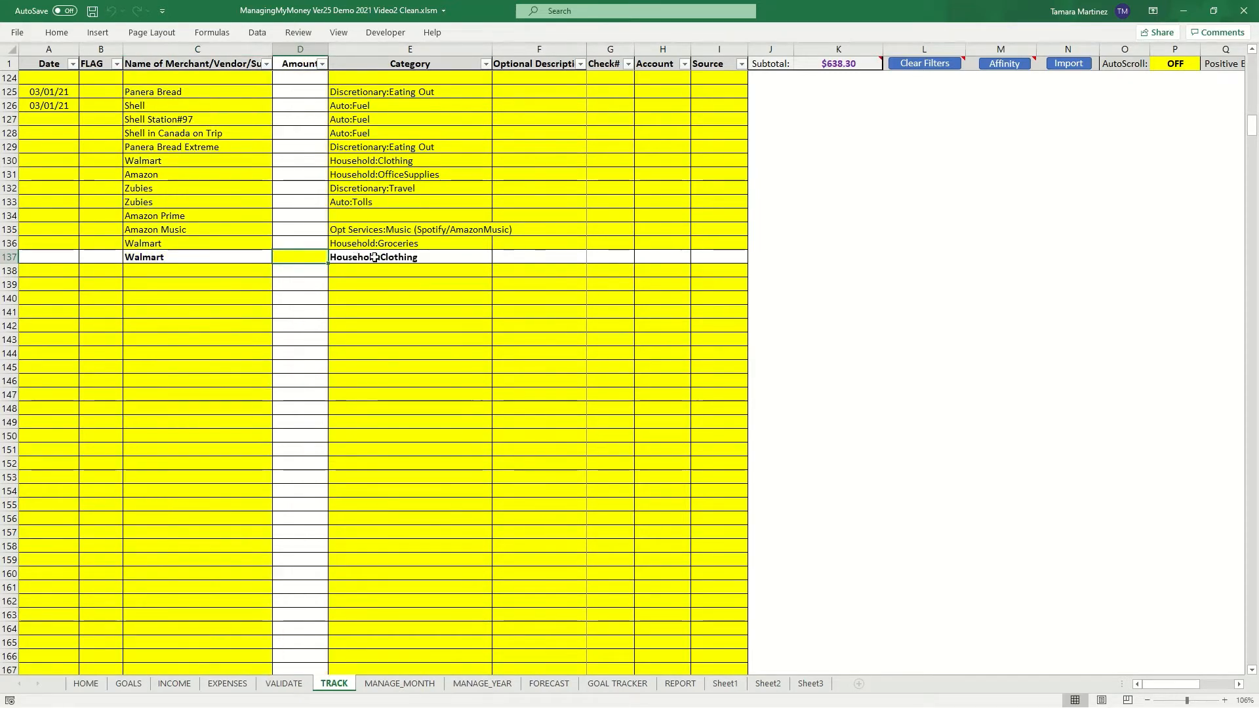
left_click(375, 258)
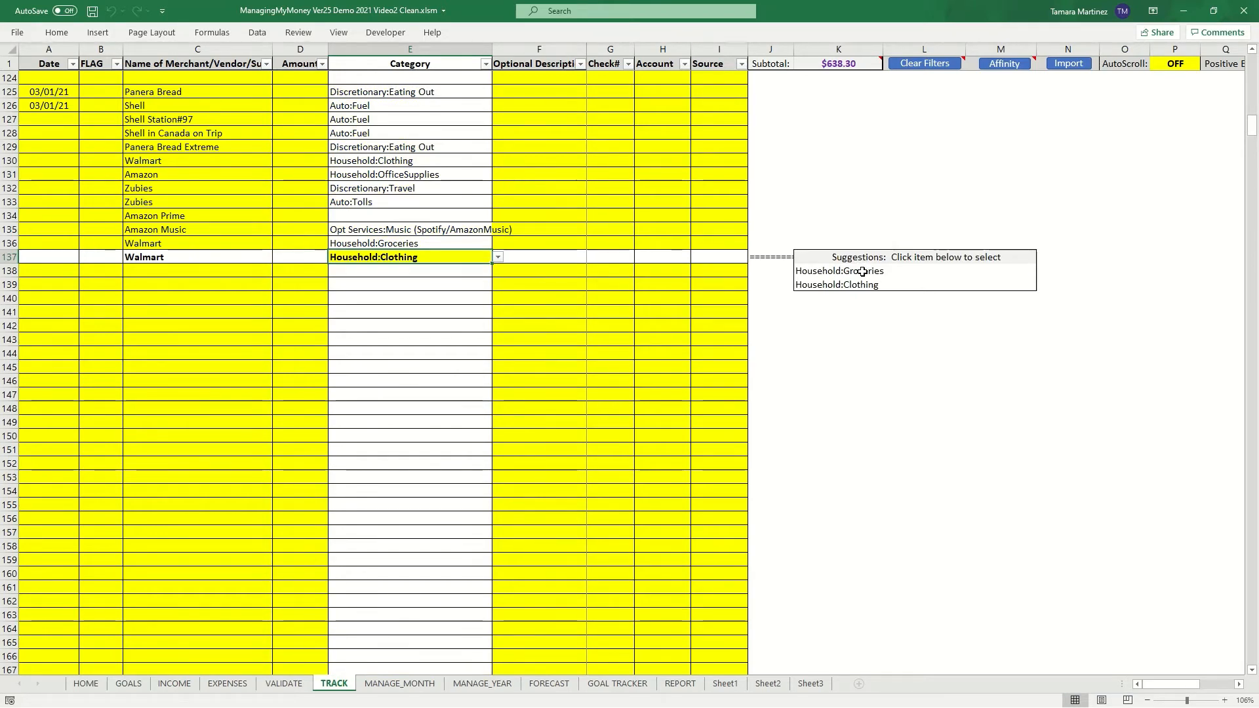
- Briefly open and close the Affinity sheet, then review the category suggestions for the Walmart entry in row 136
left_click(1007, 65)
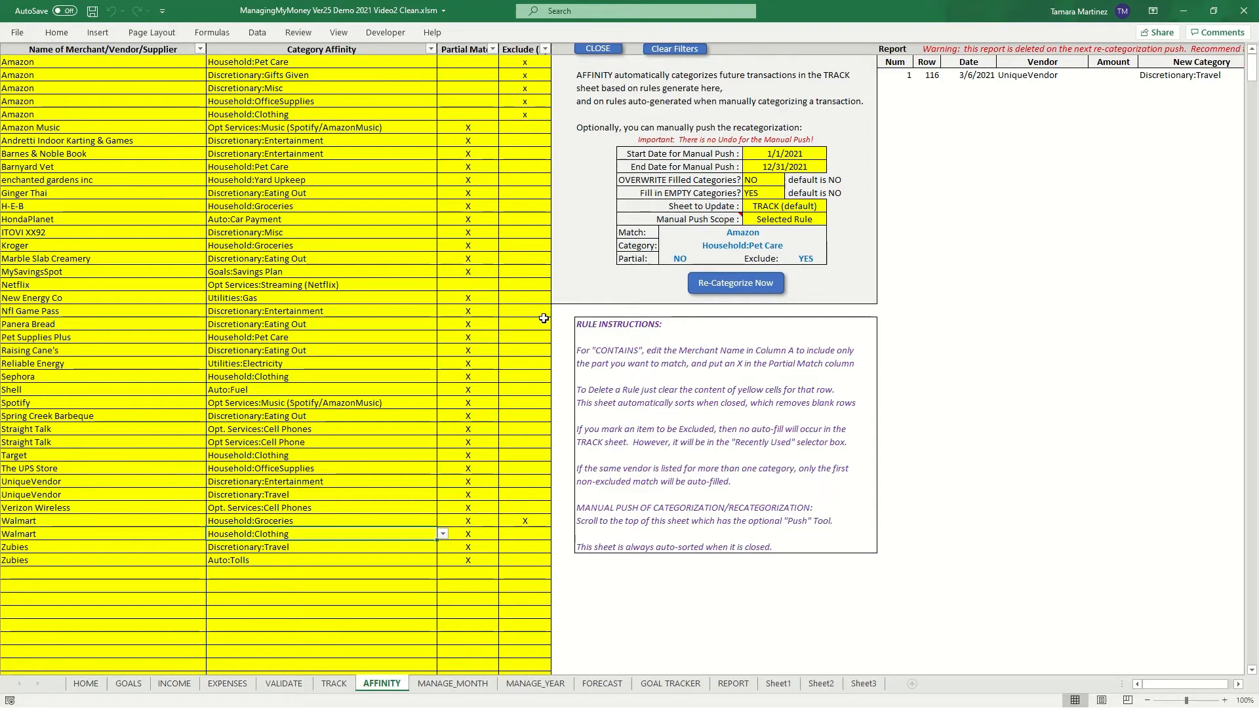
left_click(598, 49)
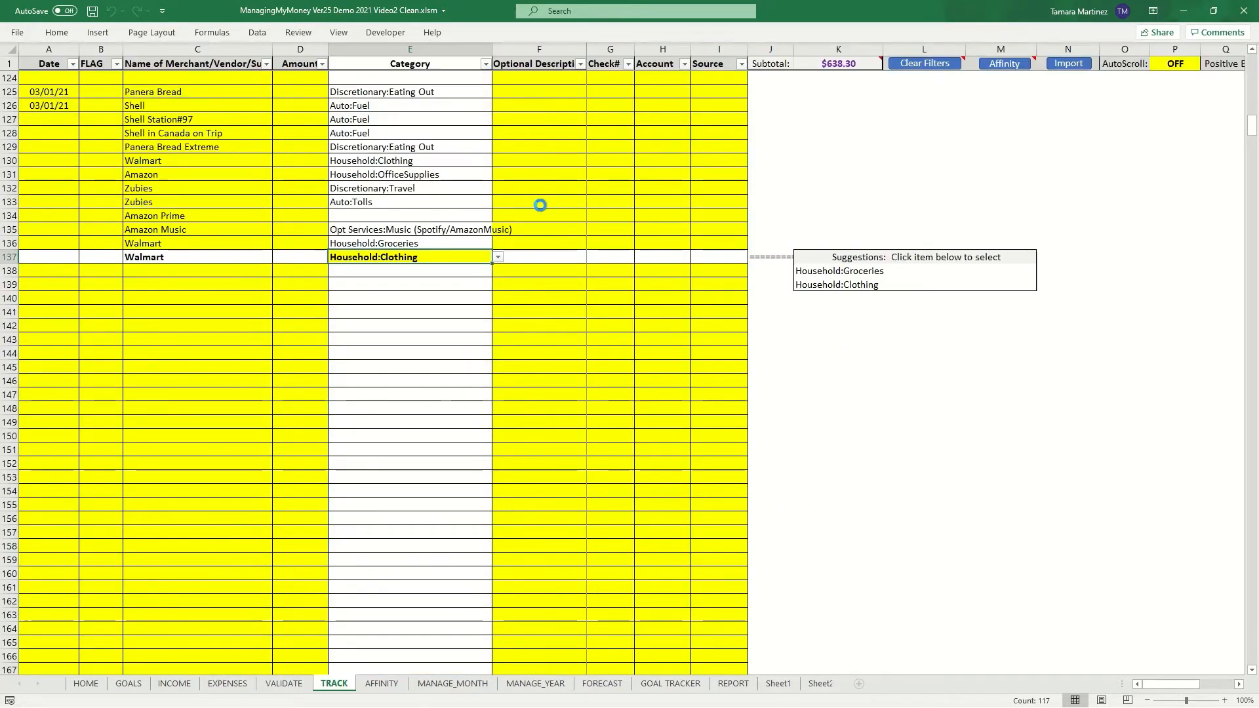
left_click(529, 357)
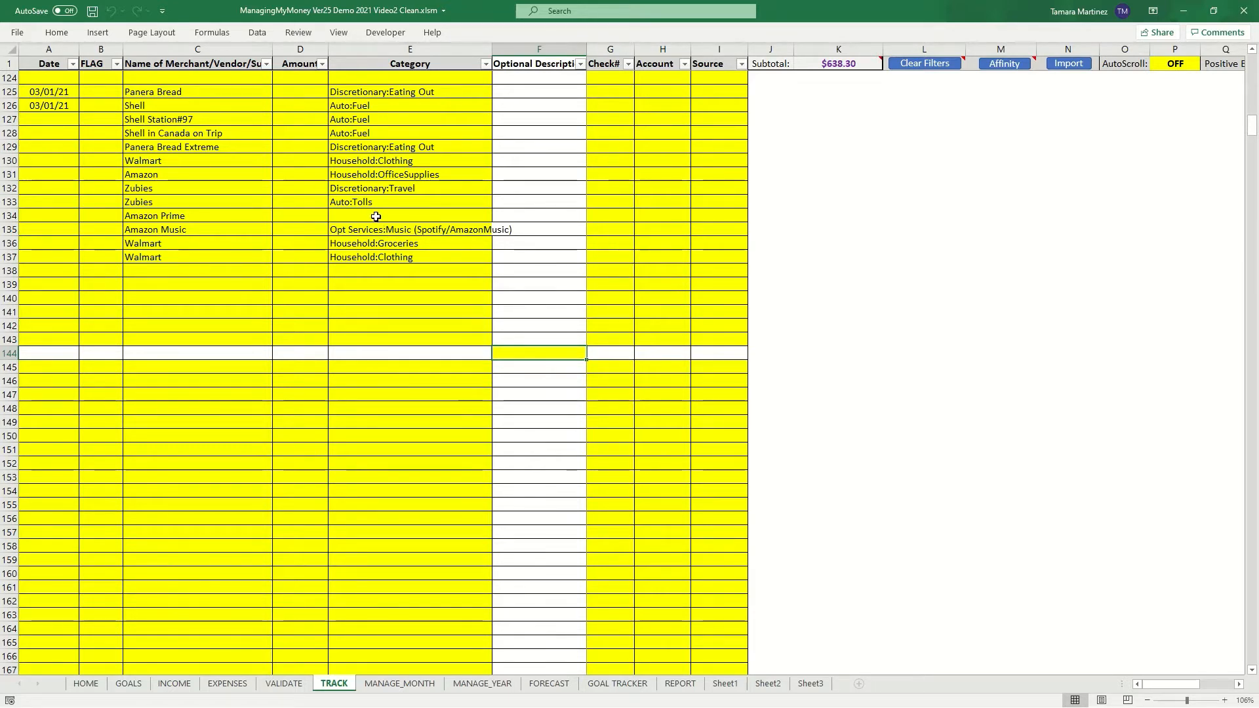
left_click(369, 243)
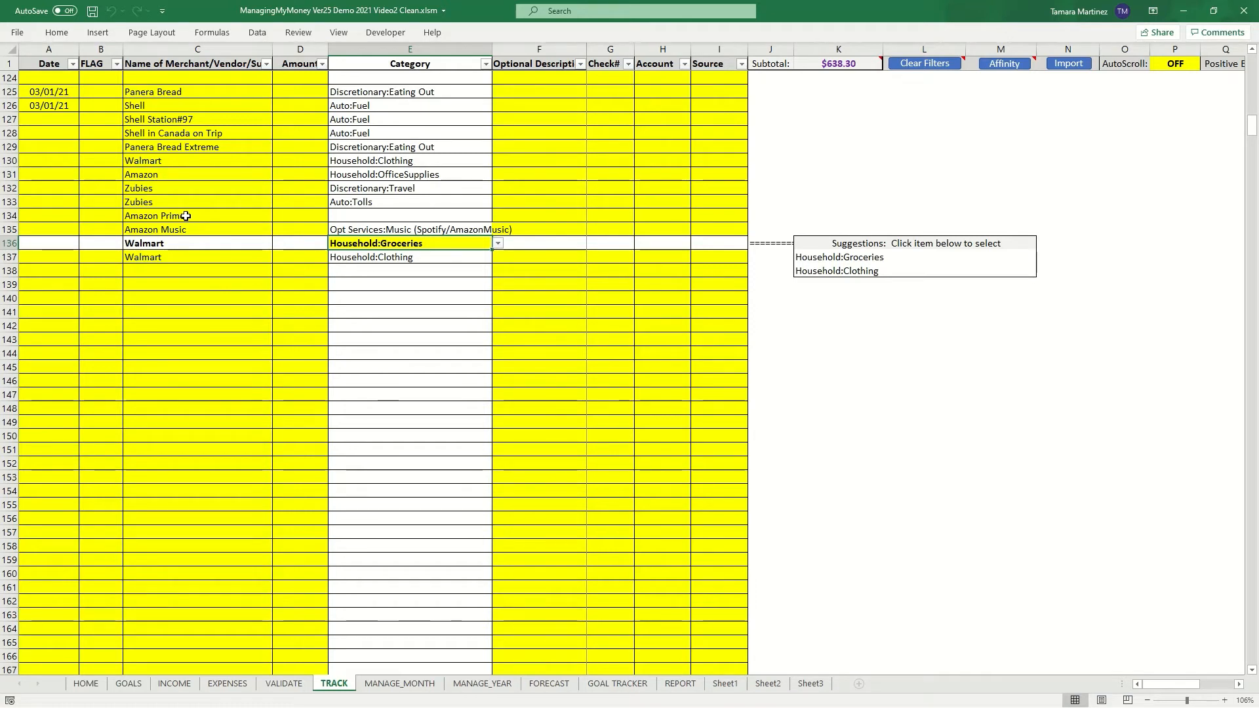
- Enter merchant Amazon Prime in row 138 and pick the category Opt Services:Streaming (Netflix)
left_click(167, 276)
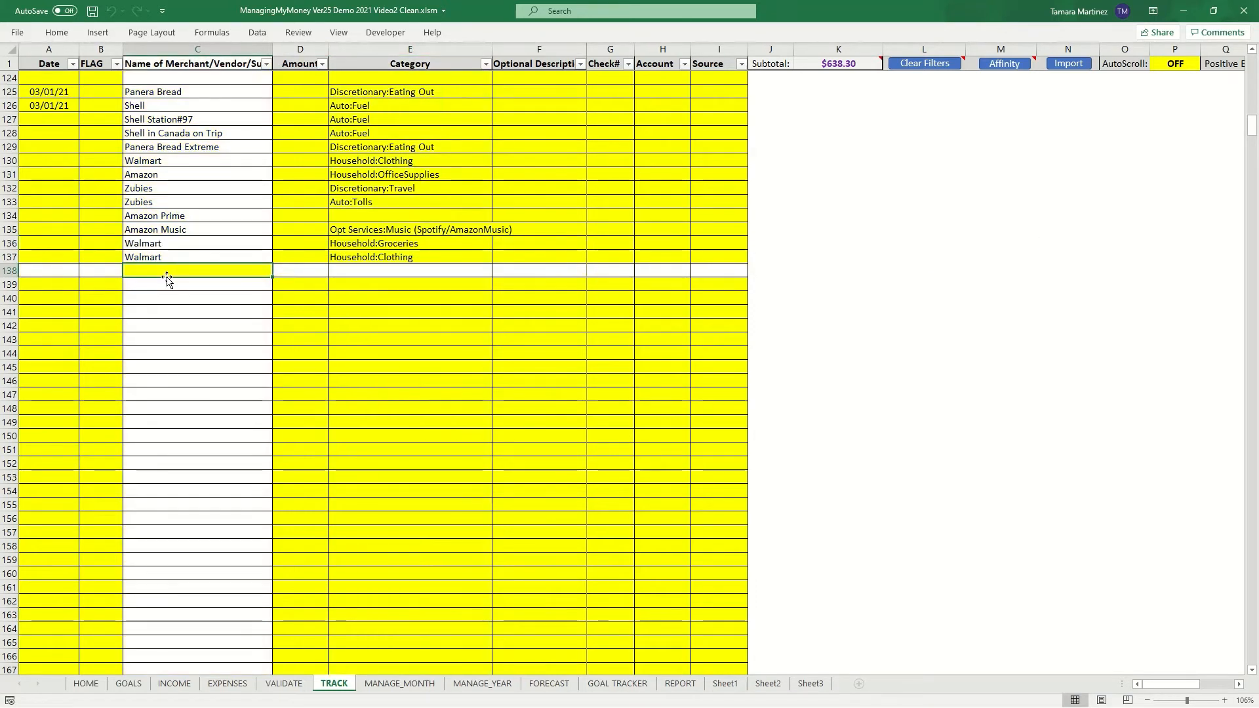
type("Amazon Prime")
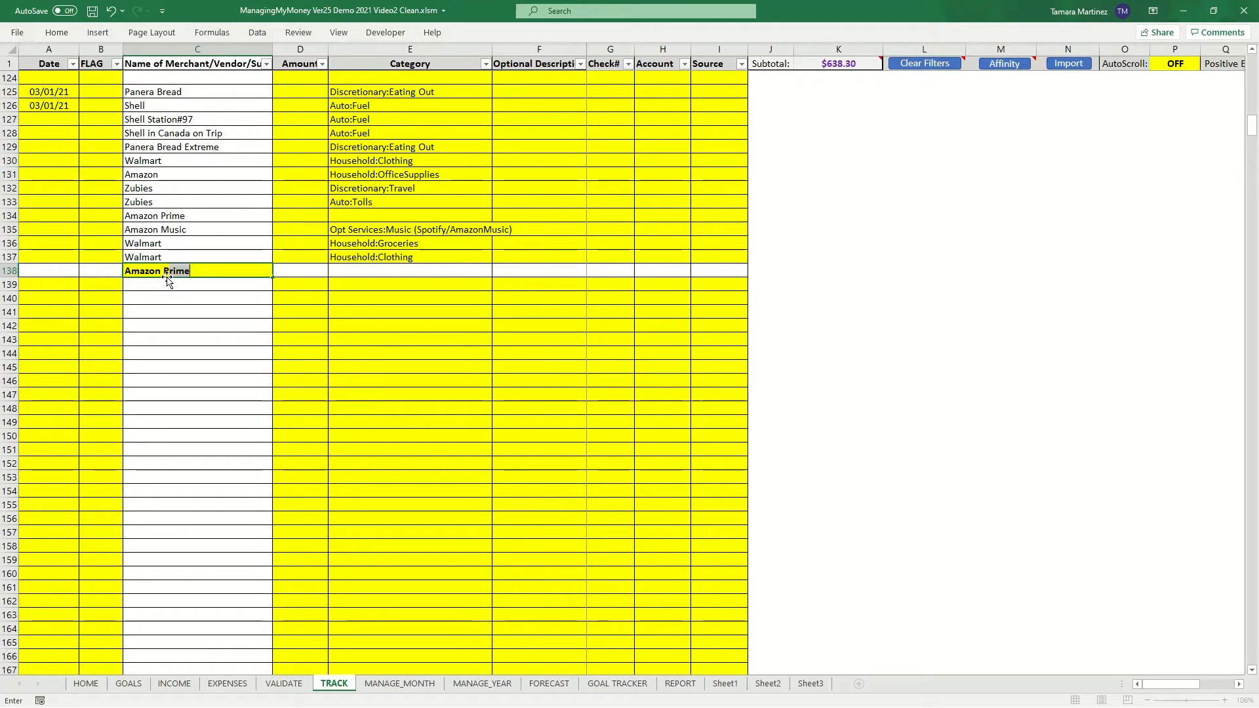
key("Tab")
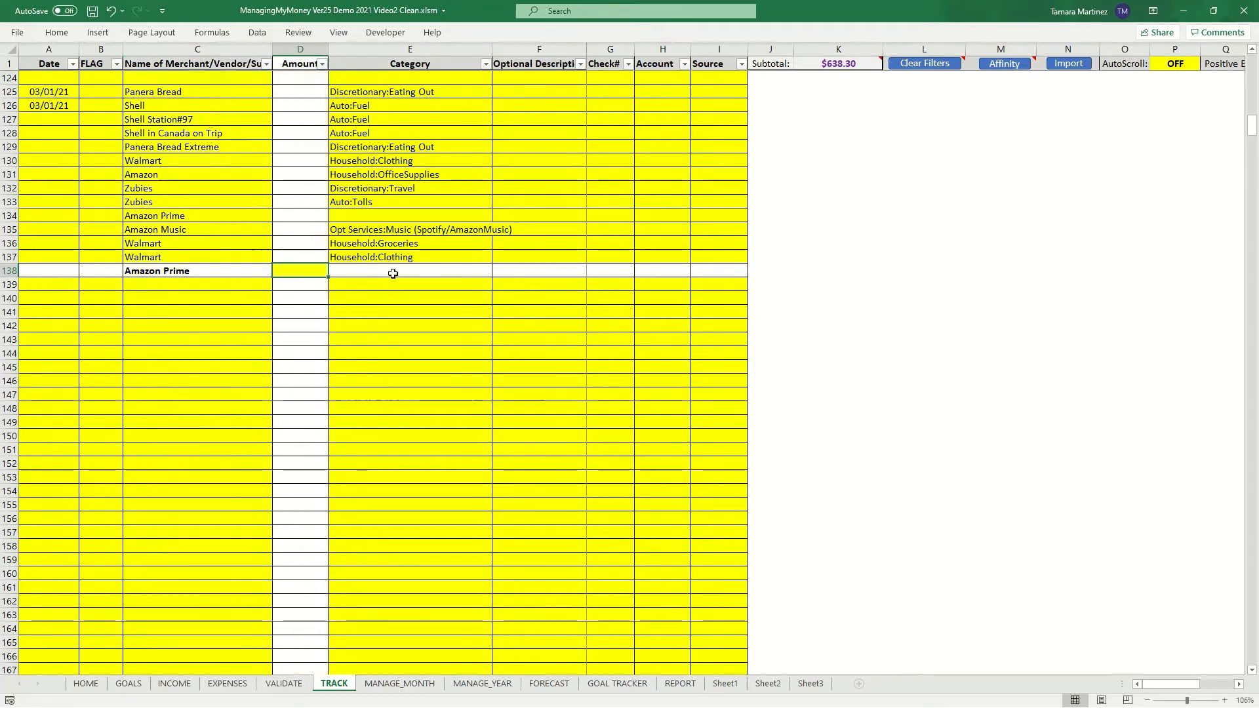
left_click(393, 272)
left_click(499, 271)
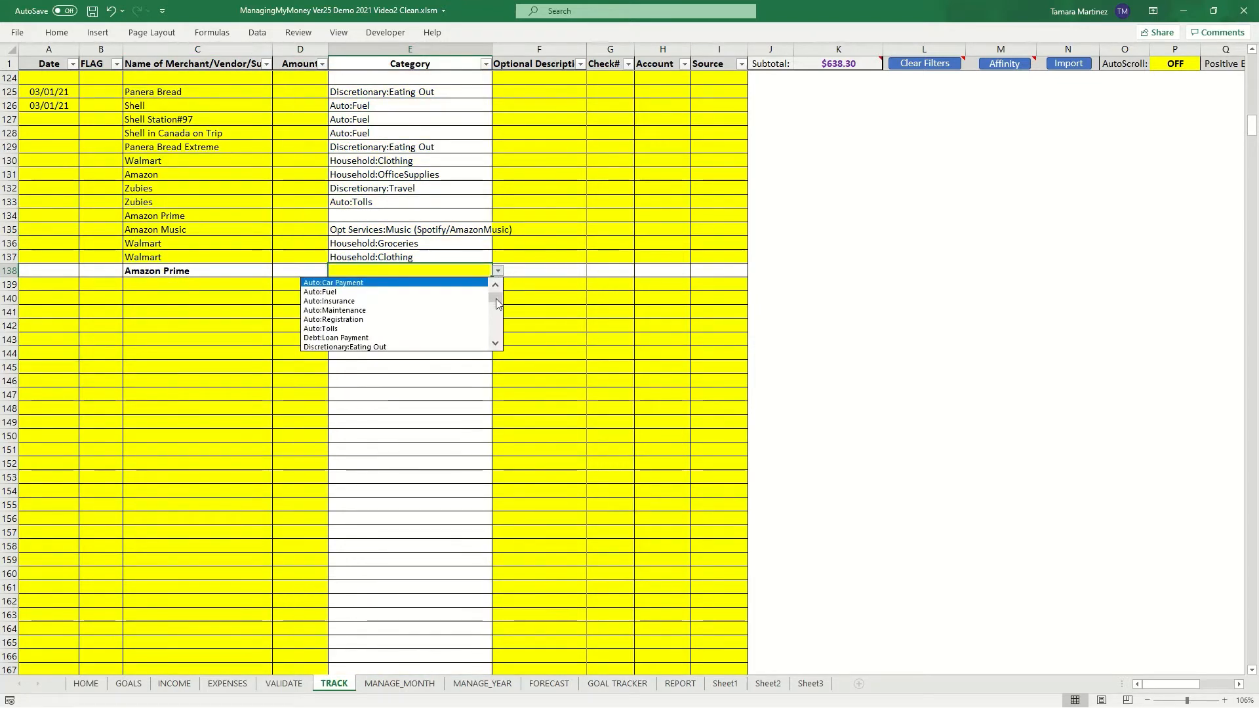
left_click_drag(496, 298, 495, 343)
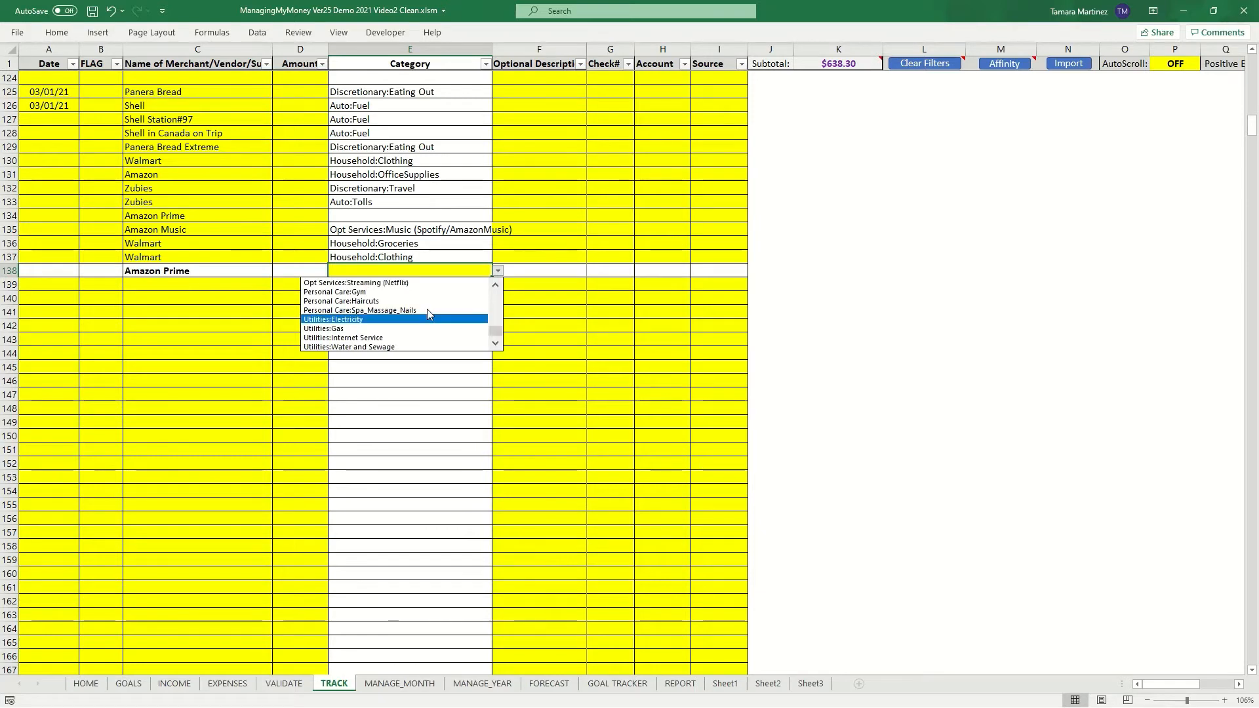
left_click(410, 282)
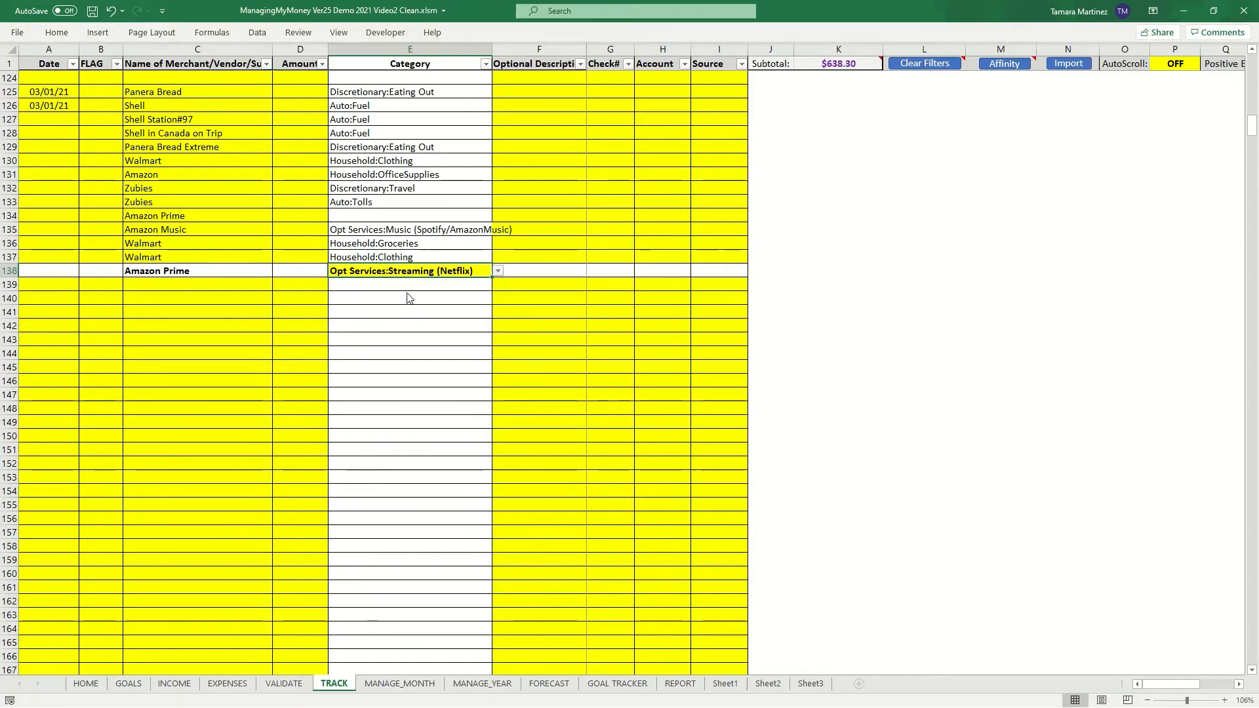
left_click(405, 296)
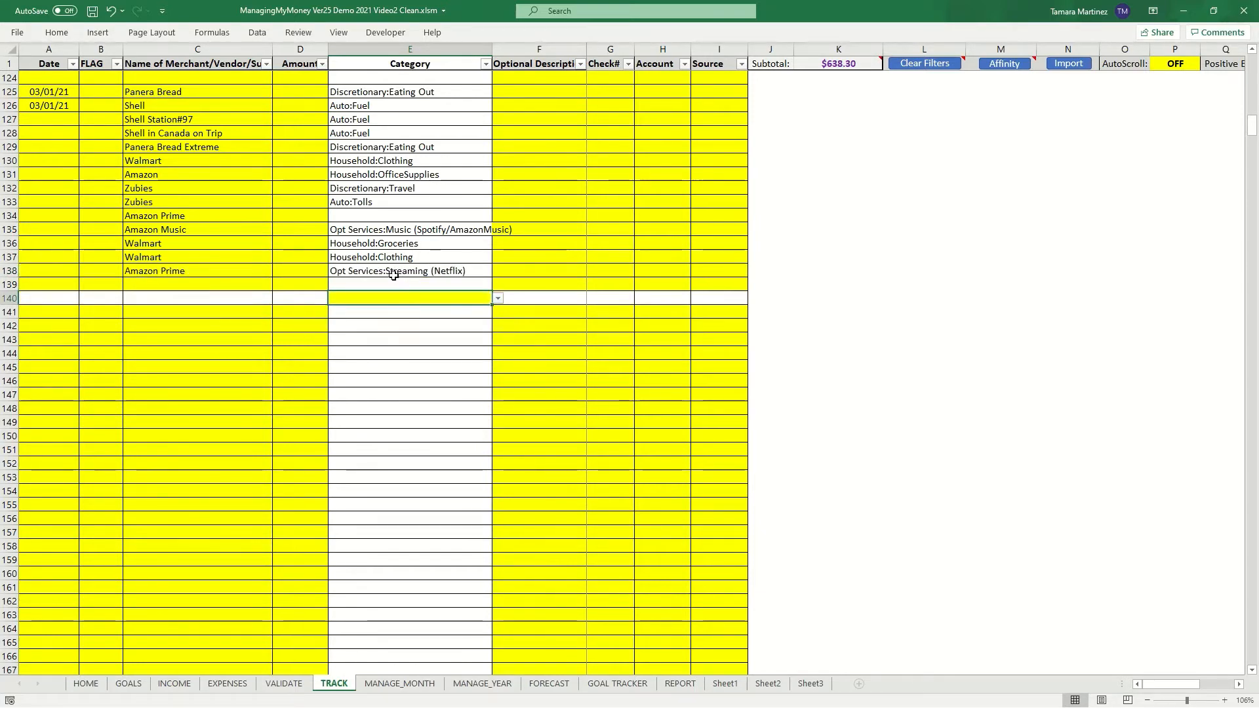
- Check the category suggestions for Amazon Prime in row 134 and the new Amazon Prime rule on the Affinity sheet
left_click(354, 214)
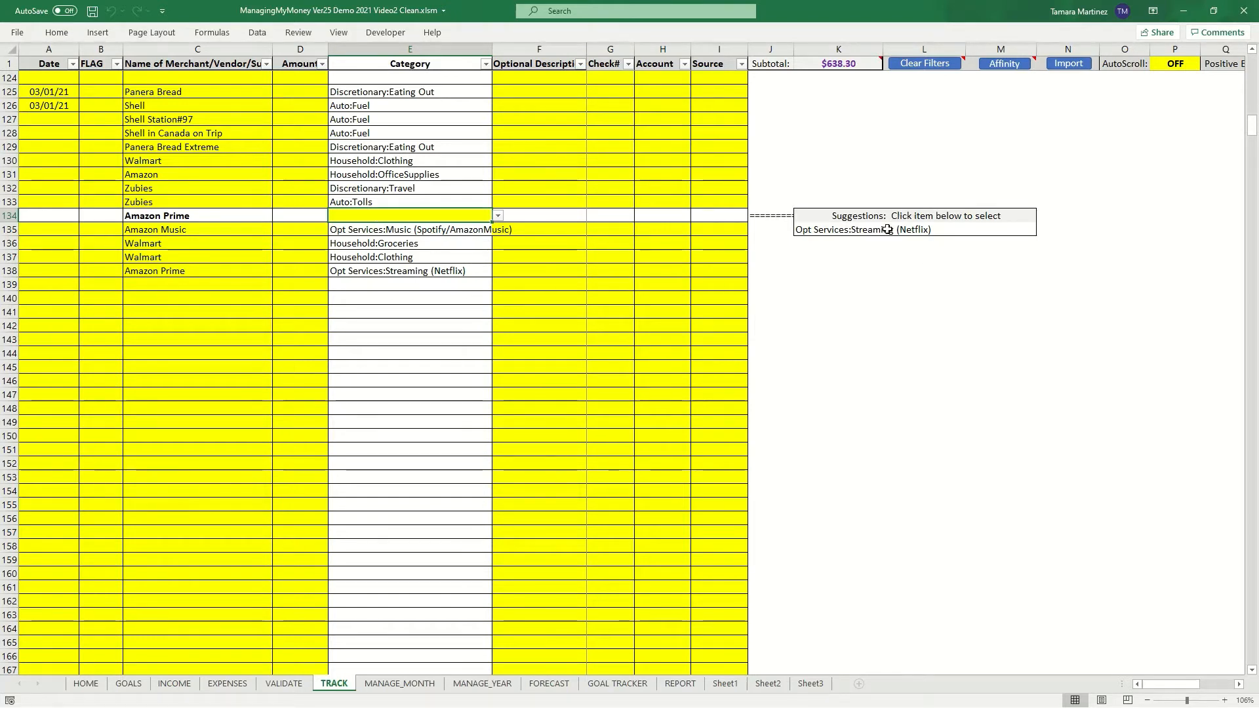
left_click(387, 289)
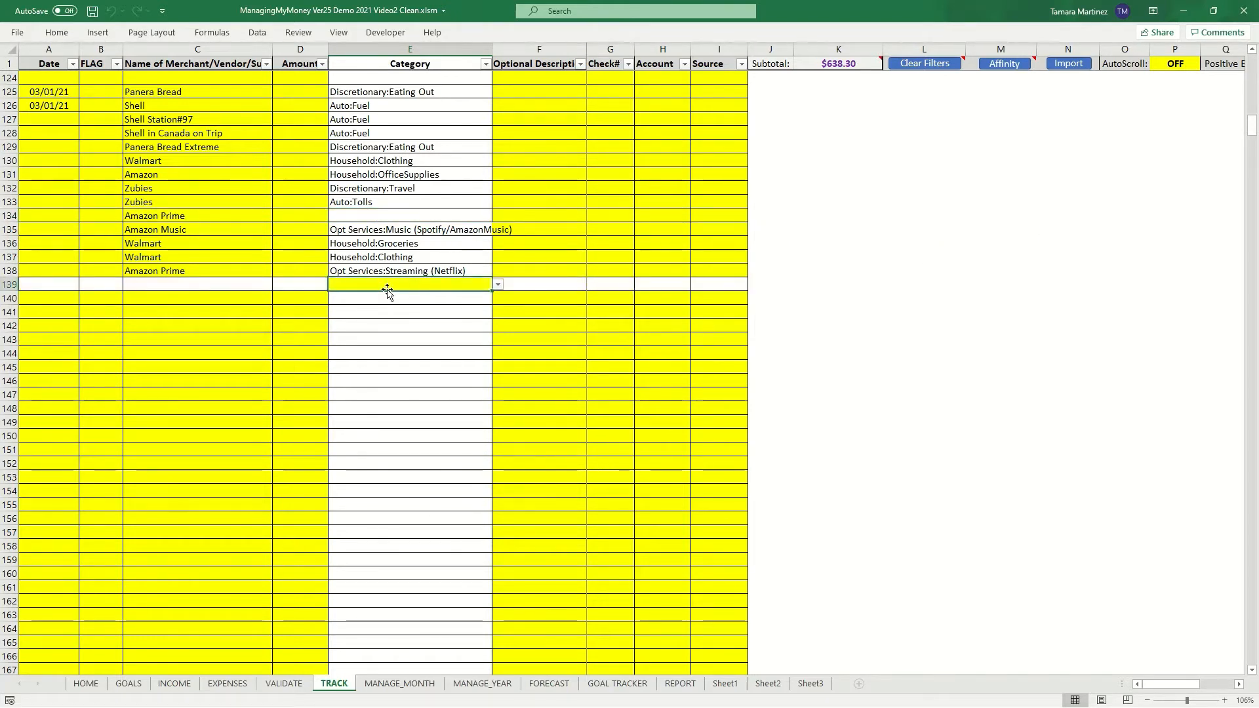
left_click(1003, 64)
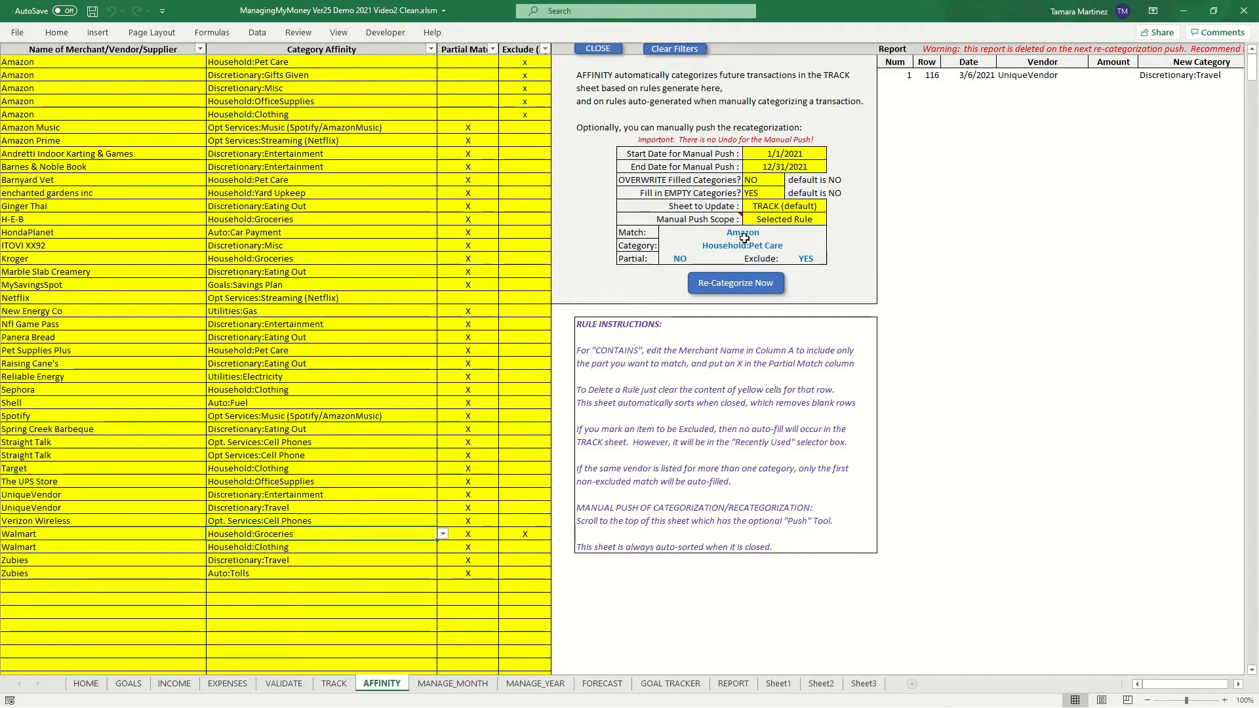
left_click(763, 167)
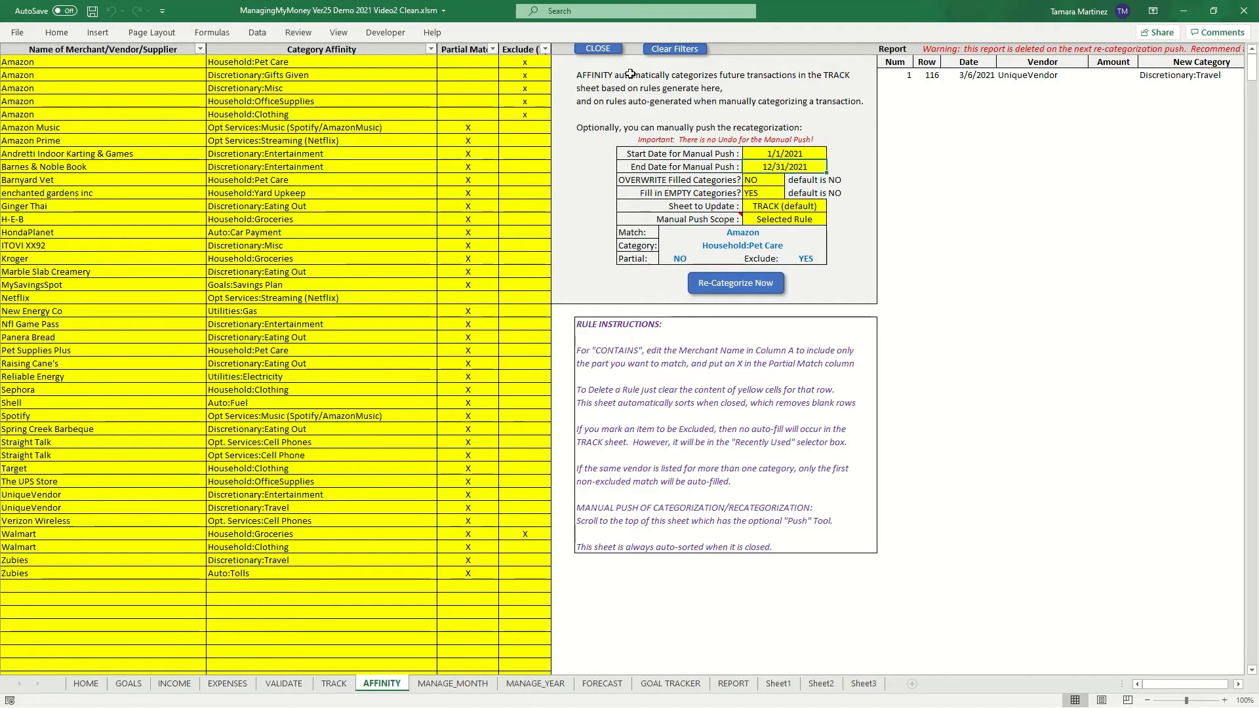
left_click(599, 50)
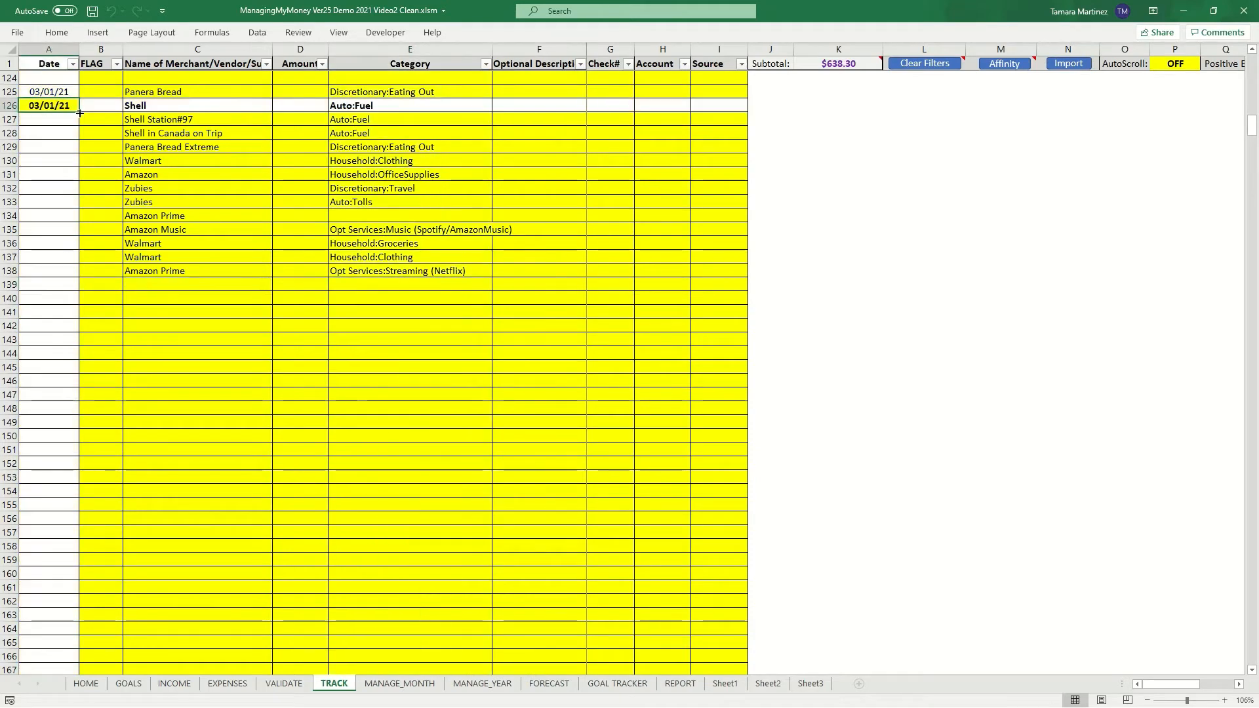
- Fill the dates down the Date column from row 126 through row 138 as a daily series
left_click_drag(79, 112, 74, 275)
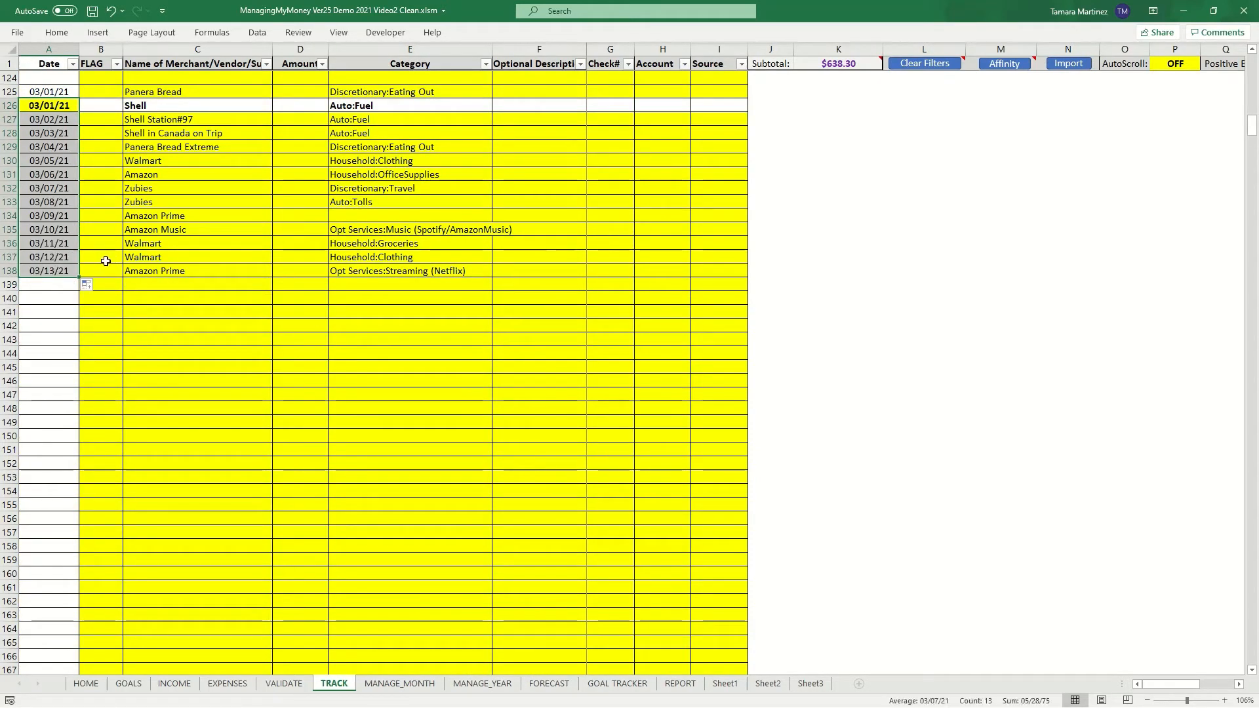
- Open the Affinity sheet, select the Amazon Prime rule and inspect the Manual Push Scope options, keeping Selected Rule
left_click(1004, 65)
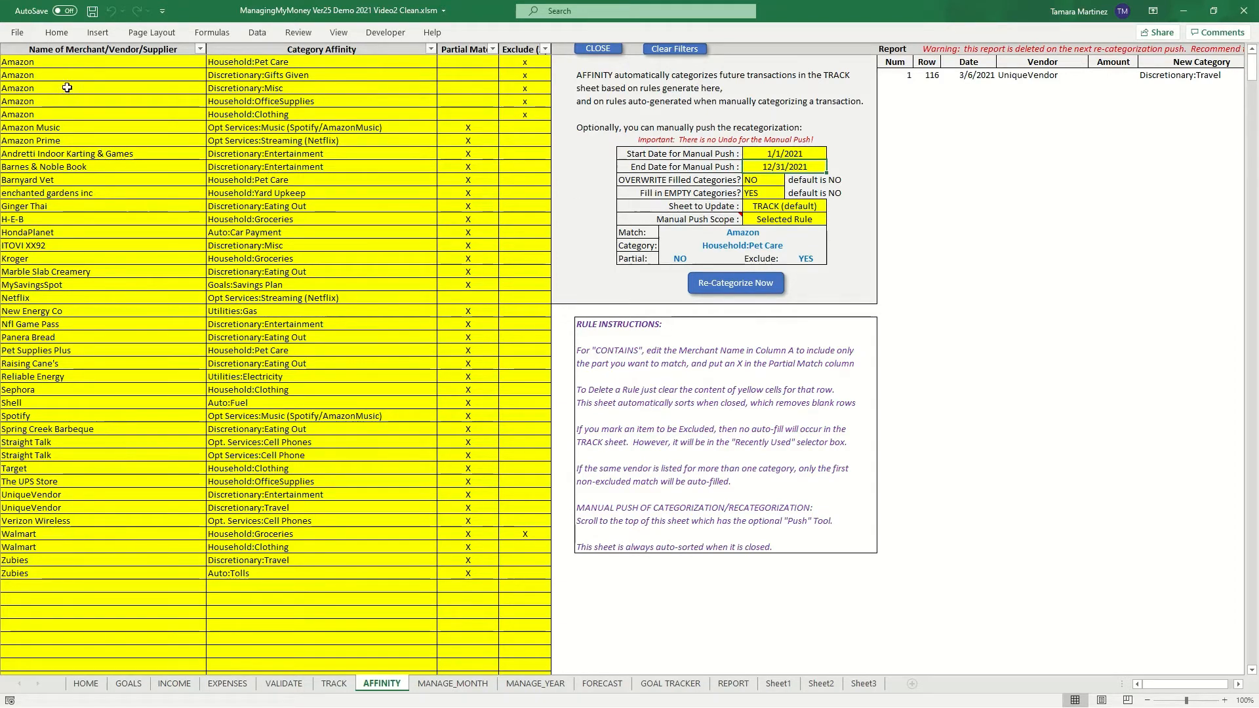
left_click(318, 140)
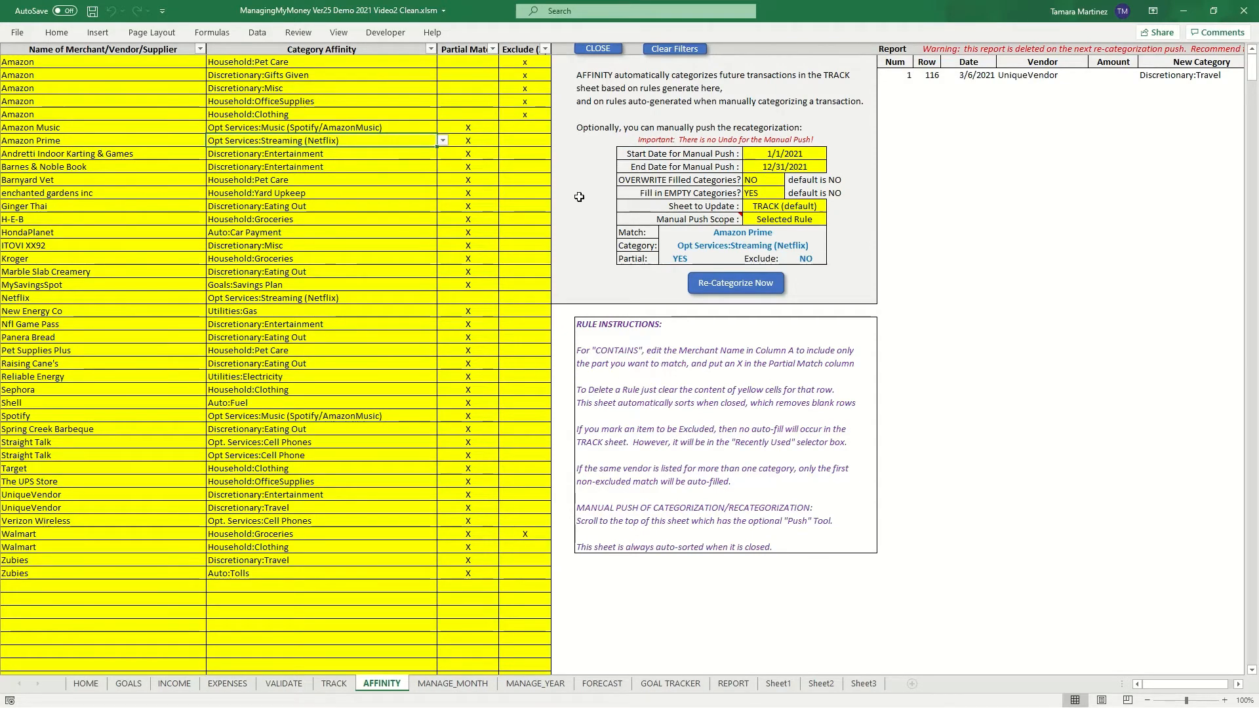
mouse_move(668, 220)
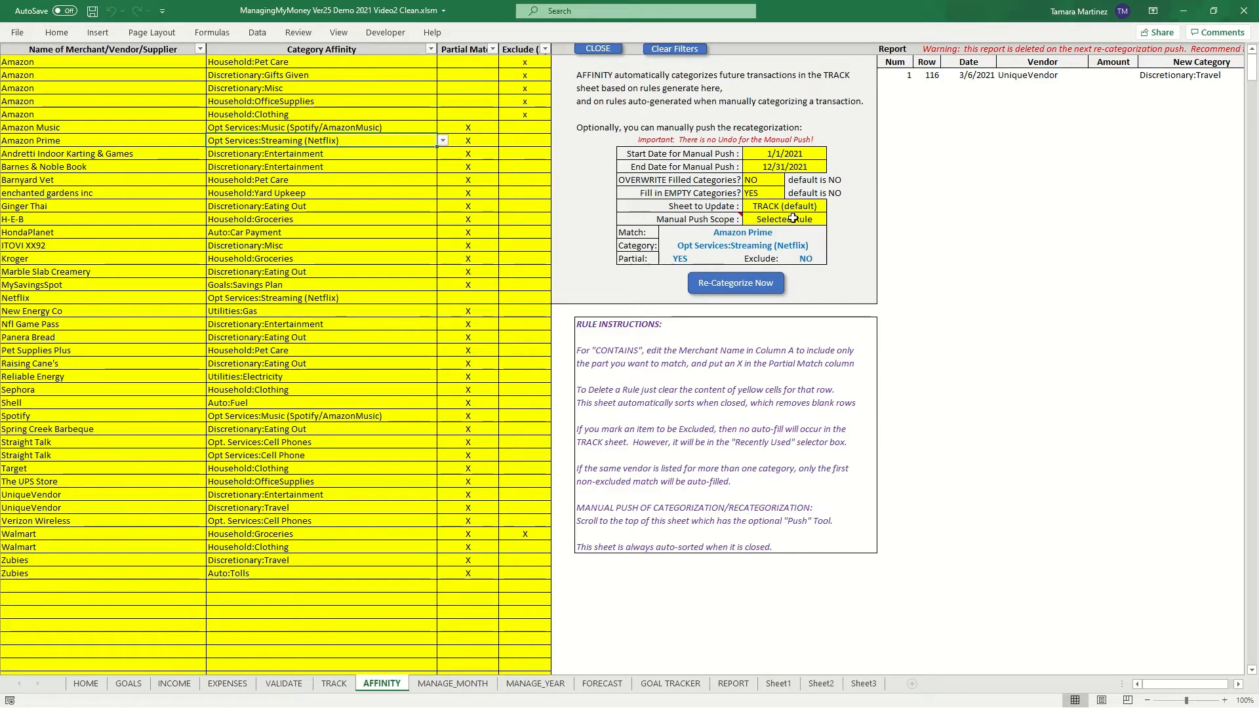
left_click(793, 219)
left_click(832, 220)
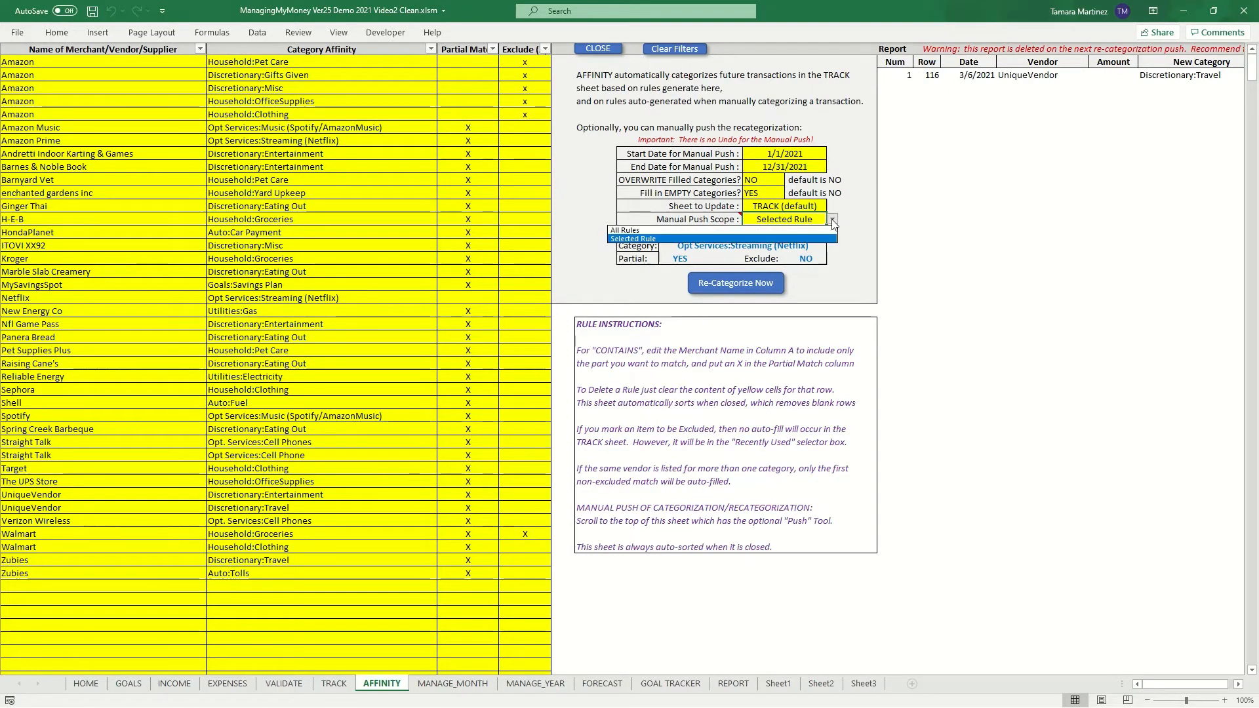
left_click(832, 219)
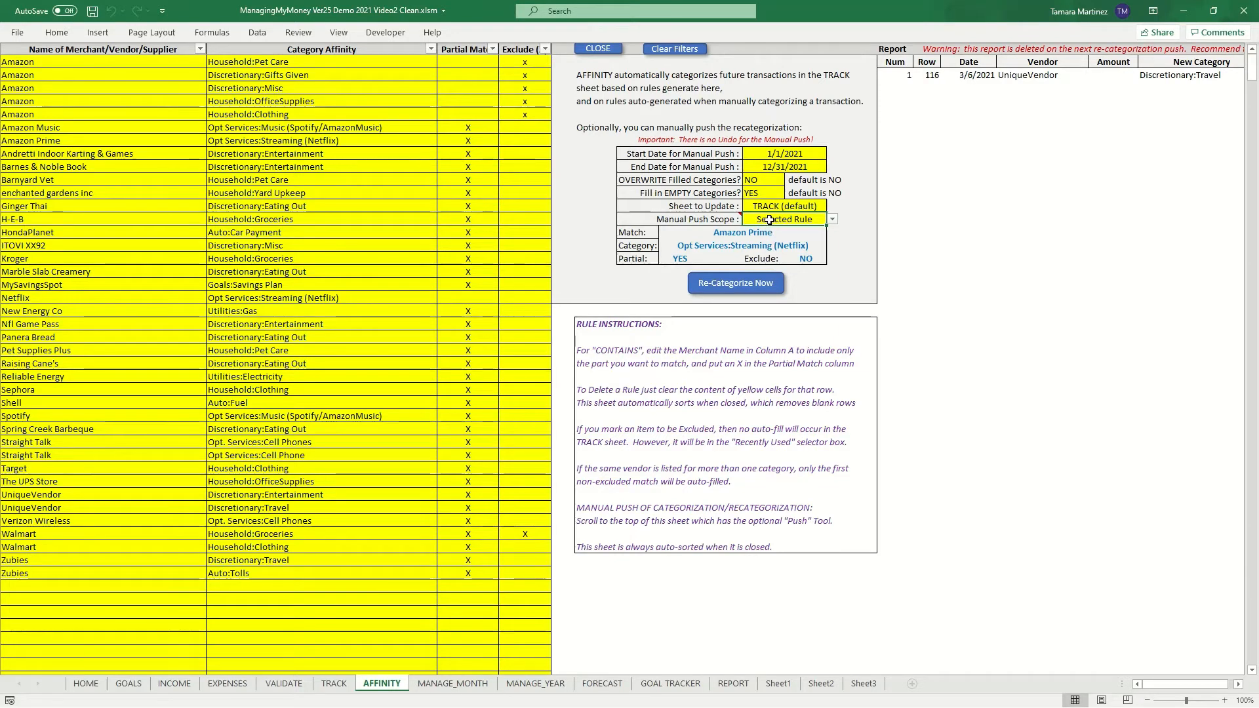
- Change the Amazon Prime rule's category to Personal Care:Haircuts
left_click(269, 168)
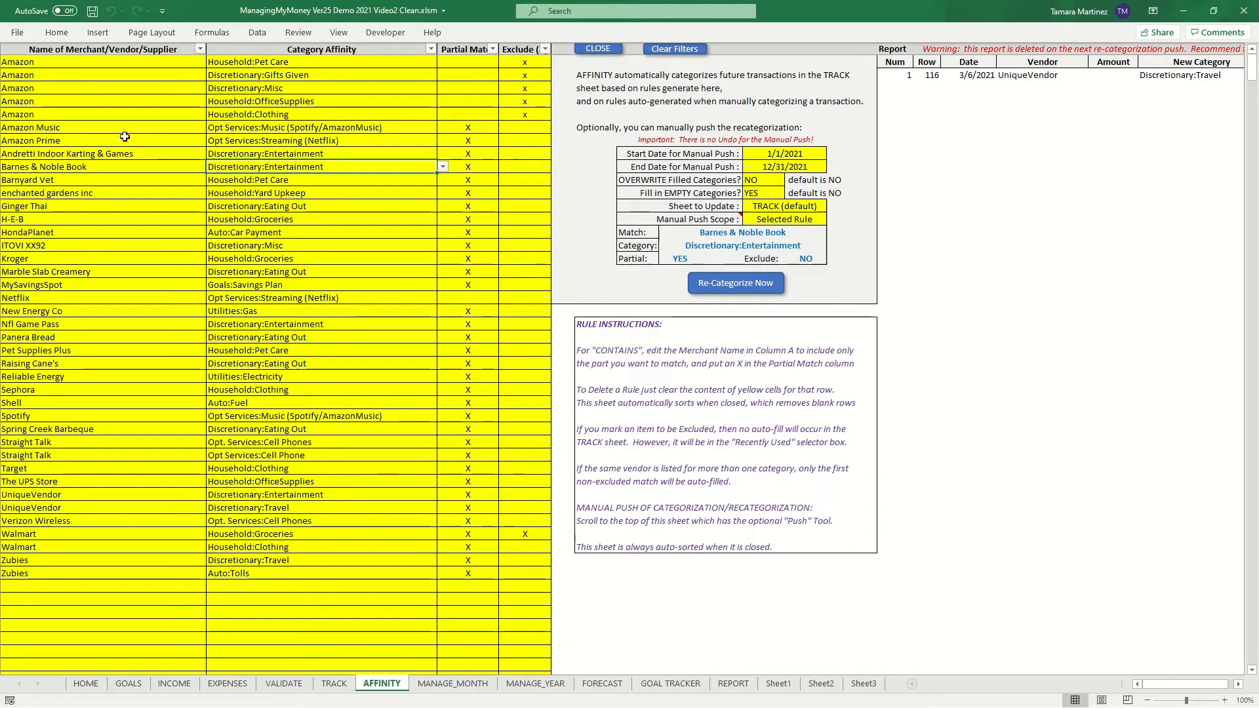
left_click(287, 146)
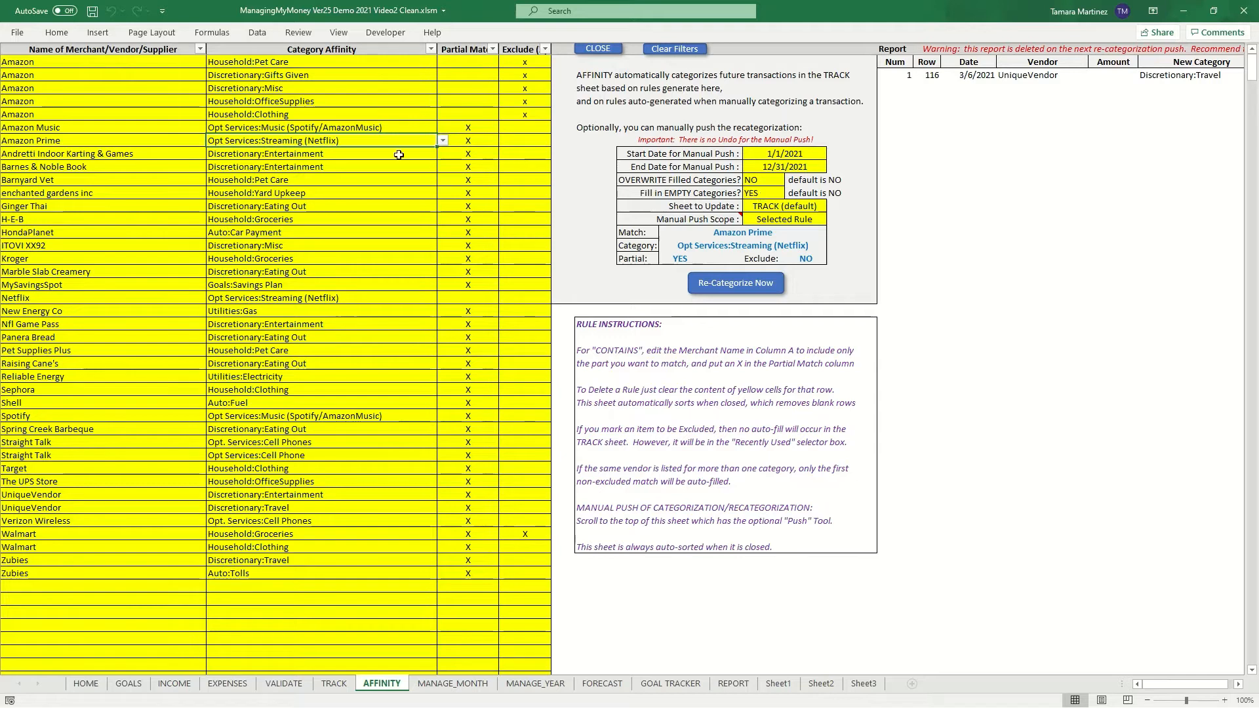
left_click(443, 140)
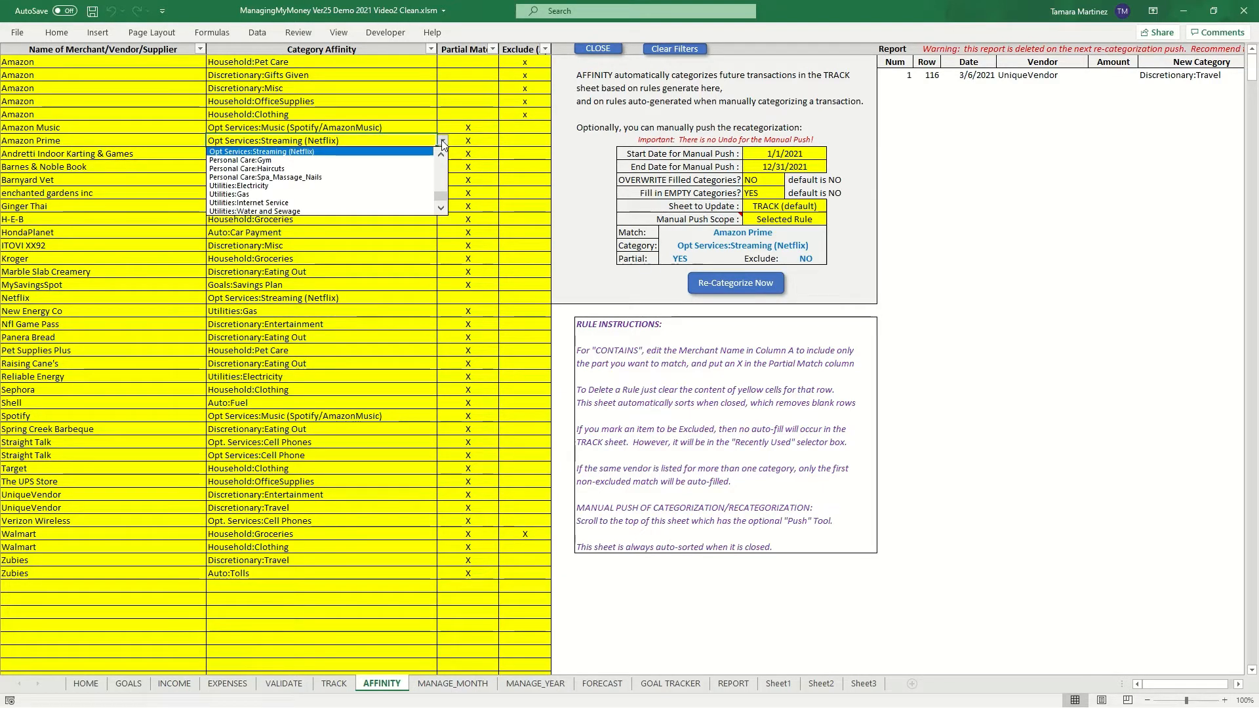
left_click(339, 169)
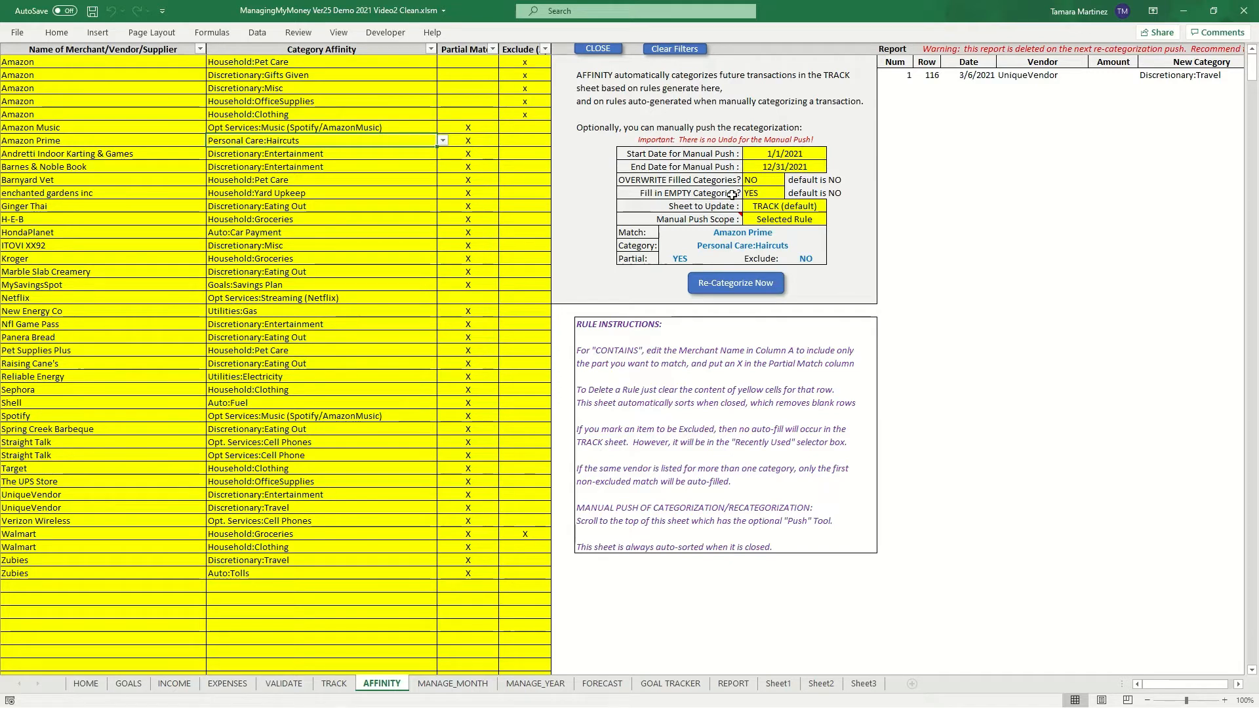
- Run Re-Categorize Now for the selected rule, confirm, and scroll to view the recategorization report
left_click(737, 286)
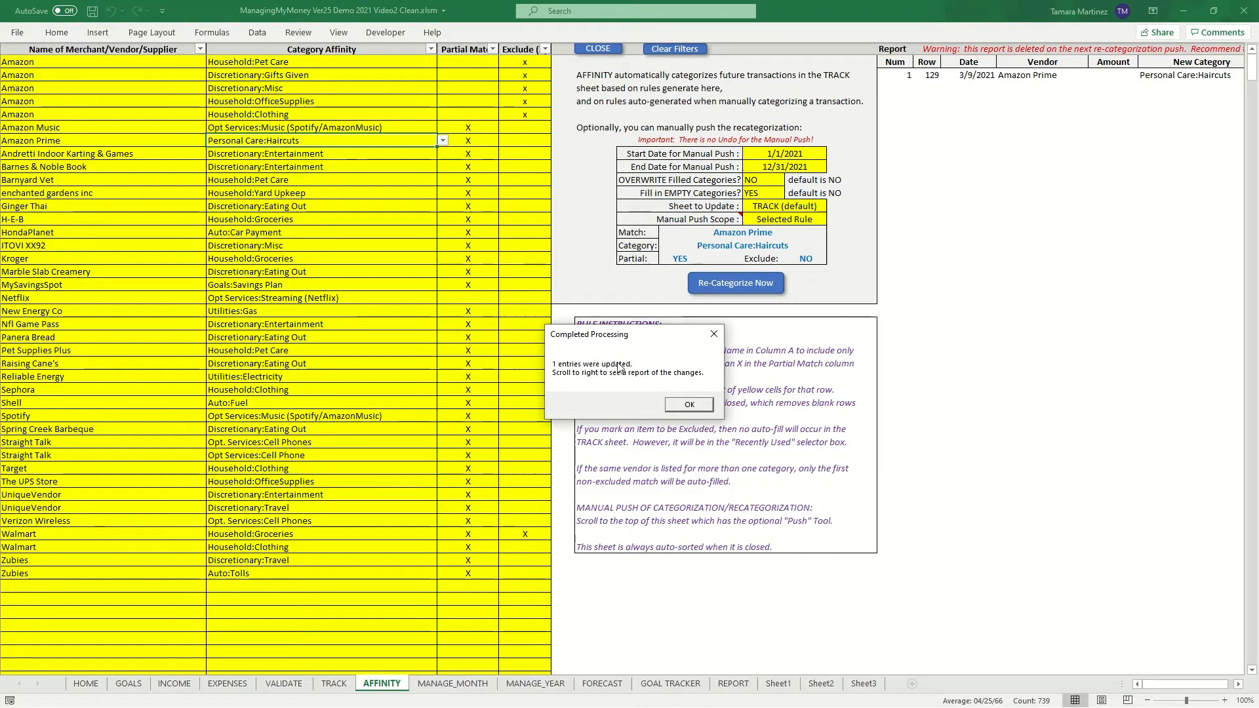
left_click(685, 403)
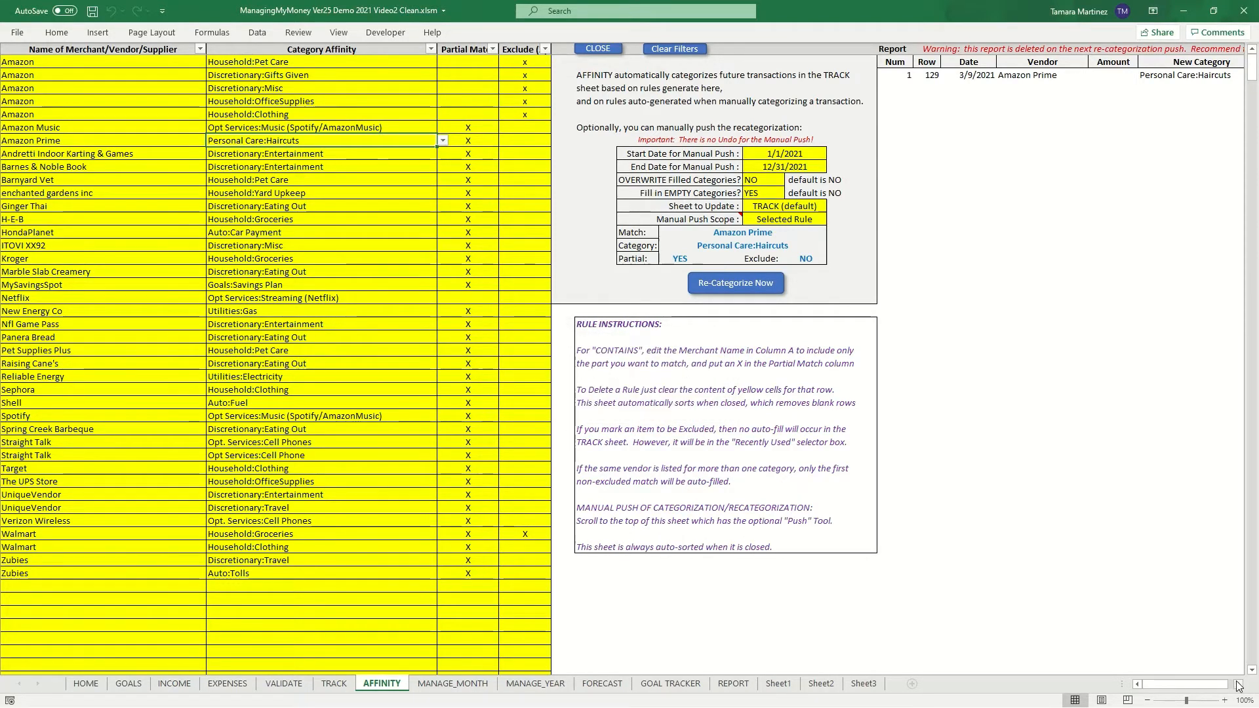
left_click(1238, 685)
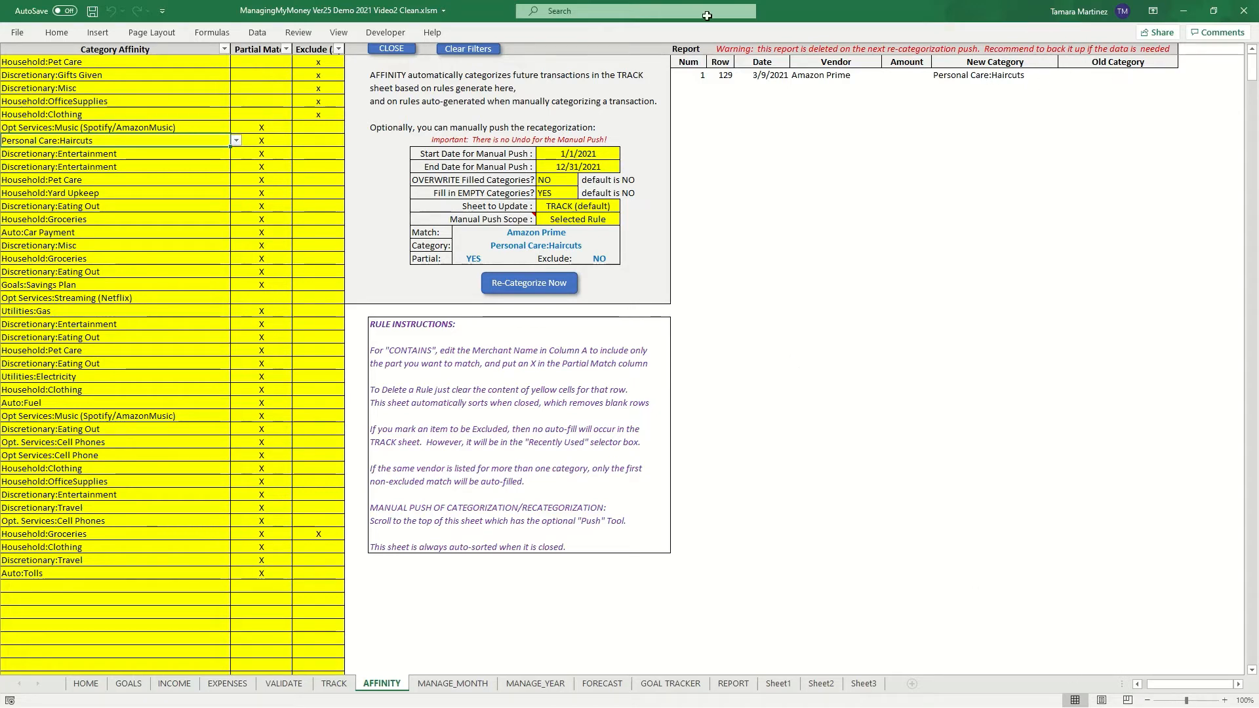
- Close the Affinity sheet and check the recategorized Amazon Prime entry in row 129 of the TRACK sheet
left_click(391, 50)
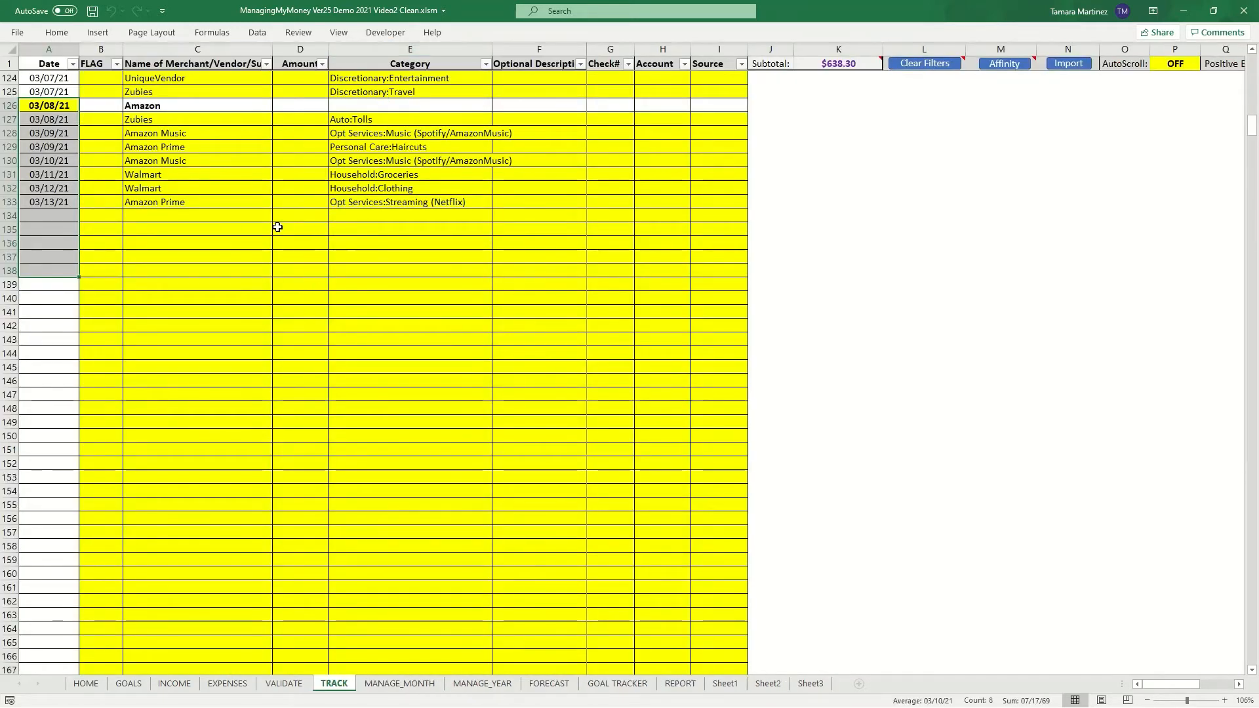
left_click(233, 227)
left_click(210, 146)
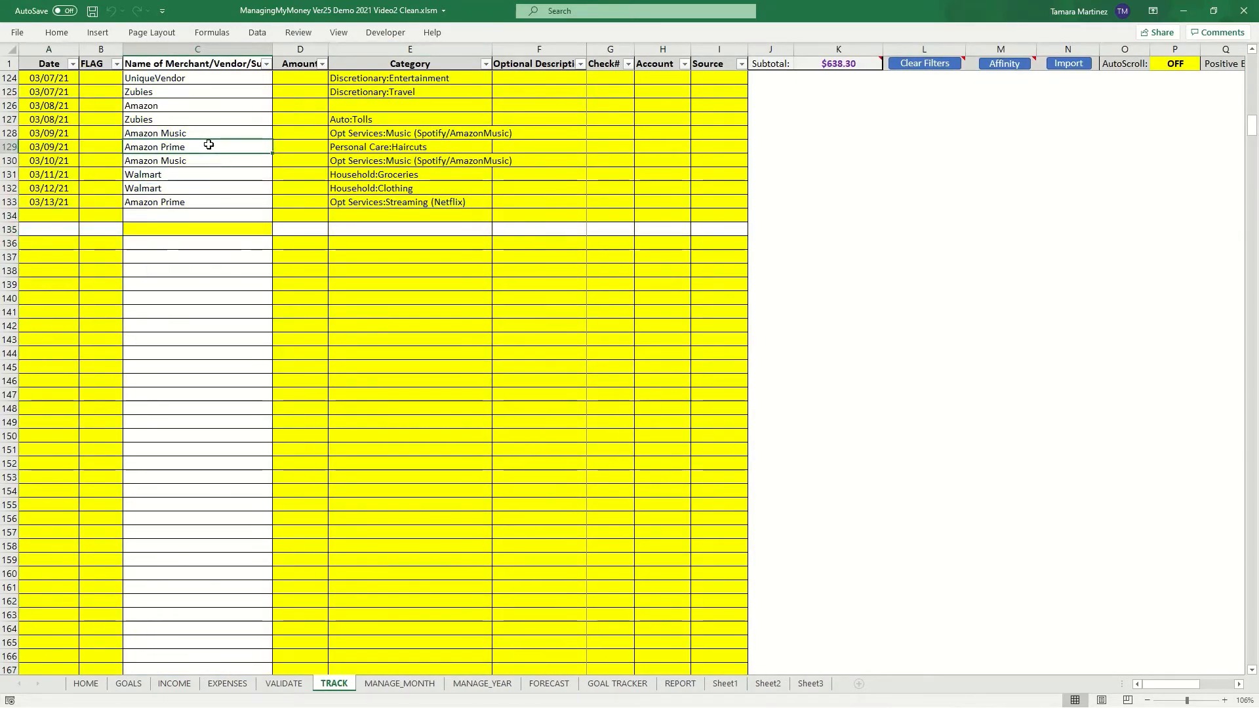
- Reopen the Affinity sheet and change the Amazon Prime rule's category to Opt Services:Music (Spotify/AmazonMusic)
left_click(223, 203)
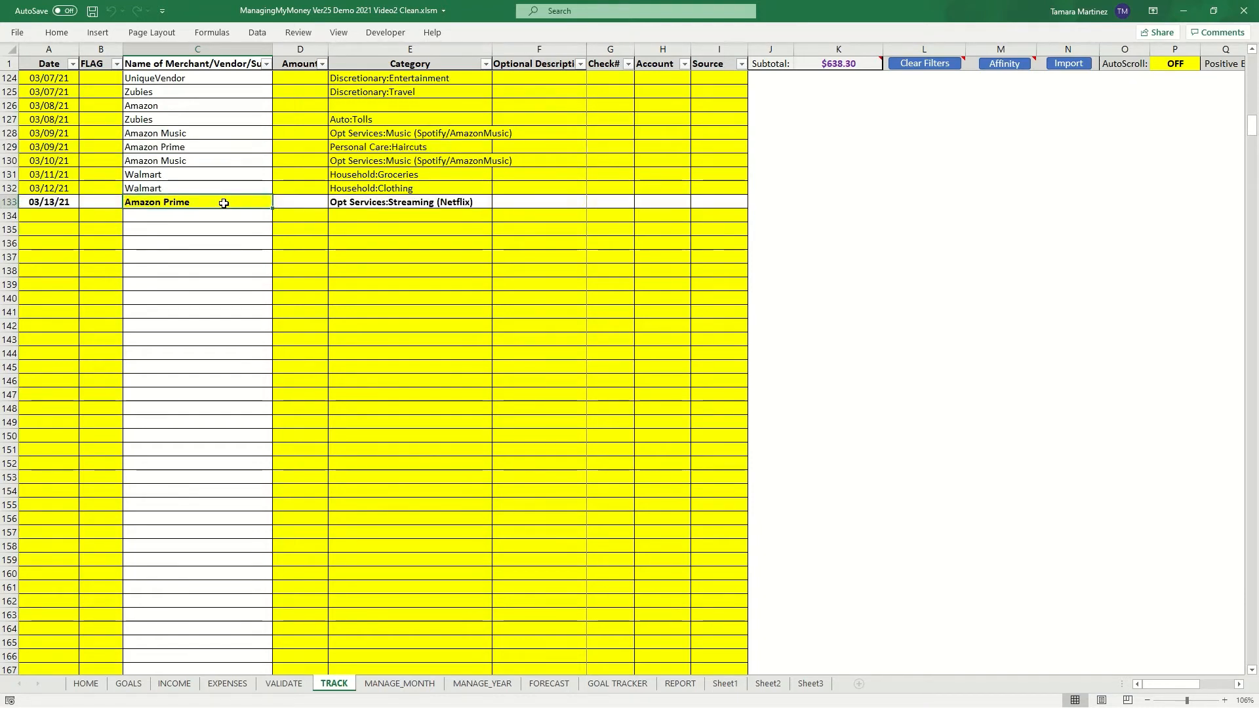
left_click(215, 147)
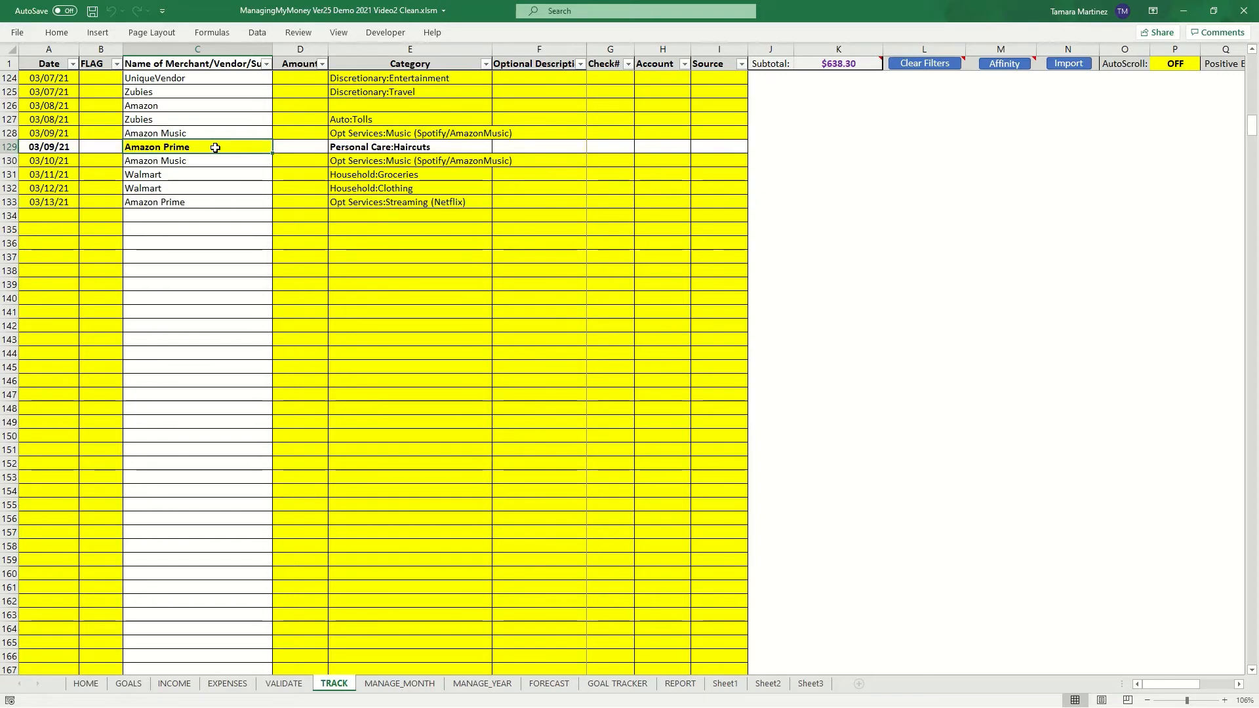
left_click(217, 204)
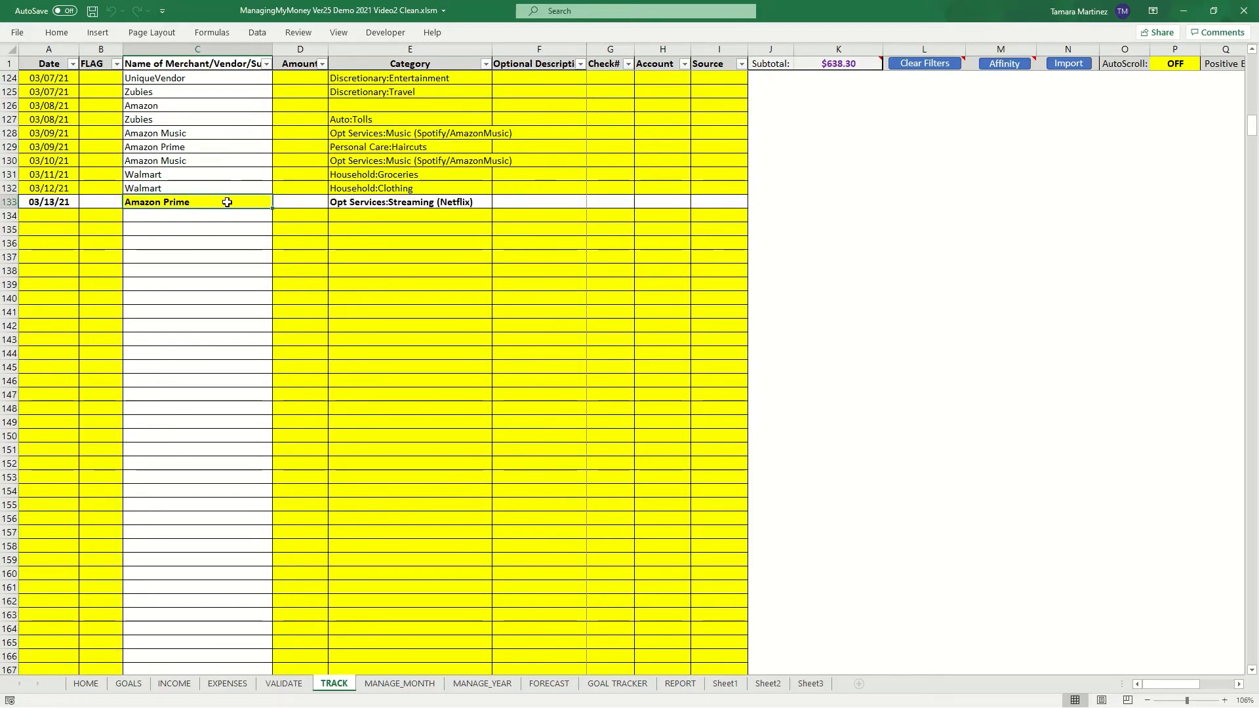
left_click(997, 64)
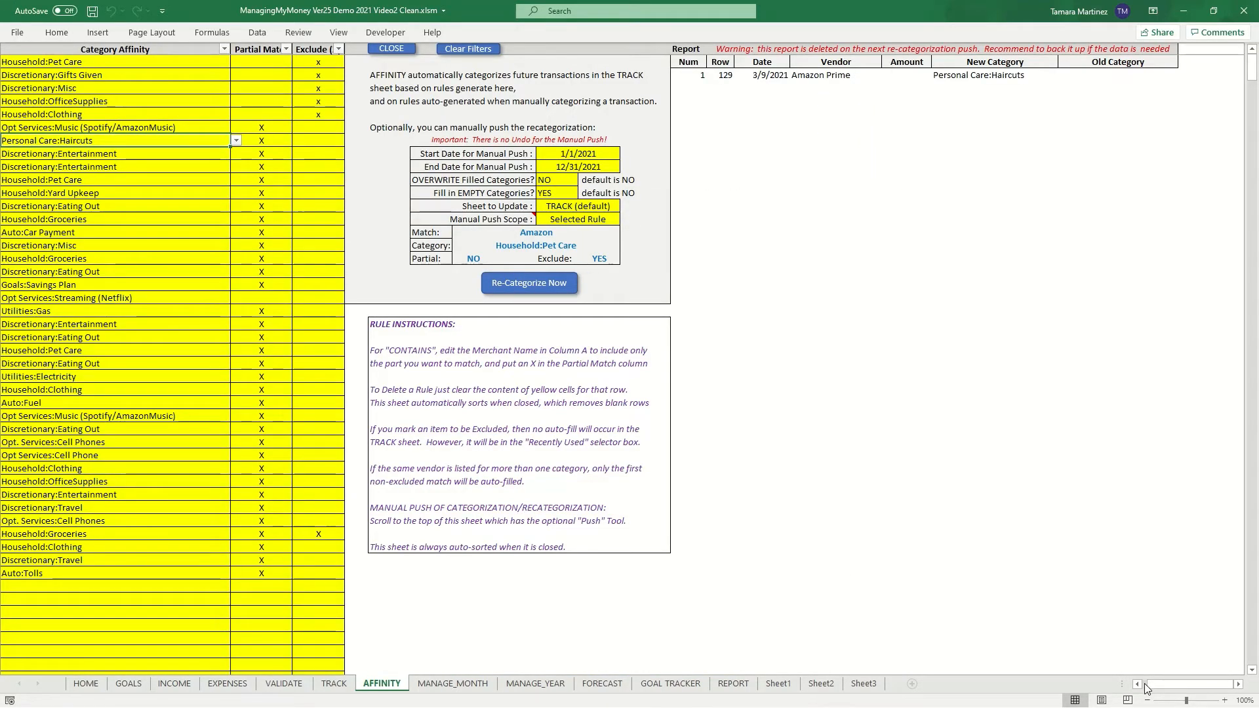
left_click(1144, 684)
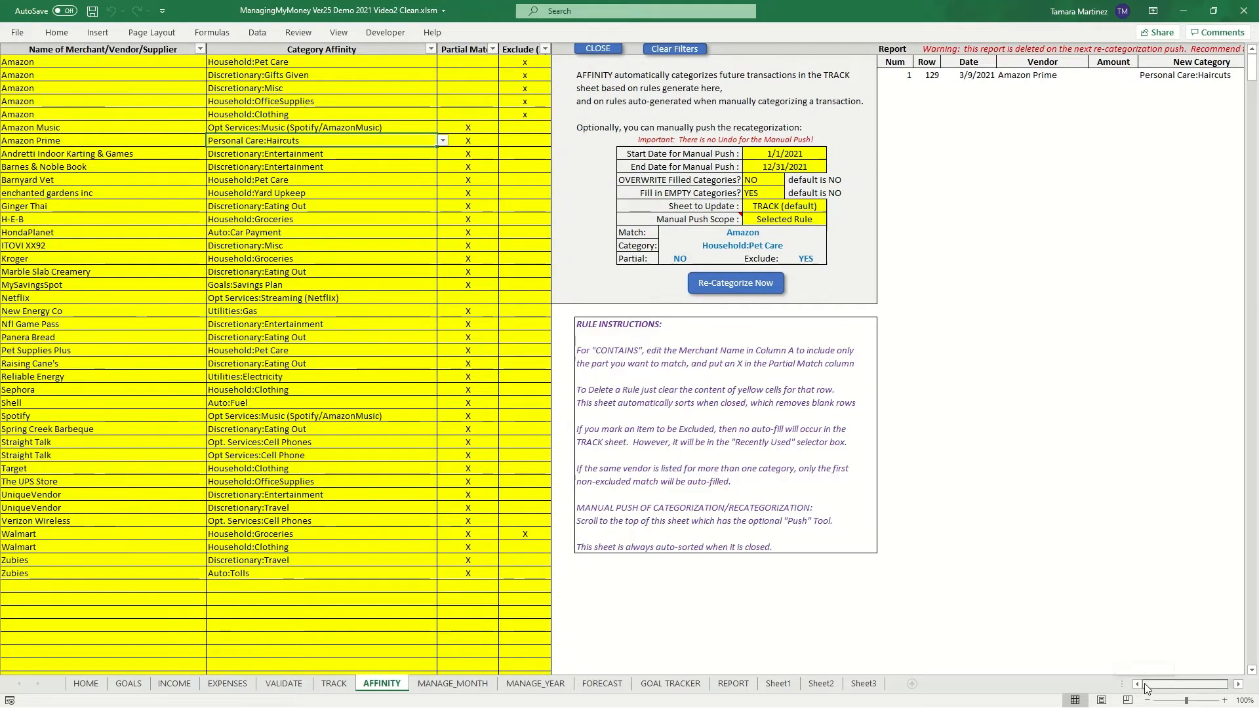
left_click(442, 141)
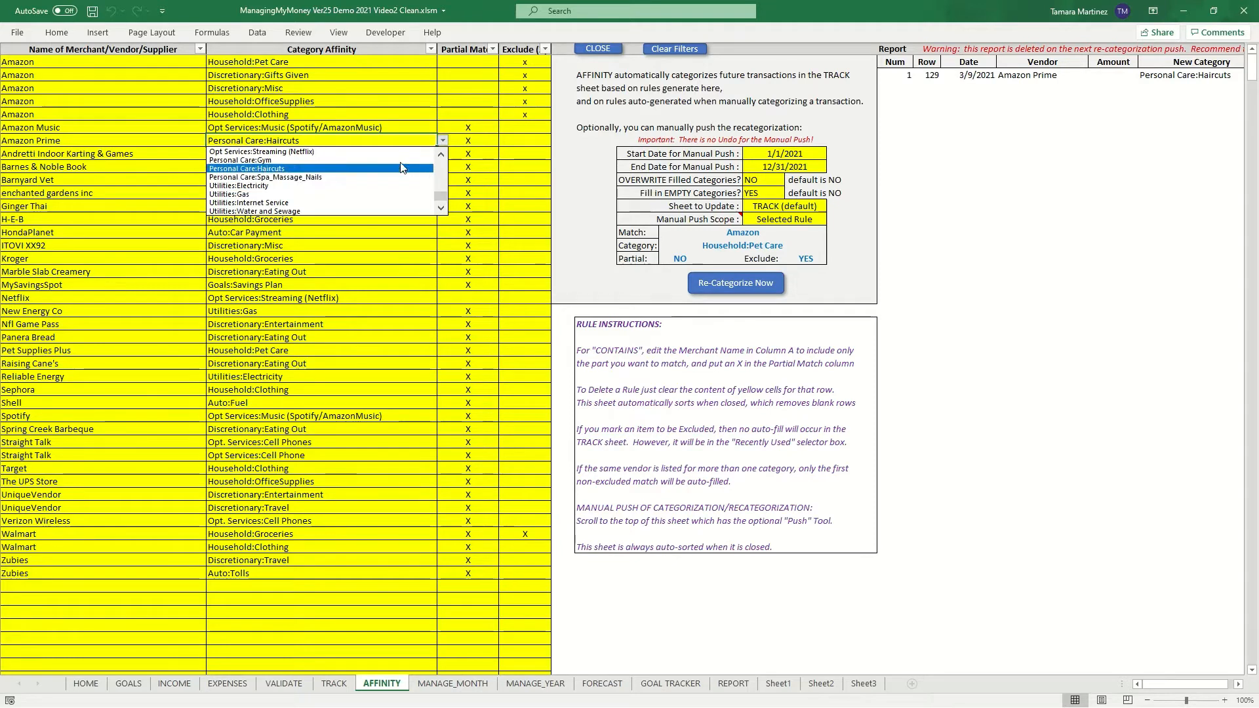
left_click(441, 155)
left_click(441, 155)
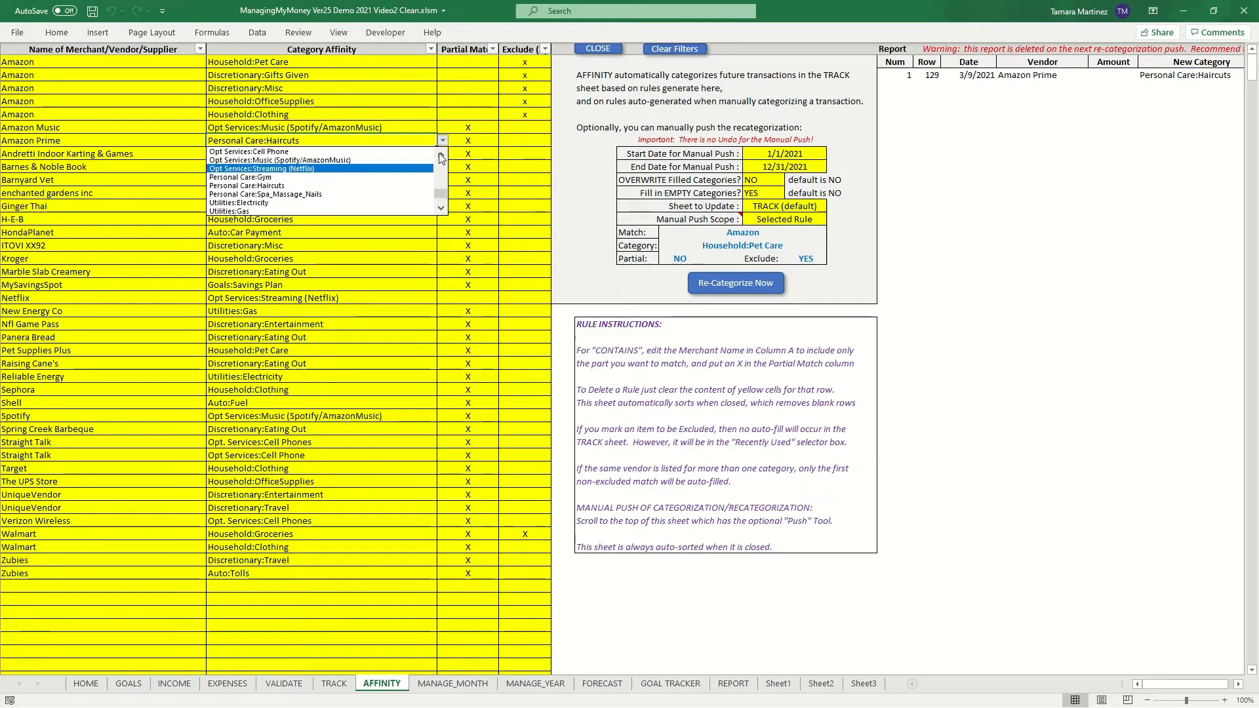
left_click(441, 155)
left_click(440, 155)
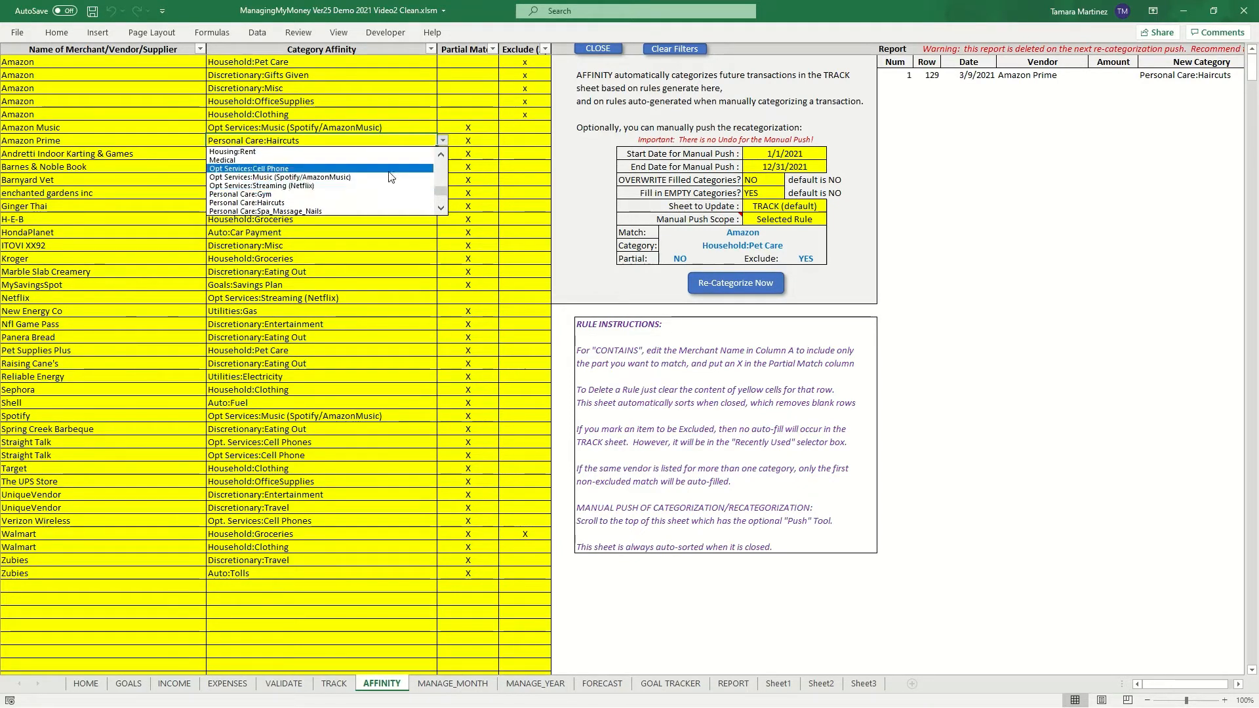
left_click(387, 179)
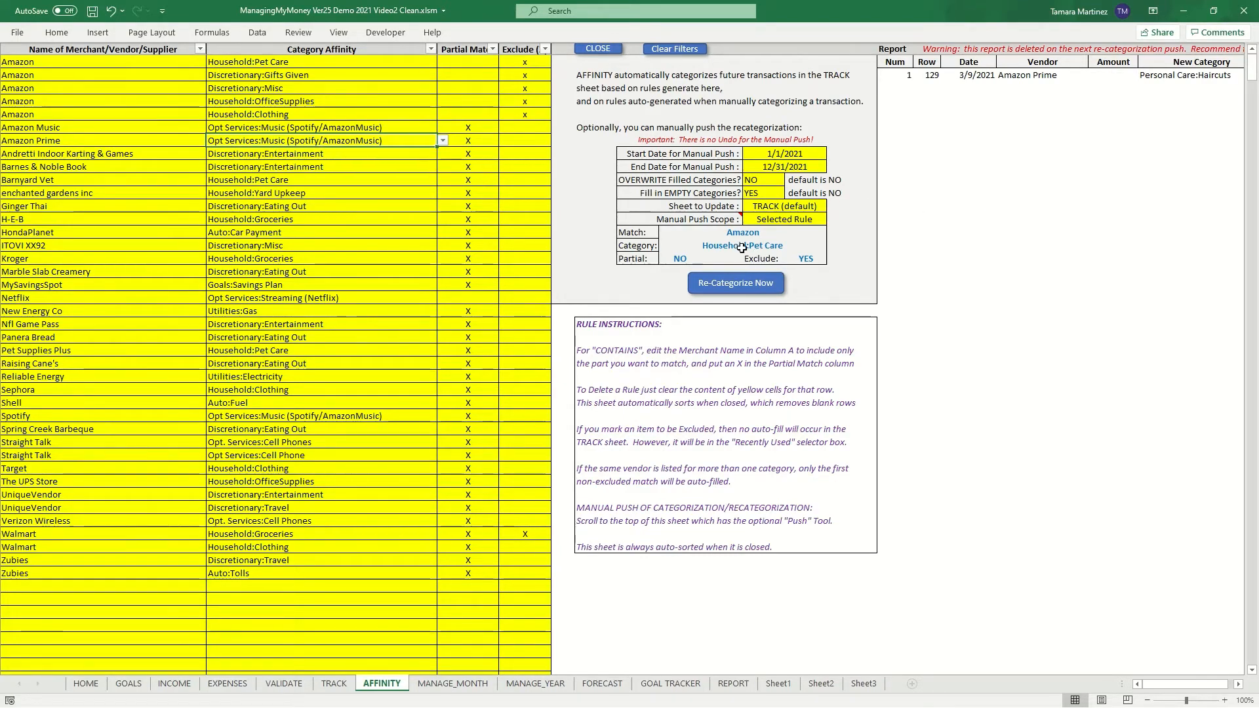
- Set Overwrite Filled Categories to YES, run Re-Categorize Now for the Amazon Prime rule, confirm, and close the Affinity sheet
left_click(349, 154)
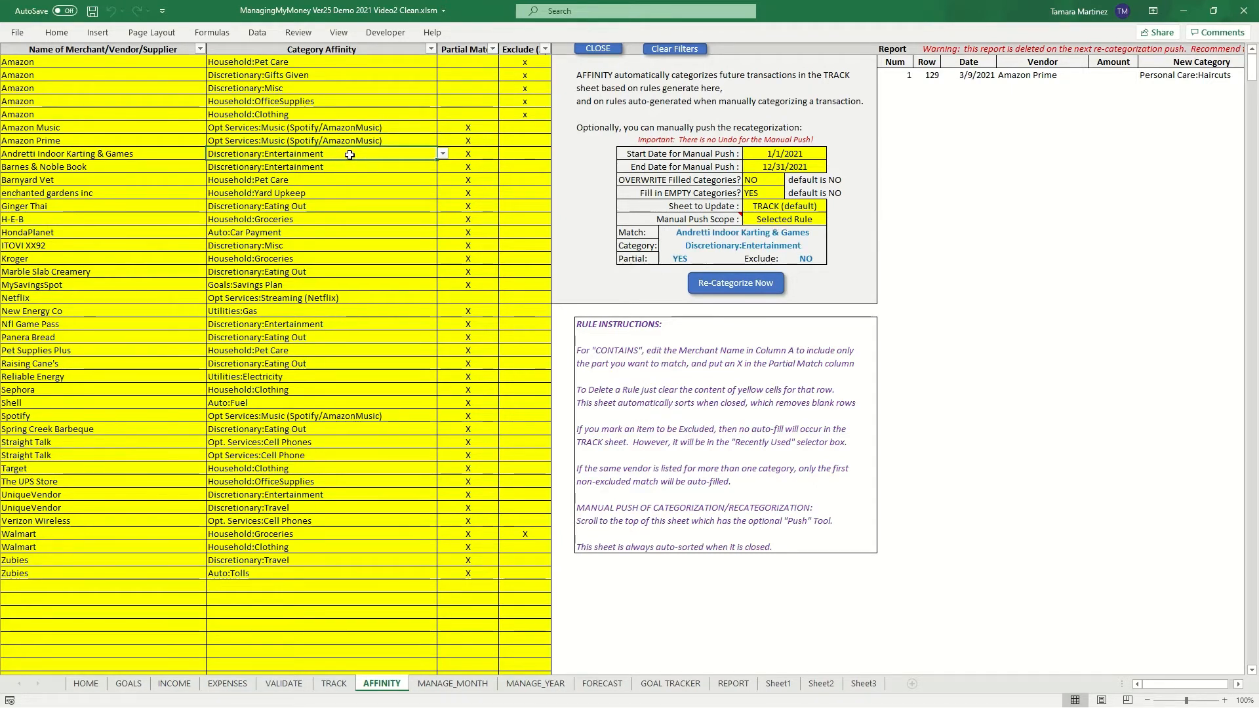
left_click(392, 139)
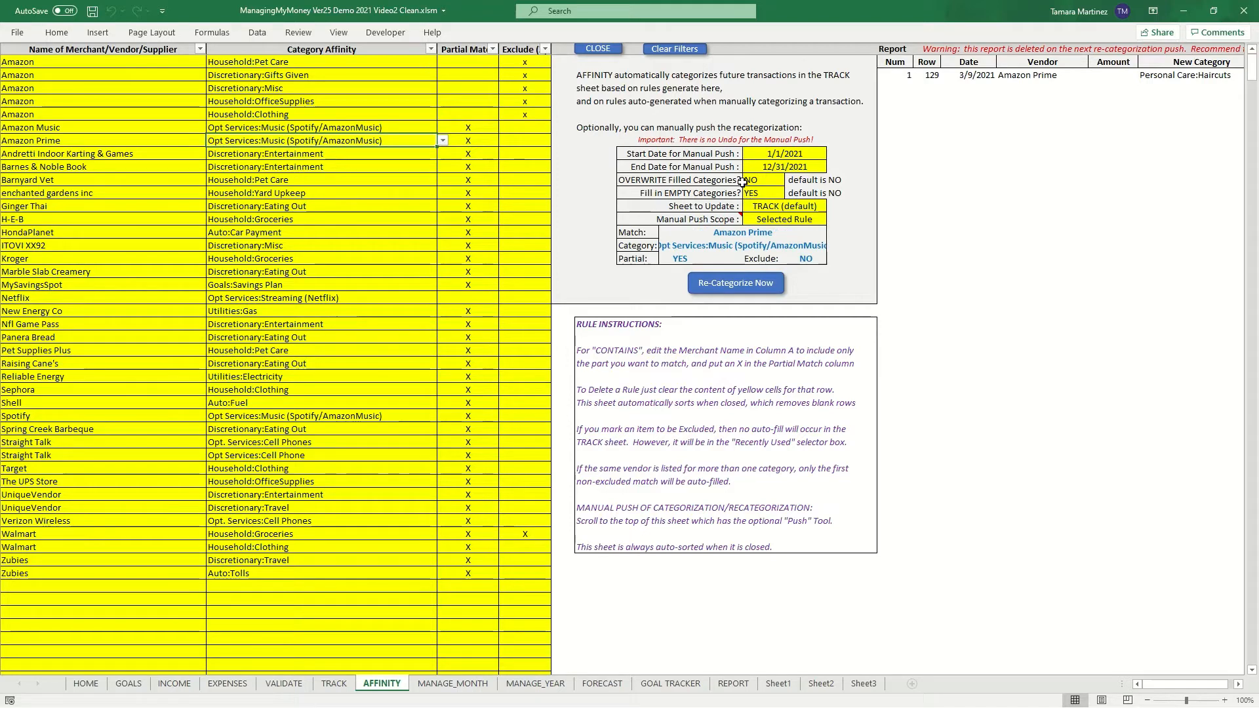
left_click(779, 181)
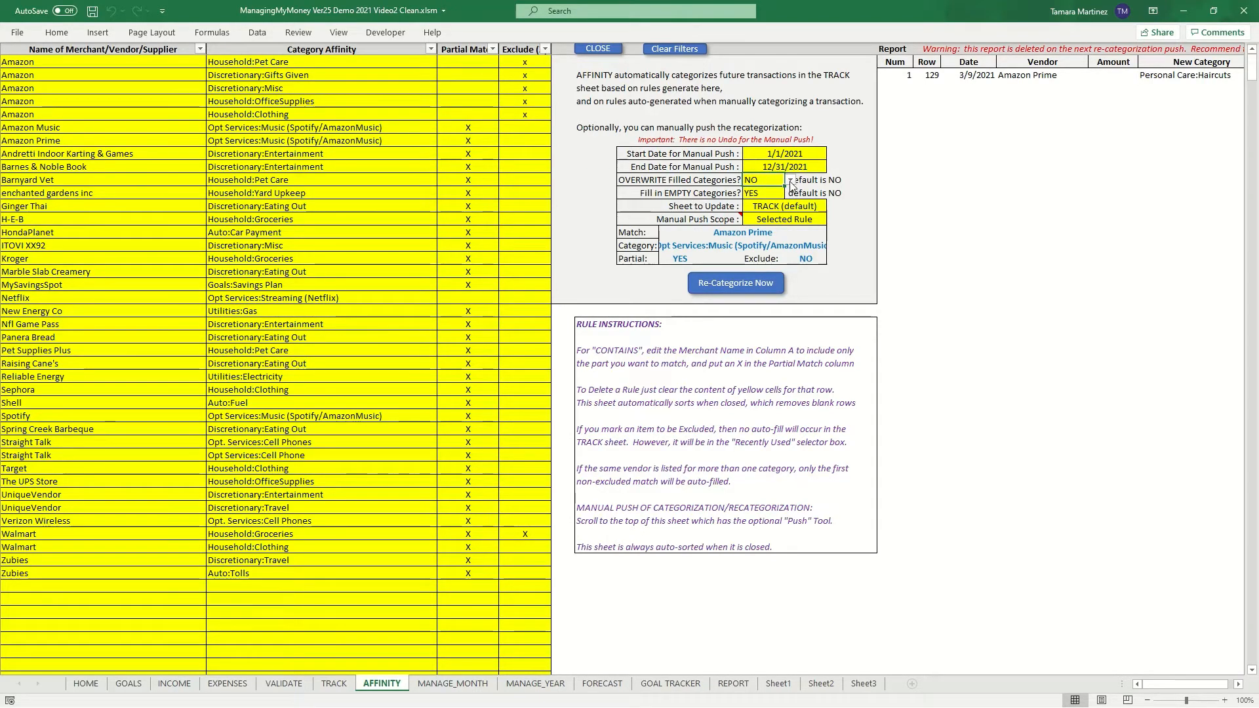
left_click(791, 181)
left_click(747, 192)
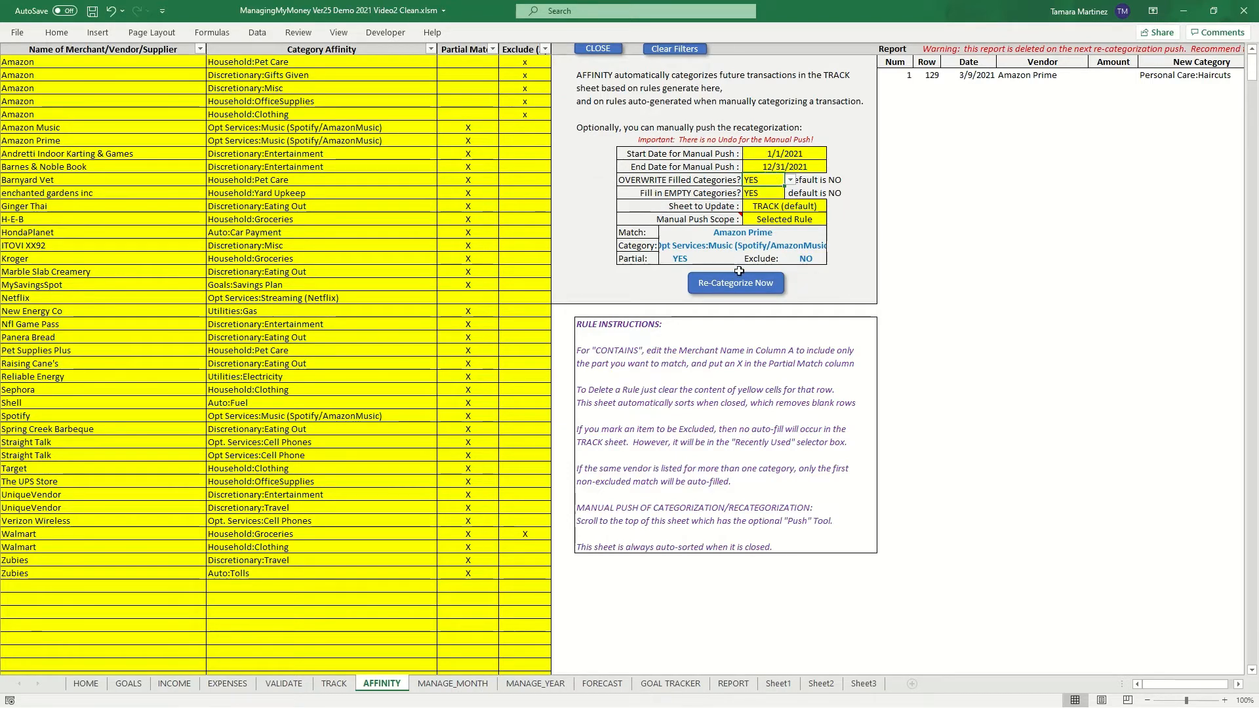
left_click(745, 290)
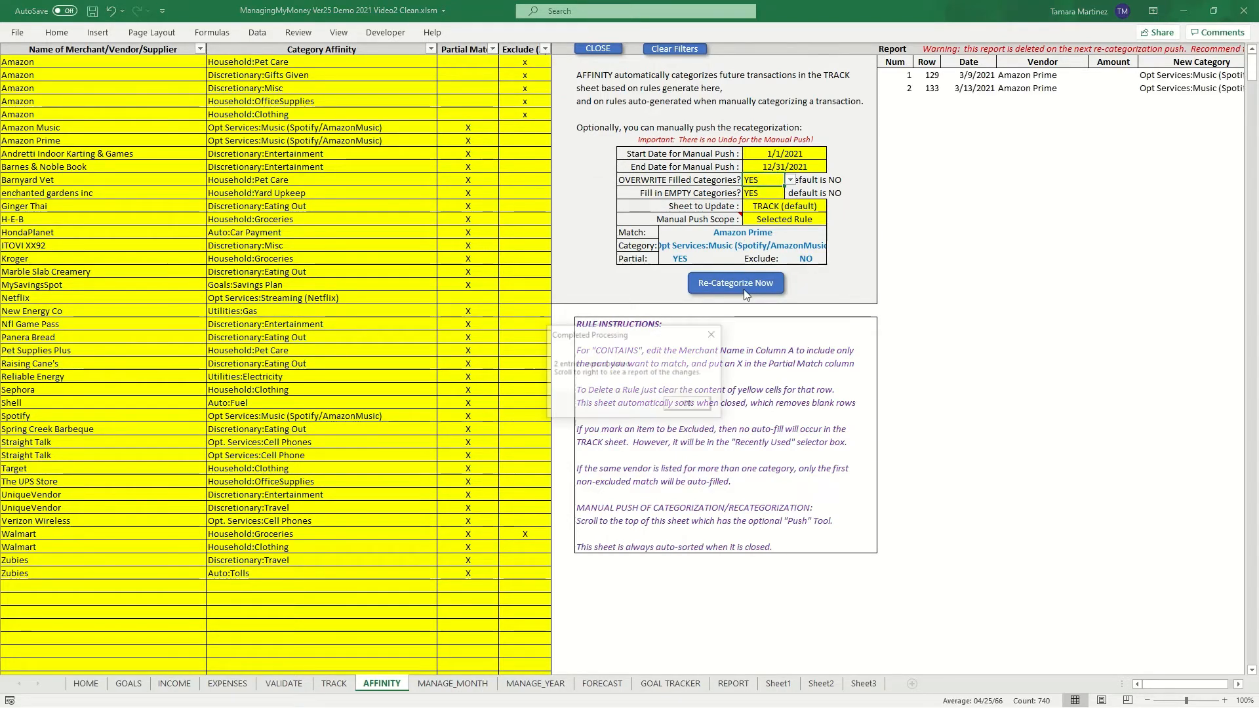
left_click(691, 406)
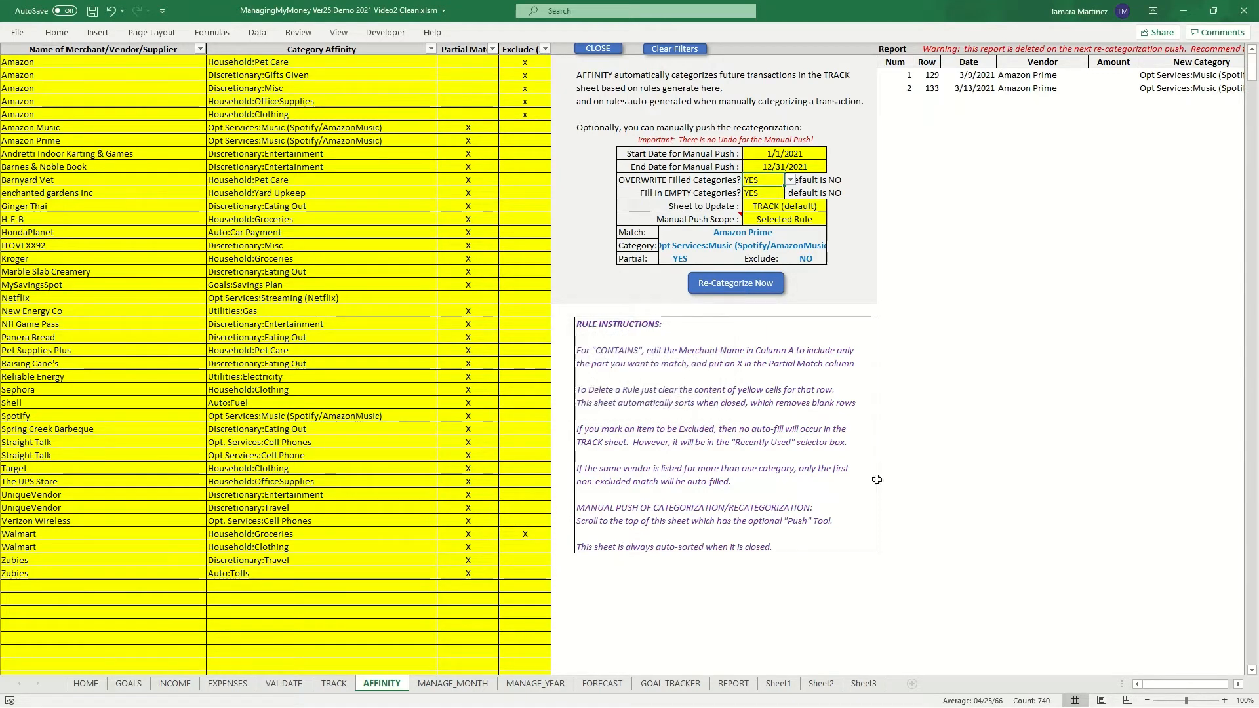
left_click(1239, 684)
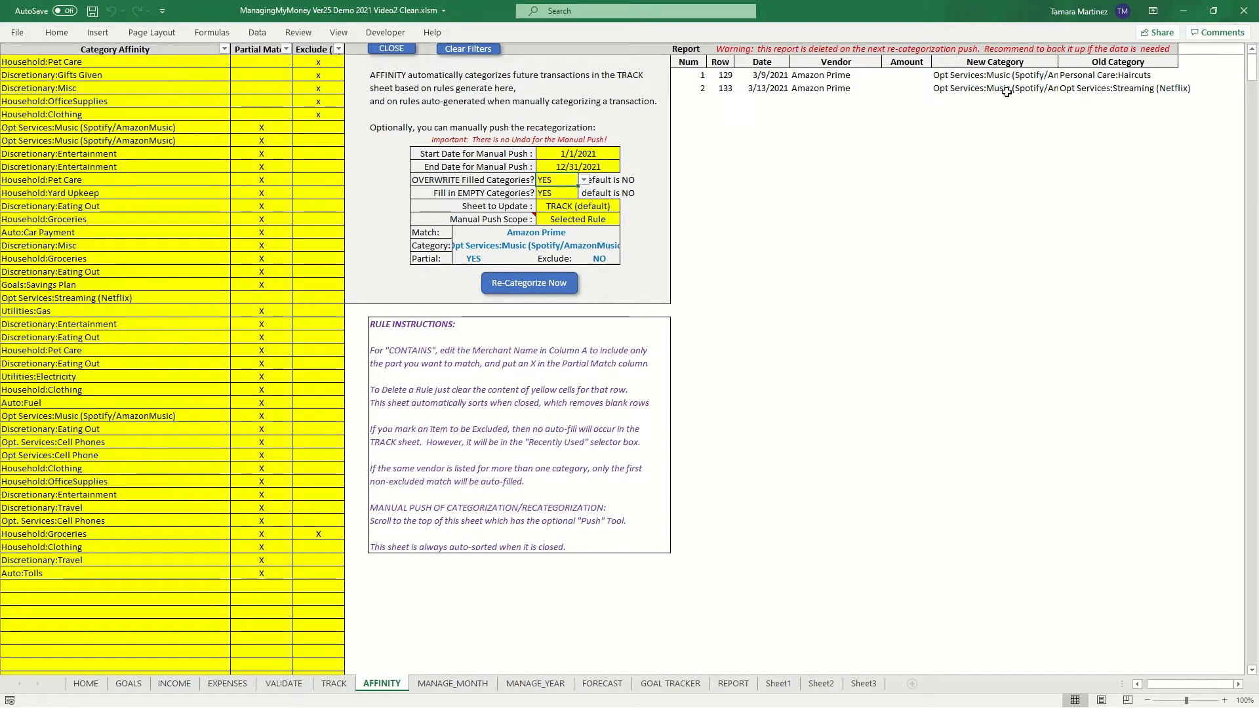
left_click(393, 48)
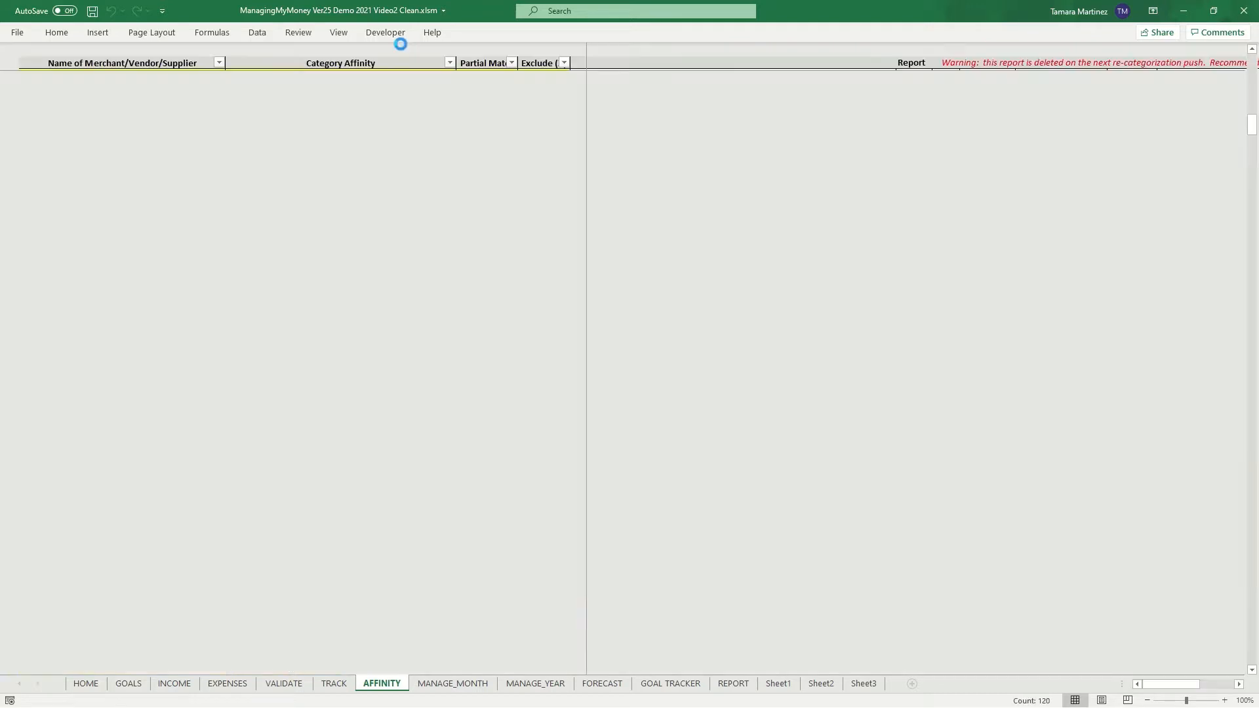
- Enter Amazon Prime as a test merchant in row 134 to check its auto-filled category, then delete the test entry
left_click(183, 228)
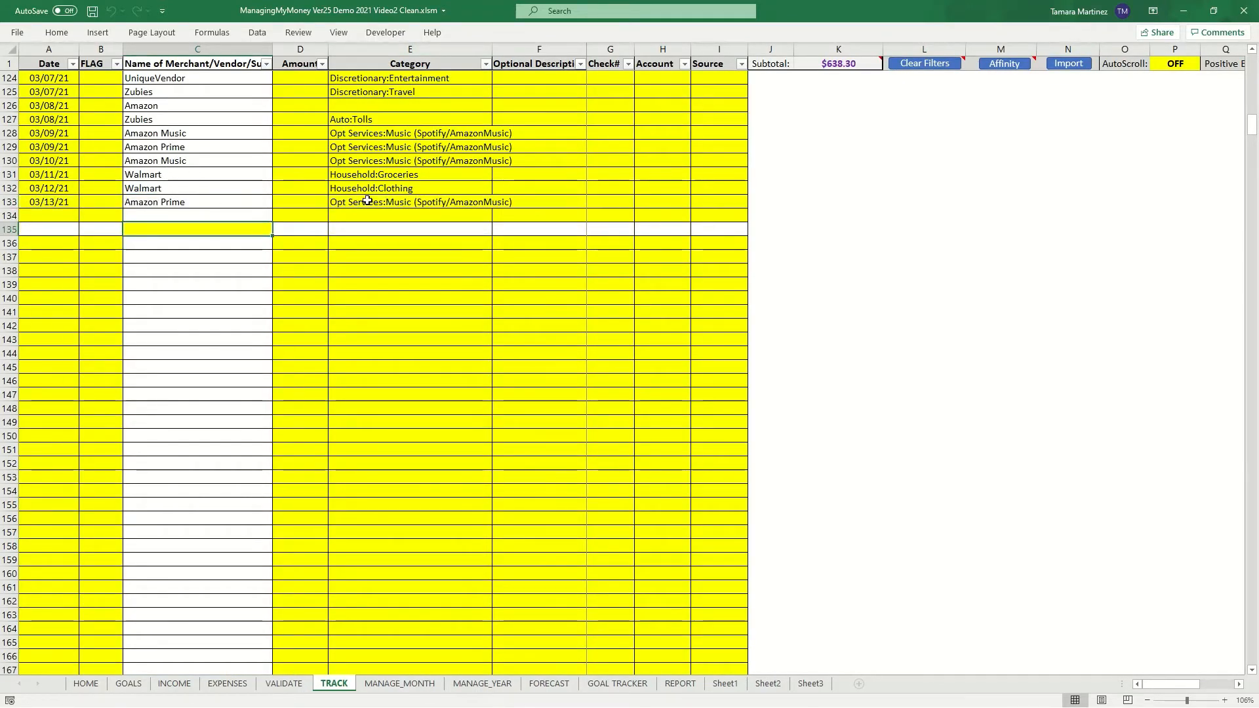
left_click(216, 201)
left_click(214, 132)
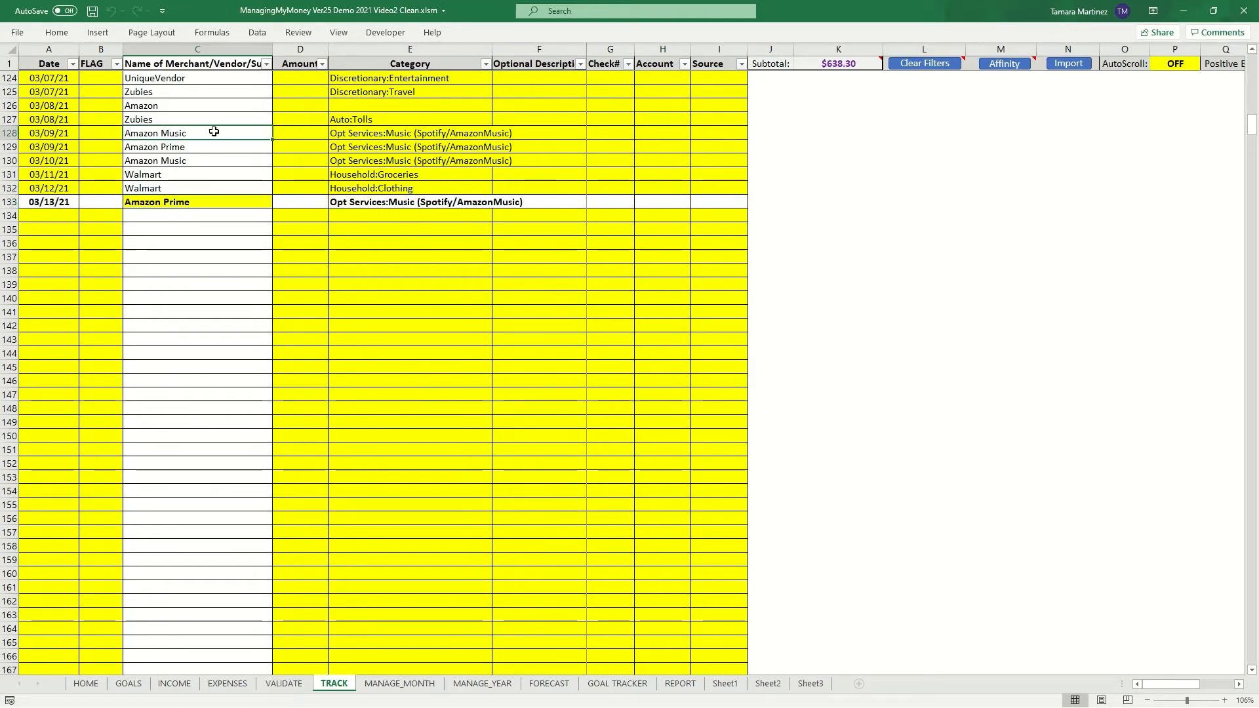
left_click(191, 214)
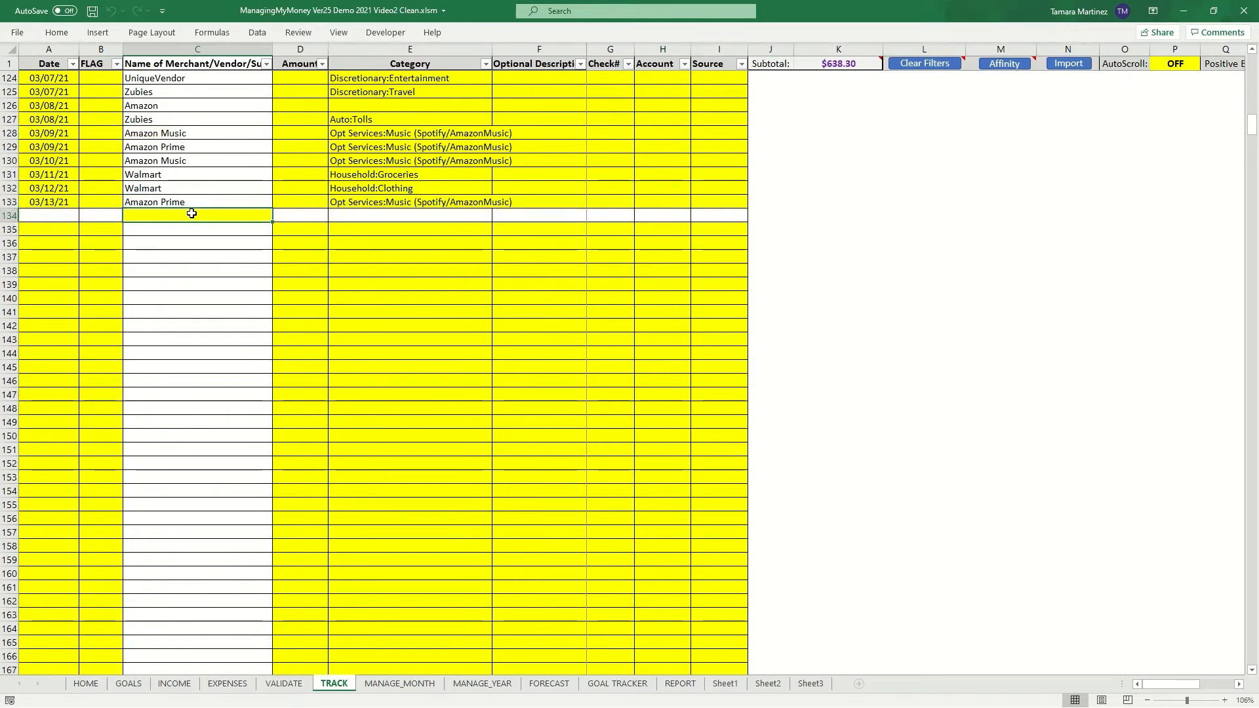
type("Amazon Prime")
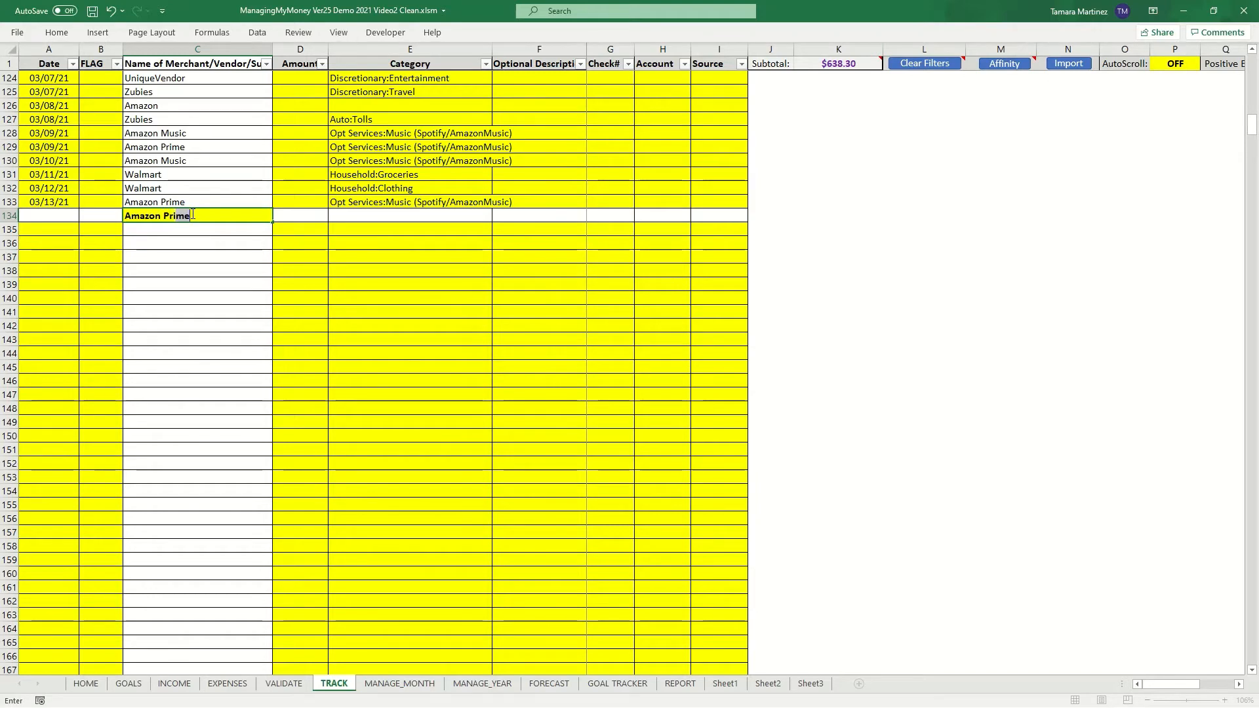
key("Tab")
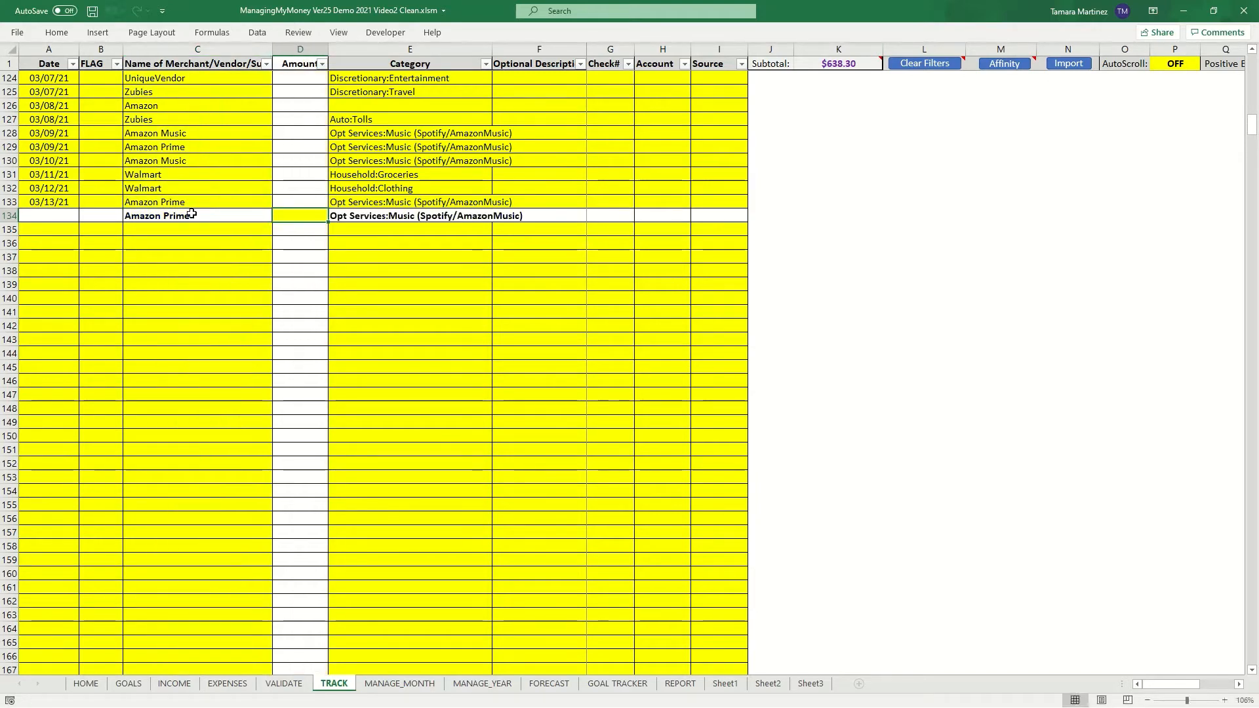
left_click_drag(191, 214, 355, 217)
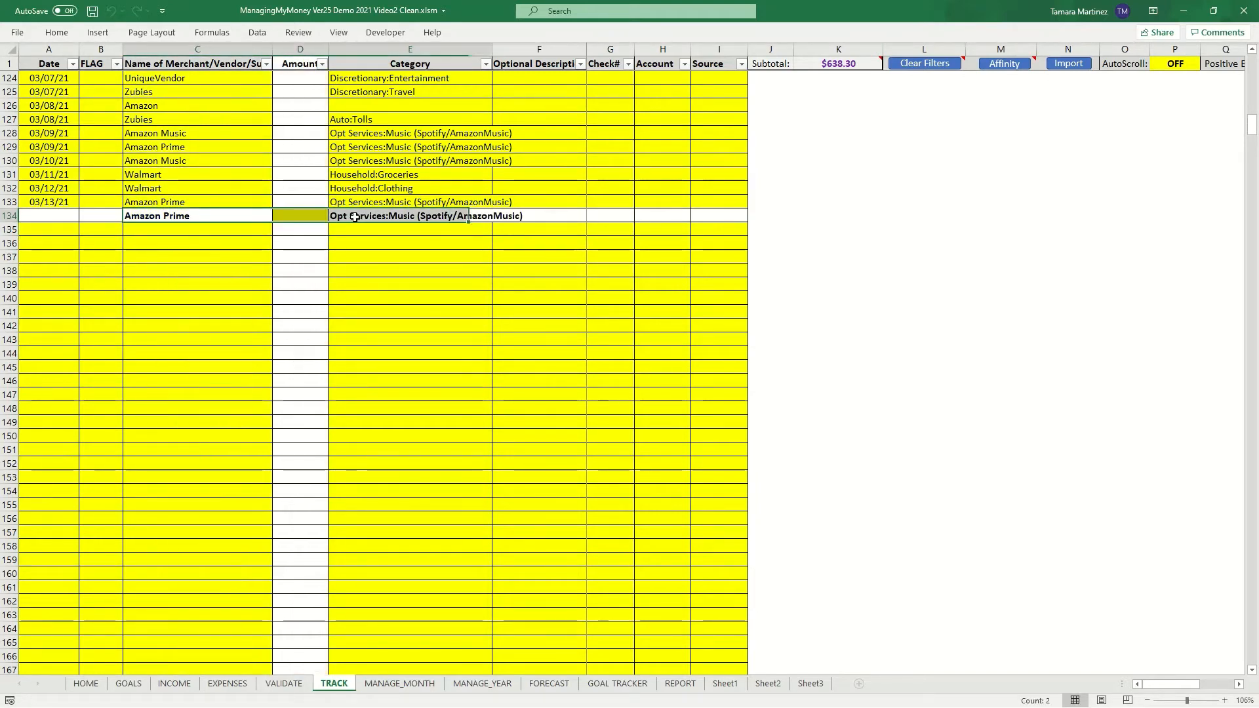
key("Delete")
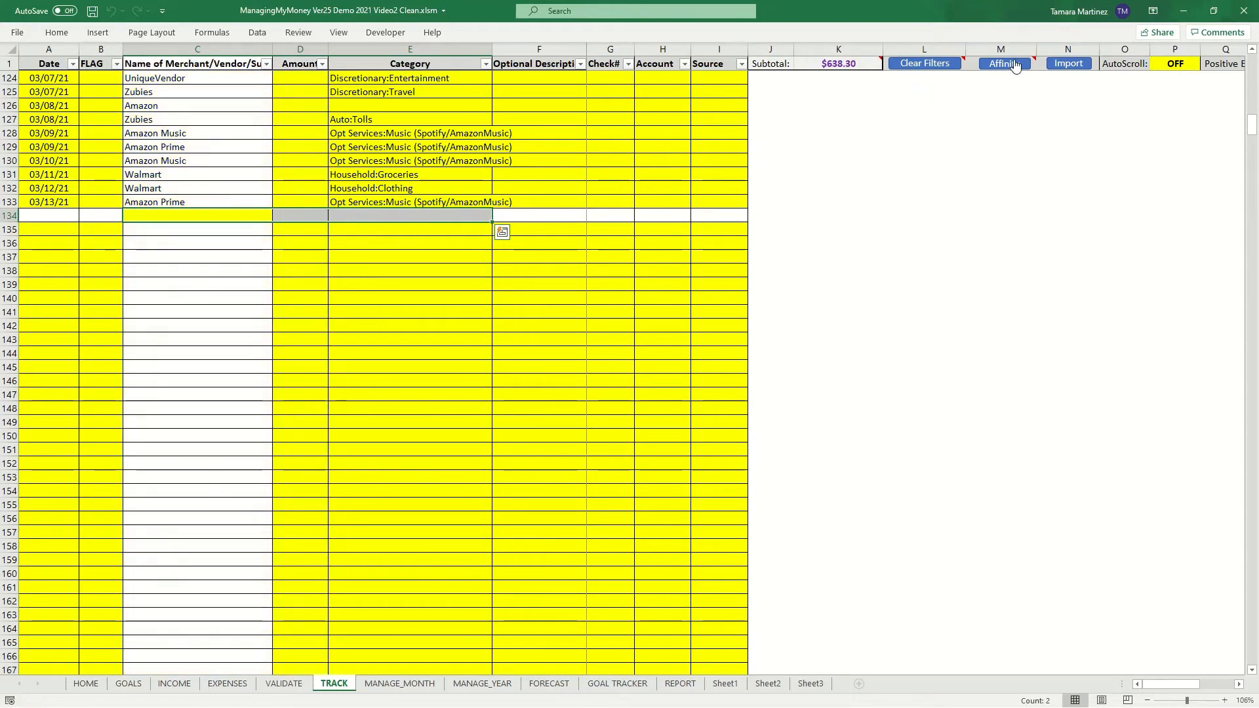
left_click(208, 242)
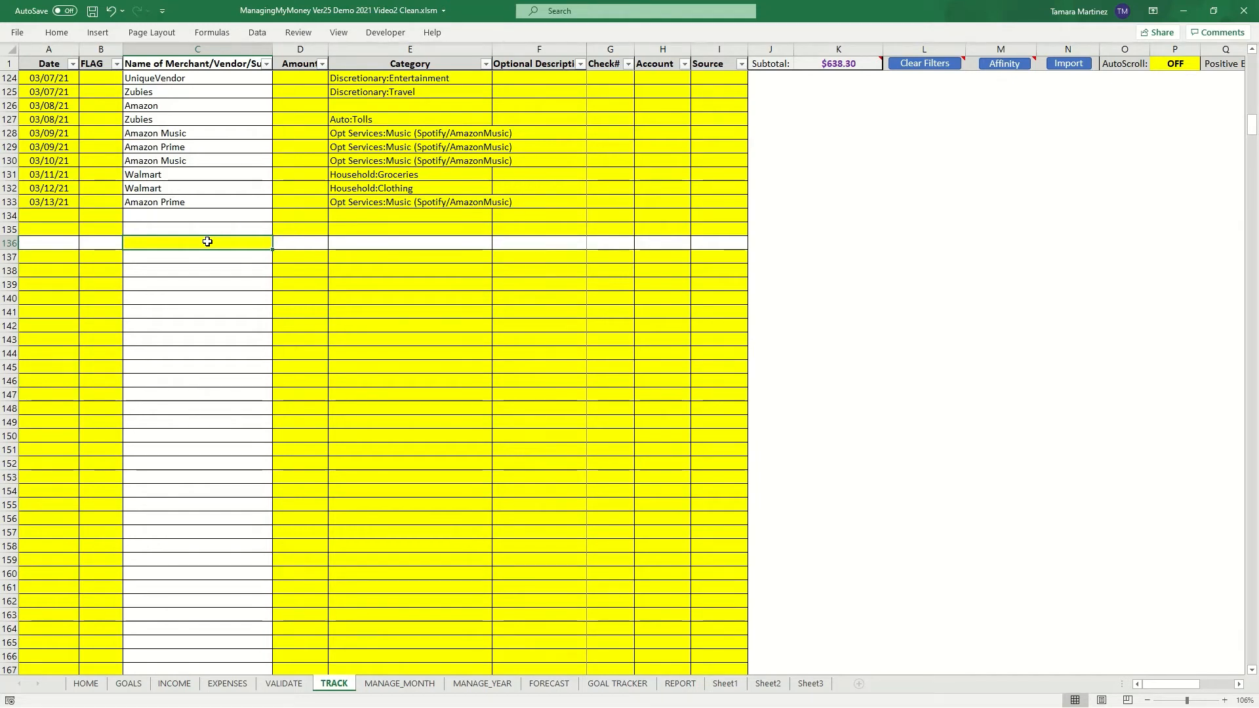
left_click(365, 139)
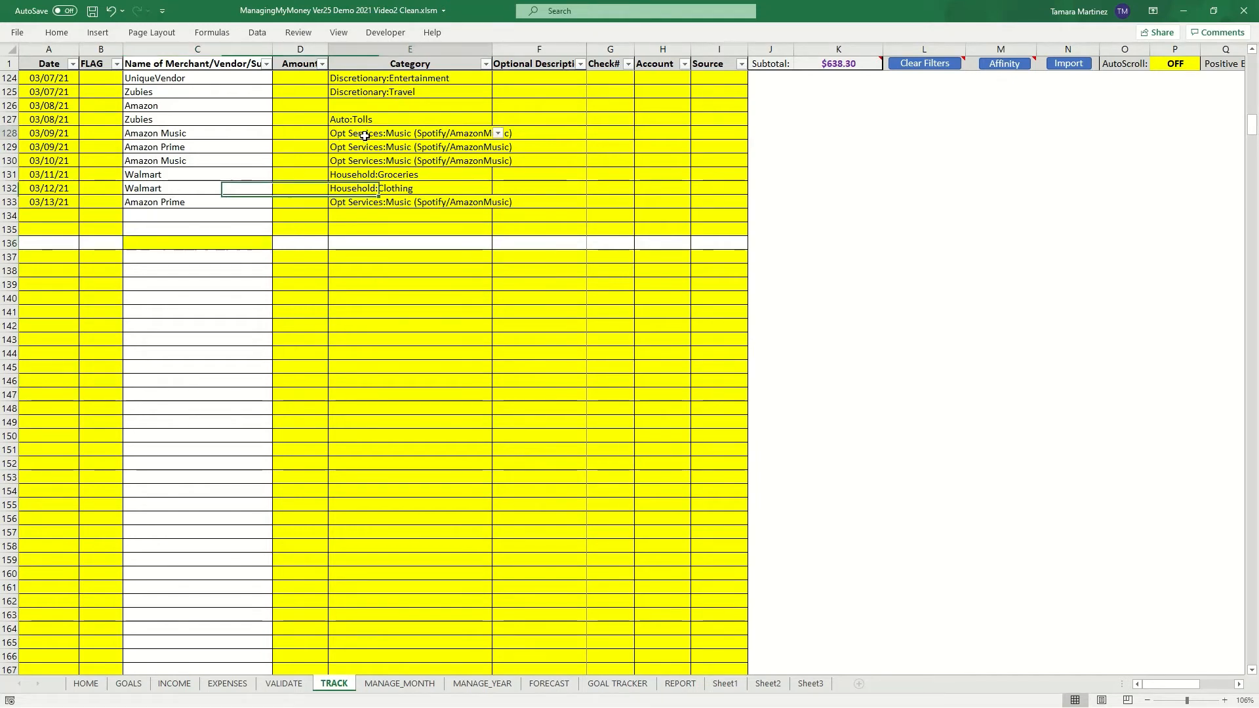
left_click(360, 151)
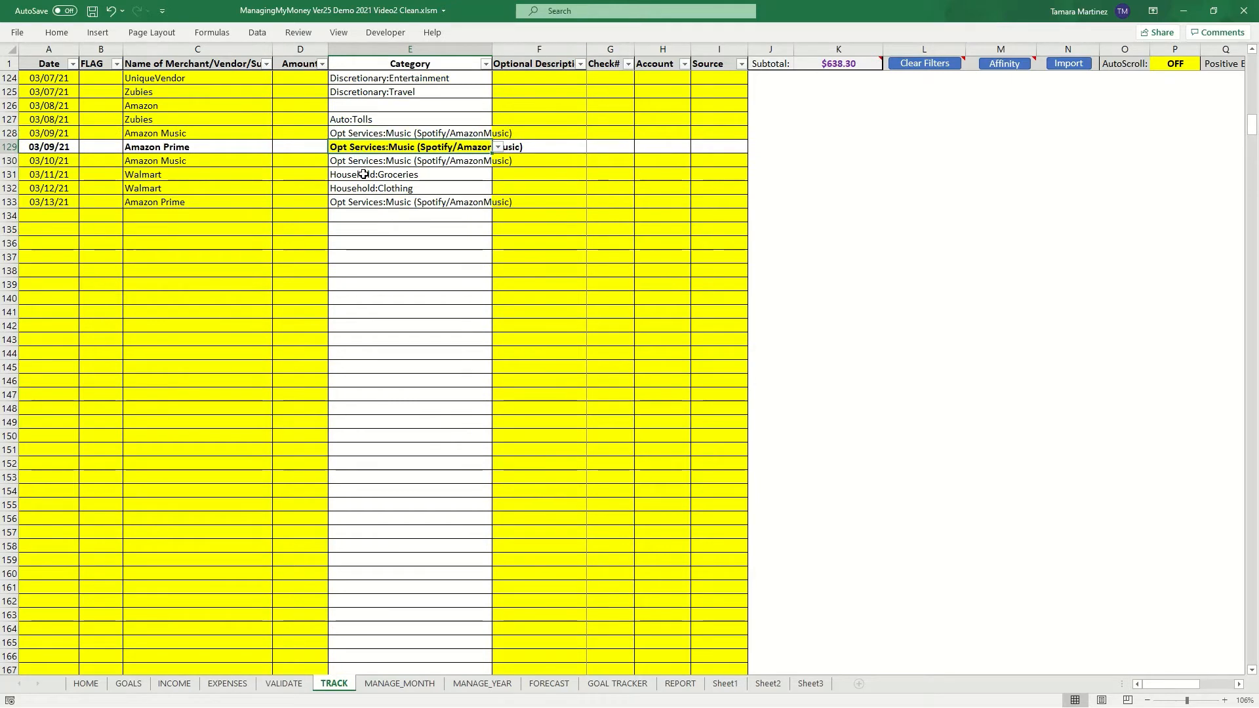
left_click(363, 174)
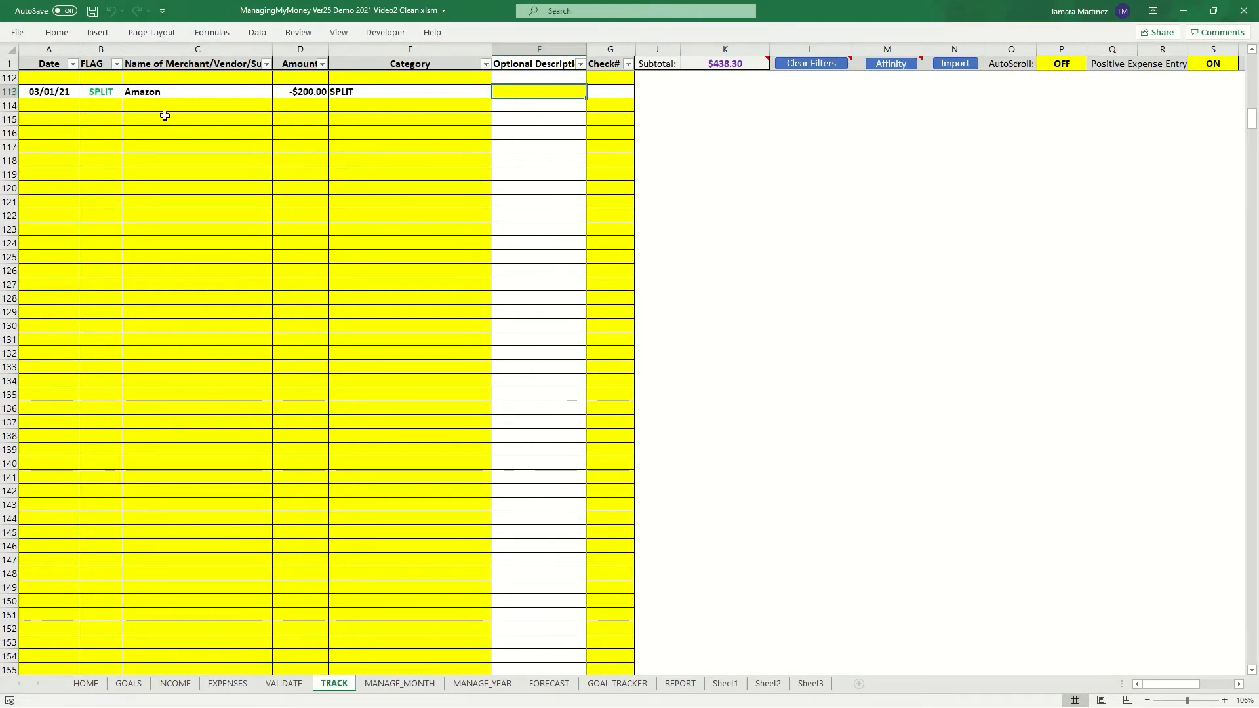
- Open the split breakdown of the 03/01/21 Amazon SPLIT entry, examine the category choices for split #4, and cancel
left_click(109, 91)
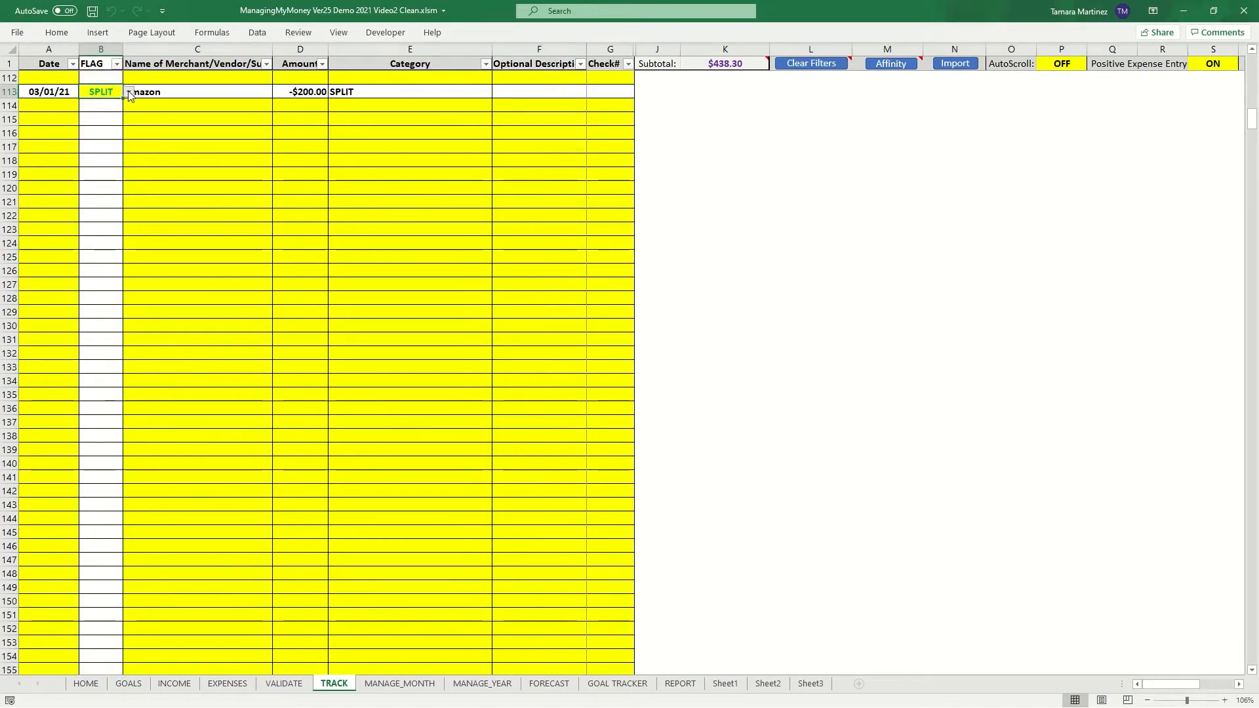
left_click(129, 91)
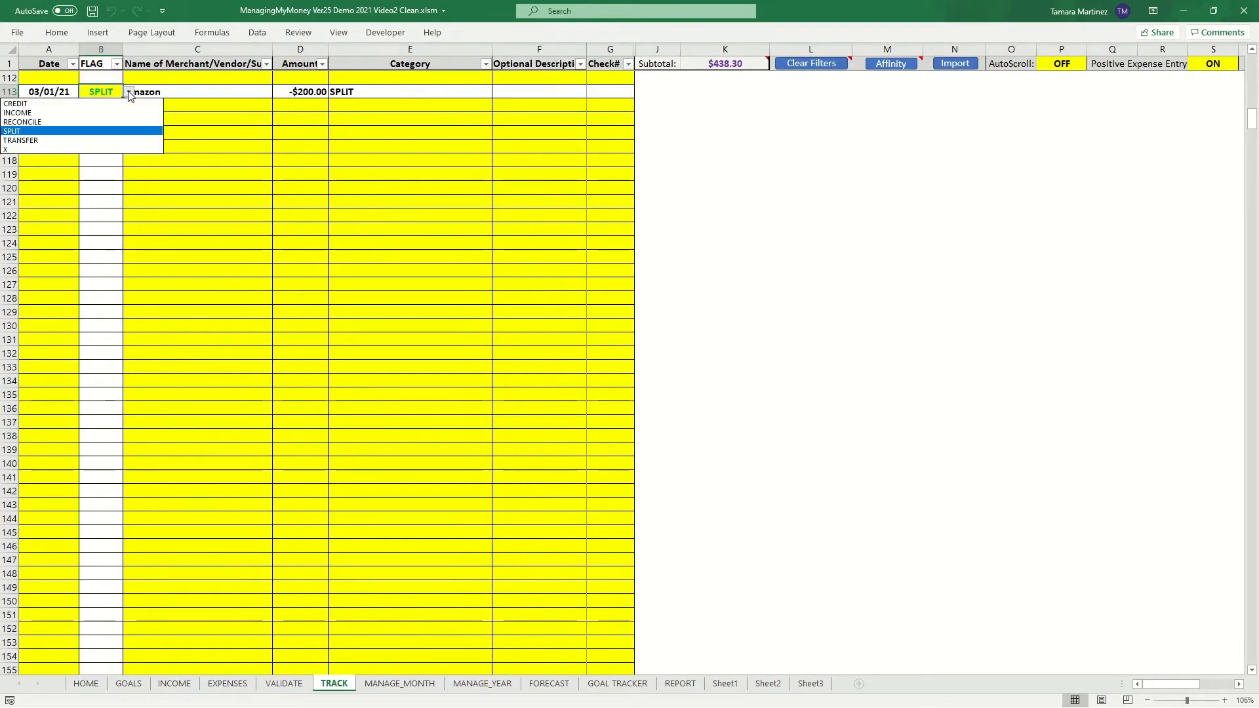
left_click(39, 131)
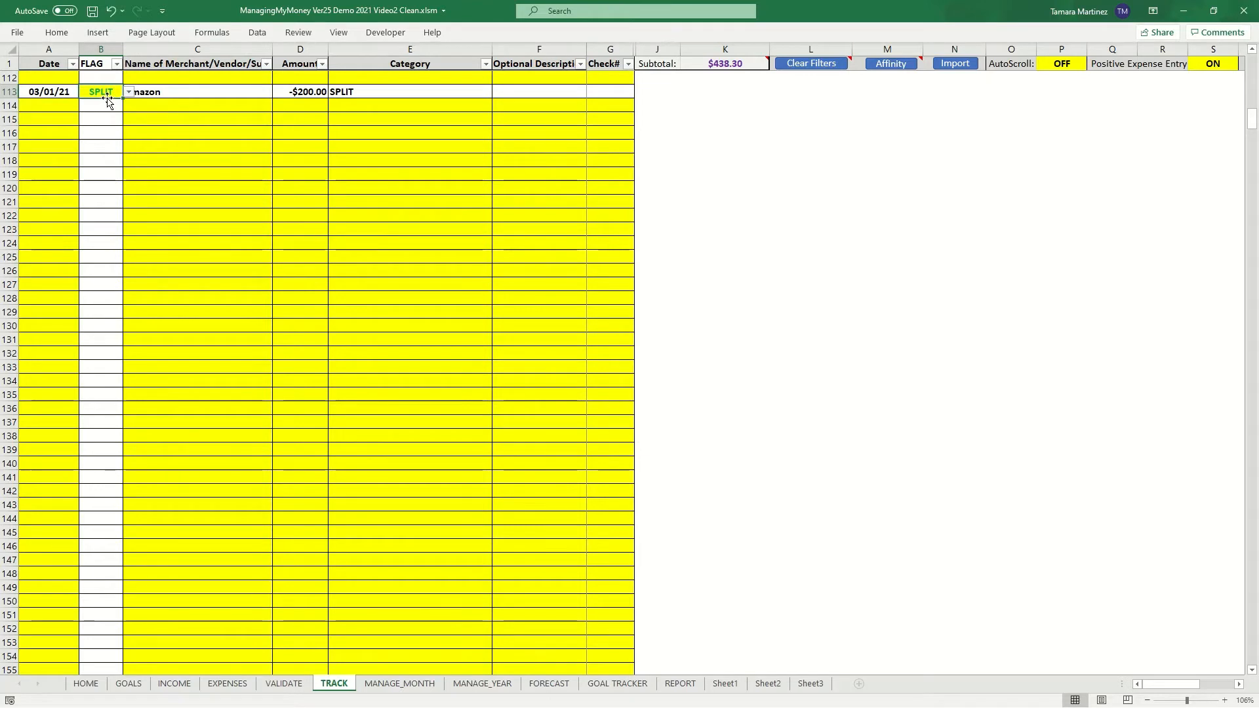
left_click(353, 93)
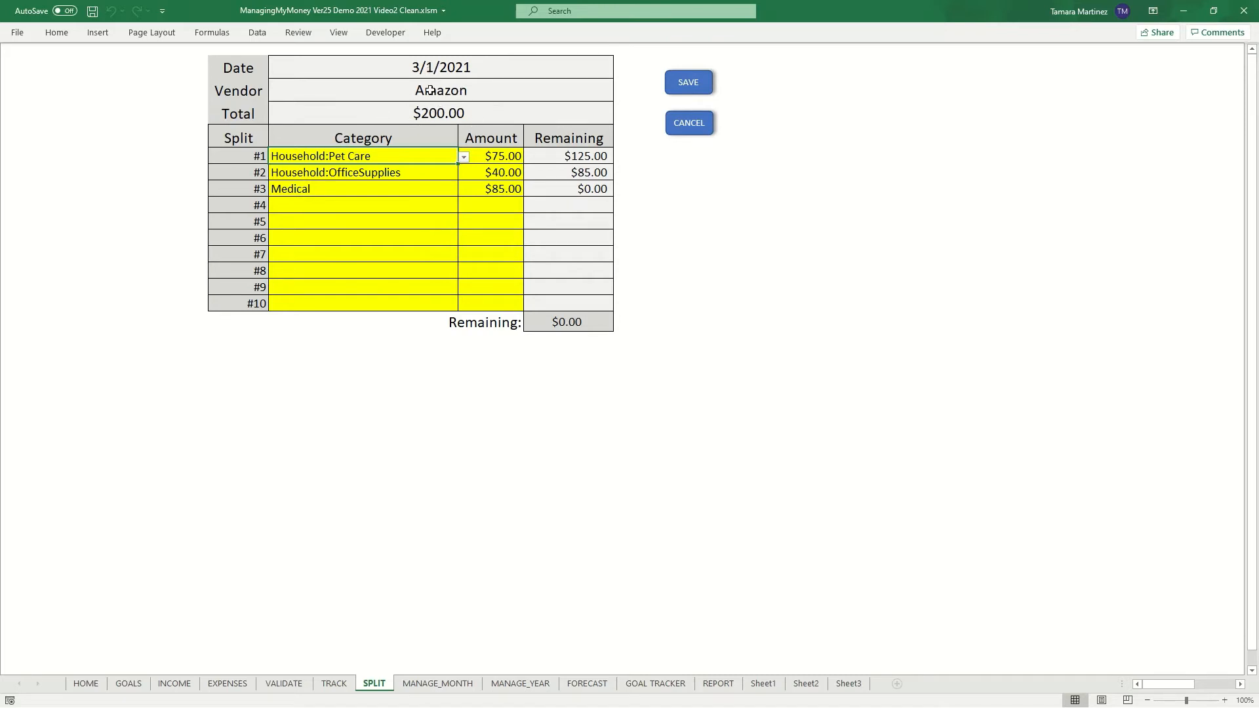
left_click(433, 205)
left_click(464, 208)
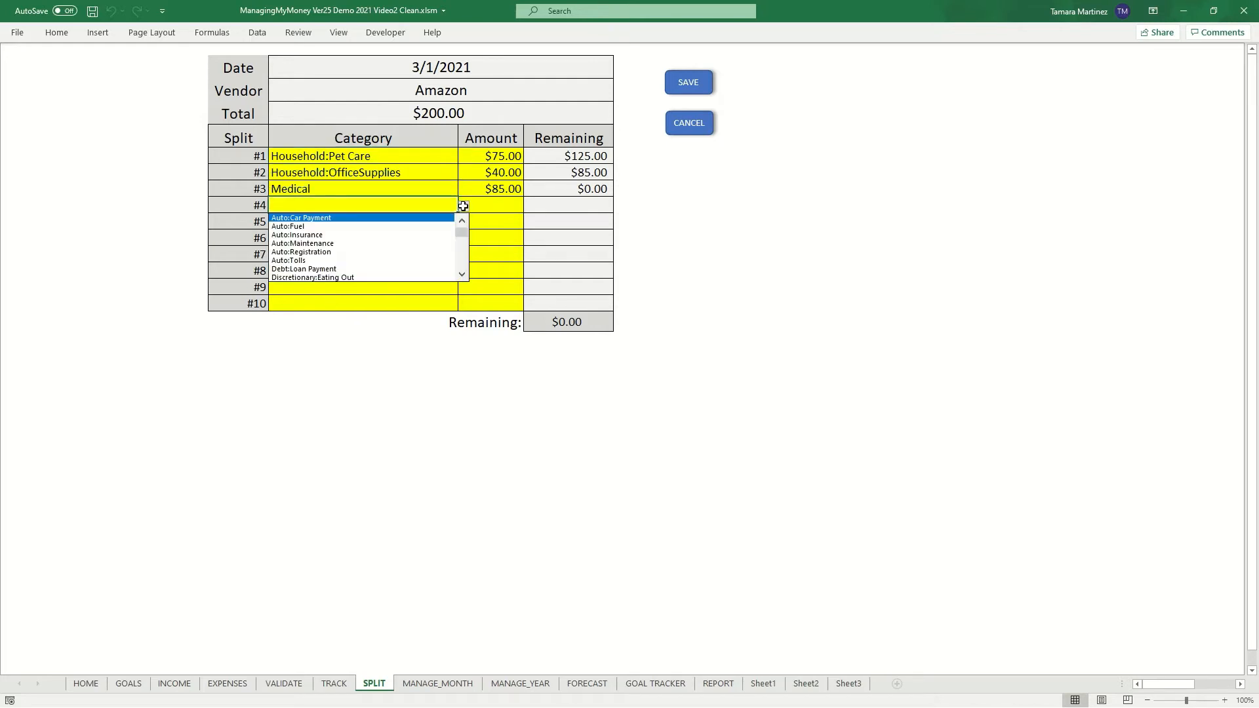
left_click(463, 208)
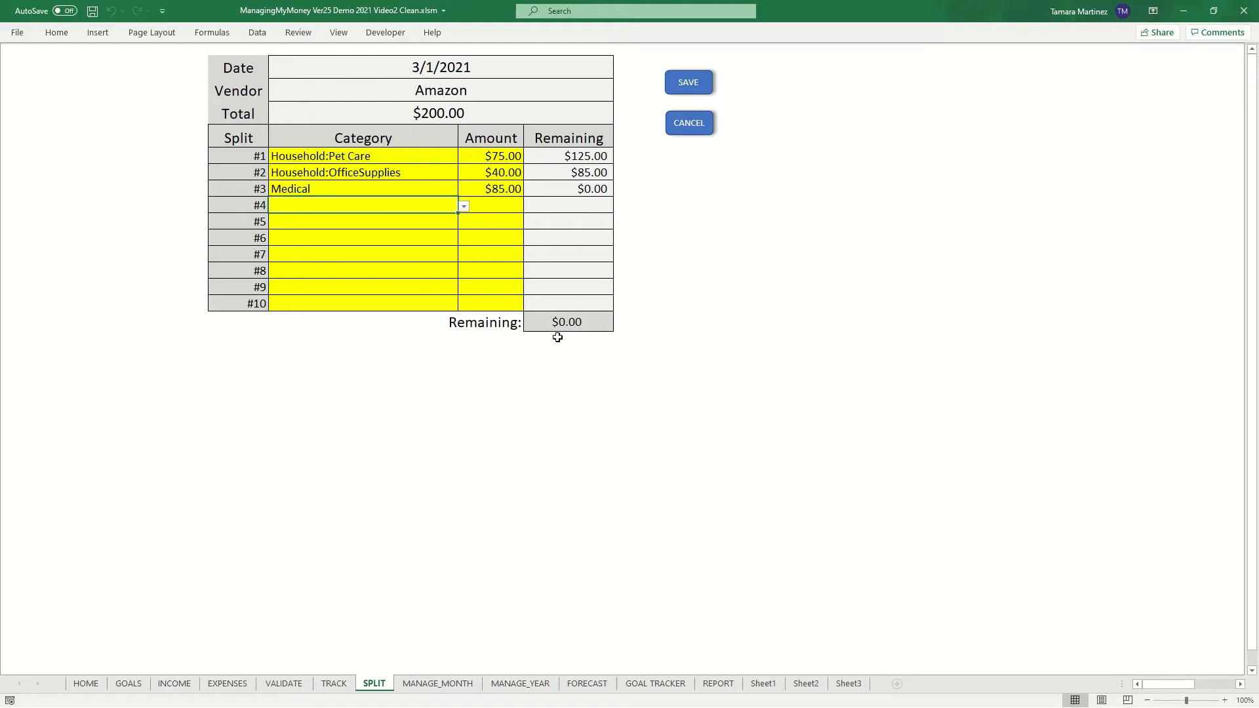
left_click(699, 122)
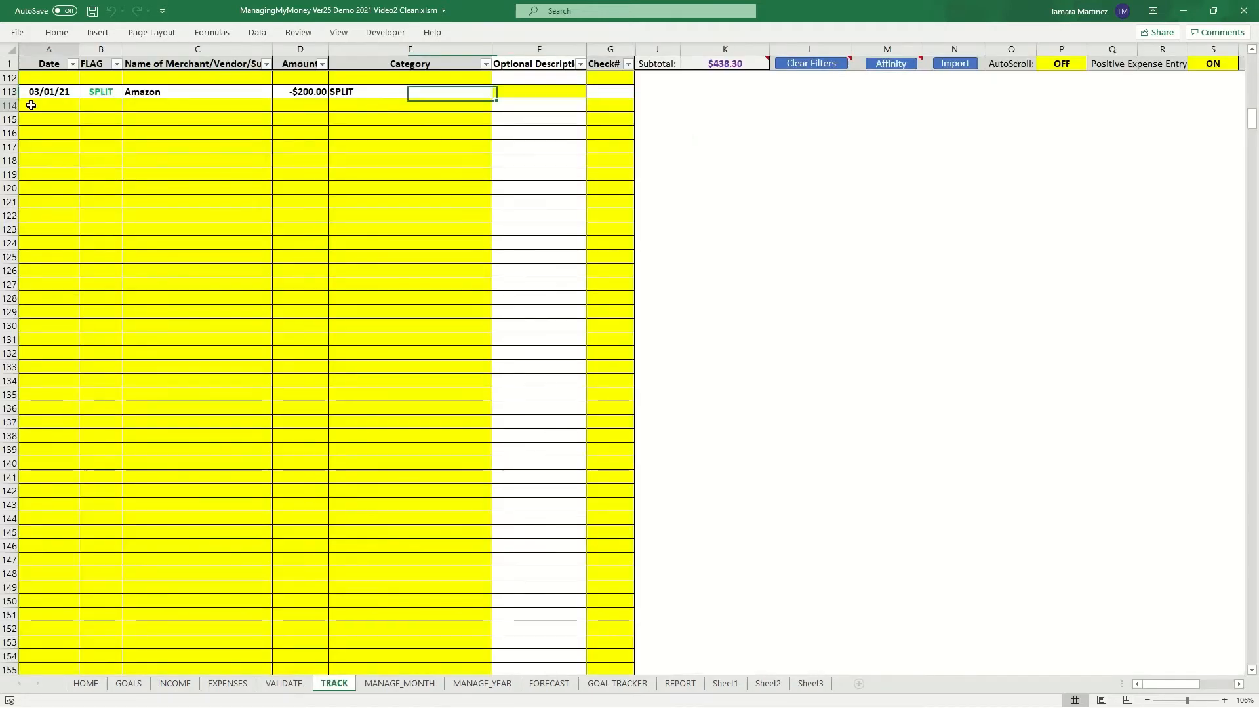
- Enter the date 03/02/21 in the first empty transaction row below the Amazon split entry
left_click(32, 105)
type("3")
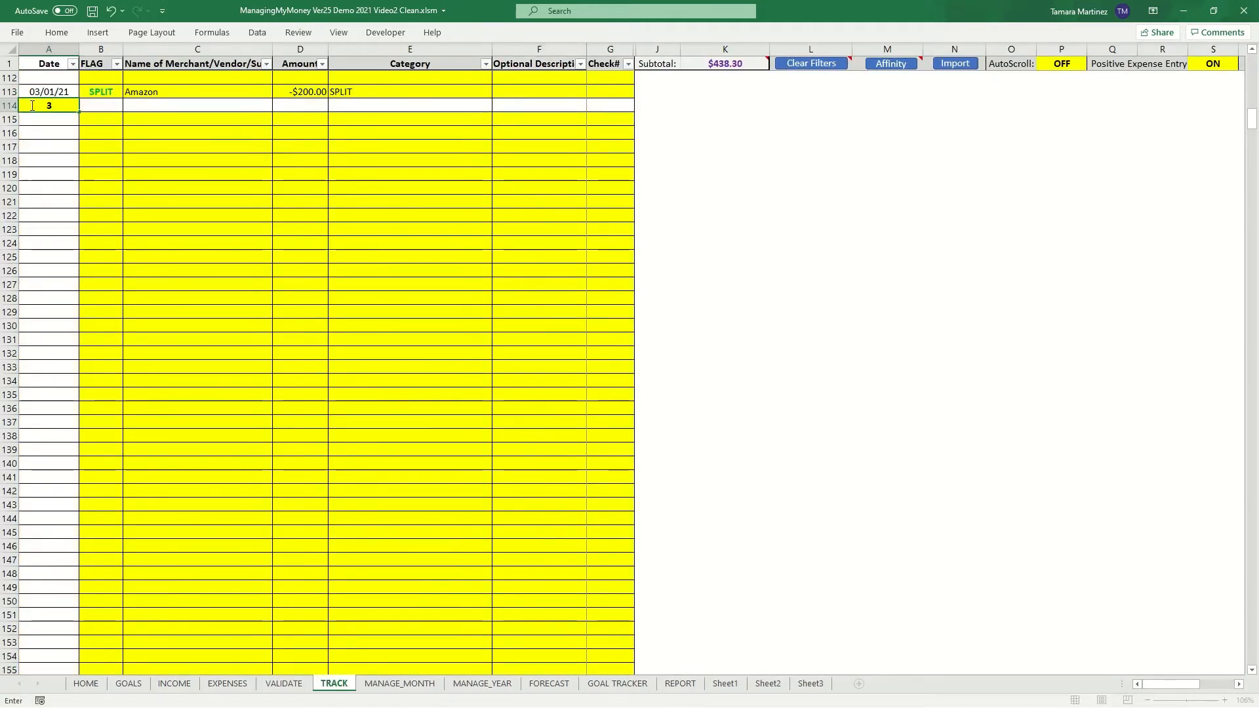
type("2")
key("BackSpace")
type("/2/21")
key("Tab")
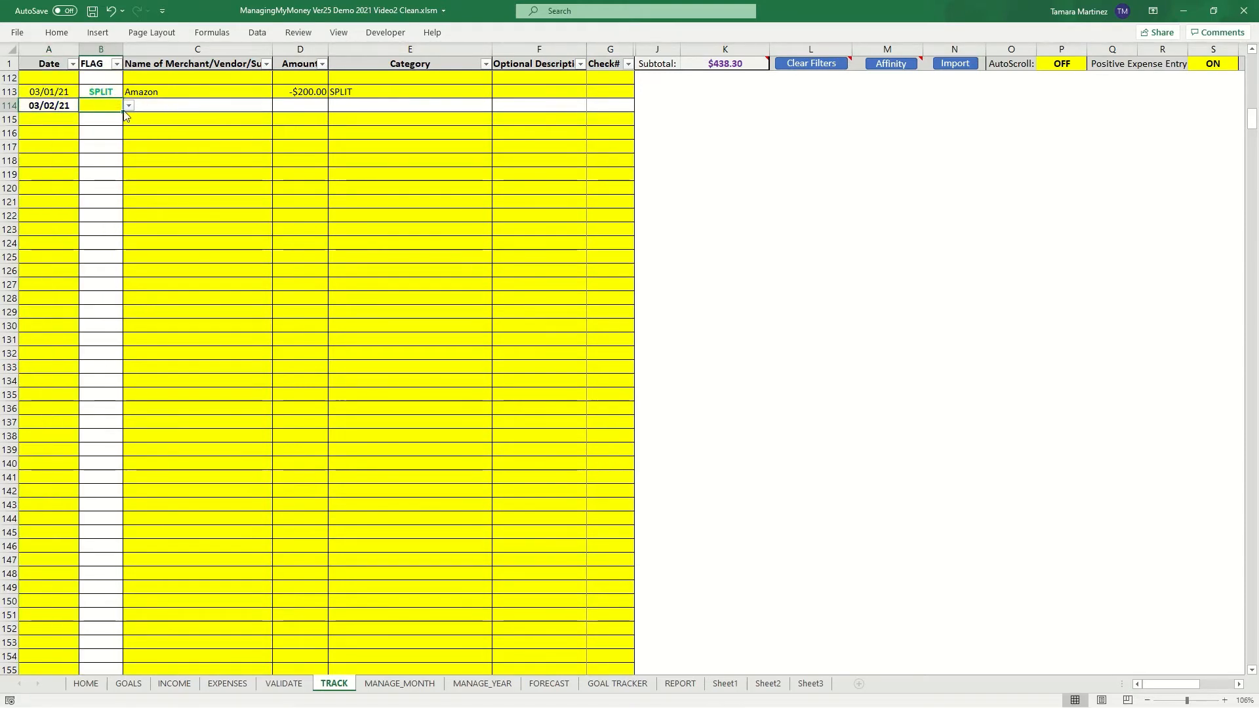
- Enter Walmart as the merchant with an amount of 100 for the 03/02/21 transaction
key("Tab")
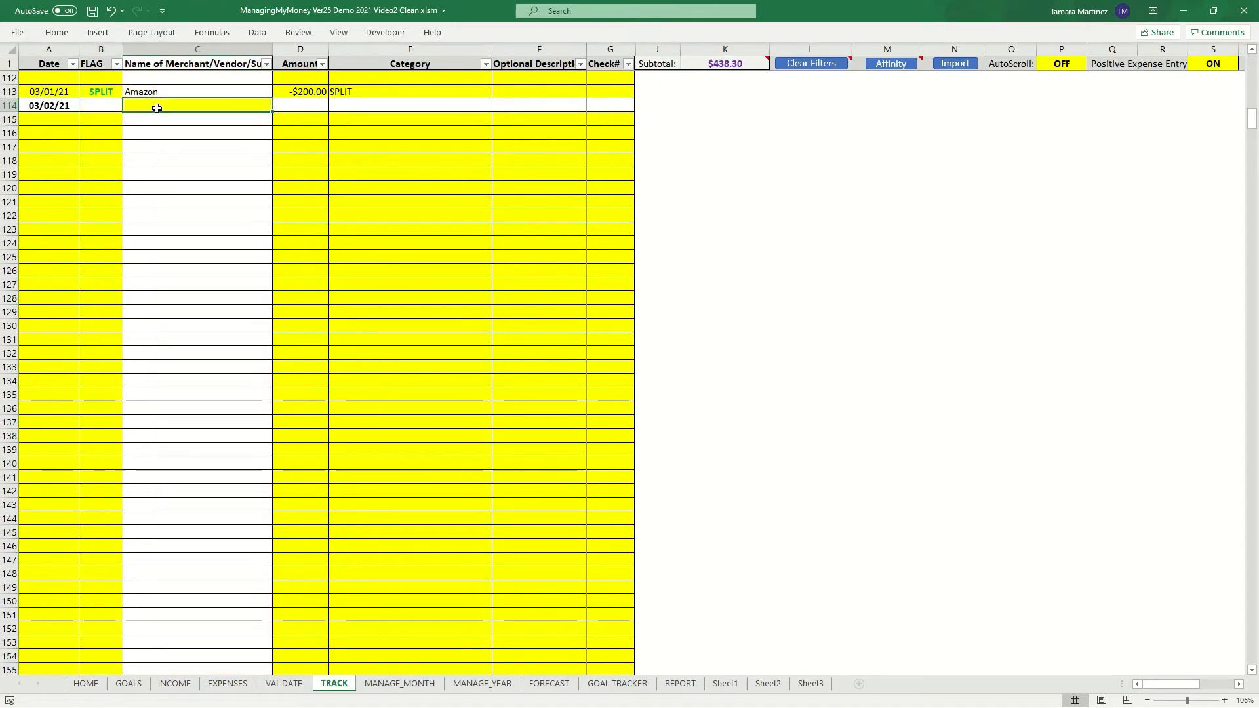
type("Walmart")
key("Tab")
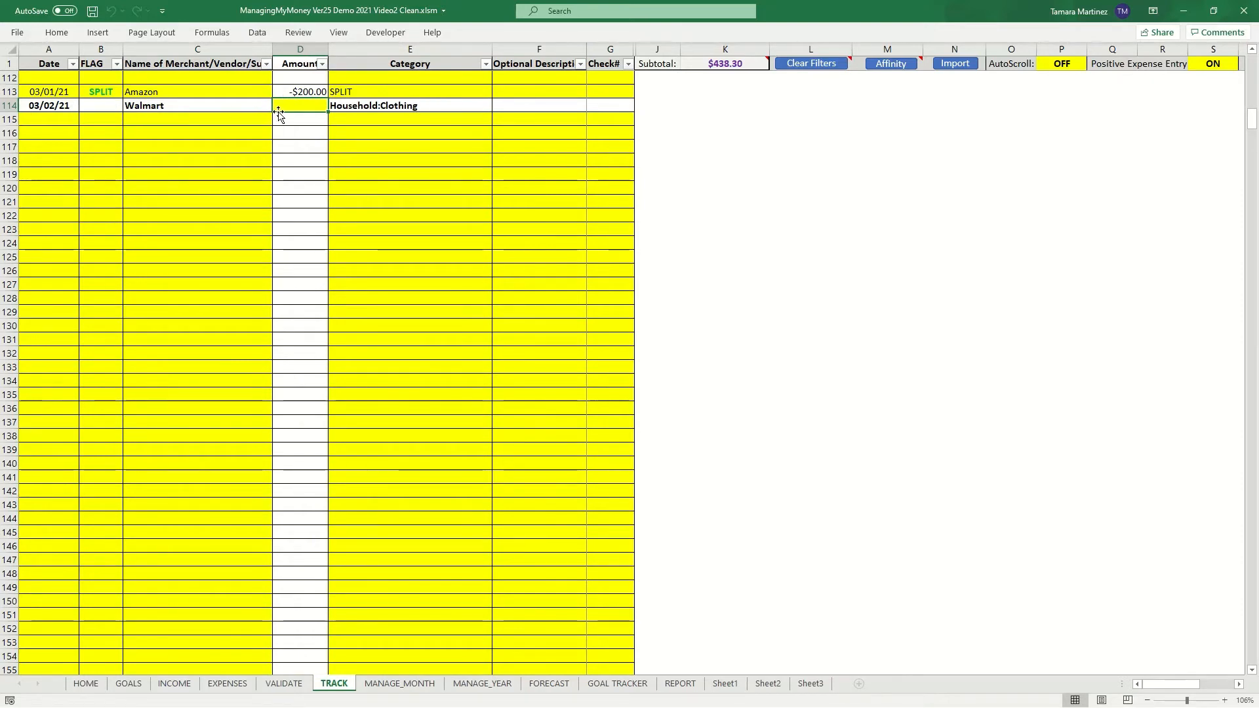
type("1")
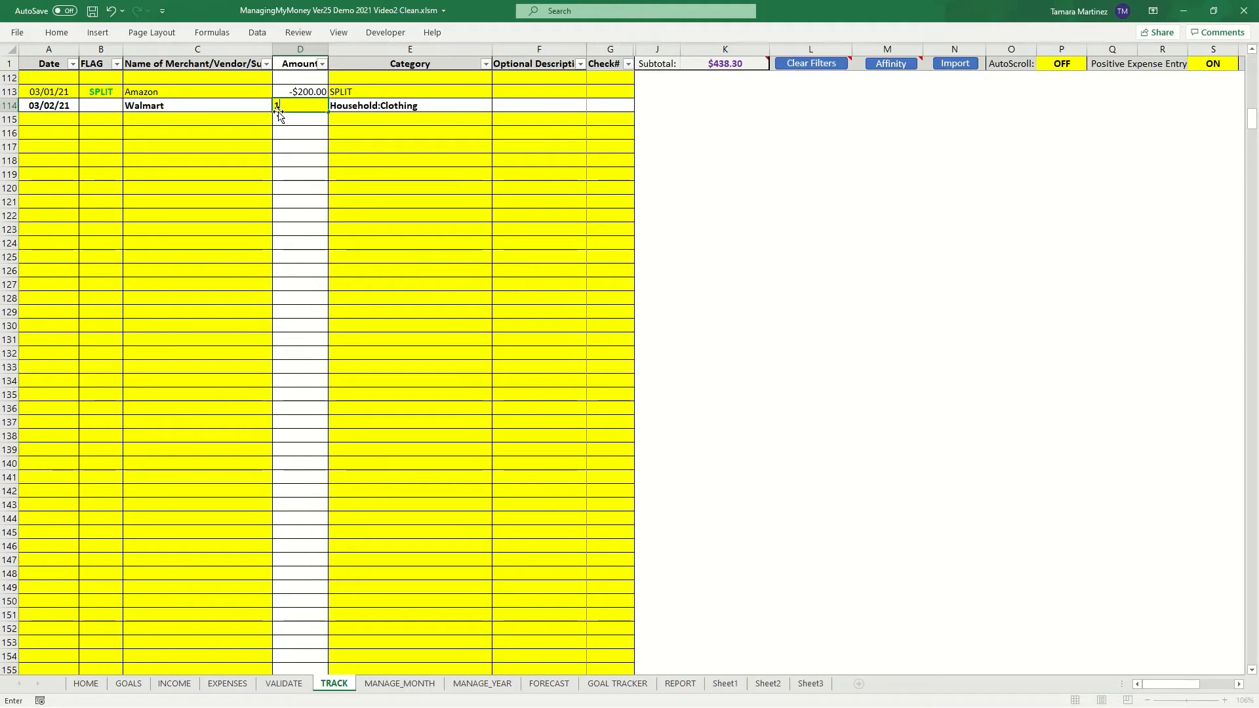
type("00")
left_click(154, 110)
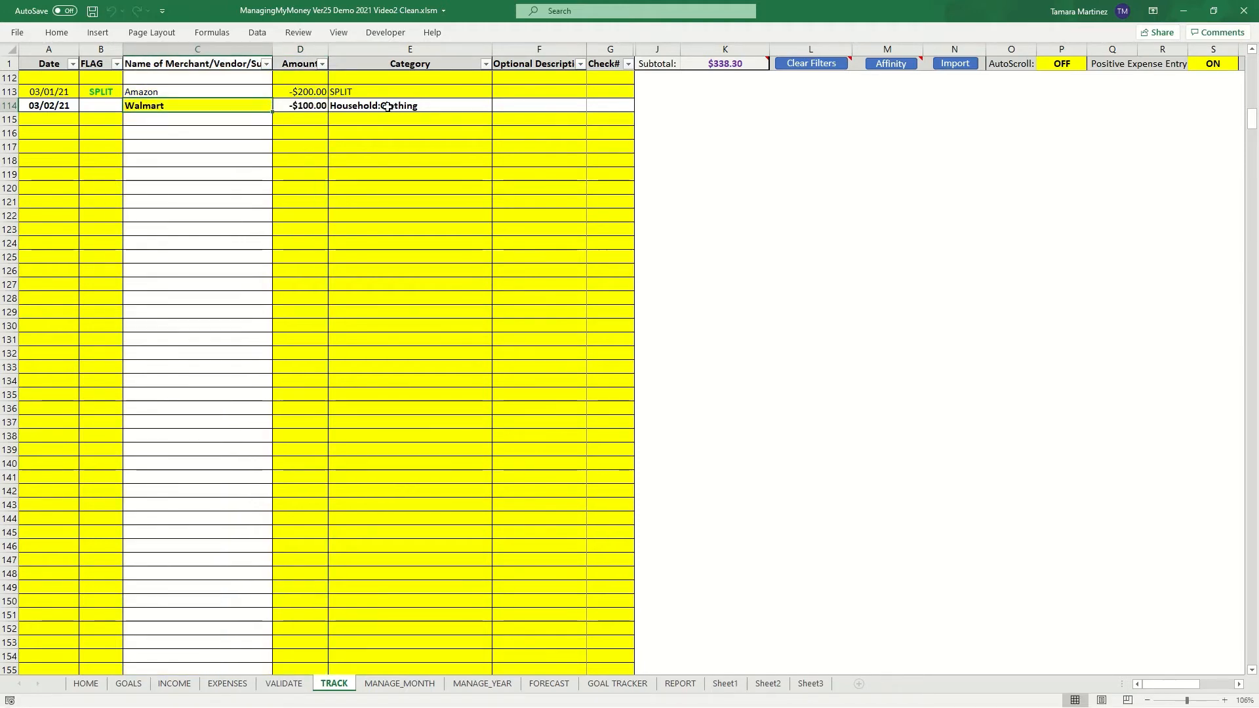
- Flag the Walmart transaction as SPLIT
left_click(362, 106)
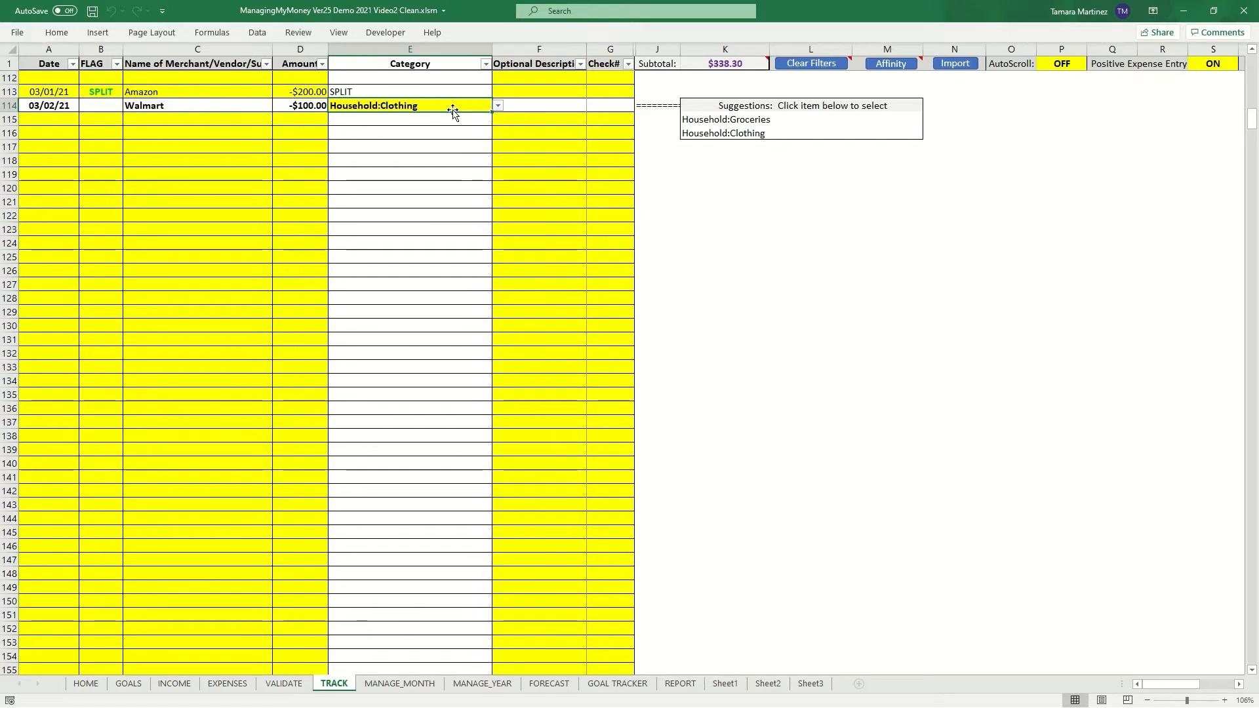
scroll(63, 92, "up", 4)
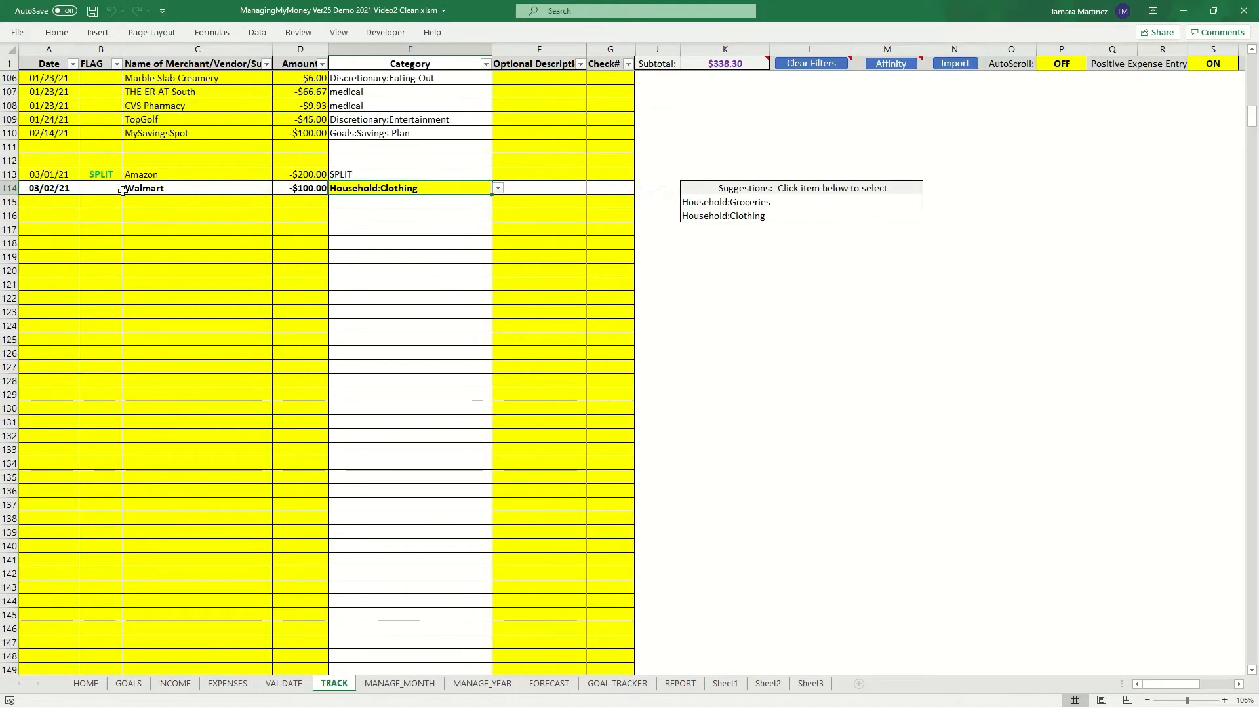
scroll(166, 217, "down", 4)
left_click(115, 107)
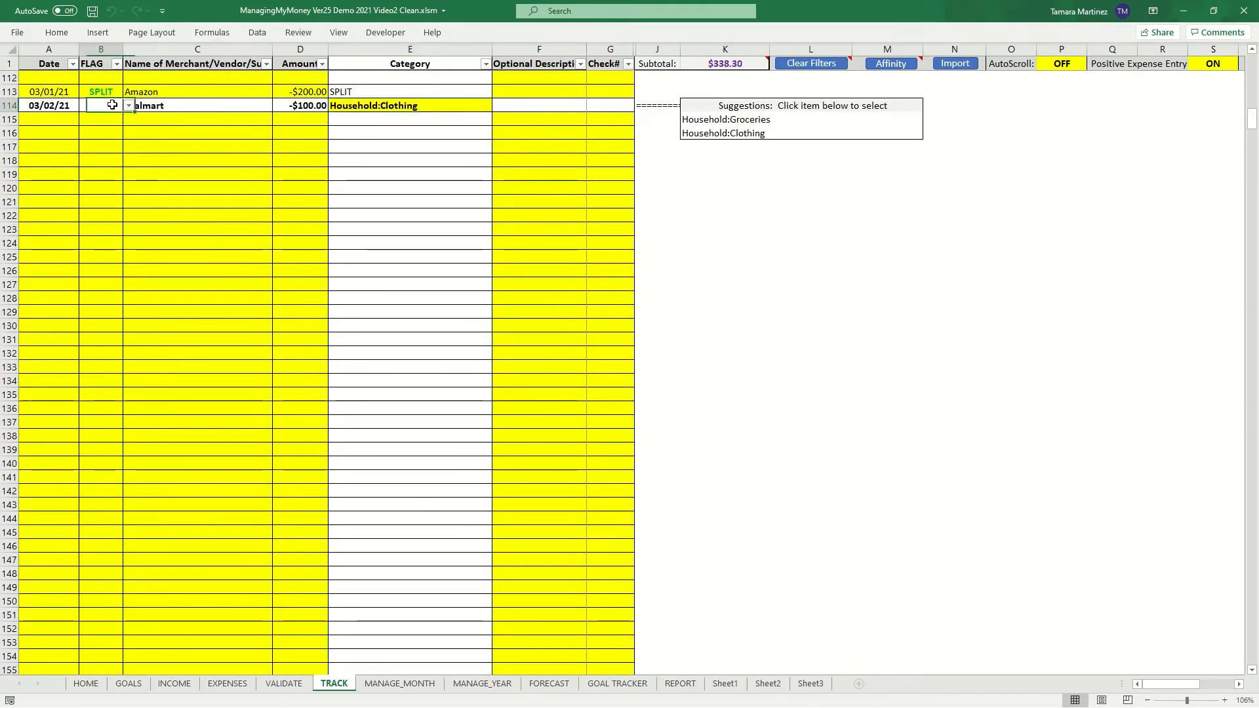
left_click(129, 107)
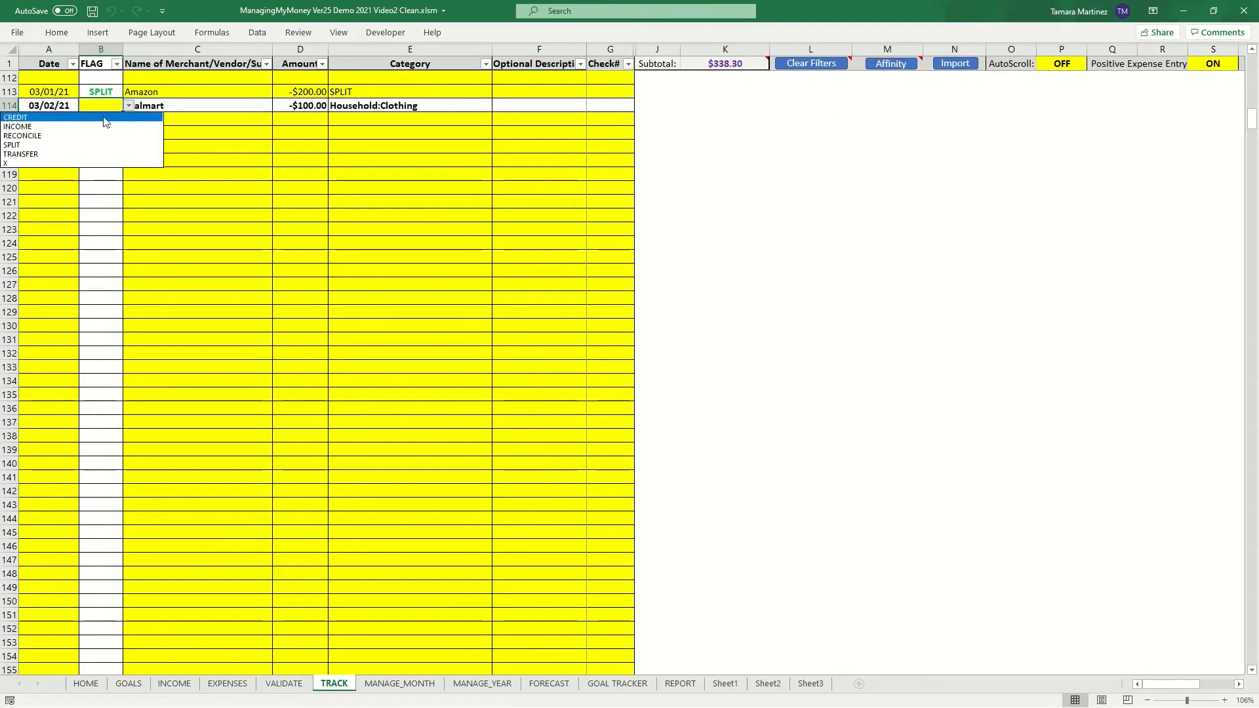
left_click(60, 146)
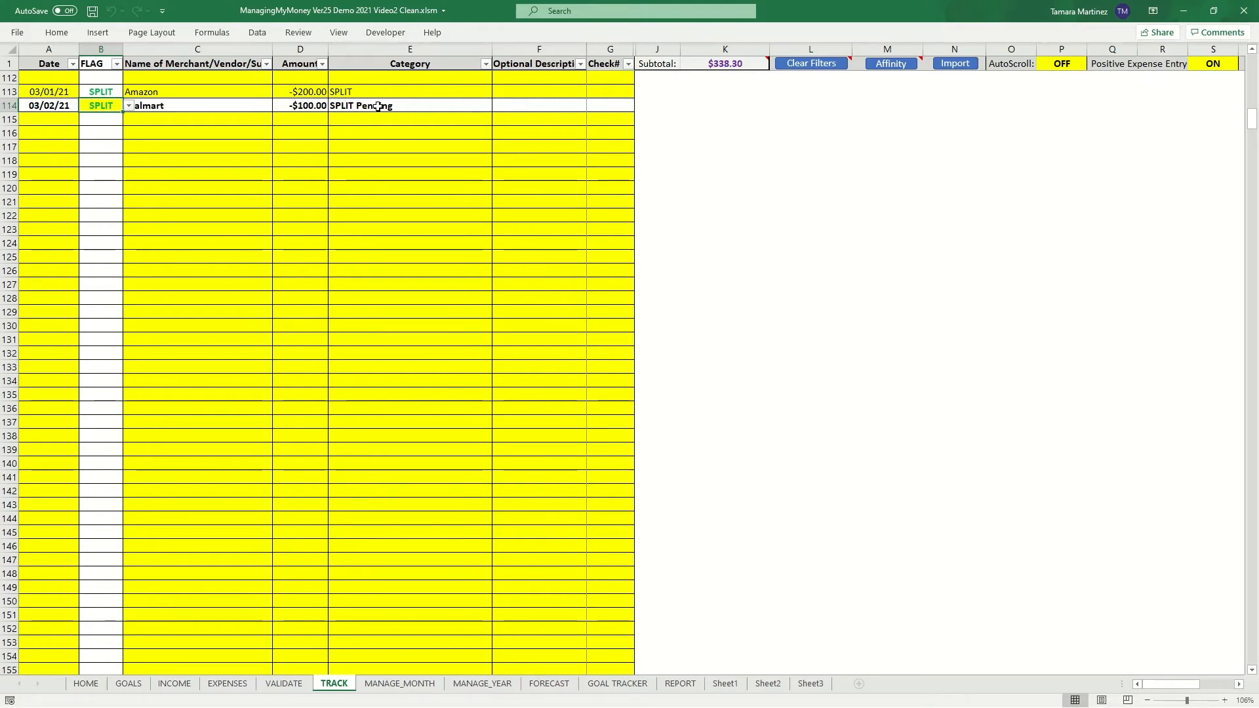
- Open the Walmart split breakdown and set split #1 to Household:Clothing for $45
left_click(379, 106)
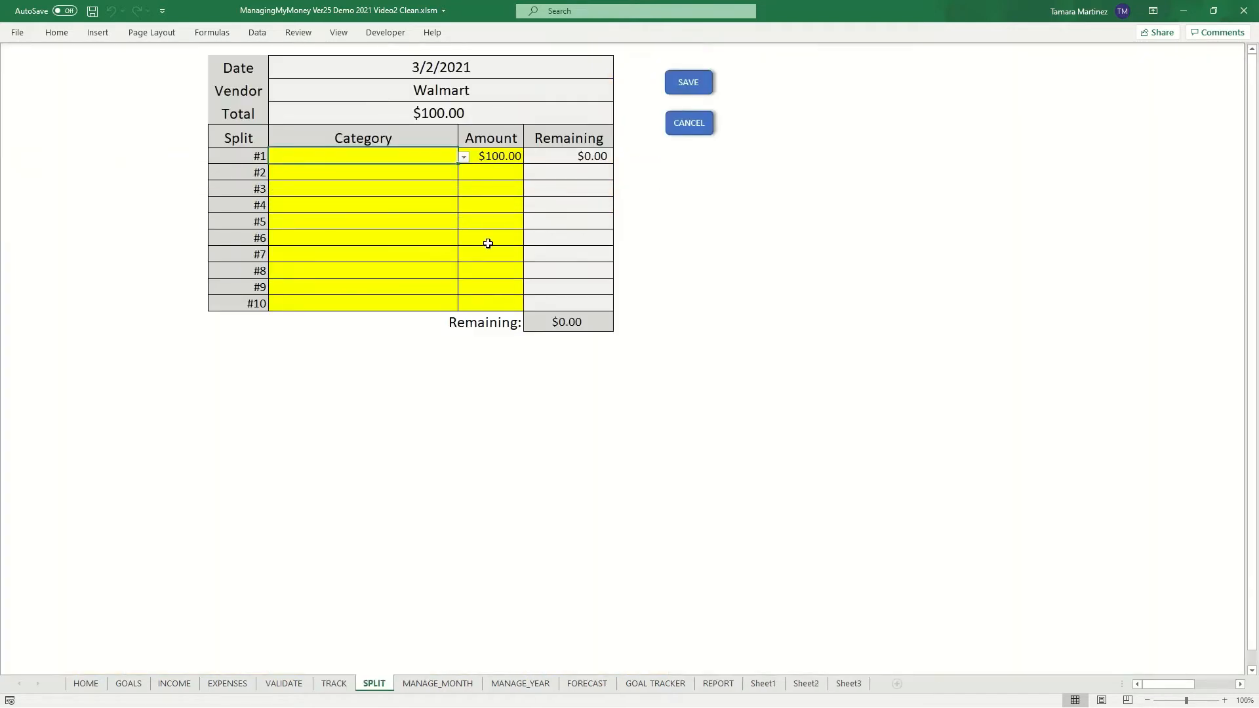
left_click(463, 158)
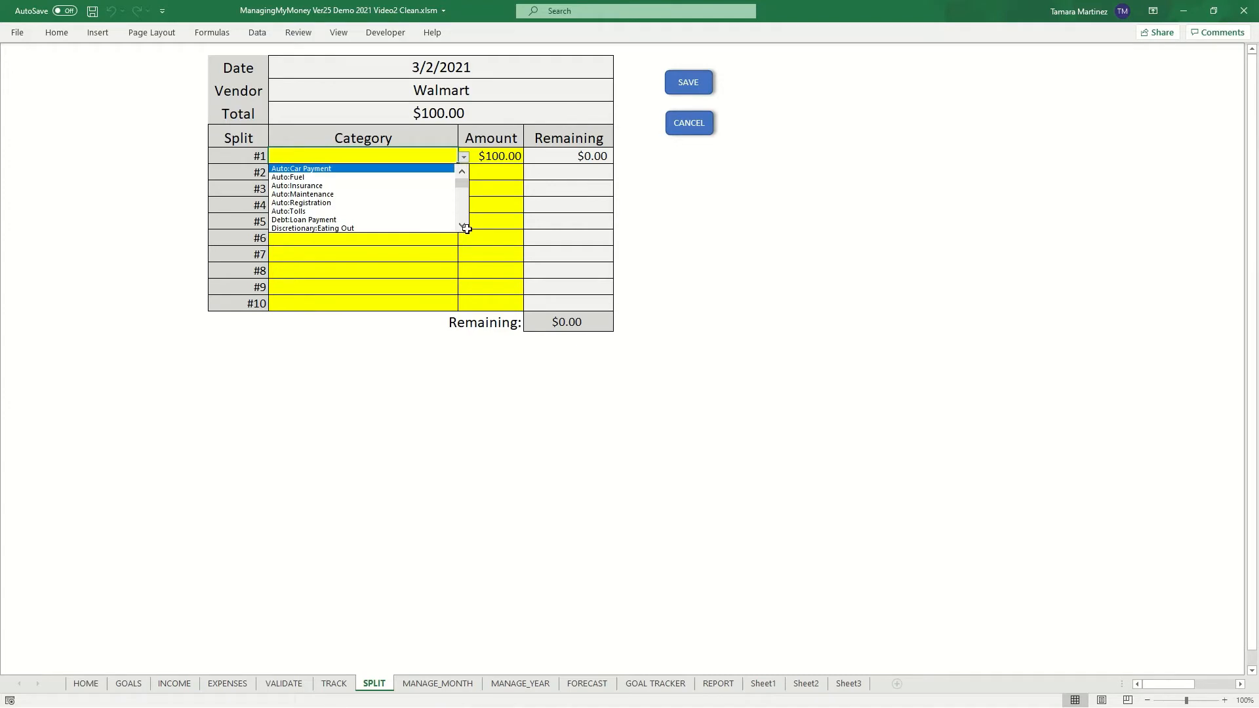
left_click(465, 158)
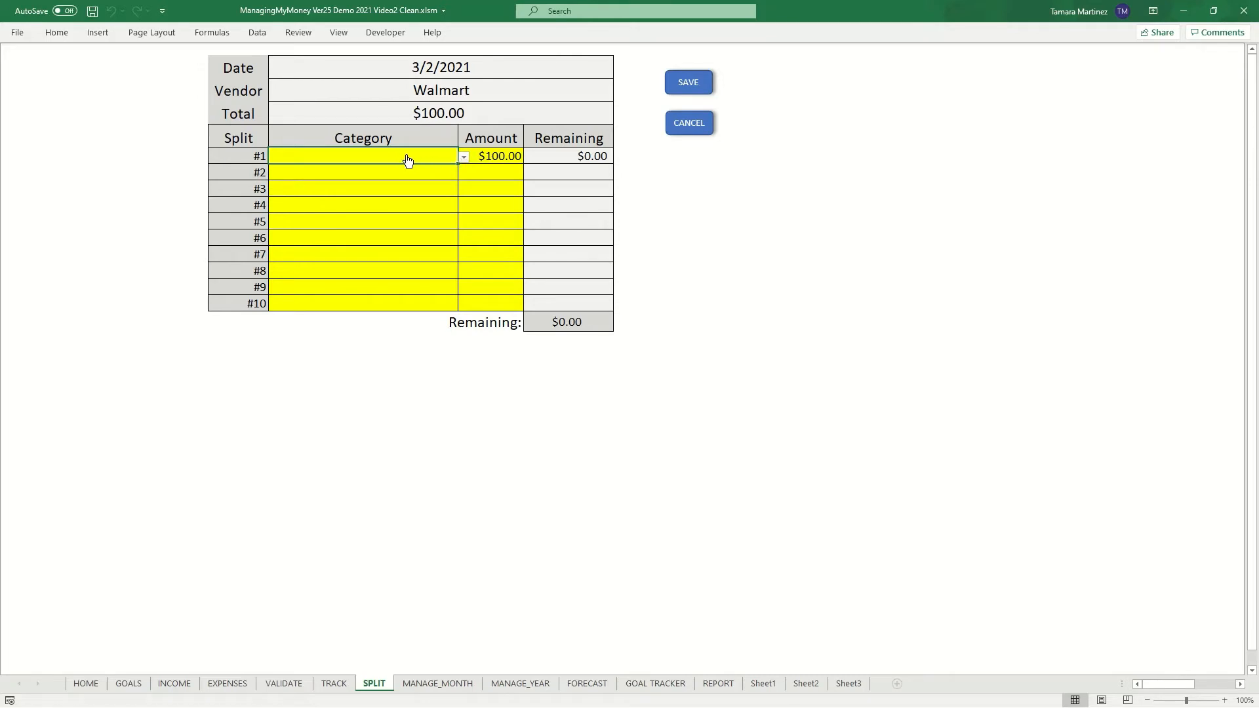
left_click(464, 157)
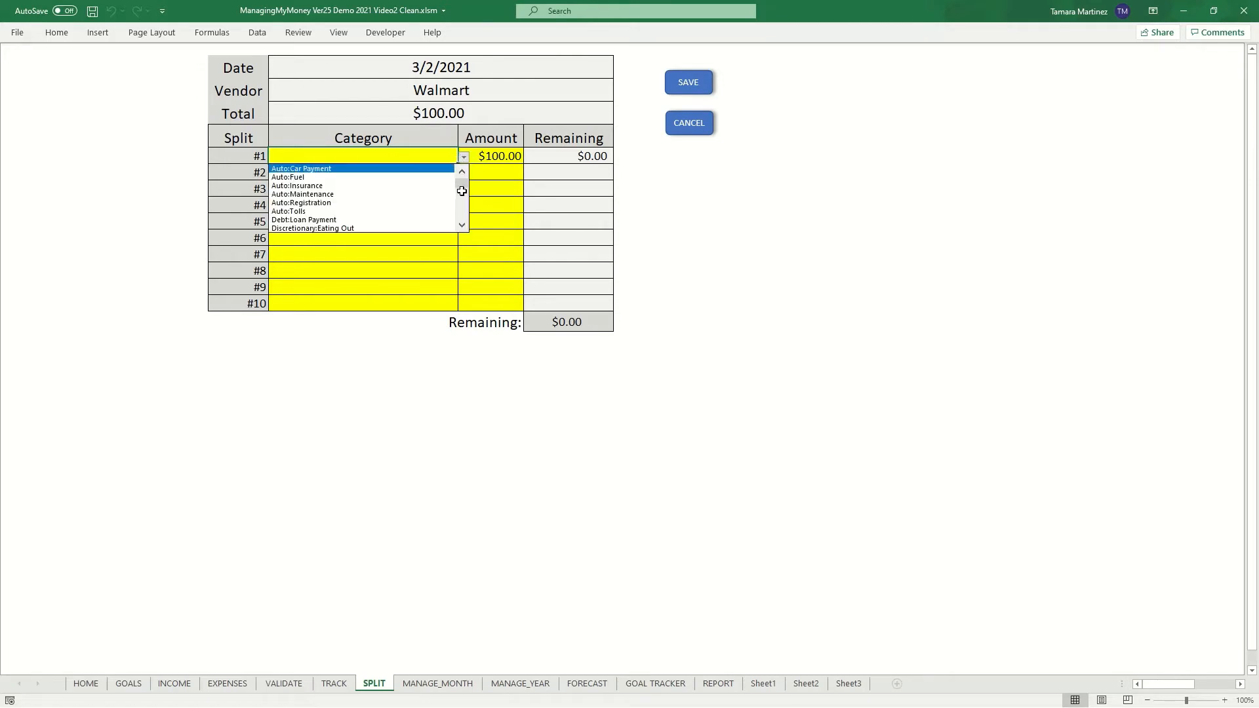
left_click_drag(464, 186, 462, 200)
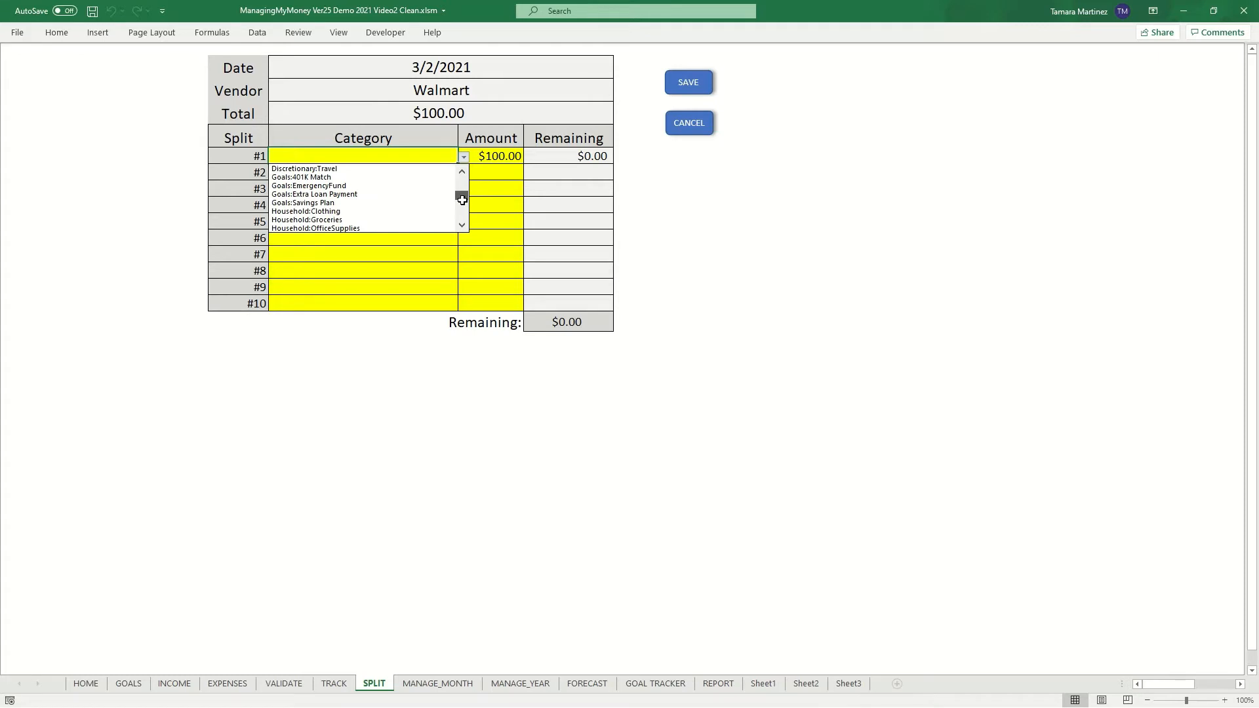
left_click(366, 211)
left_click(425, 180)
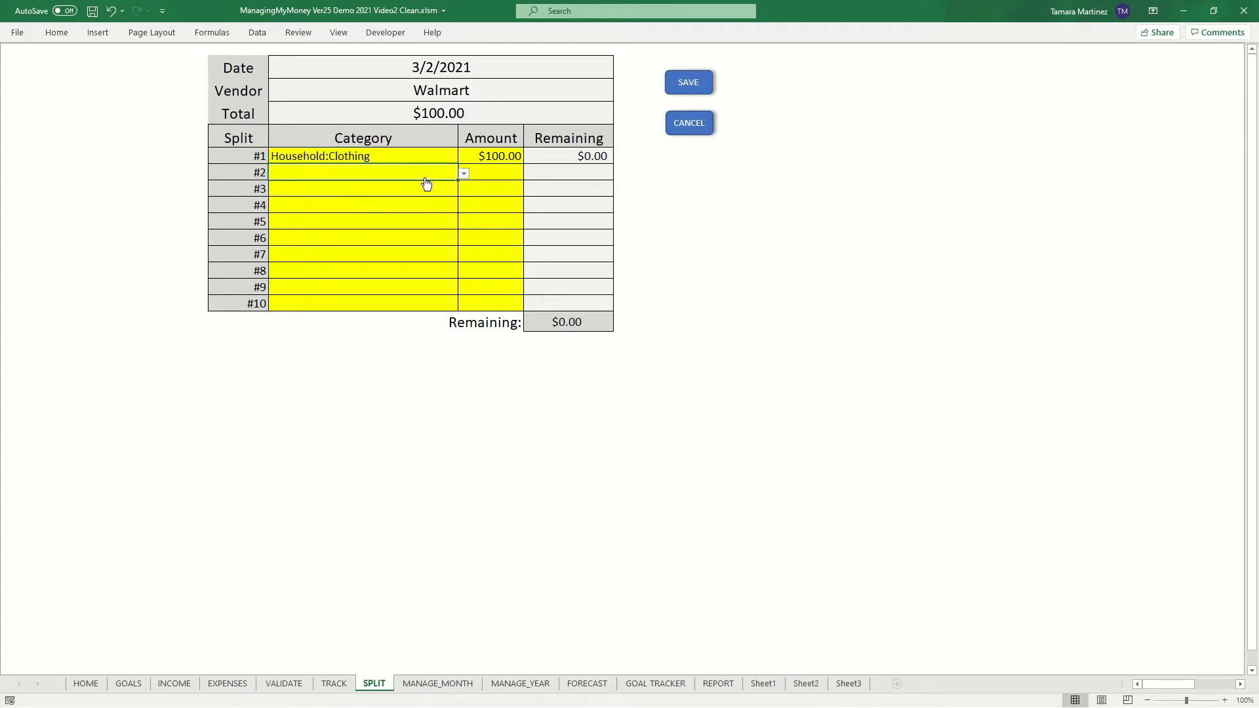
left_click(486, 161)
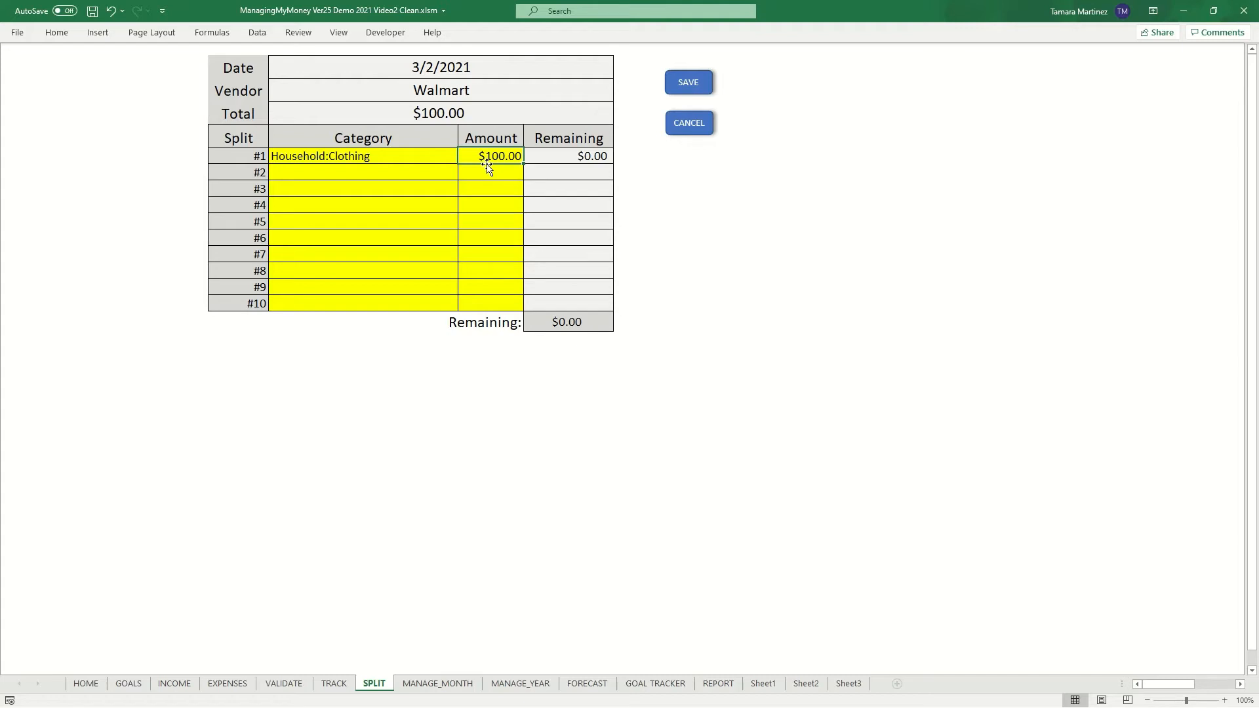
type("4")
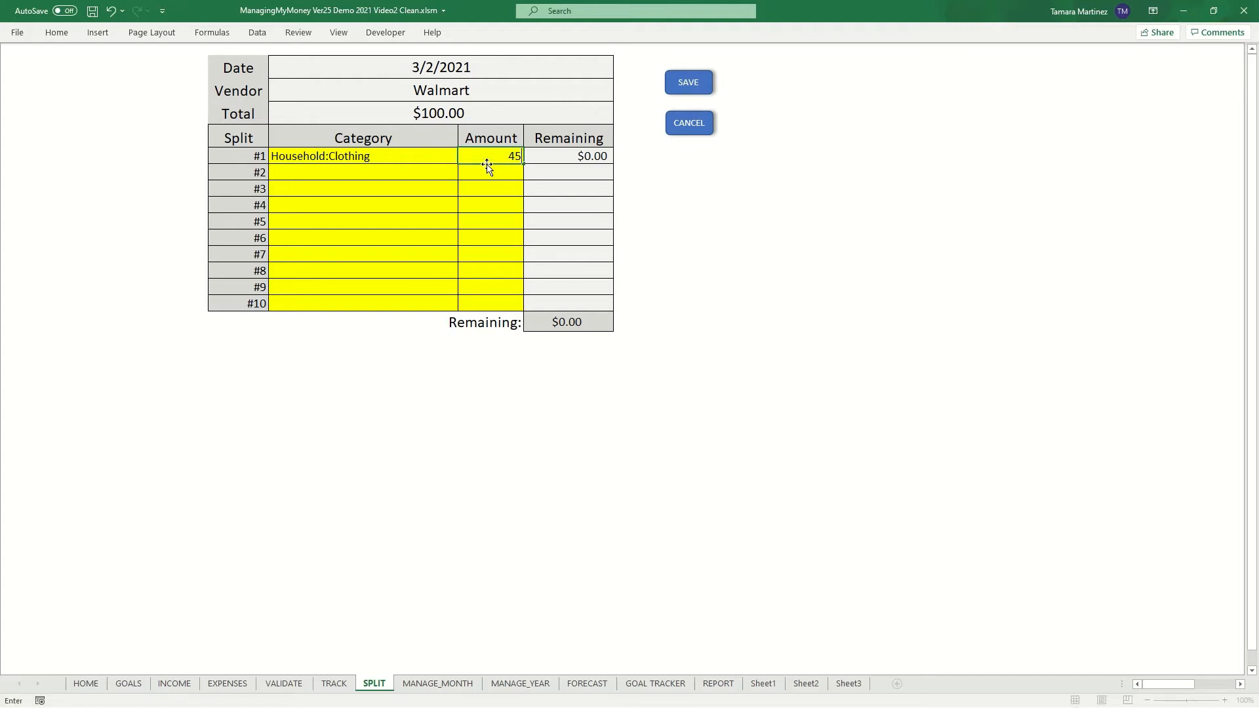
type("5")
key("Return")
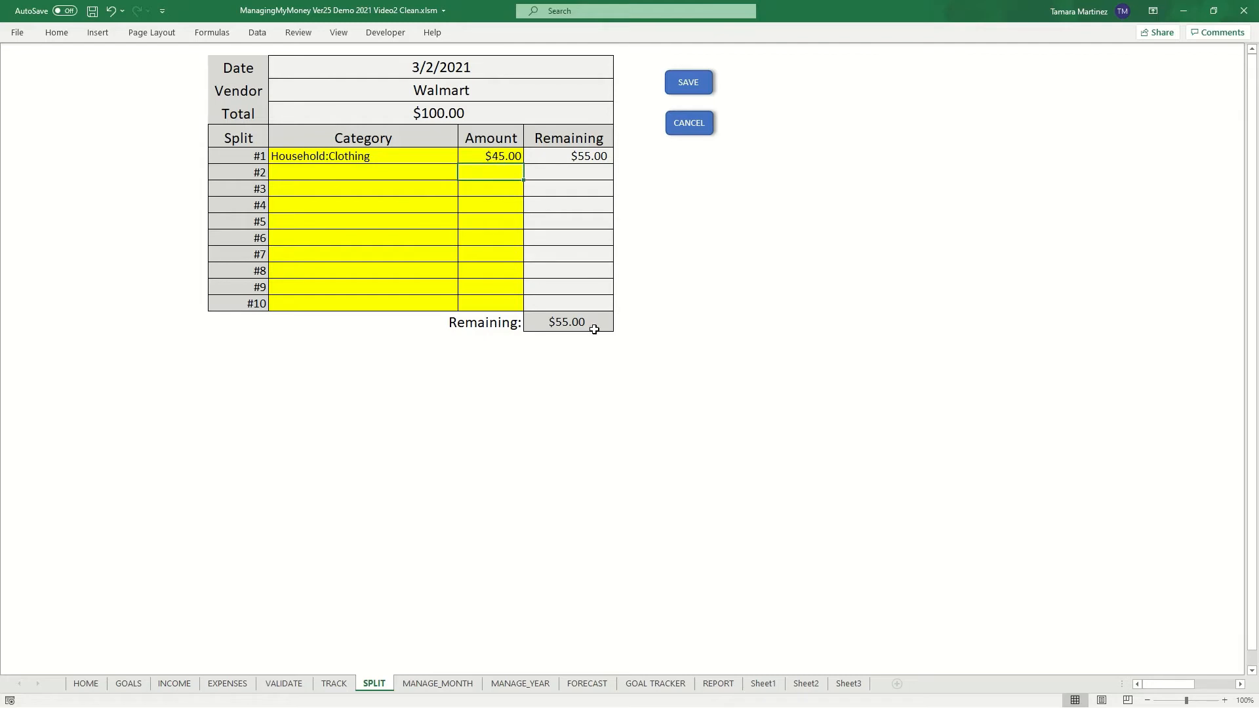
- Set split #2 to Household:Groceries for $50
left_click(363, 175)
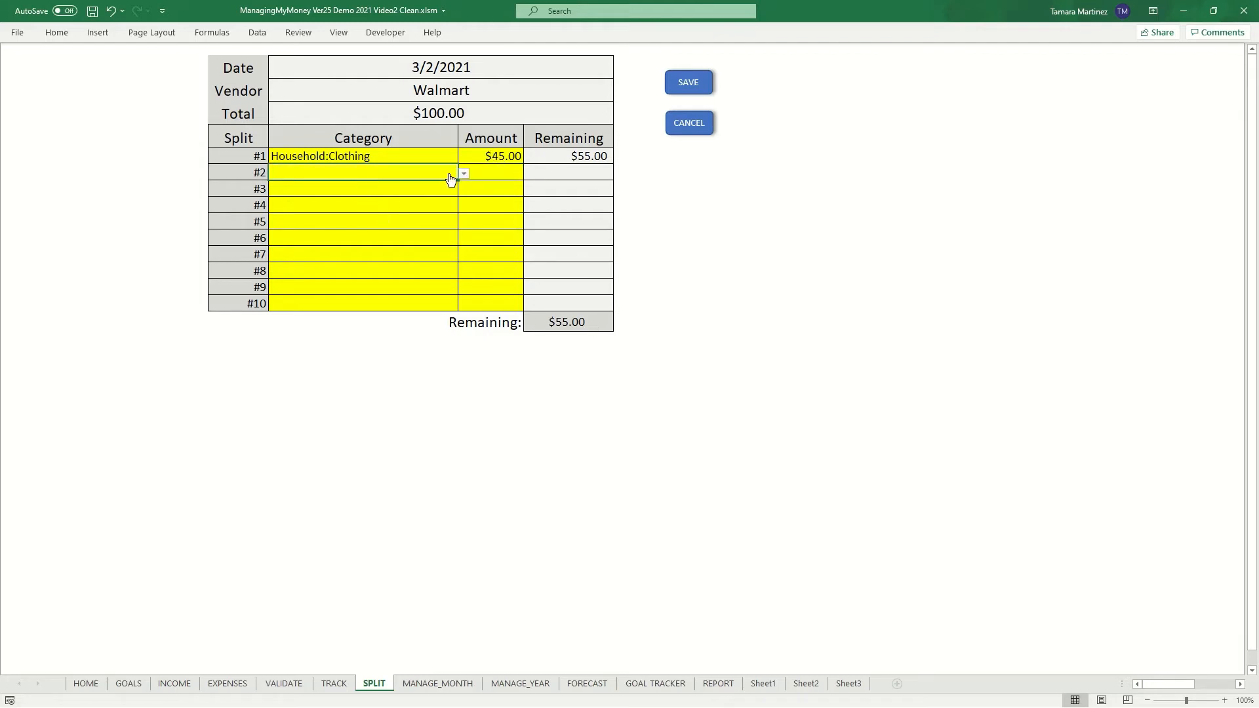
left_click(463, 174)
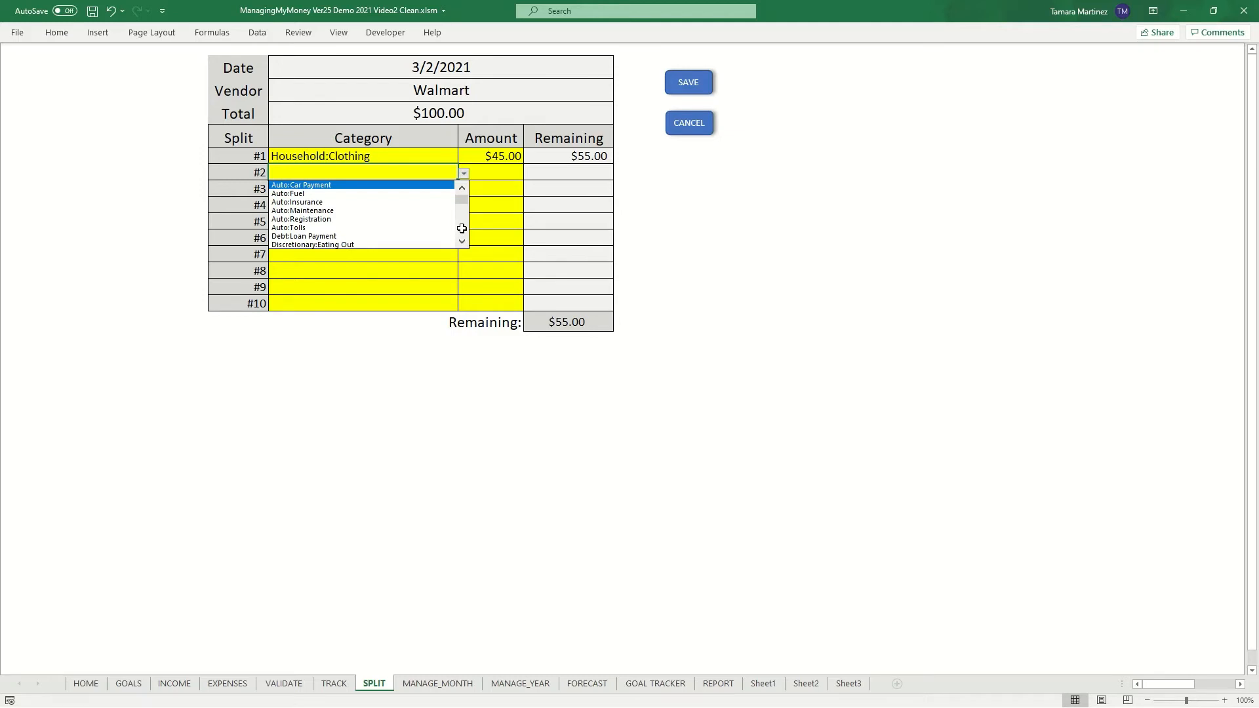
left_click(462, 228)
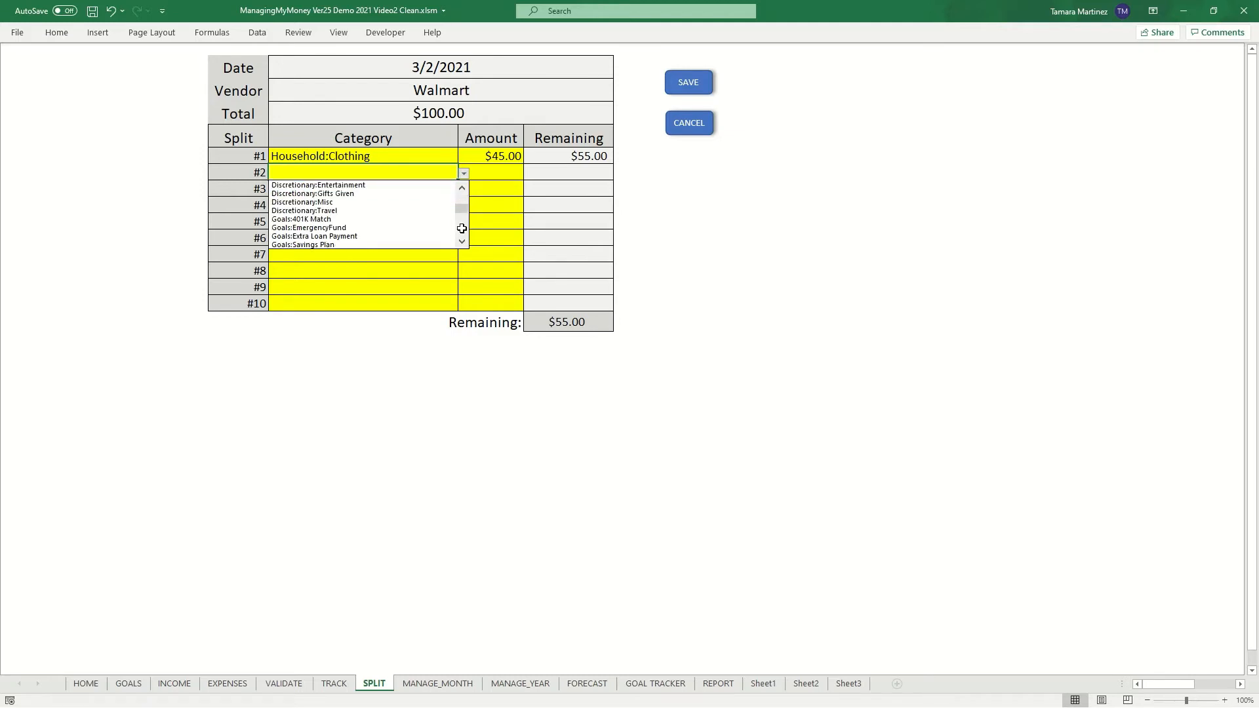
left_click(462, 228)
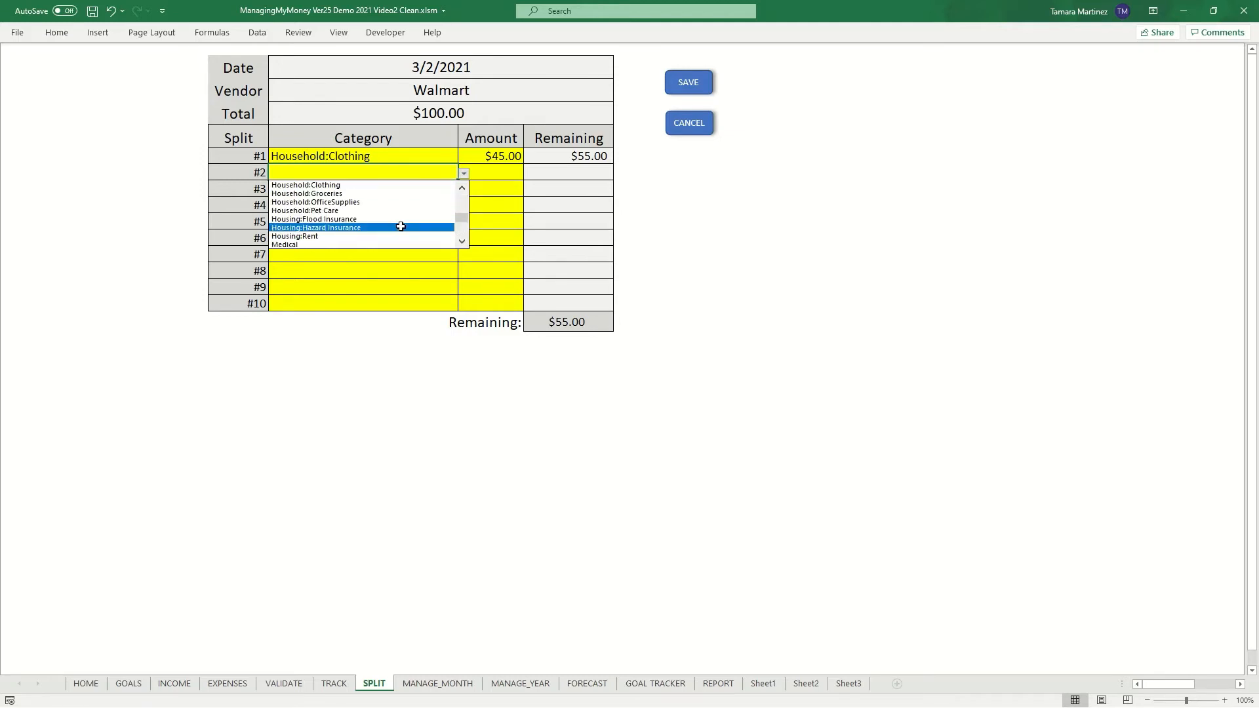
left_click(374, 193)
left_click(482, 169)
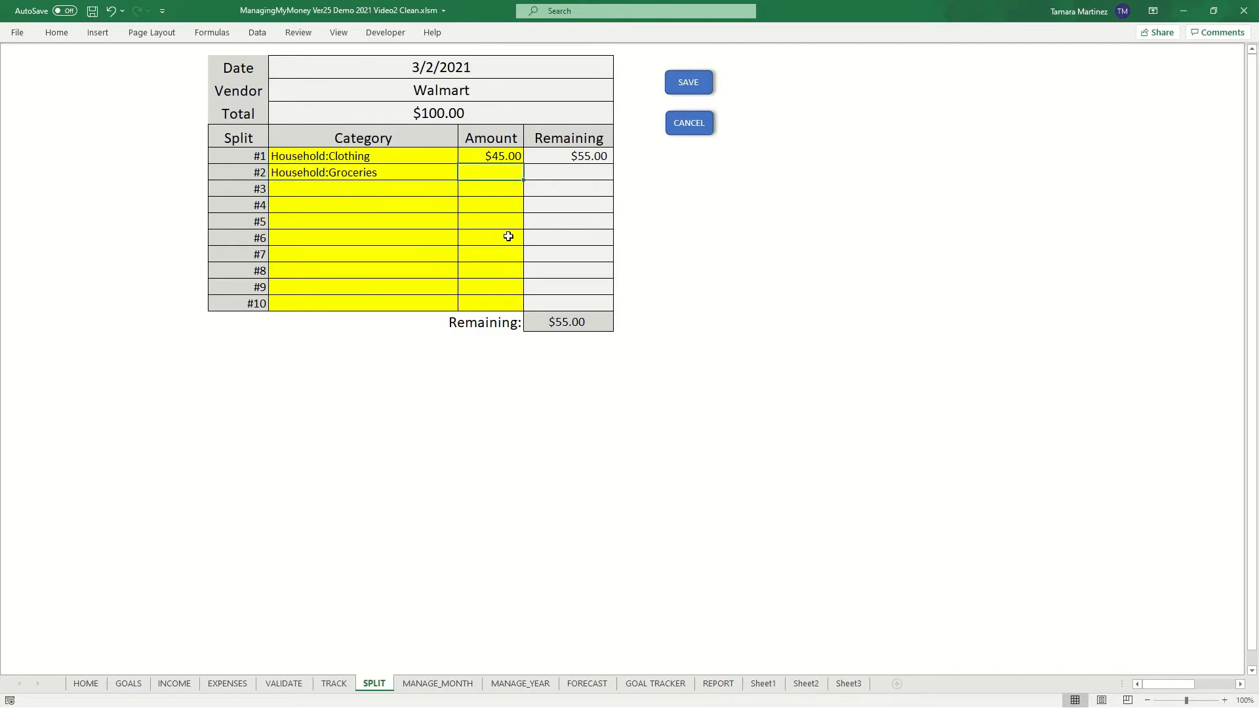
type("50")
key("Return")
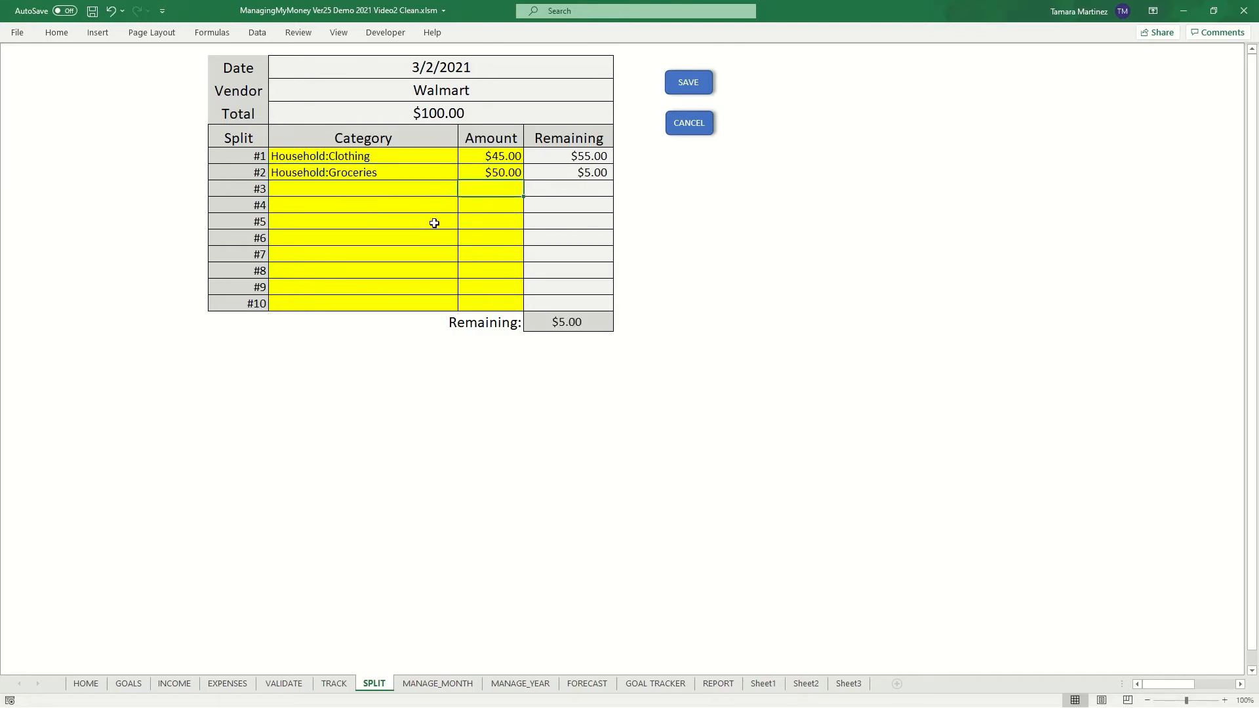
- Set split #3 to Discretionary:Misc for $5
left_click(436, 192)
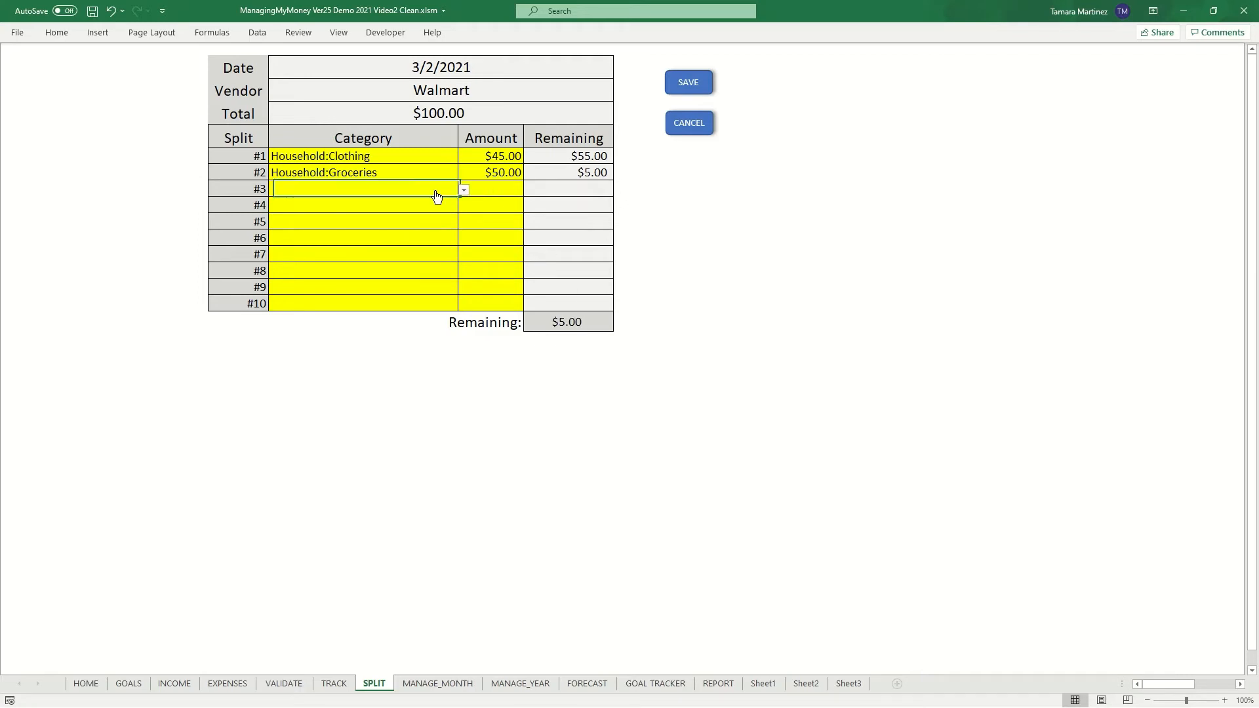
left_click(464, 191)
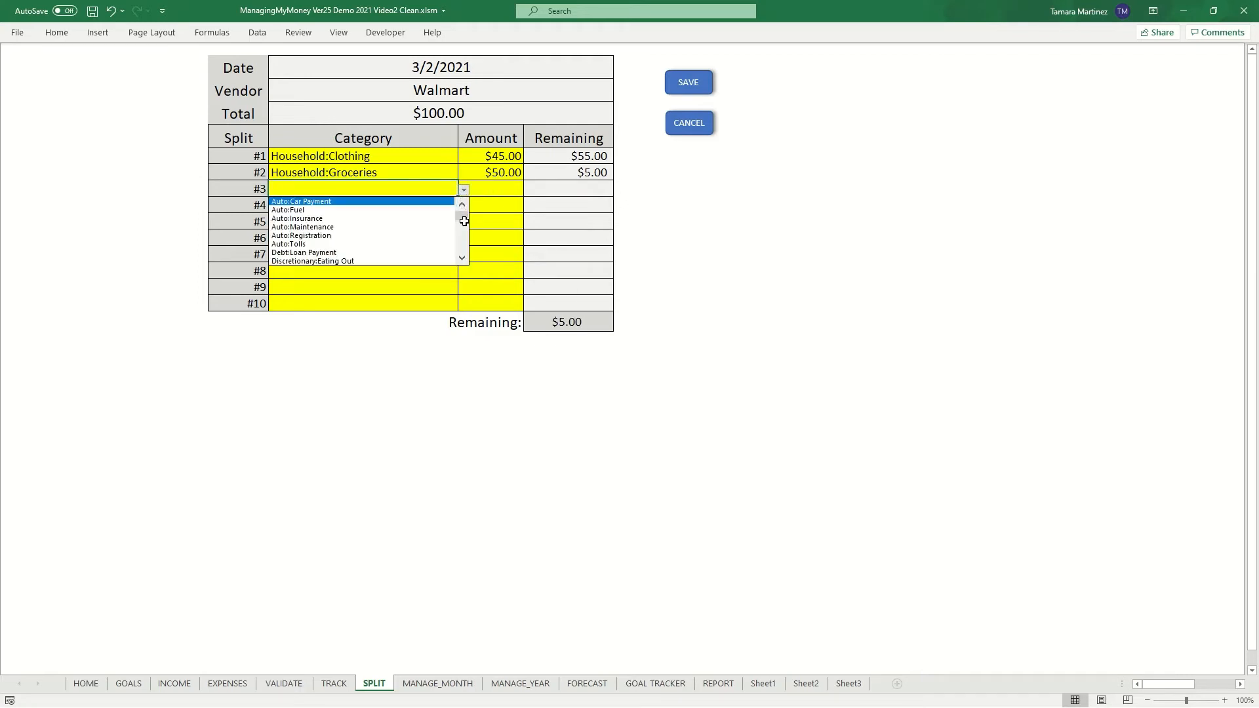
left_click_drag(464, 221, 462, 249)
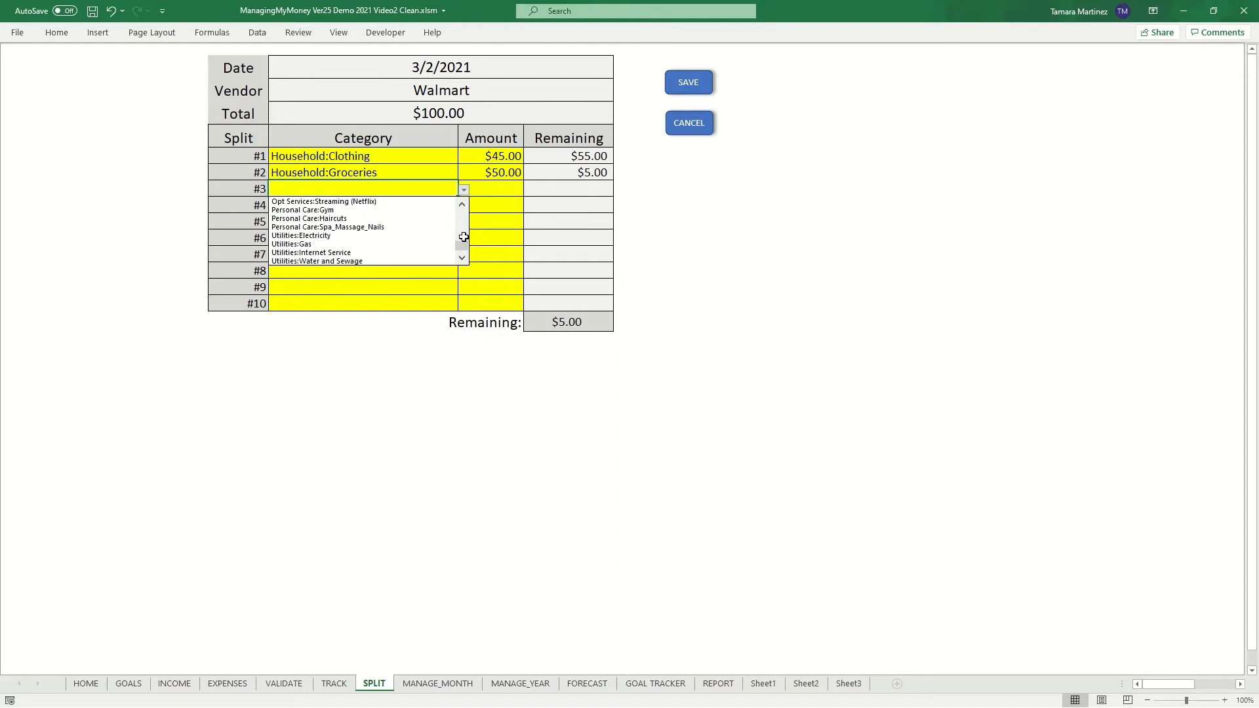
left_click(463, 204)
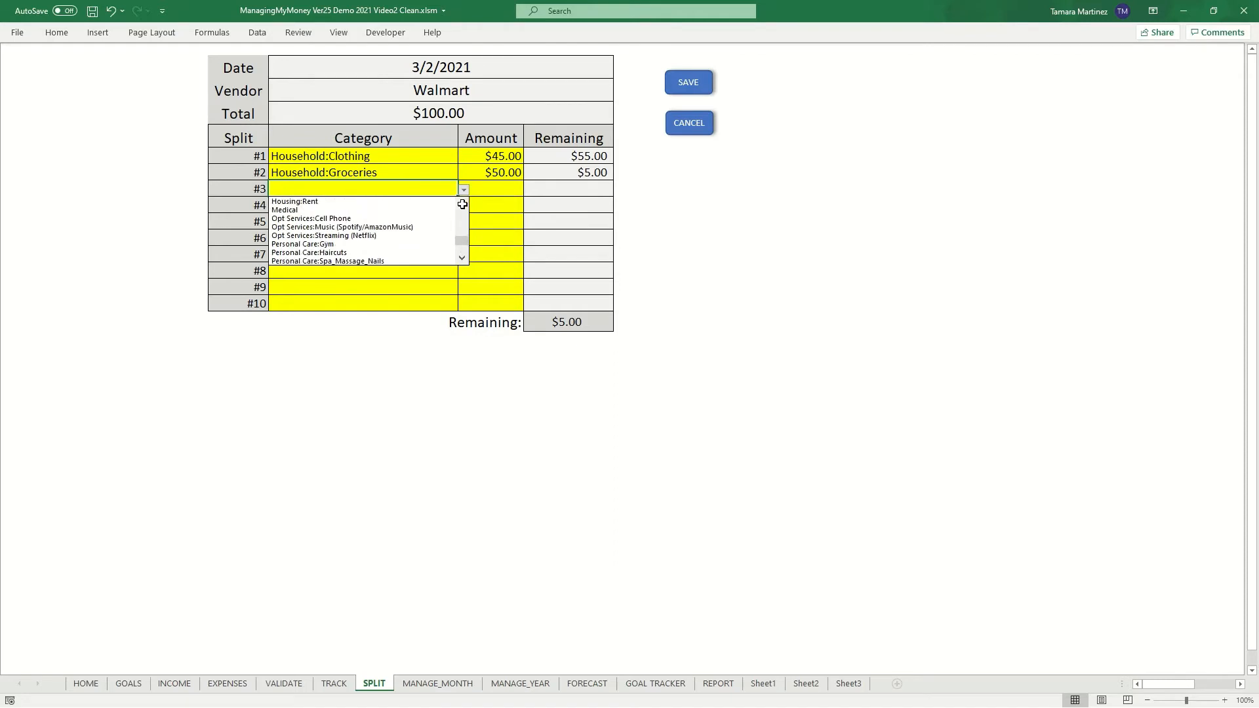
left_click(462, 205)
left_click(463, 205)
left_click(463, 205)
left_click(462, 204)
left_click(462, 204)
left_click(458, 217)
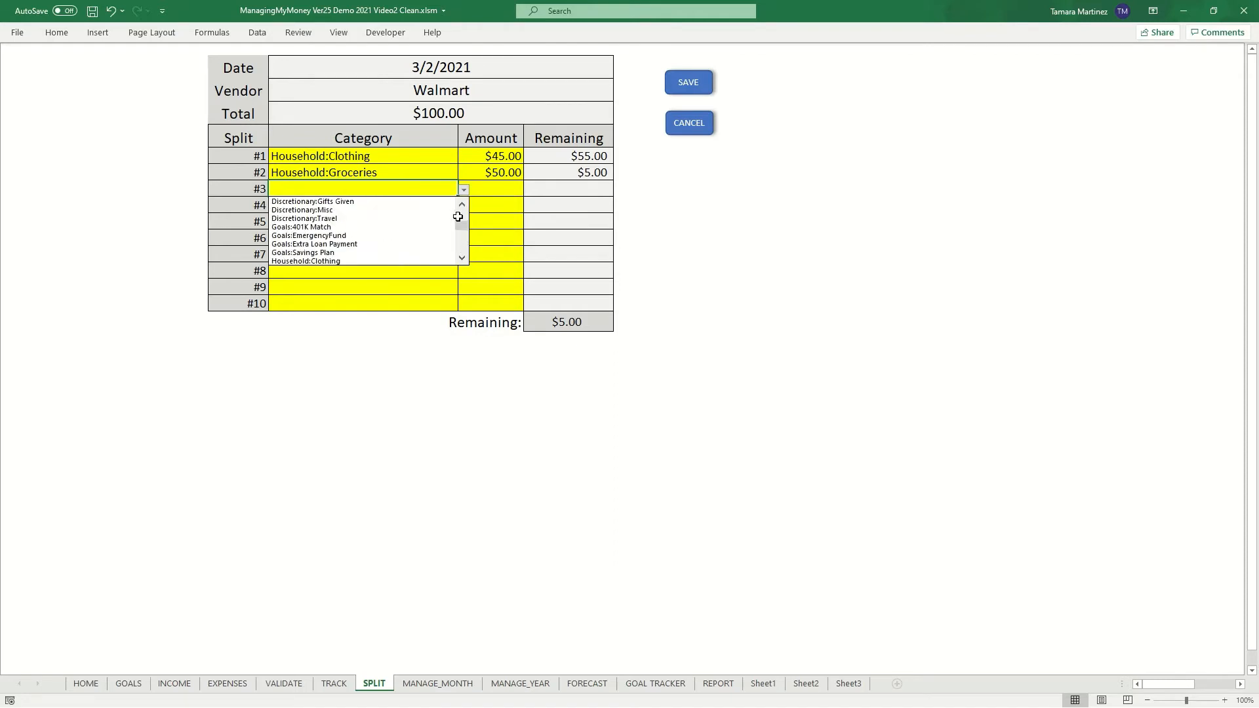
left_click(407, 210)
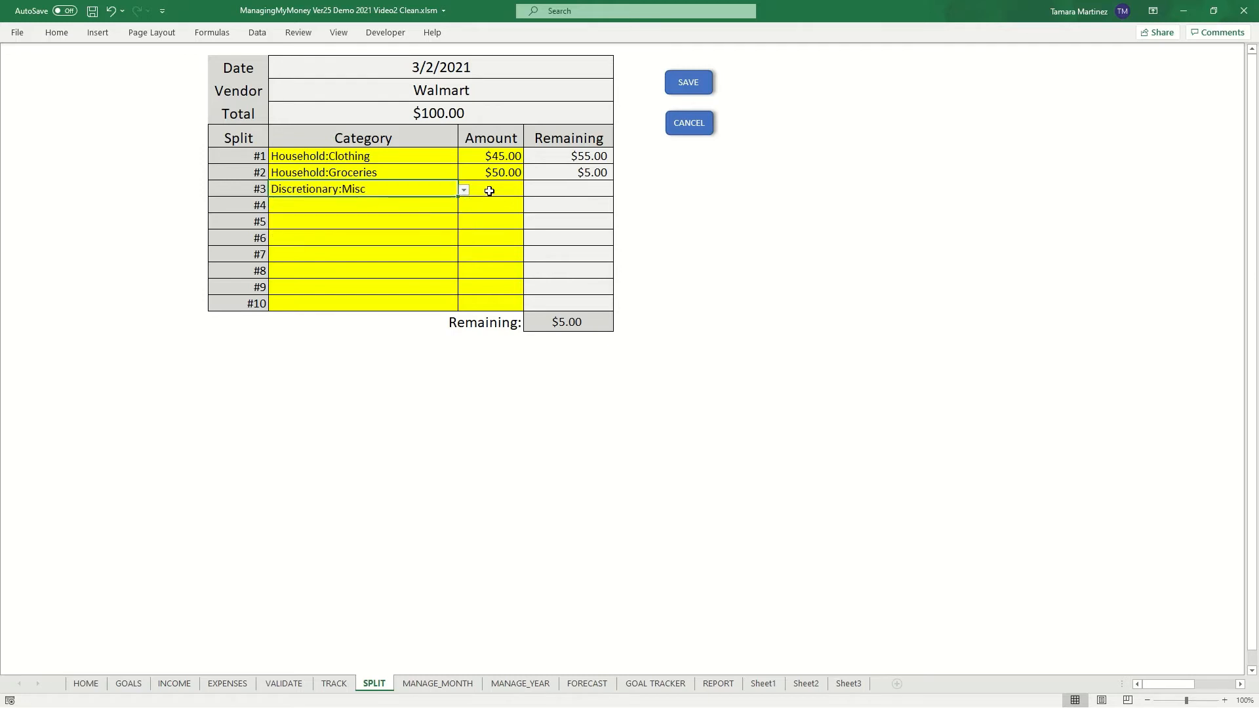
left_click(495, 191)
type("5")
key("Return")
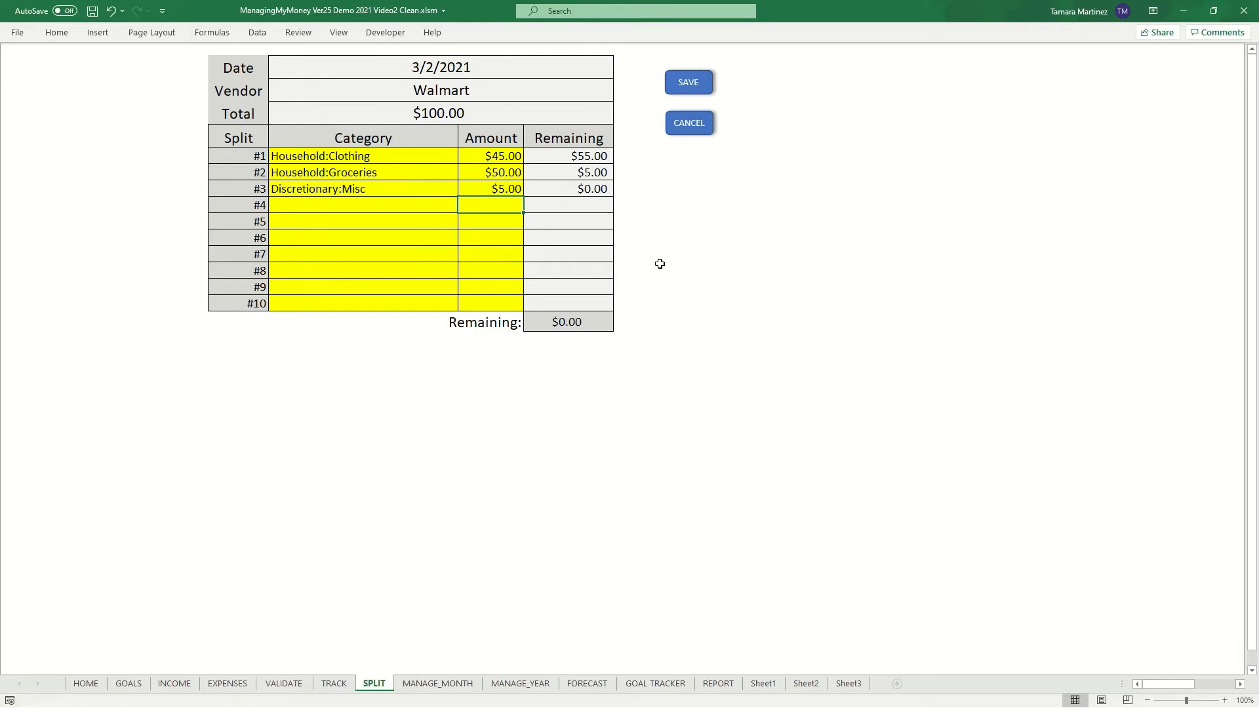
- Save the Walmart split breakdown and reopen it from the transaction's category
left_click(688, 81)
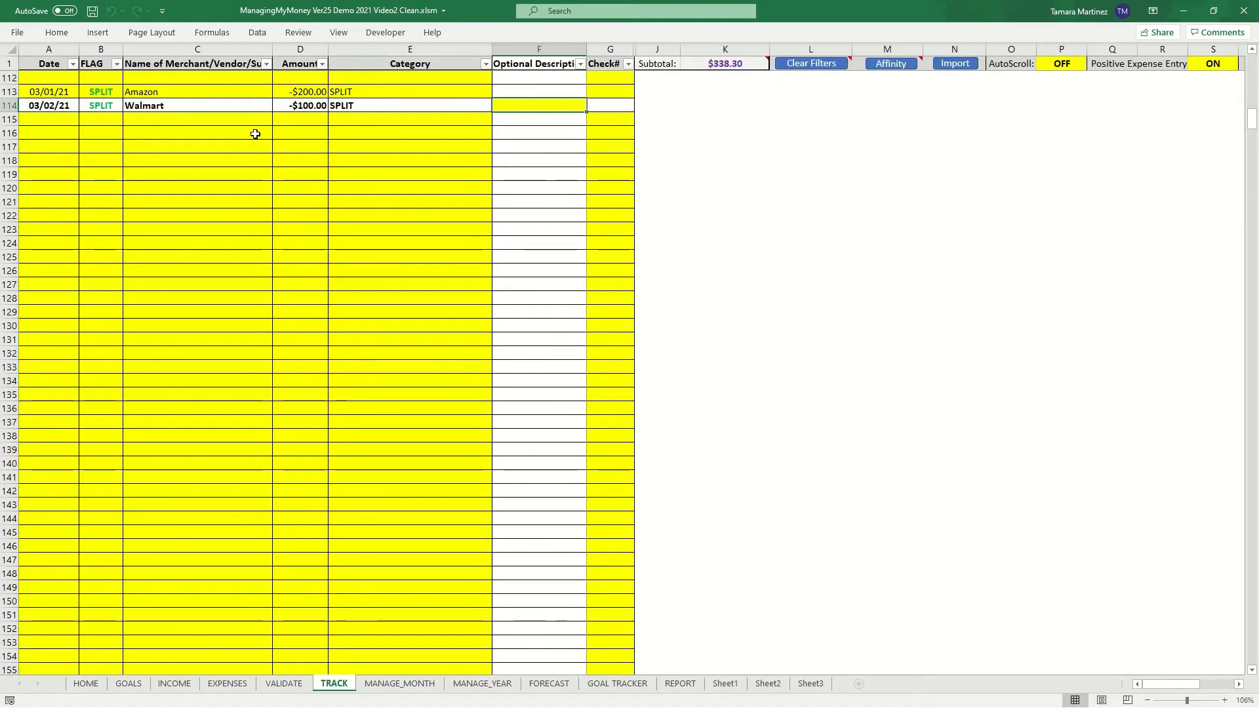
left_click(373, 120)
left_click(365, 105)
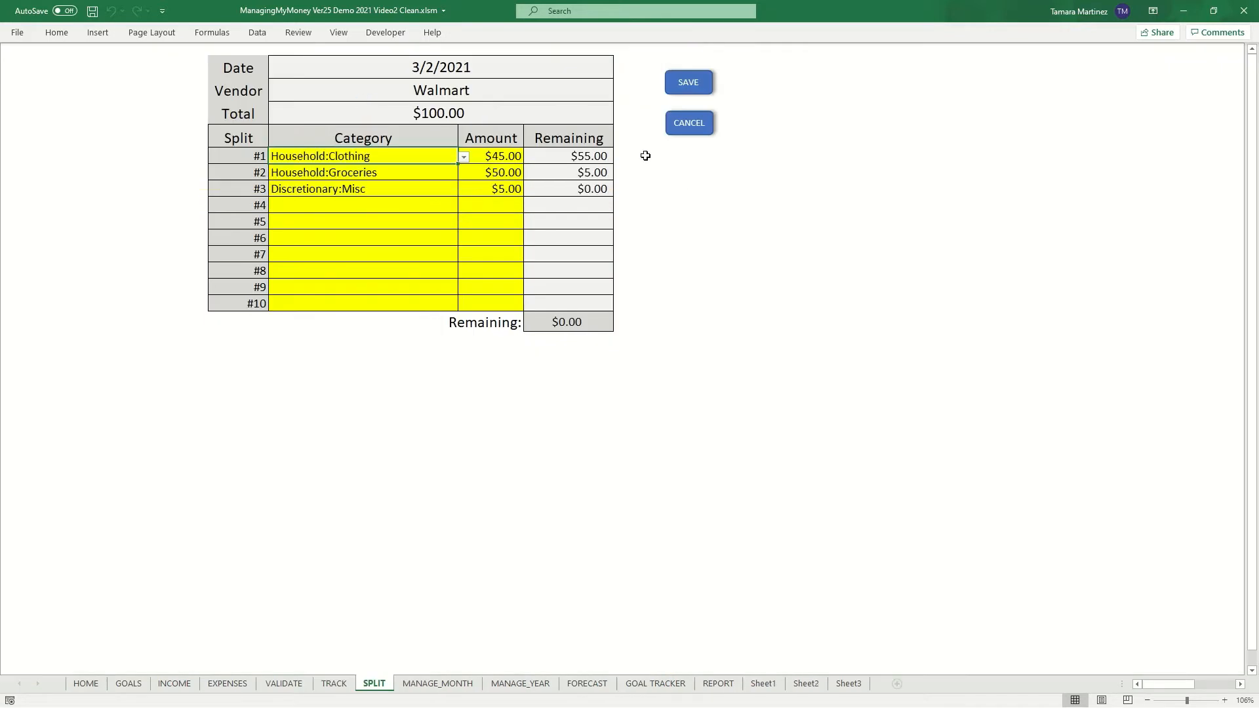
- Close the split breakdown and enter a 03/05/21 Amazon transaction for 75 in the next TRACK row
left_click(691, 125)
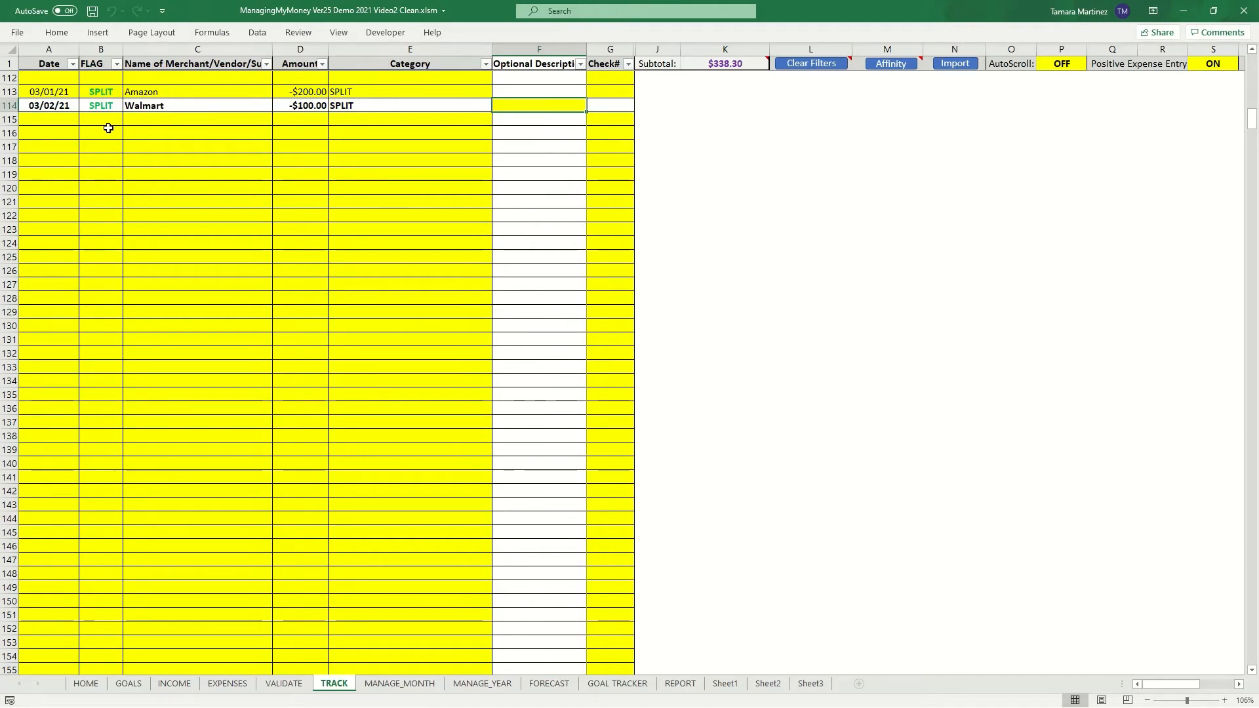
left_click(154, 116)
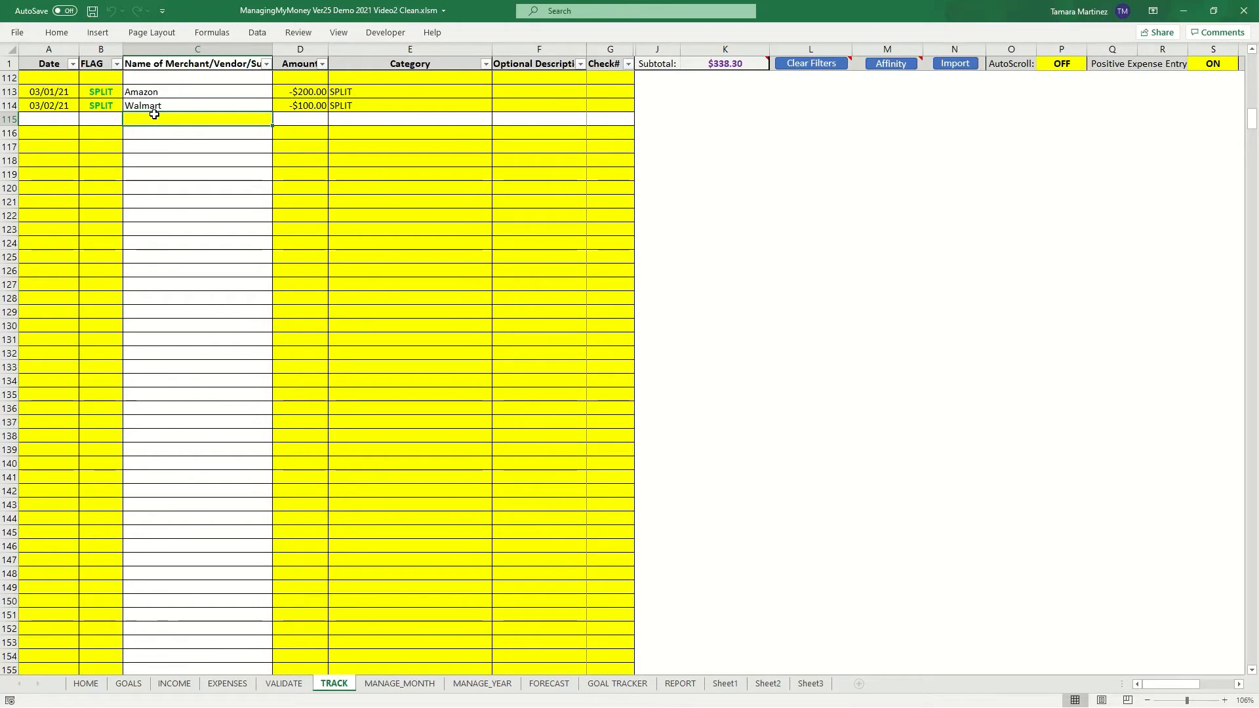
left_click(67, 120)
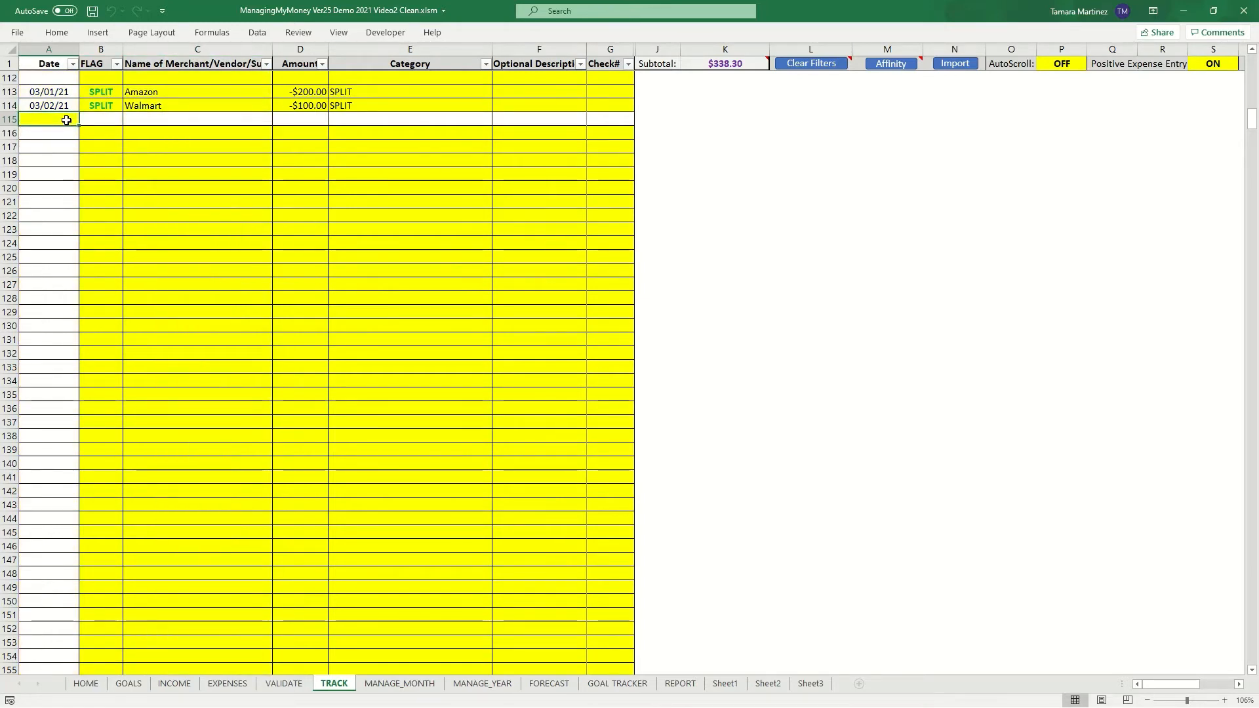
type("3/5/05/21")
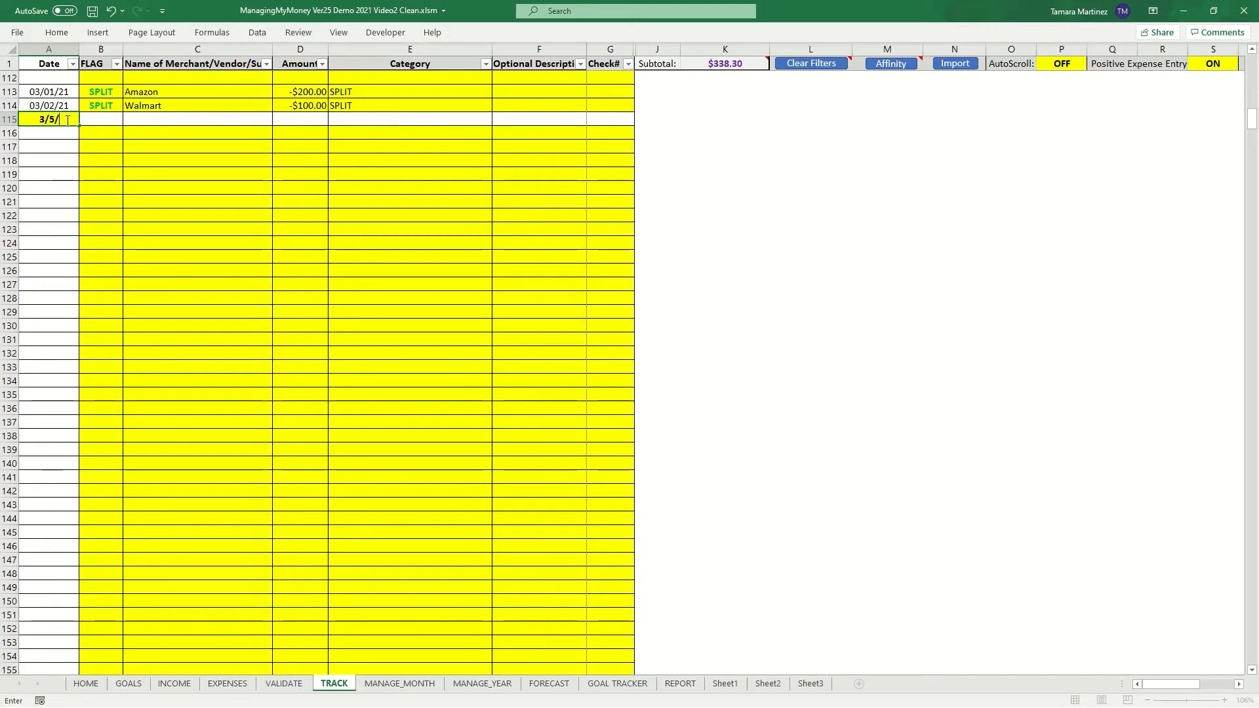
key("Tab")
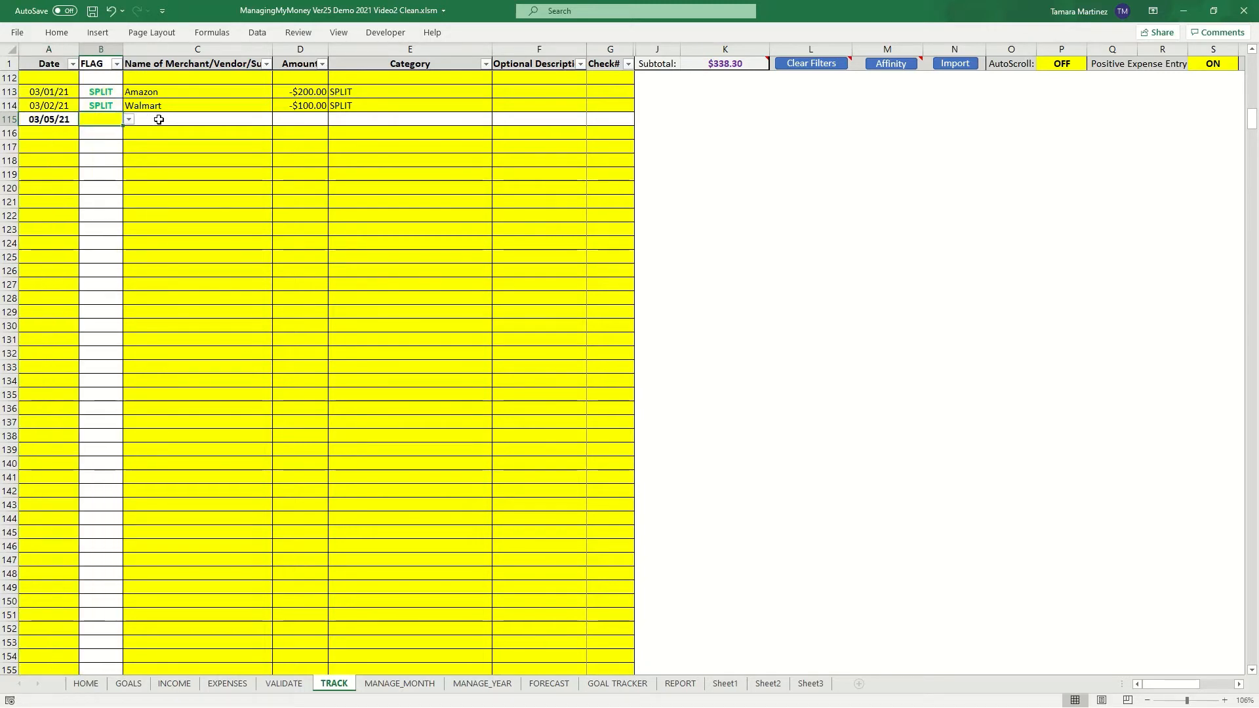
left_click(159, 120)
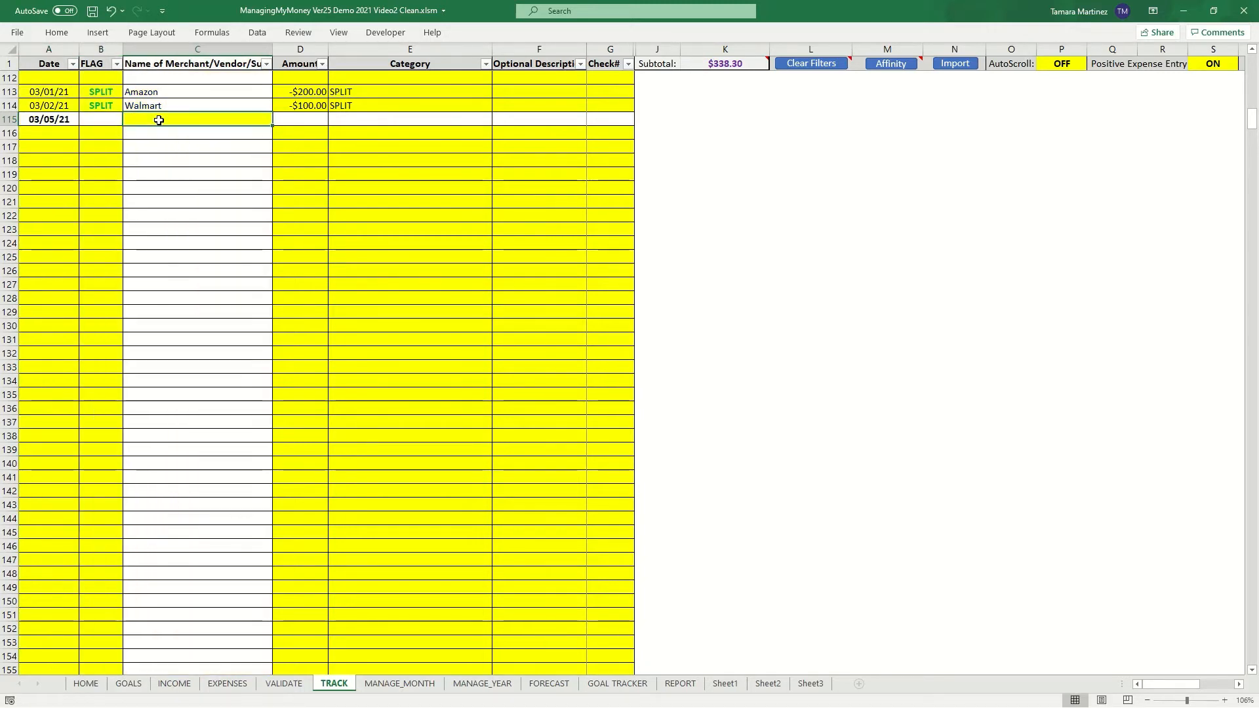
type("Amazon")
key("Tab")
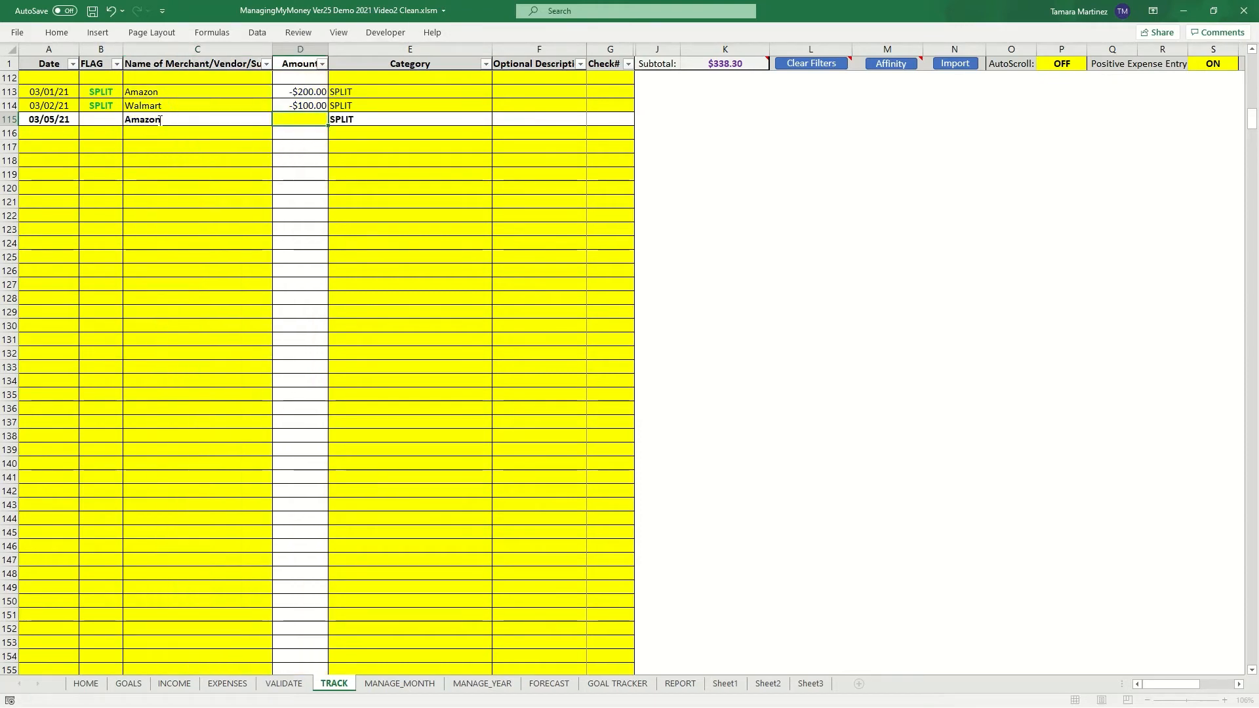
type("1")
type("5")
- Flag the new Amazon transaction as SPLIT and open its pending split breakdown
left_click(101, 119)
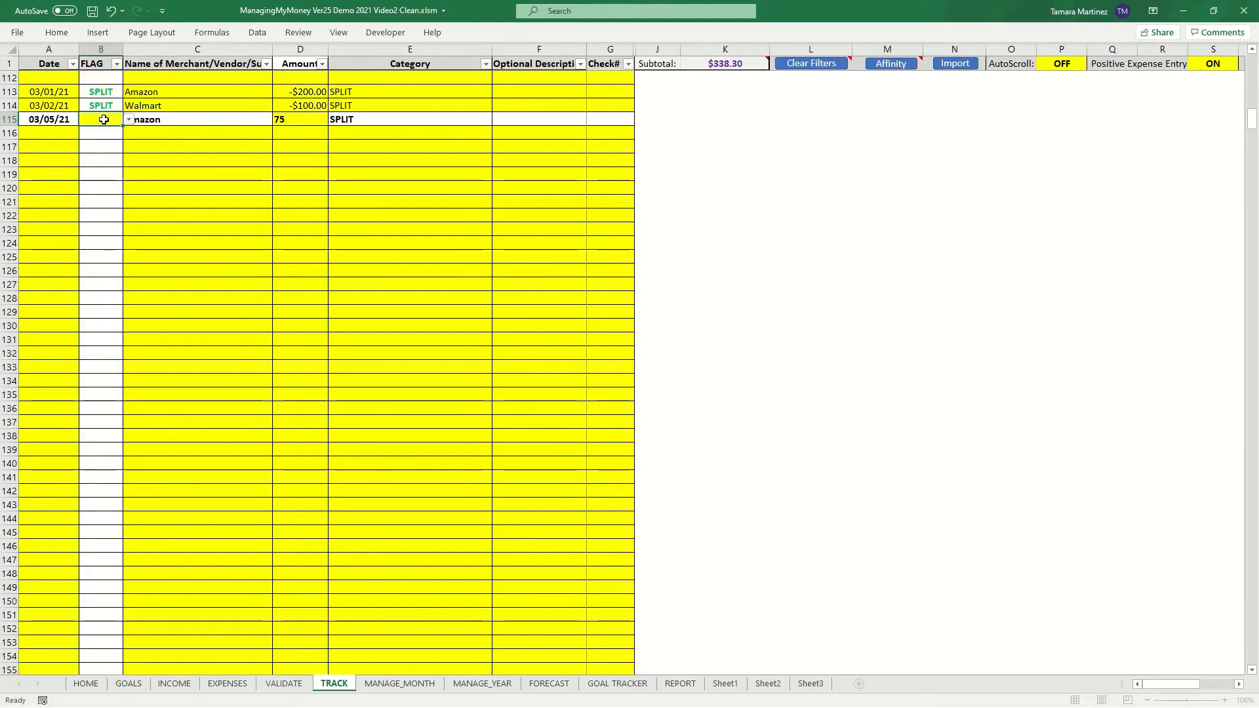
left_click(129, 119)
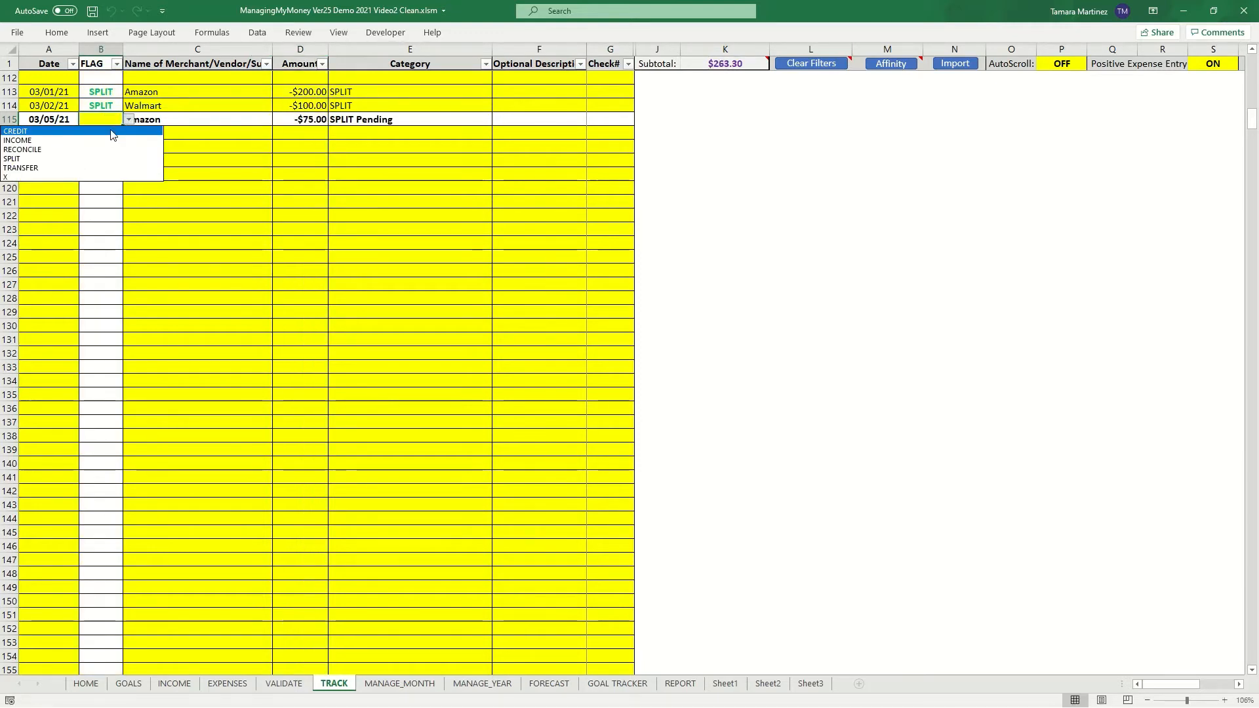
left_click(69, 159)
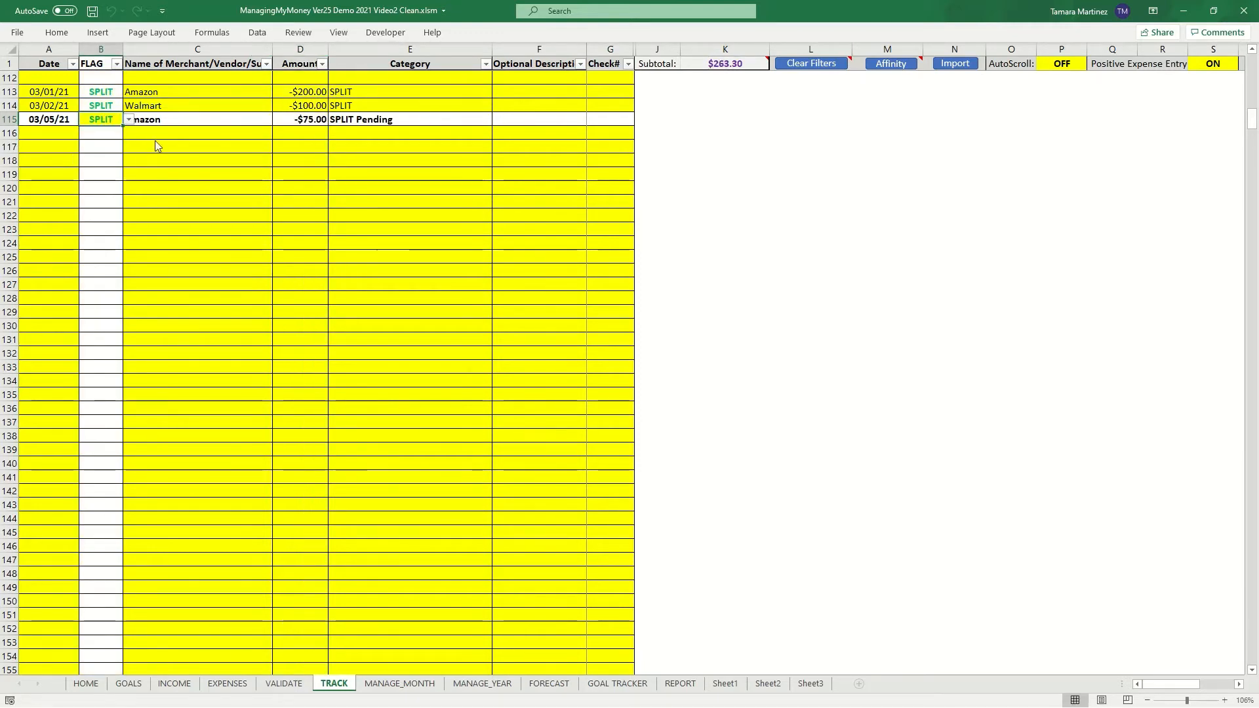
left_click(375, 120)
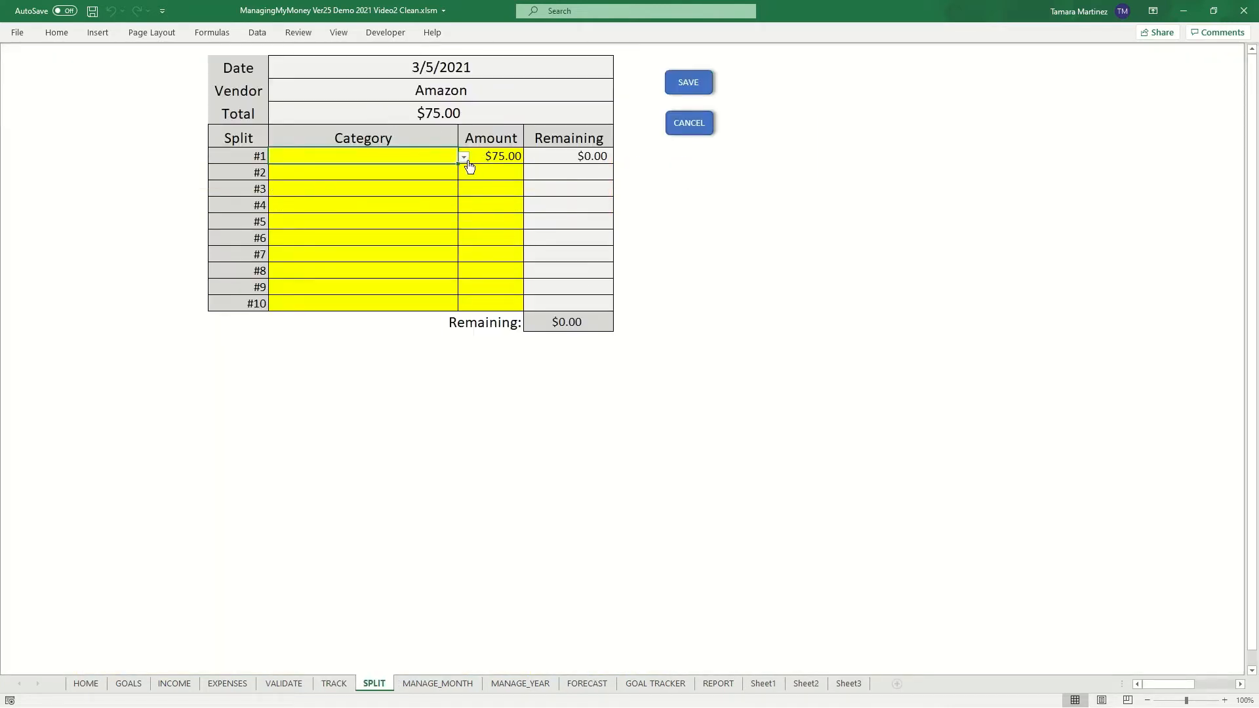
- Set split #1 of the Amazon breakdown to Auto:Fuel for $25
left_click(464, 158)
left_click(422, 177)
left_click(503, 157)
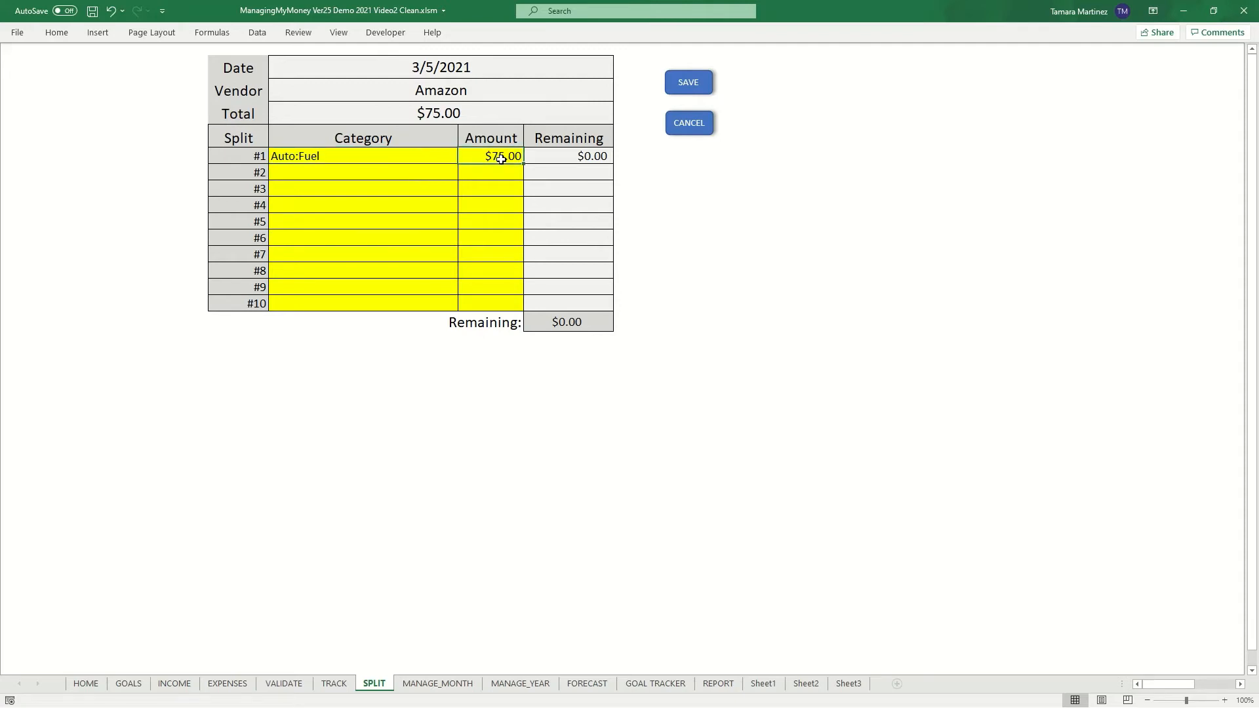
type("25")
key("Return")
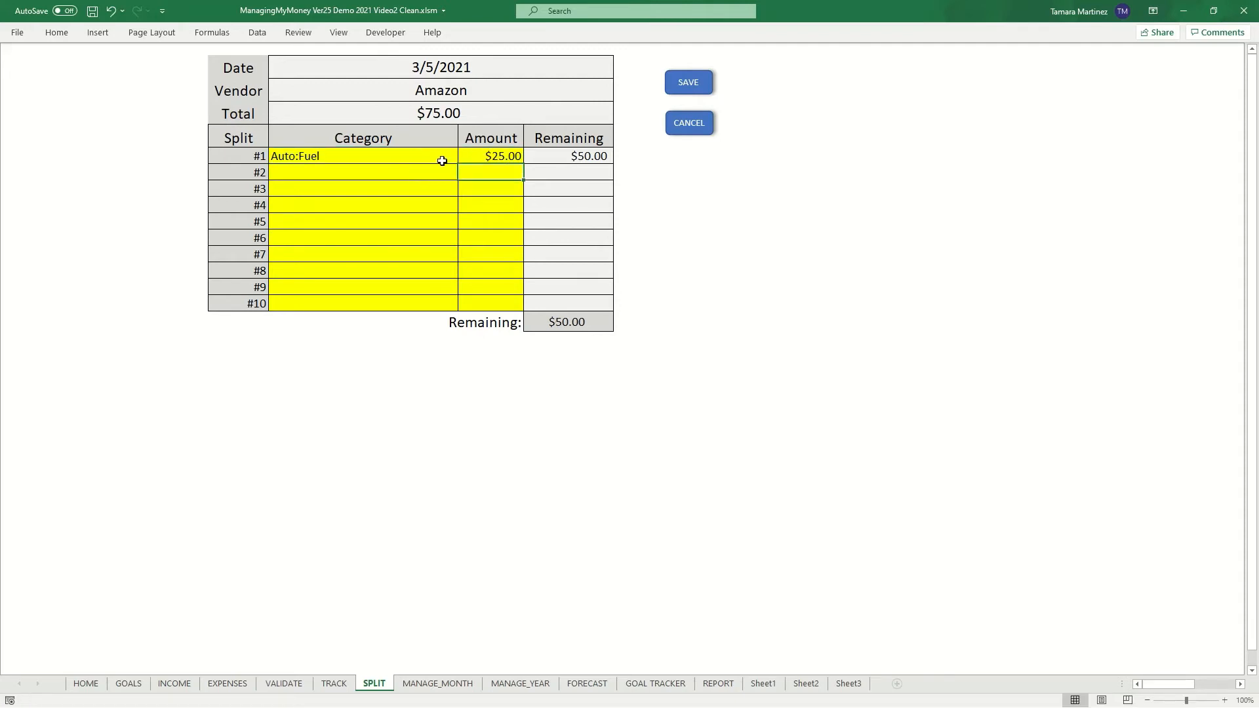
- Set split #2 to Auto:Insurance for $50 and save the Amazon split breakdown
left_click(398, 169)
left_click(464, 174)
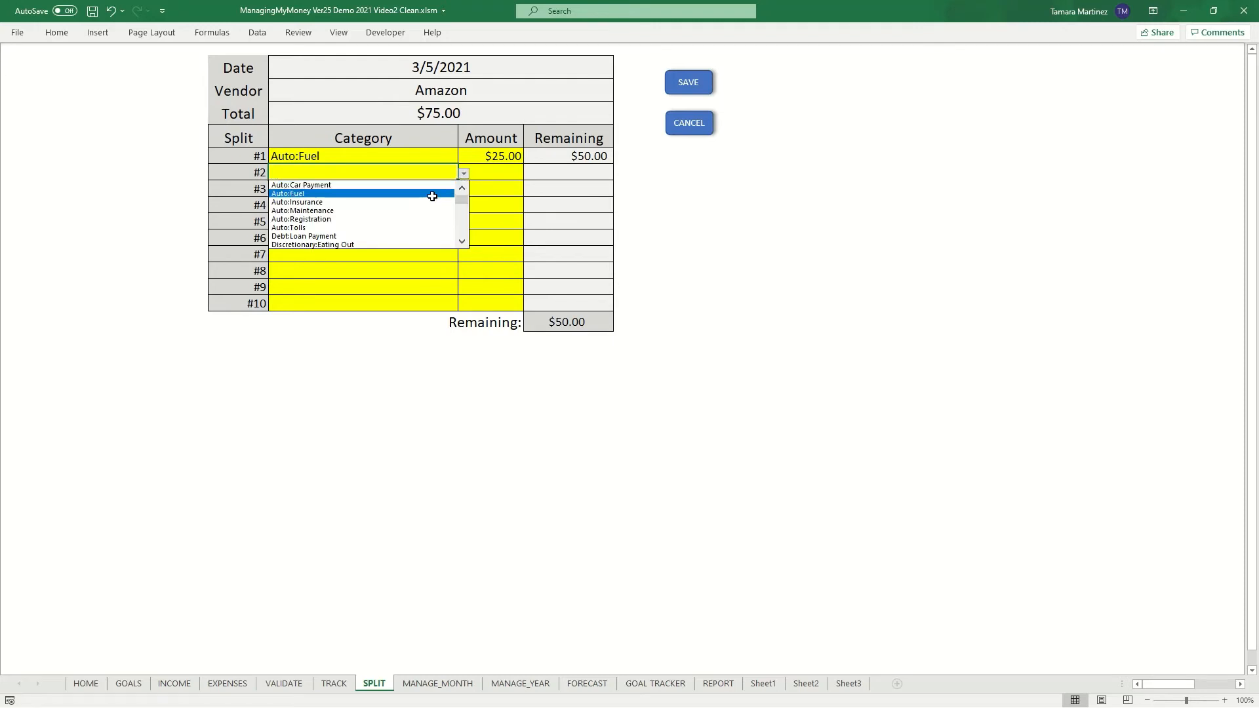
left_click(430, 199)
left_click(508, 174)
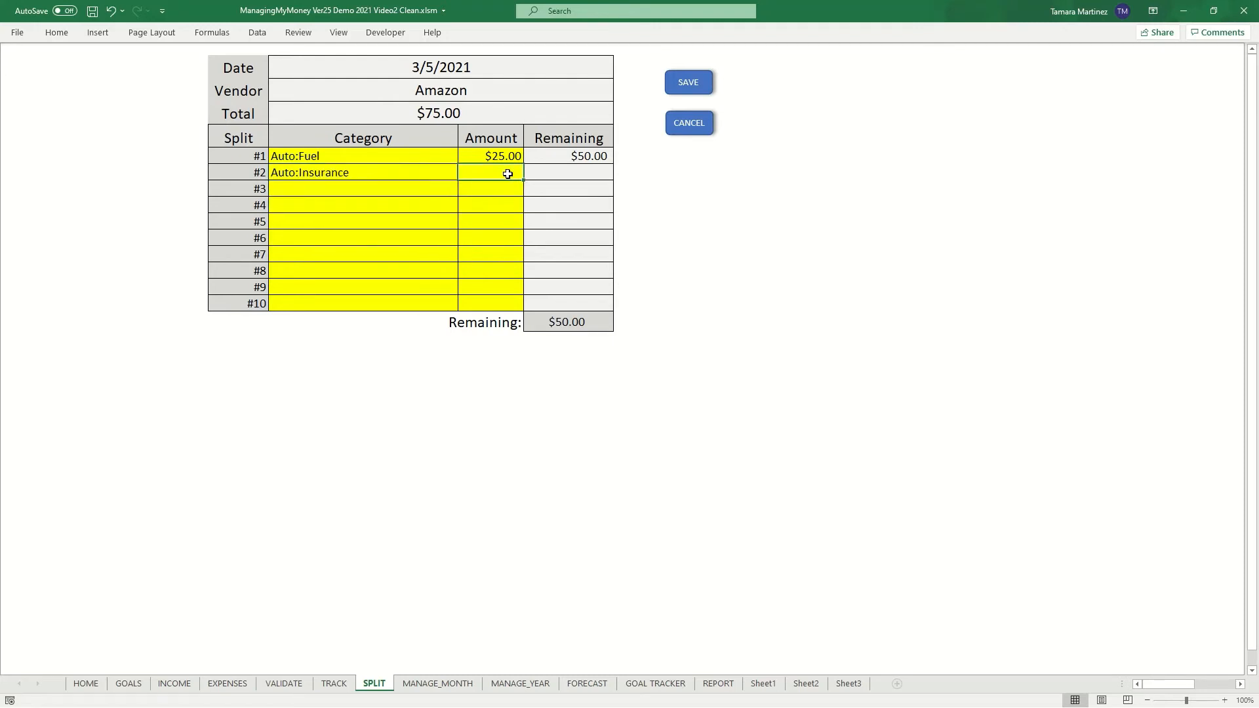
type("50")
key("Return")
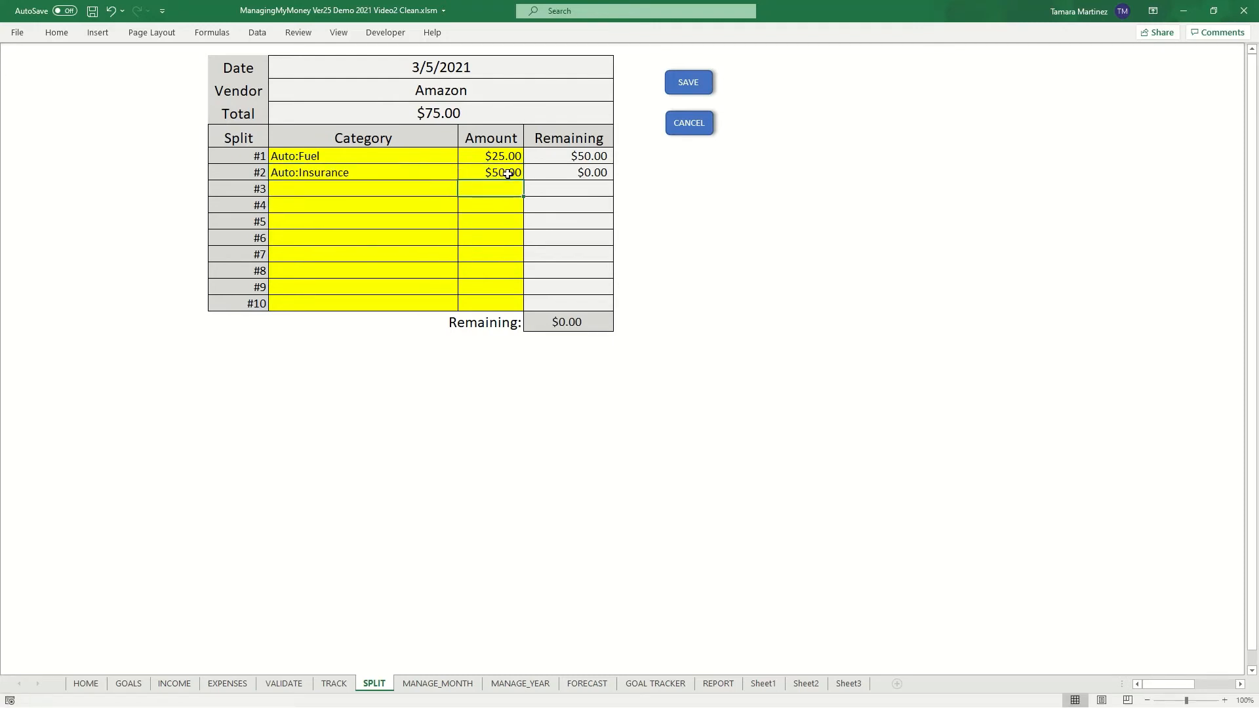
left_click(691, 82)
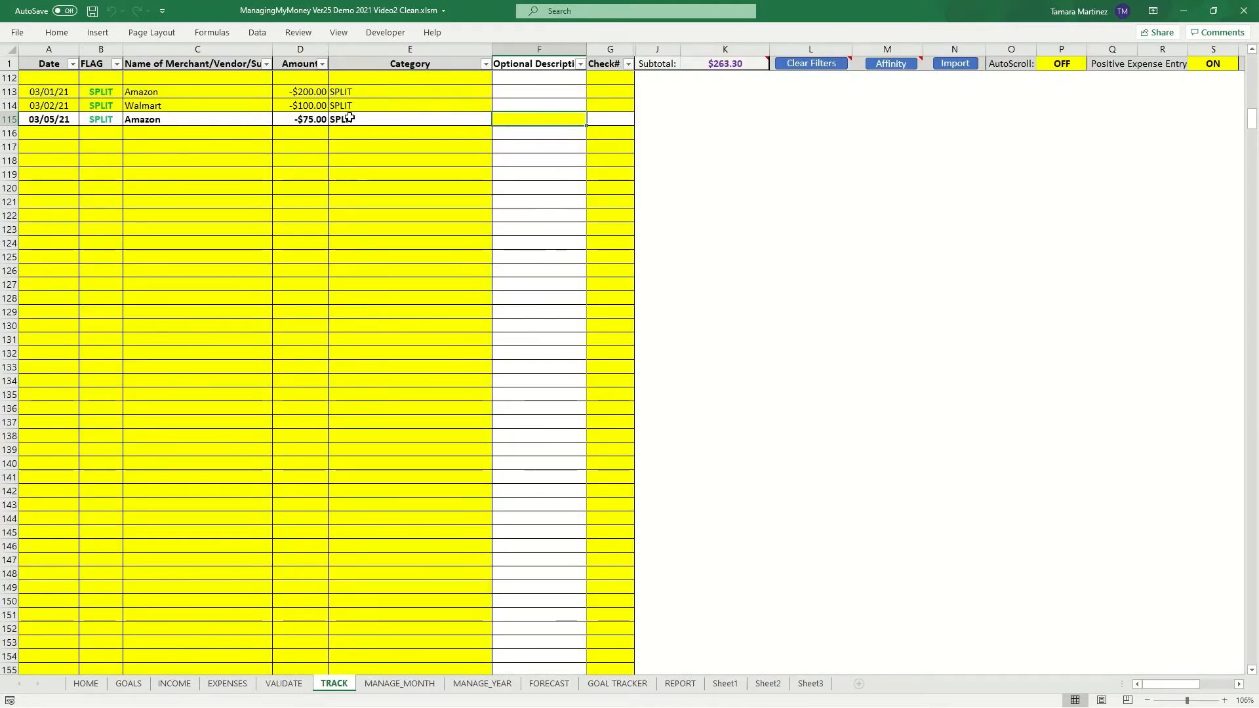
- Start a 03/07/21 transaction in the next row and flag it as SPLIT
left_click(49, 133)
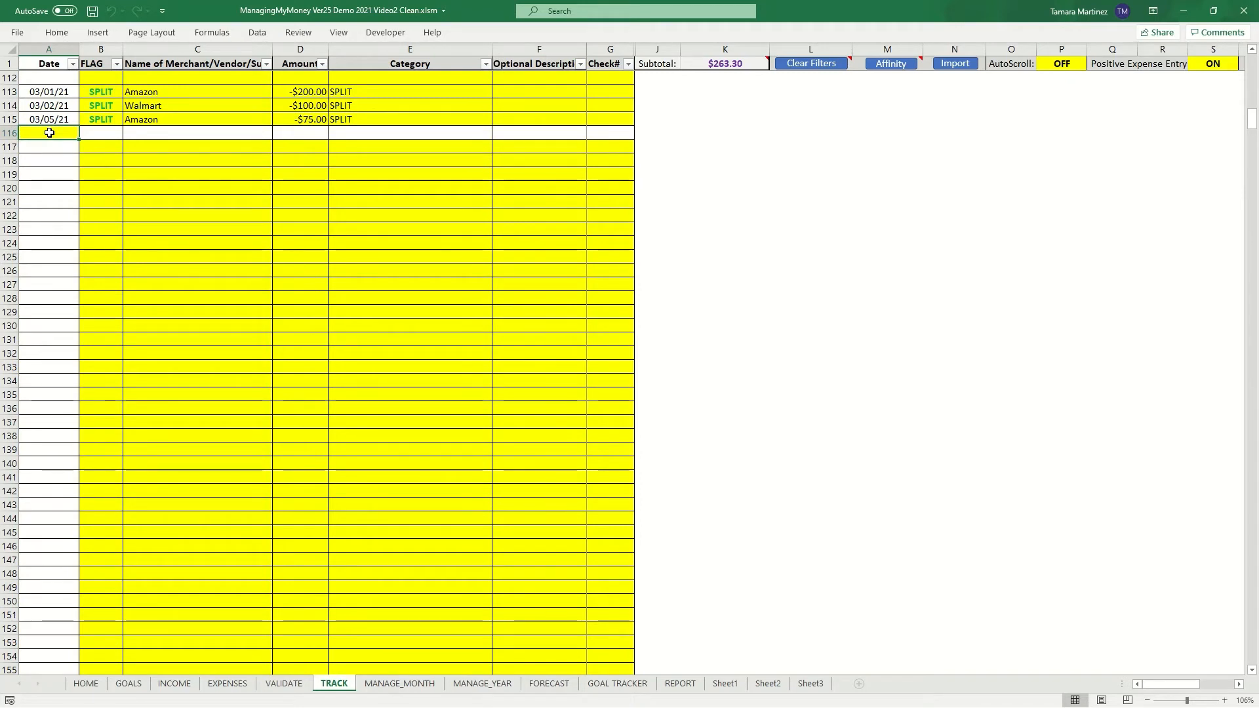
type("3/7/21")
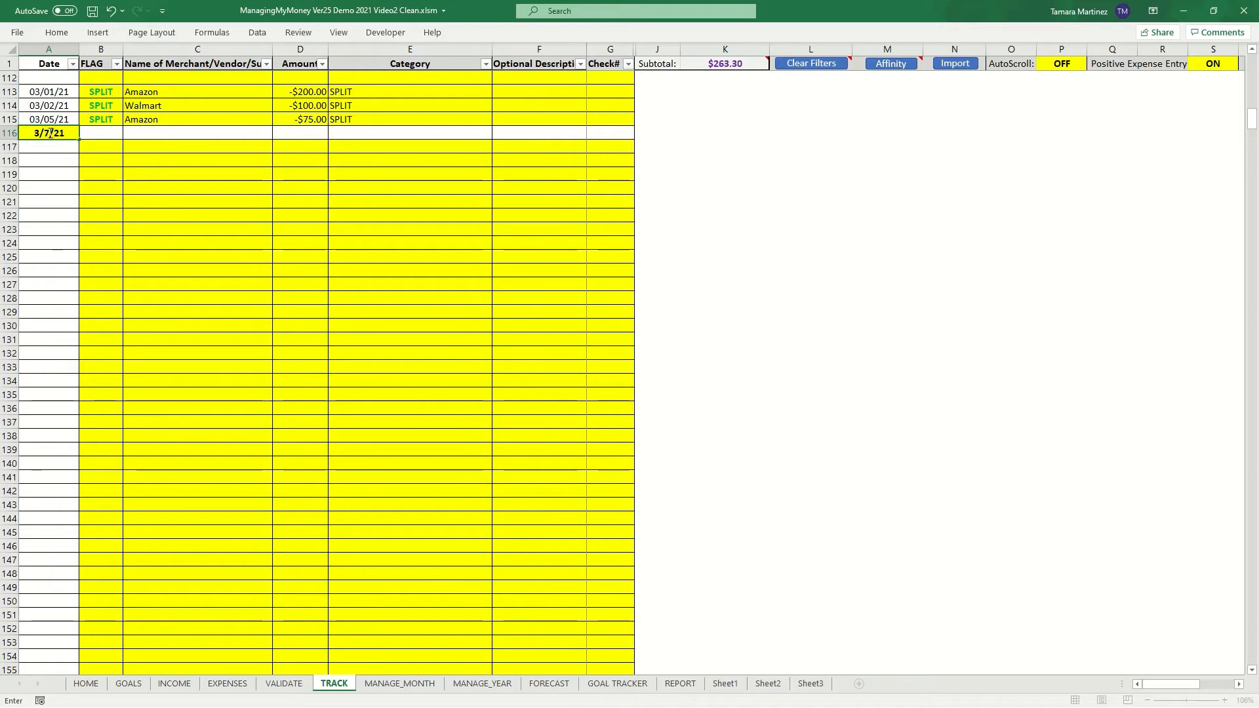
key("Tab")
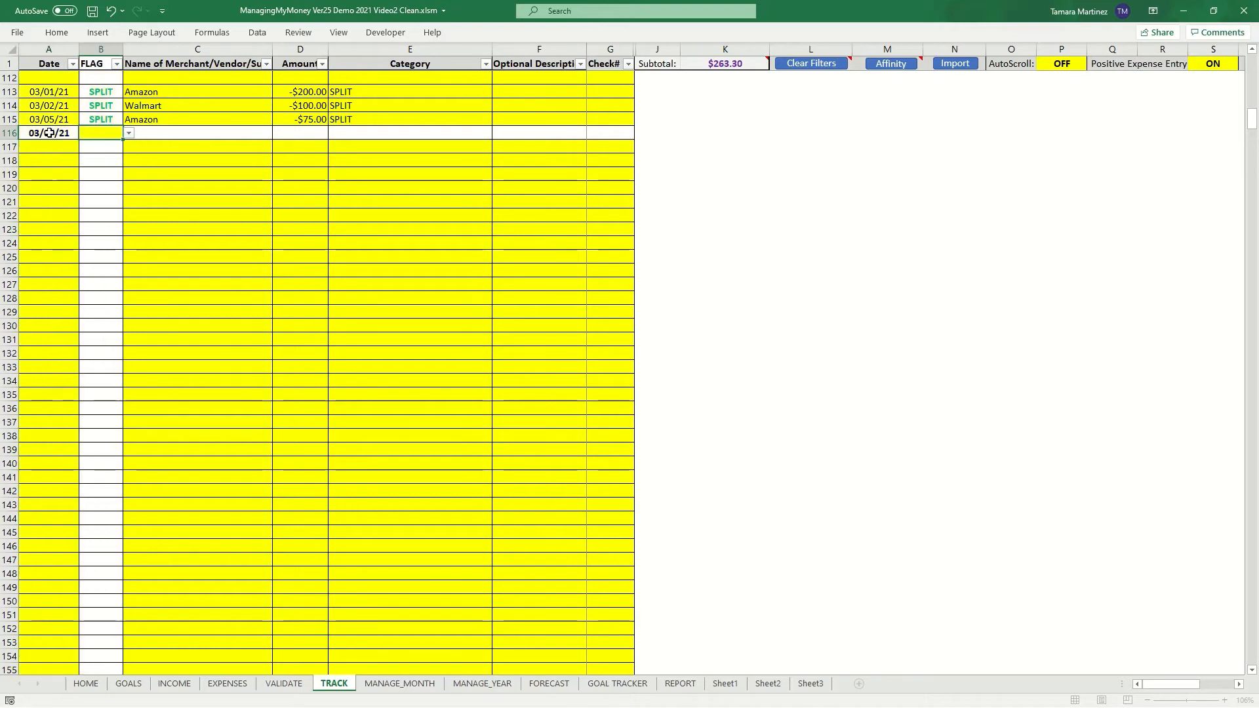
left_click(129, 134)
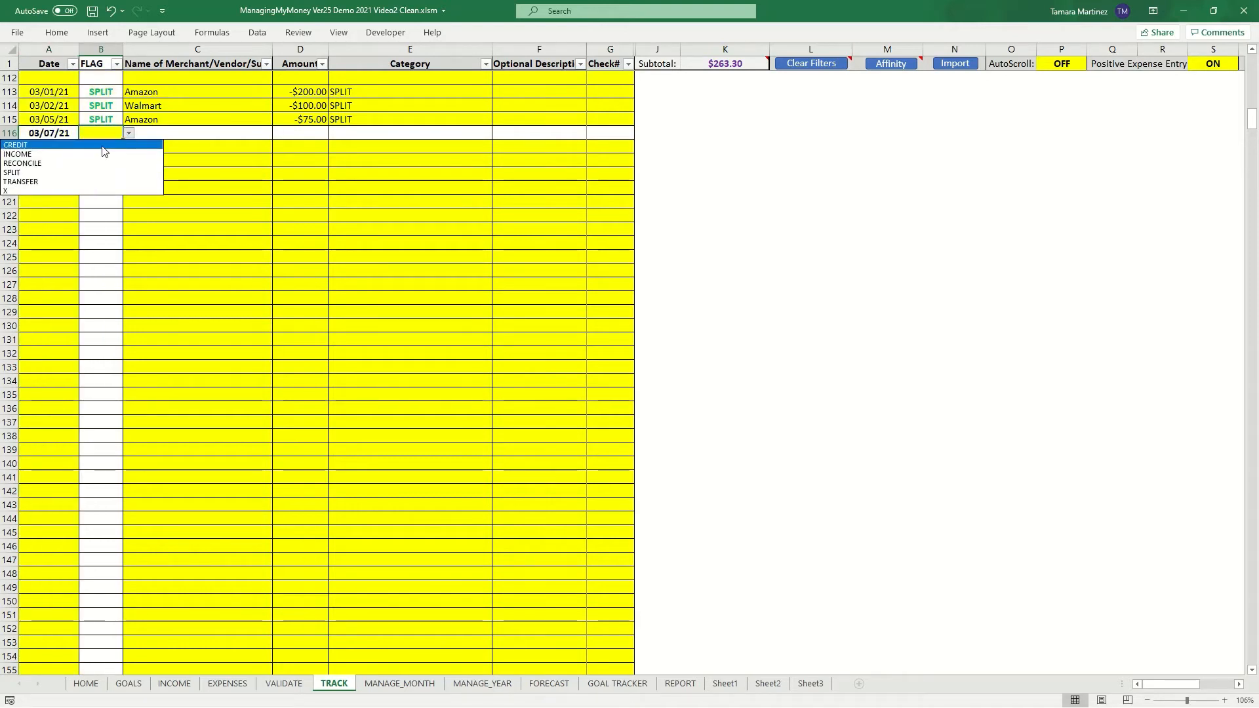
left_click(73, 173)
- Enter Amazon as the vendor with amount 200 and save the proposed split breakdown
left_click(161, 131)
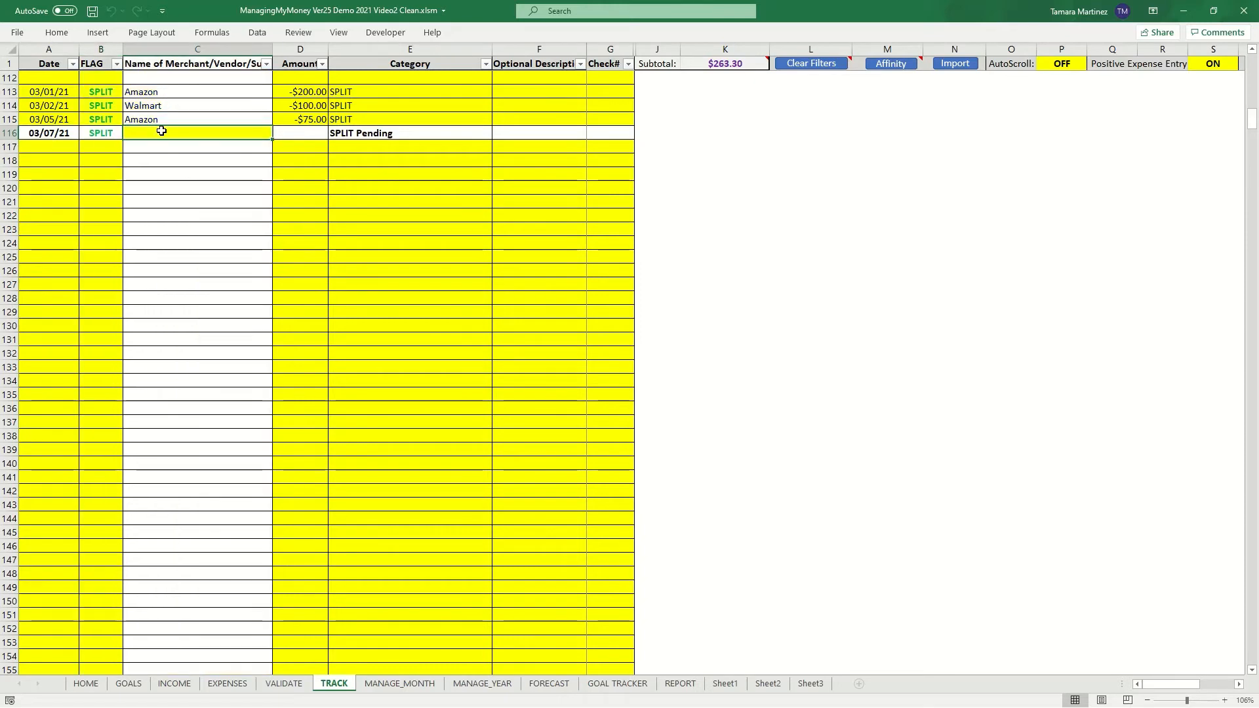
type("Amazon")
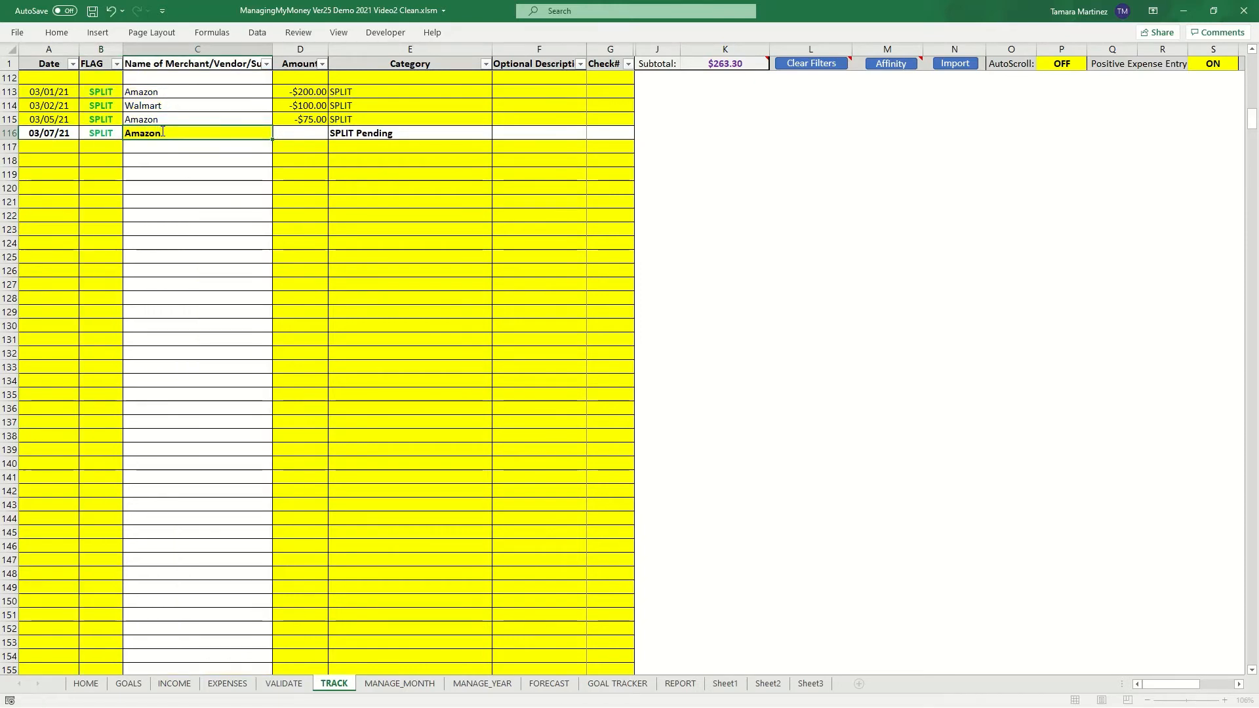
key("Tab")
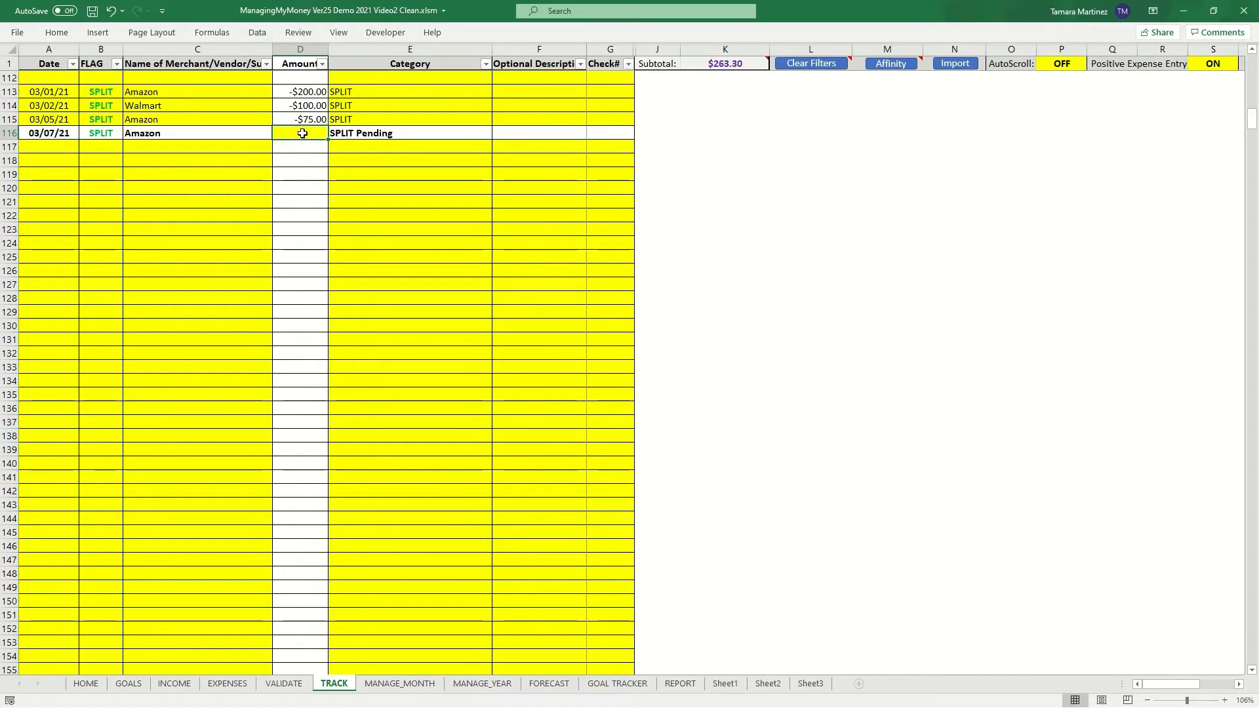
type("200")
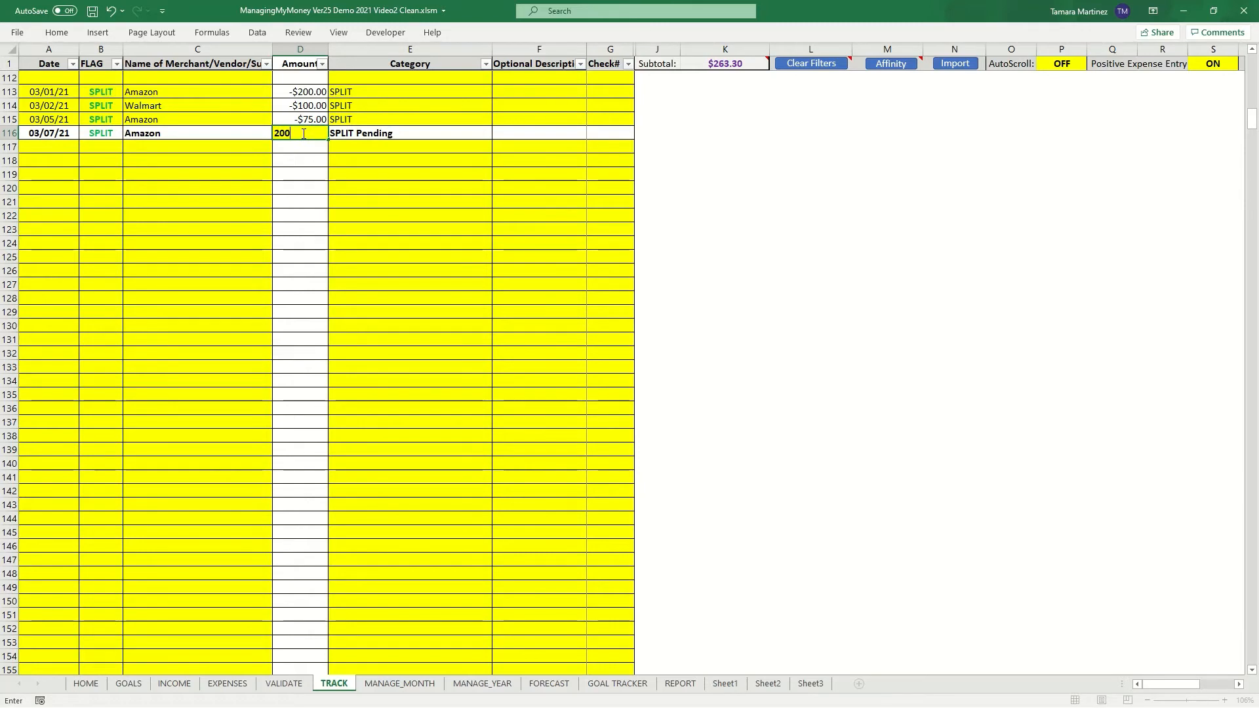
key("Return")
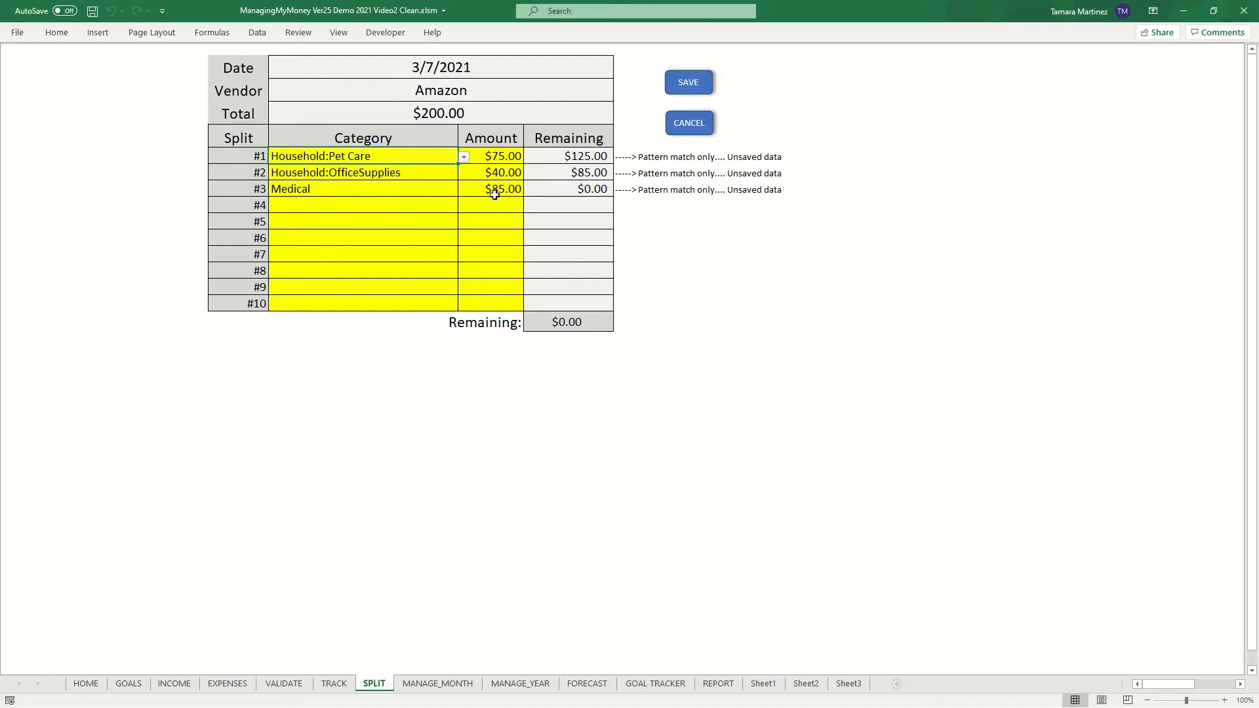
left_click(697, 84)
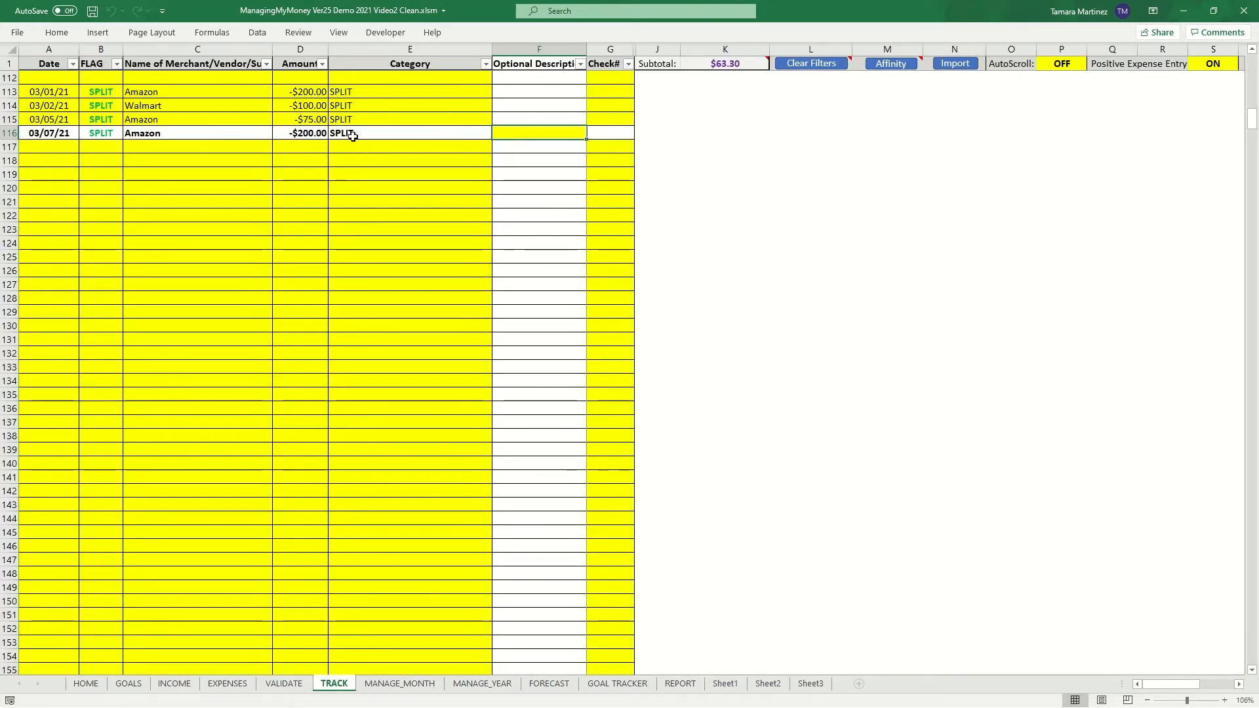
- Reopen the 03/07/21 Amazon split breakdown from its category and cancel it
left_click(353, 134)
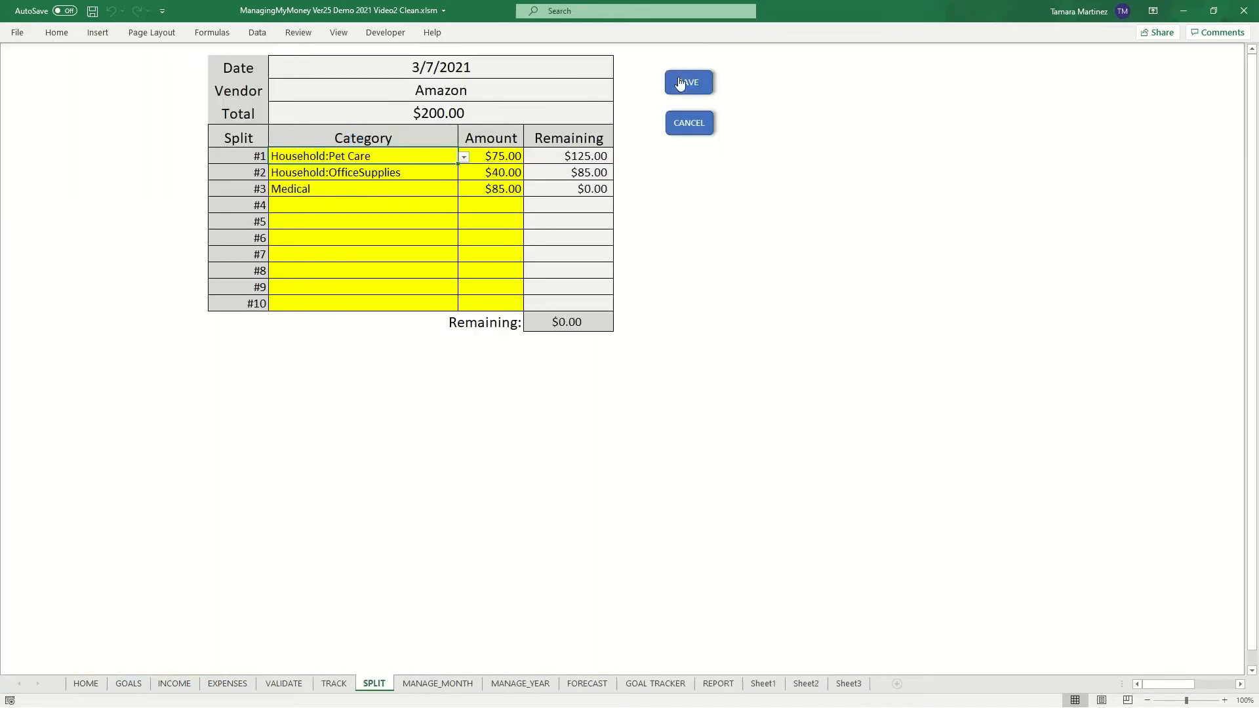
left_click(680, 124)
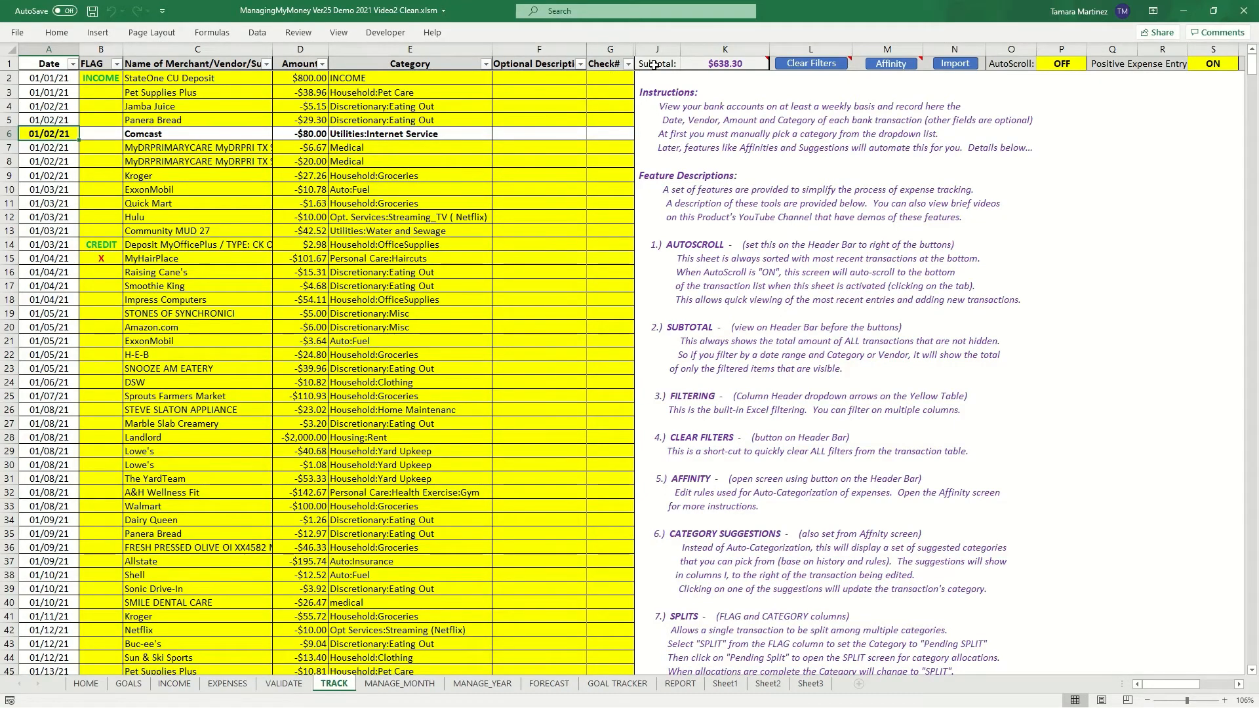
- Filter the transactions by vendor to show only Kroger, then clear all filters
mouse_move(719, 64)
left_click(267, 63)
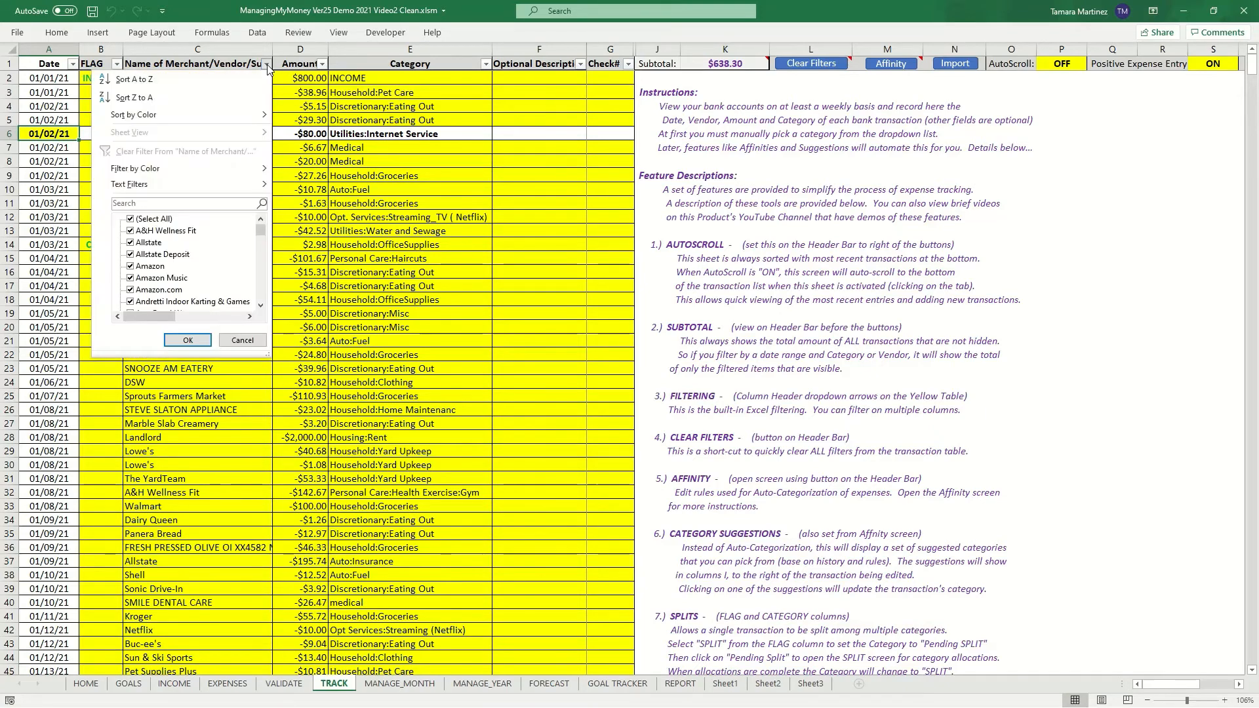
left_click(181, 204)
type("kro")
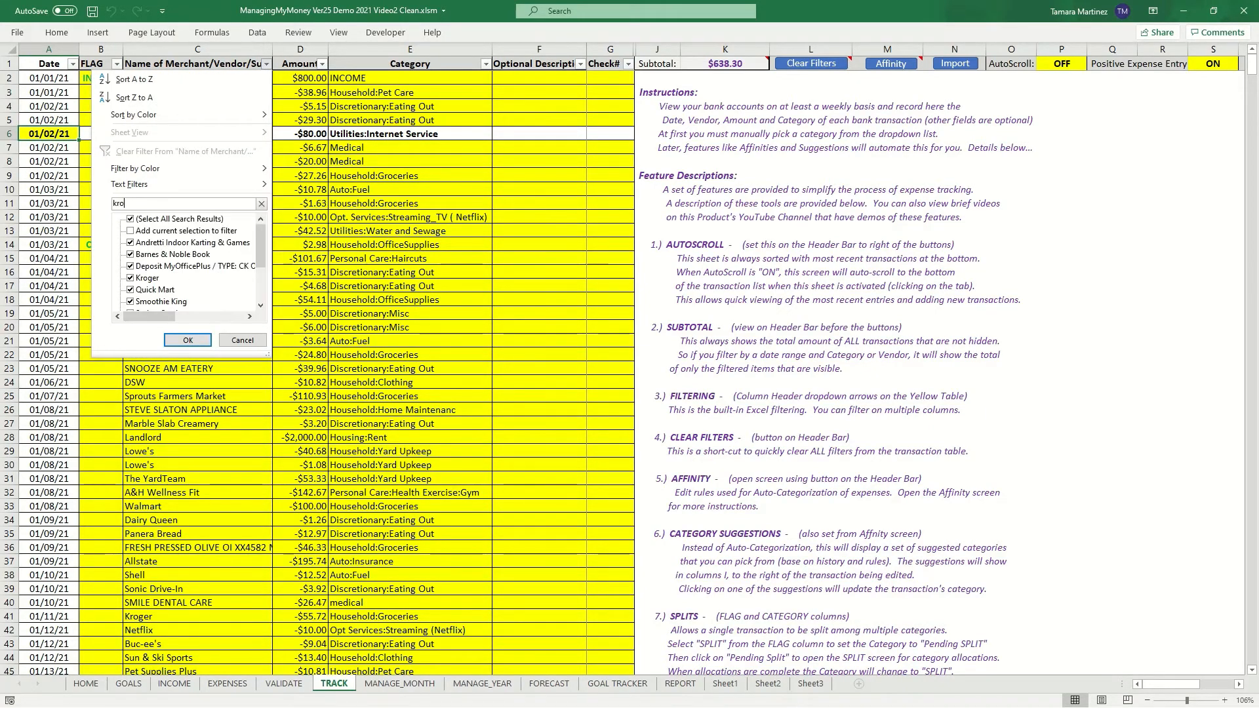
type("ger")
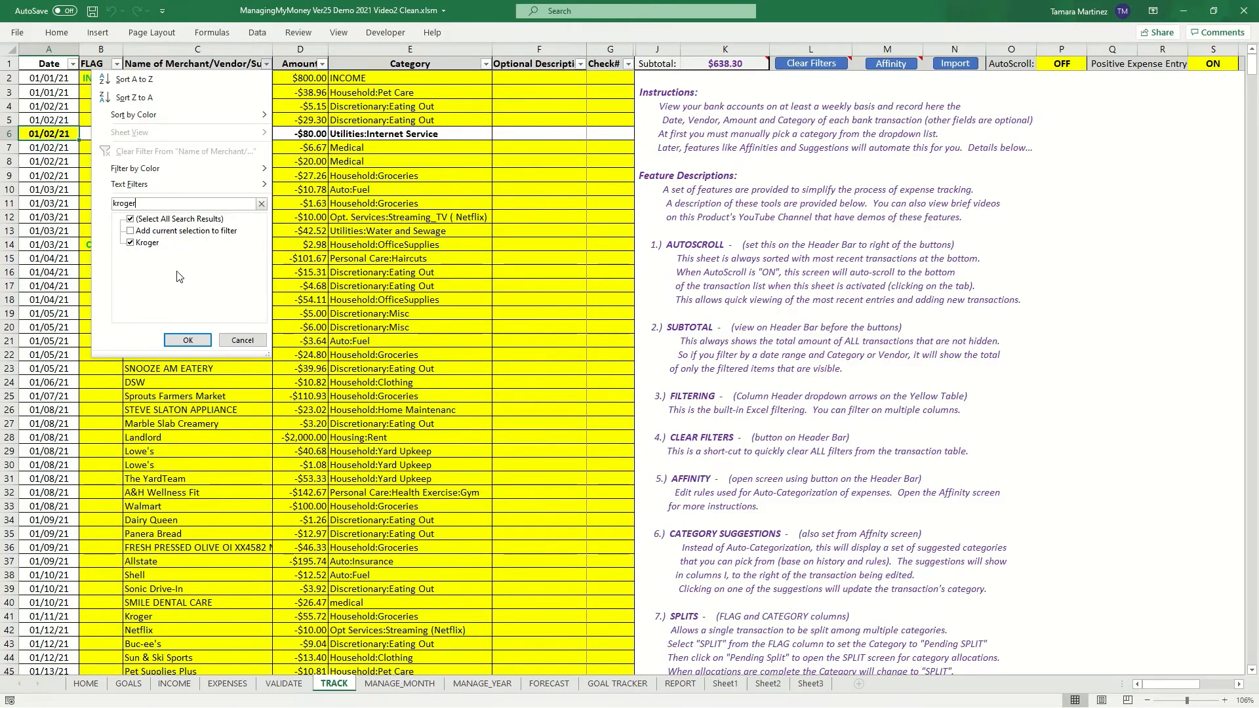
left_click(176, 336)
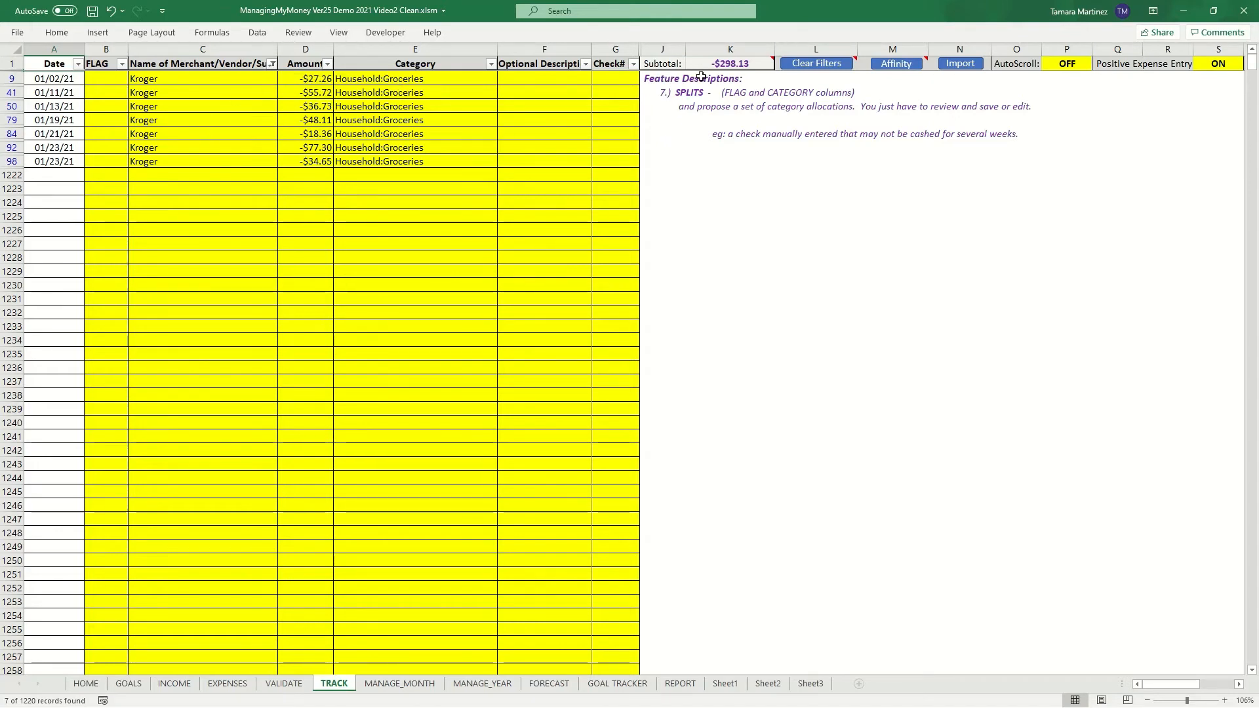
mouse_move(807, 68)
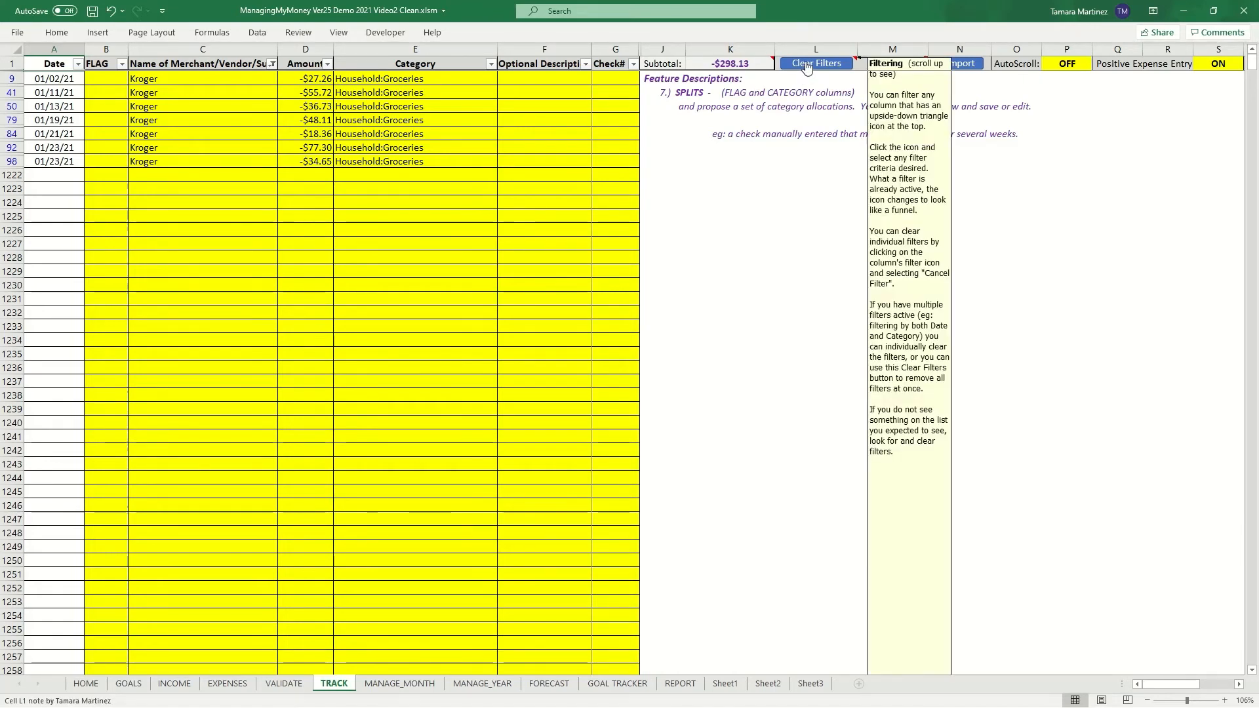
left_click(807, 65)
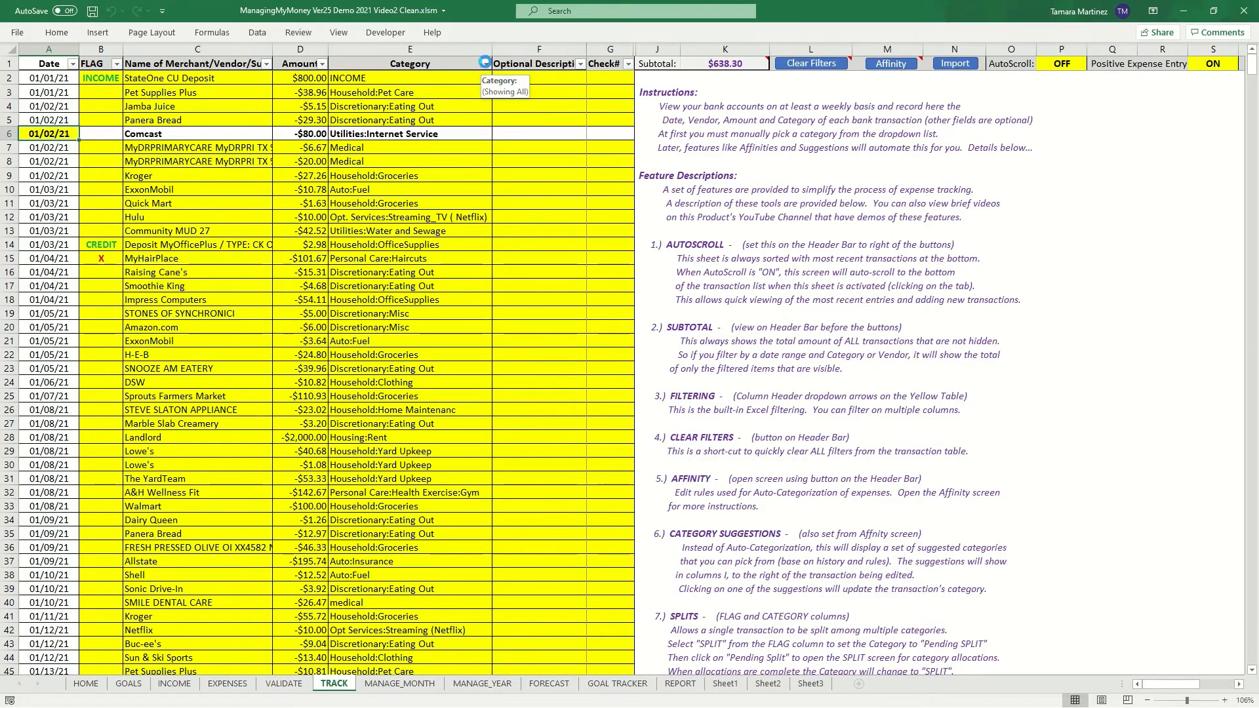
- Filter the Category column to show only Discretionary:Eating Out, Discretionary:Entertainment and Discretionary:Misc transactions
left_click(486, 64)
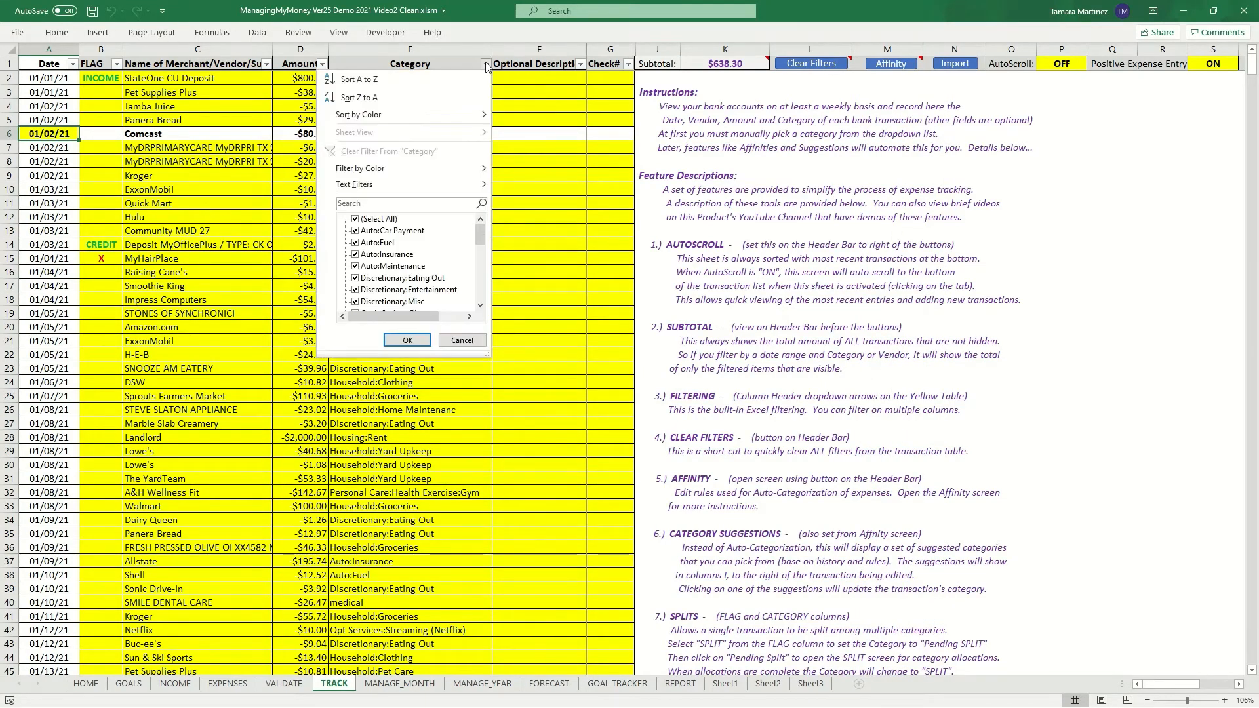
left_click(356, 220)
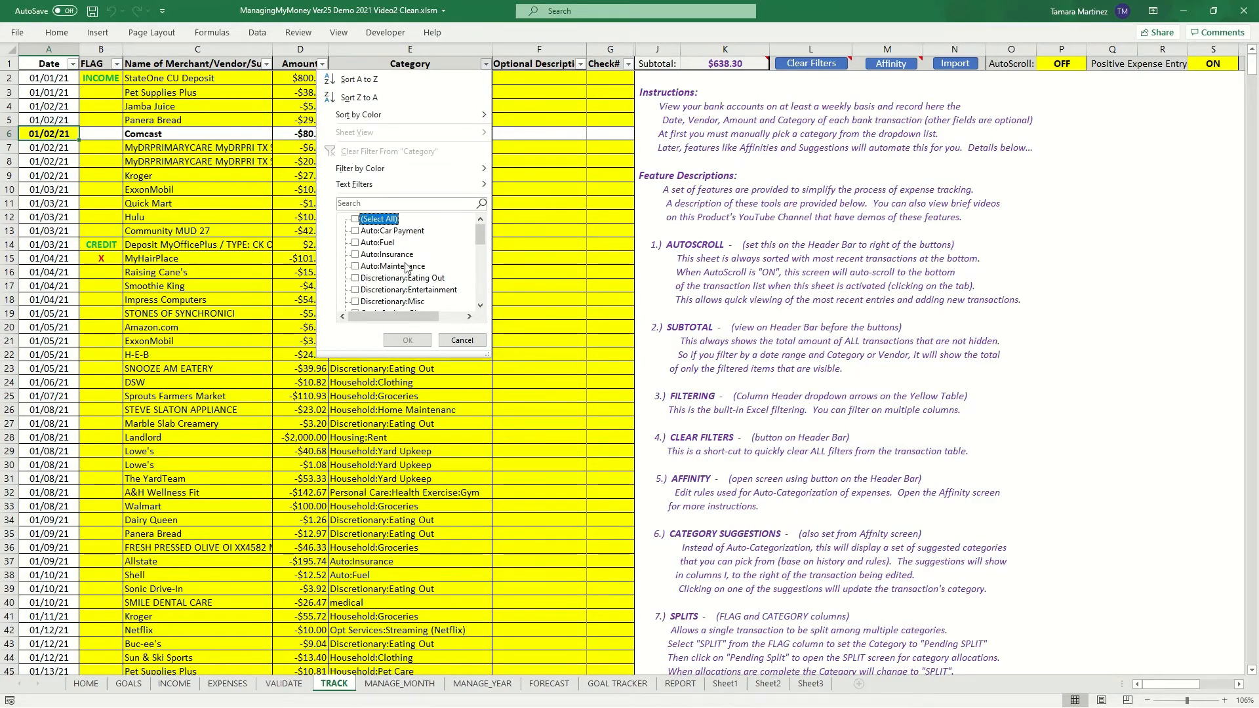
left_click_drag(480, 237, 480, 247)
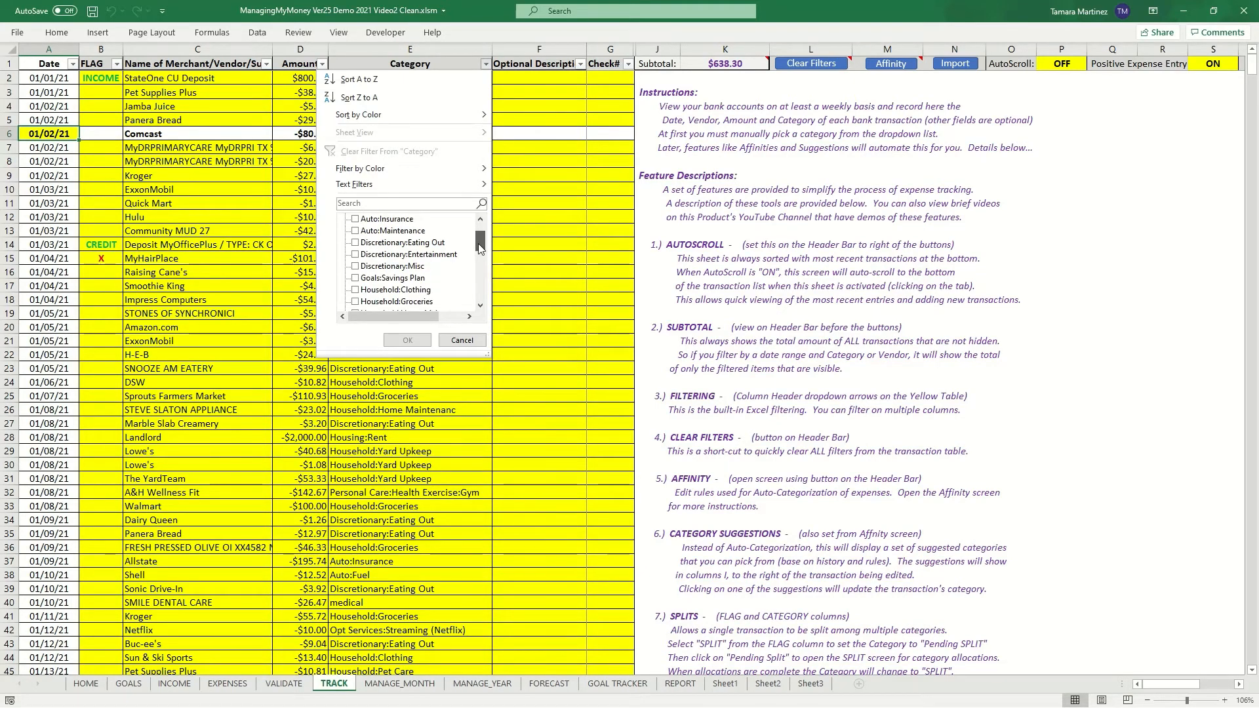
left_click(356, 244)
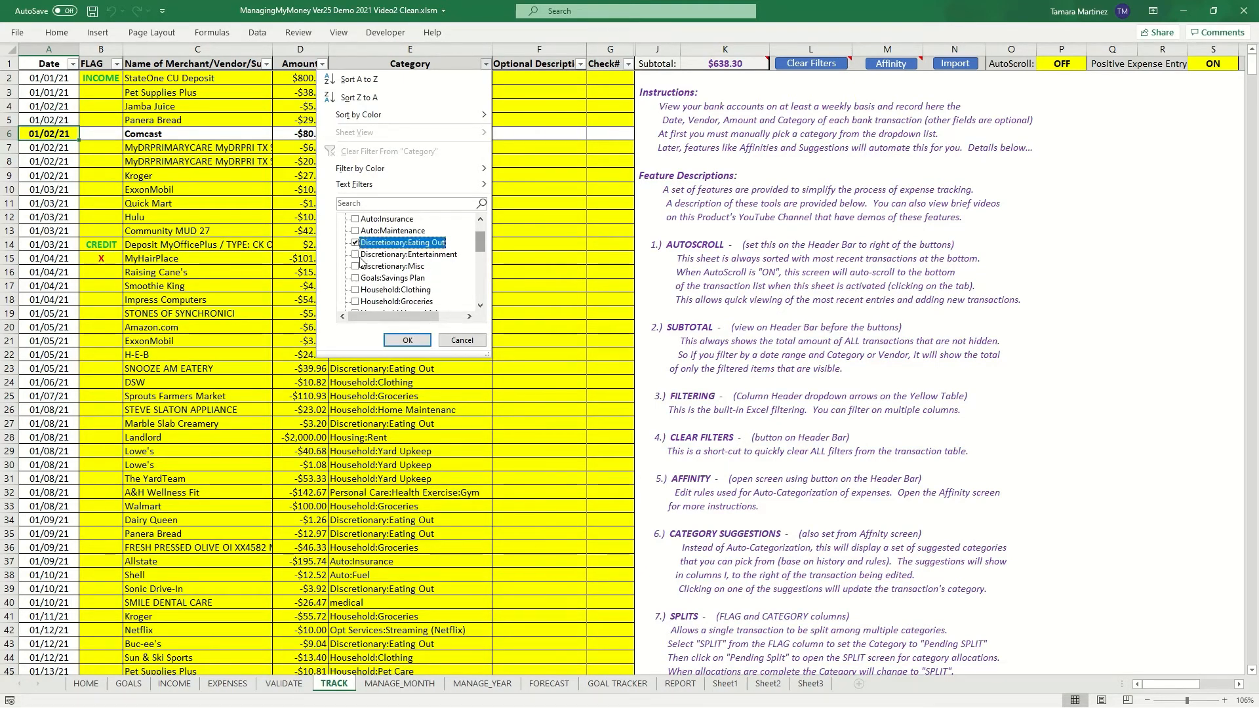
left_click(355, 255)
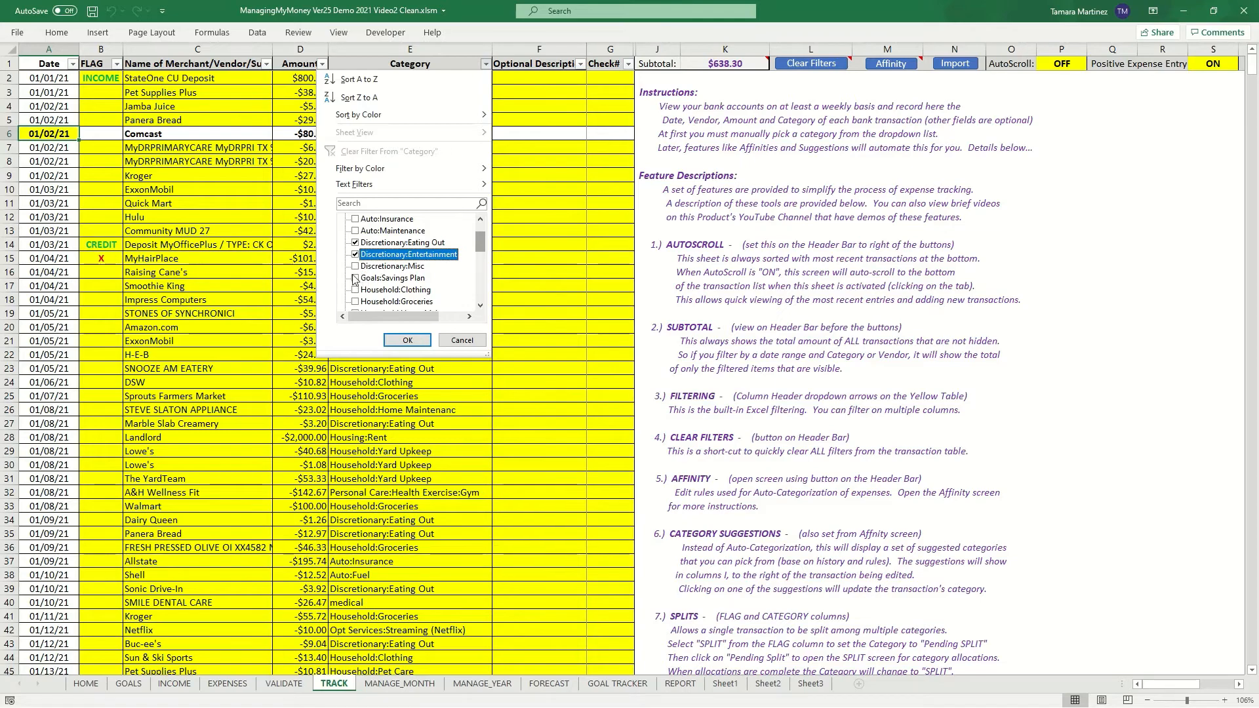
left_click(356, 268)
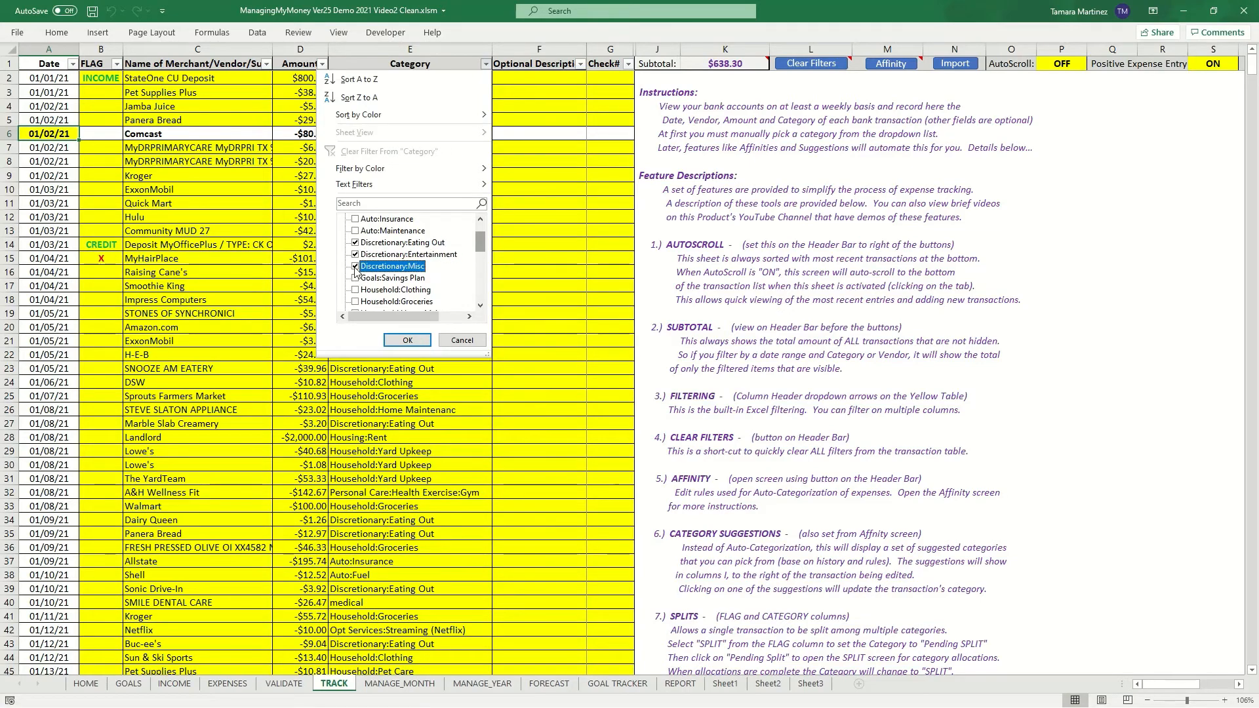
left_click(407, 340)
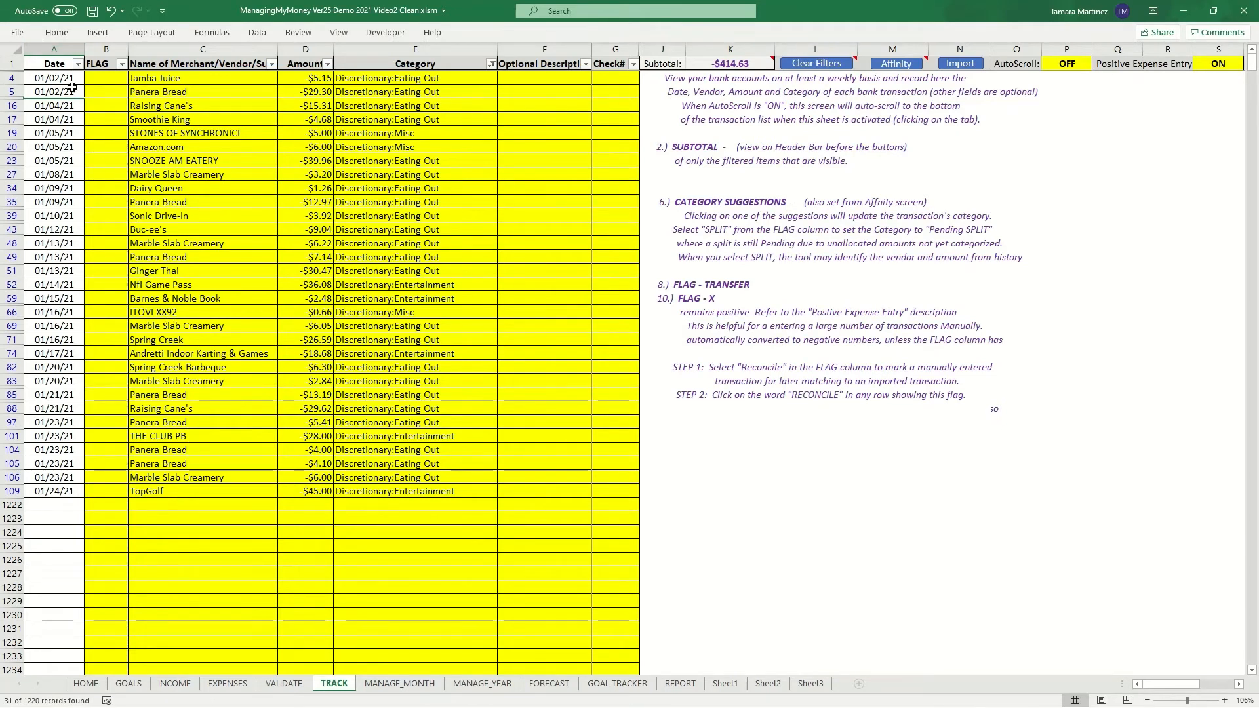
- Add a date filter that keeps only the early-January 2021 days, unchecking the later January dates
left_click(79, 64)
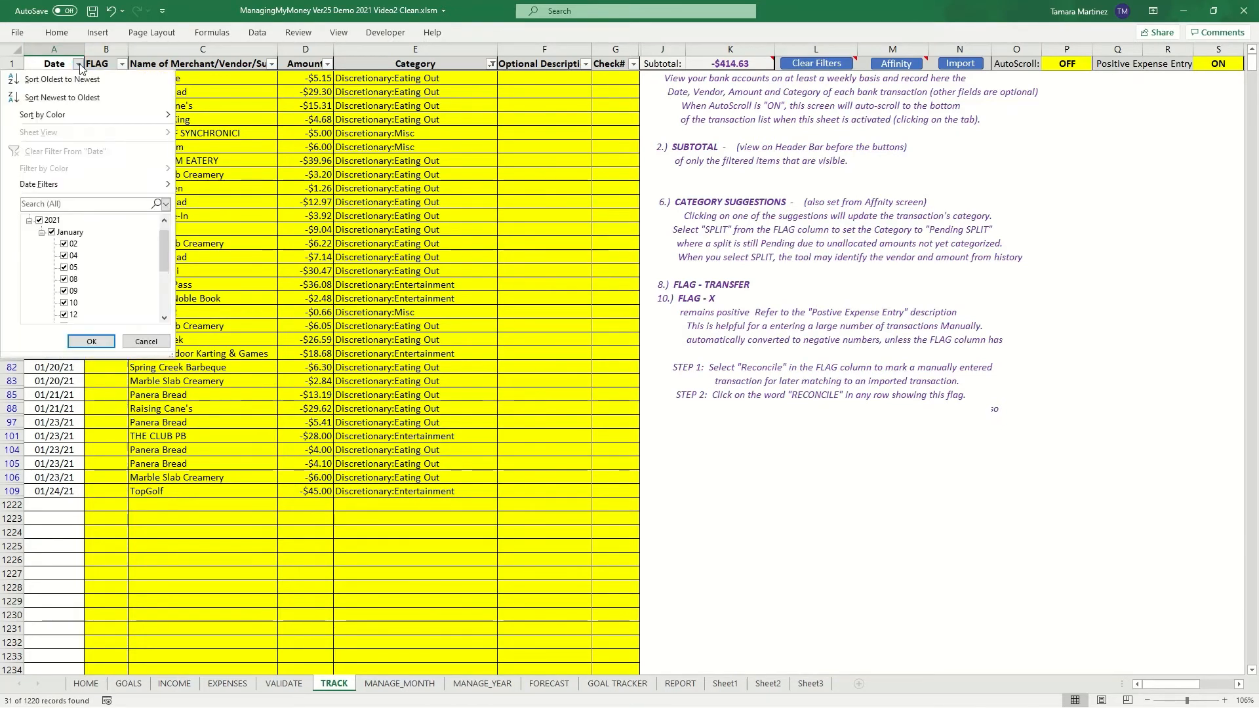
left_click(41, 233)
left_click(41, 244)
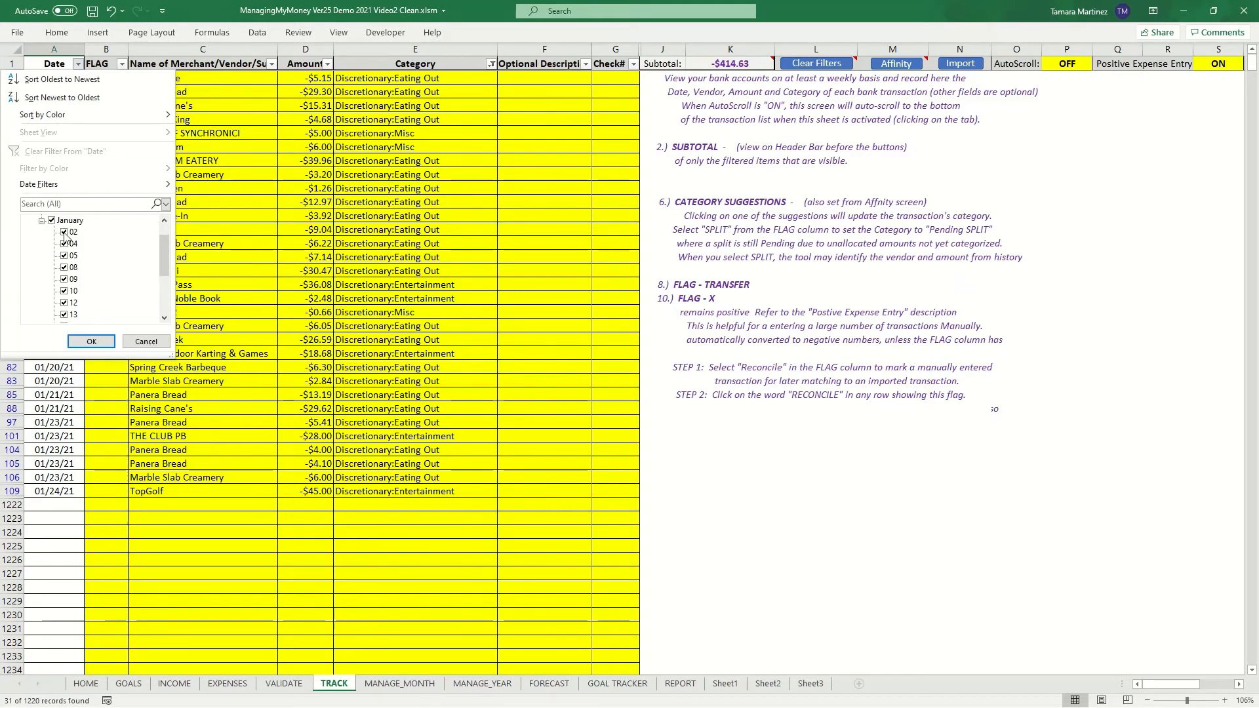
left_click(64, 232)
left_click(65, 244)
left_click(65, 232)
left_click(64, 244)
scroll(69, 307, "down", 3)
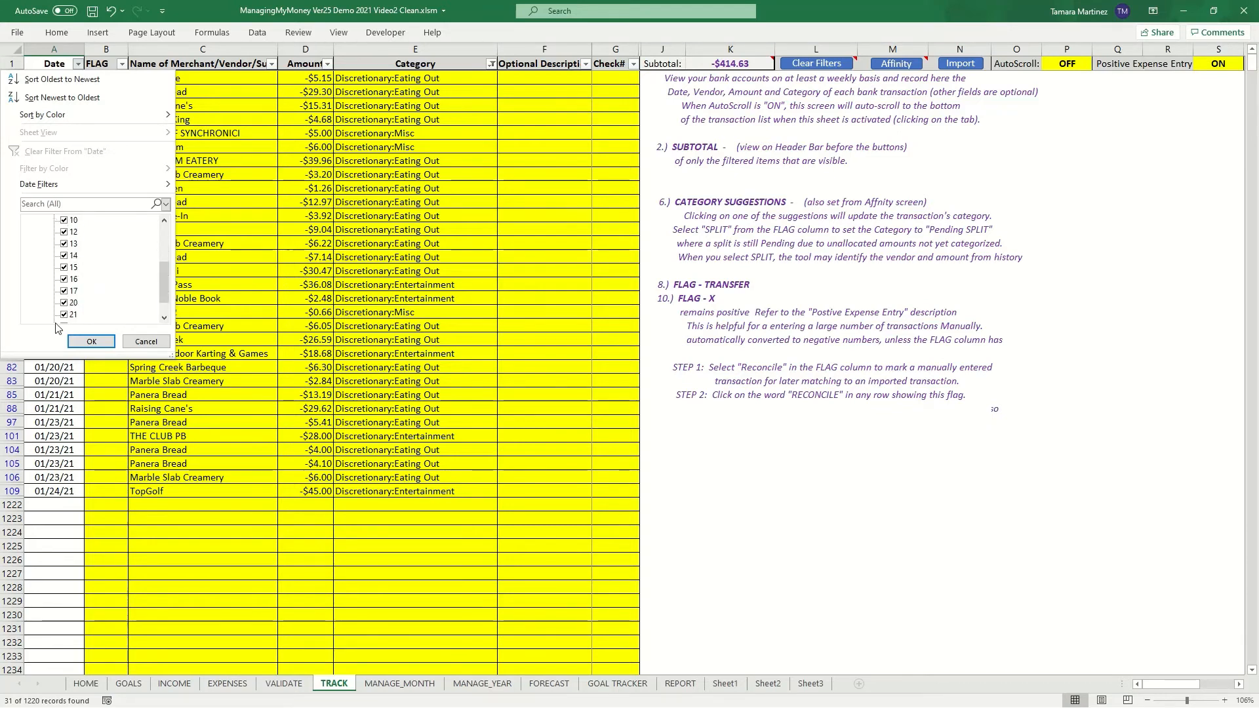
left_click(65, 314)
left_click(65, 302)
left_click(64, 290)
left_click(64, 279)
left_click(64, 269)
left_click(64, 256)
left_click(64, 244)
left_click(93, 340)
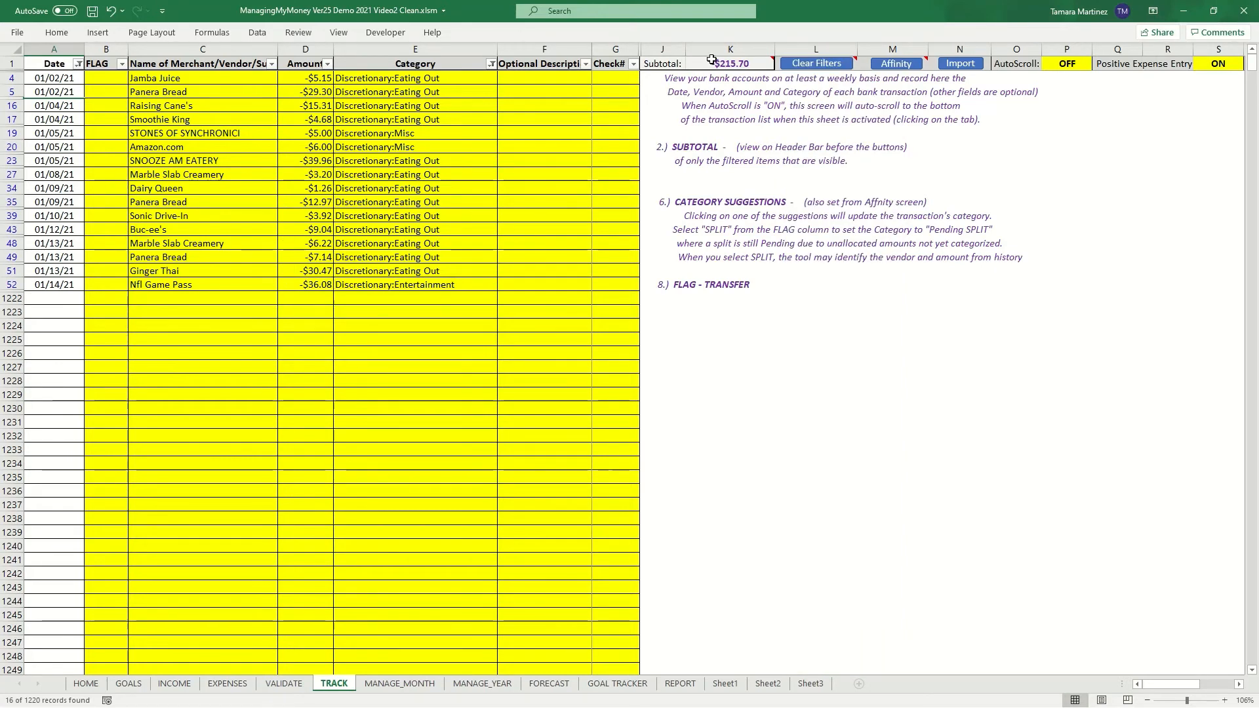
- Clear all active filters on the transaction table
left_click(832, 68)
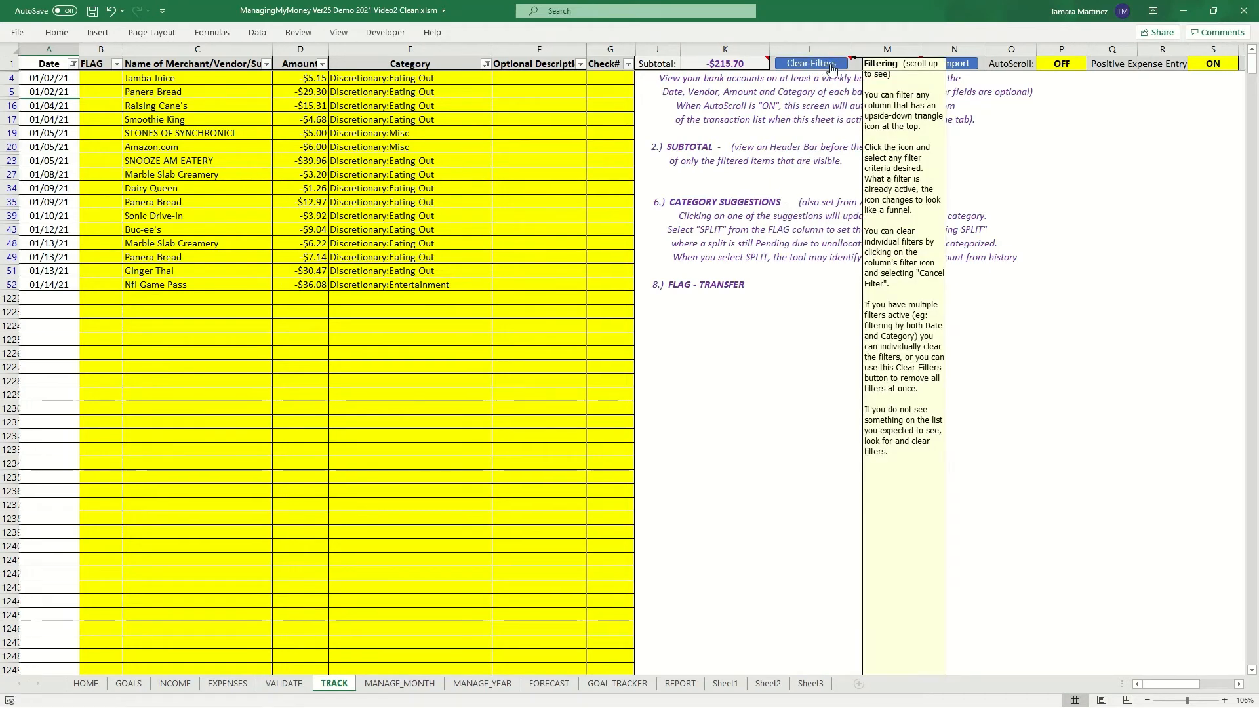
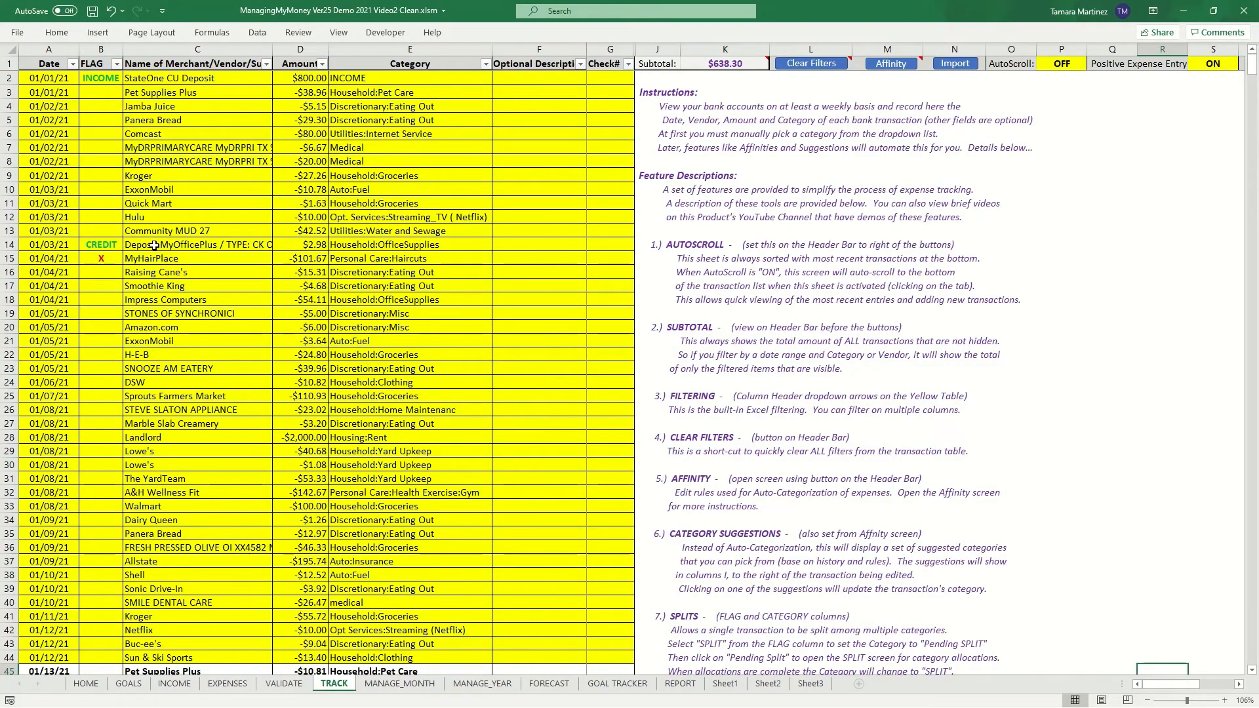
- Flag the 01/01/21 Pet Supplies Plus transaction as CREDIT
left_click(105, 93)
left_click(129, 92)
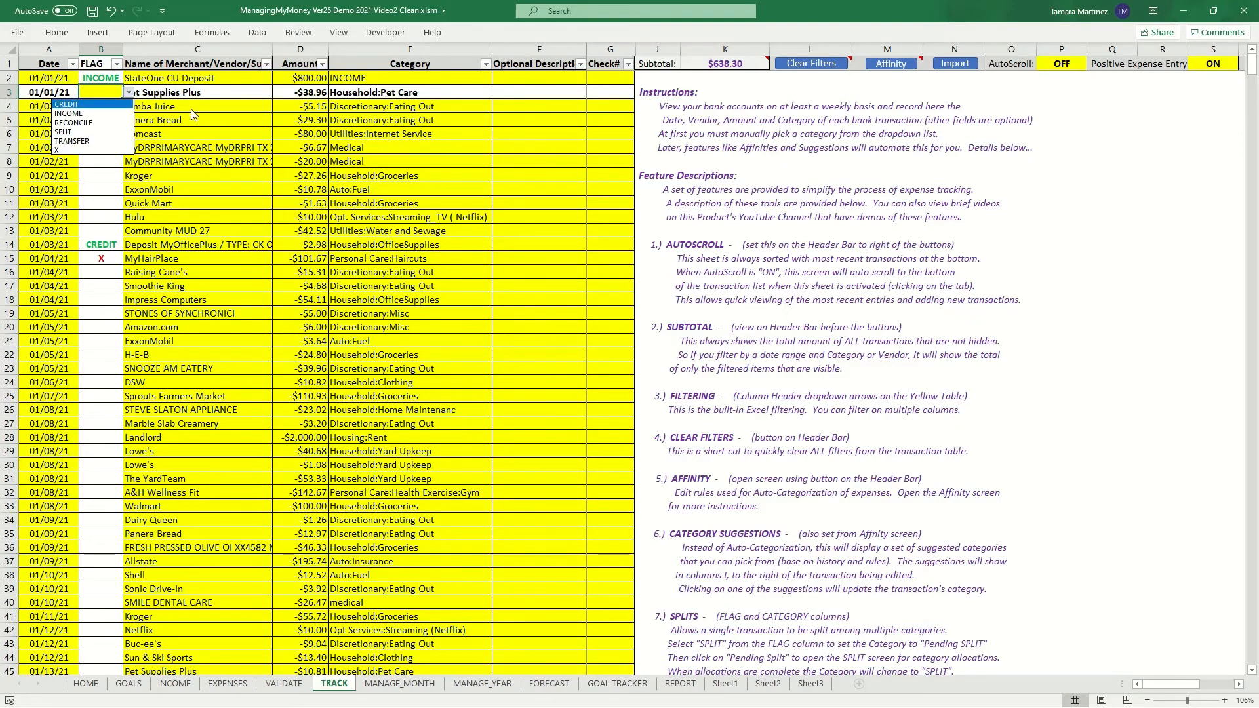
key("Return")
- Flag the 01/04/21 Impress Computers transaction with X for follow-up
left_click(107, 300)
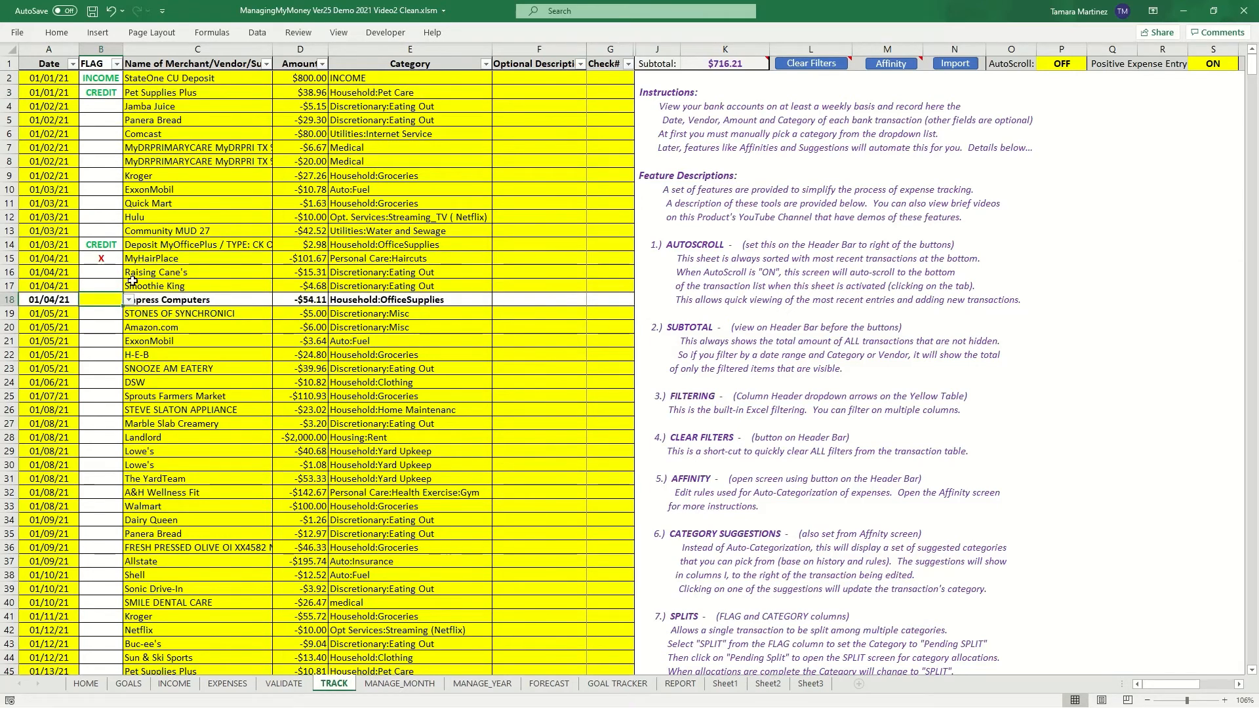
left_click(129, 300)
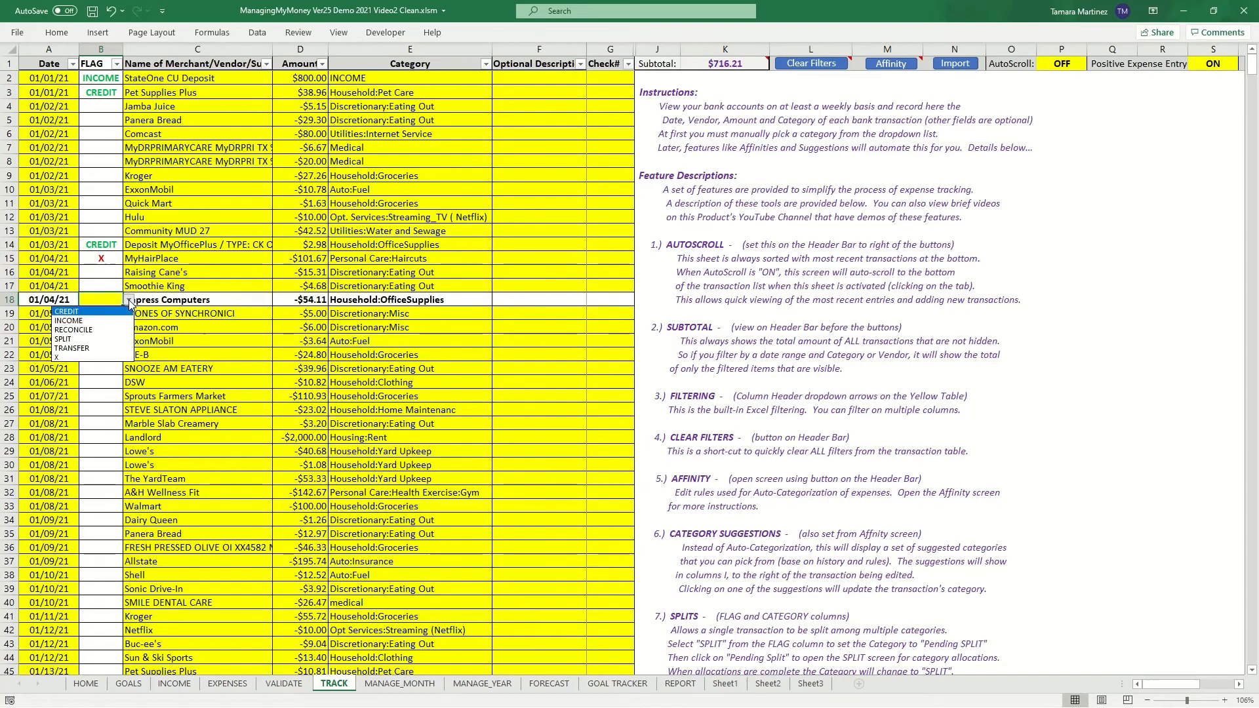
left_click(69, 358)
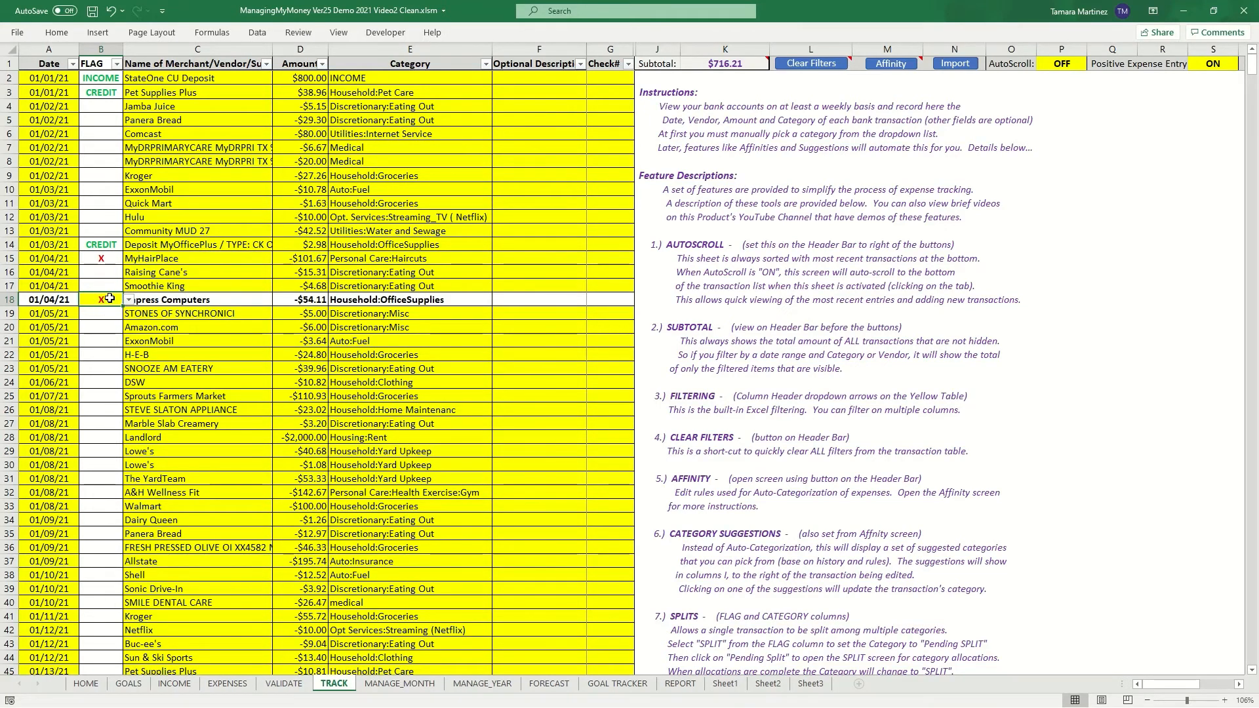
- Add the optional description "do not recognize" to the Impress Computers transaction
left_click(531, 299)
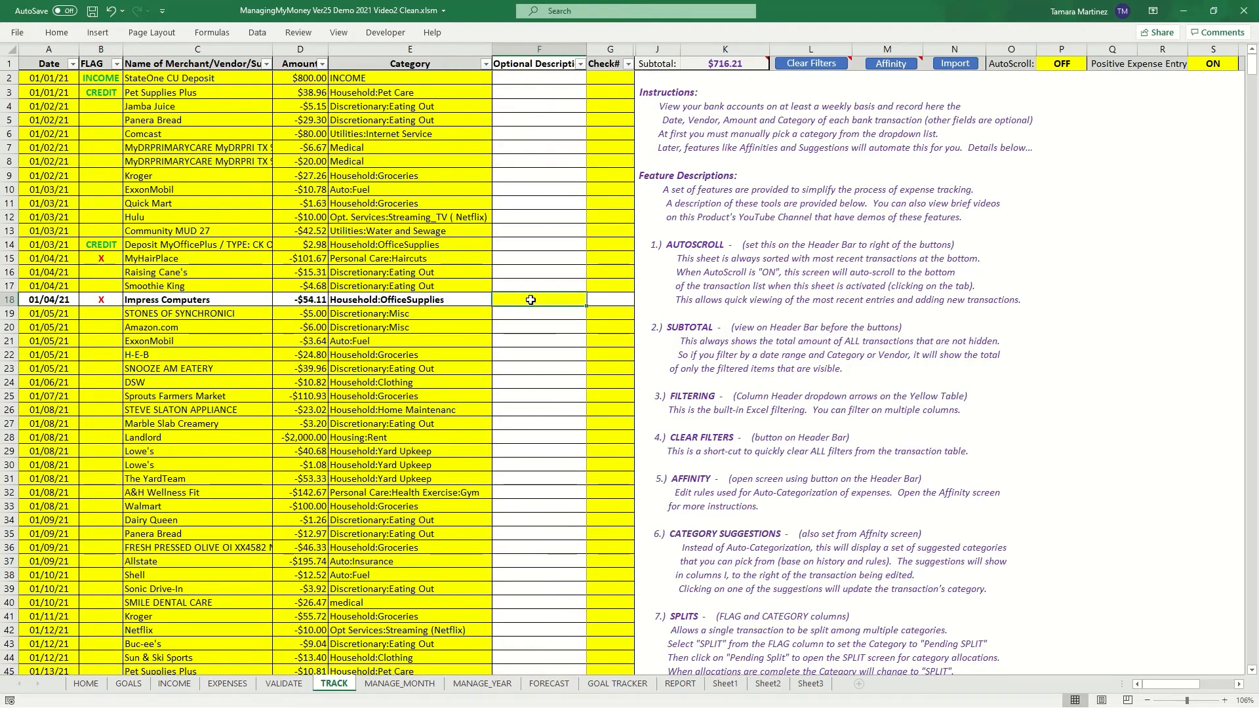
type("do not ")
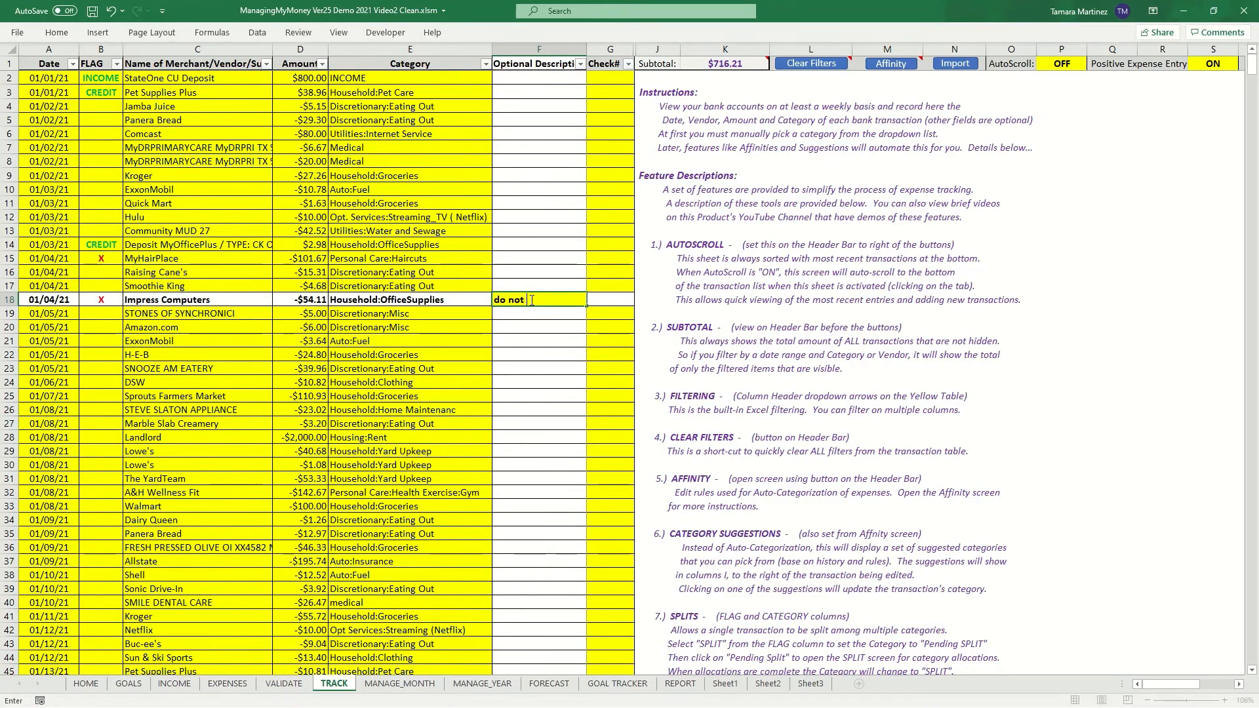
type("recognize")
key("Return")
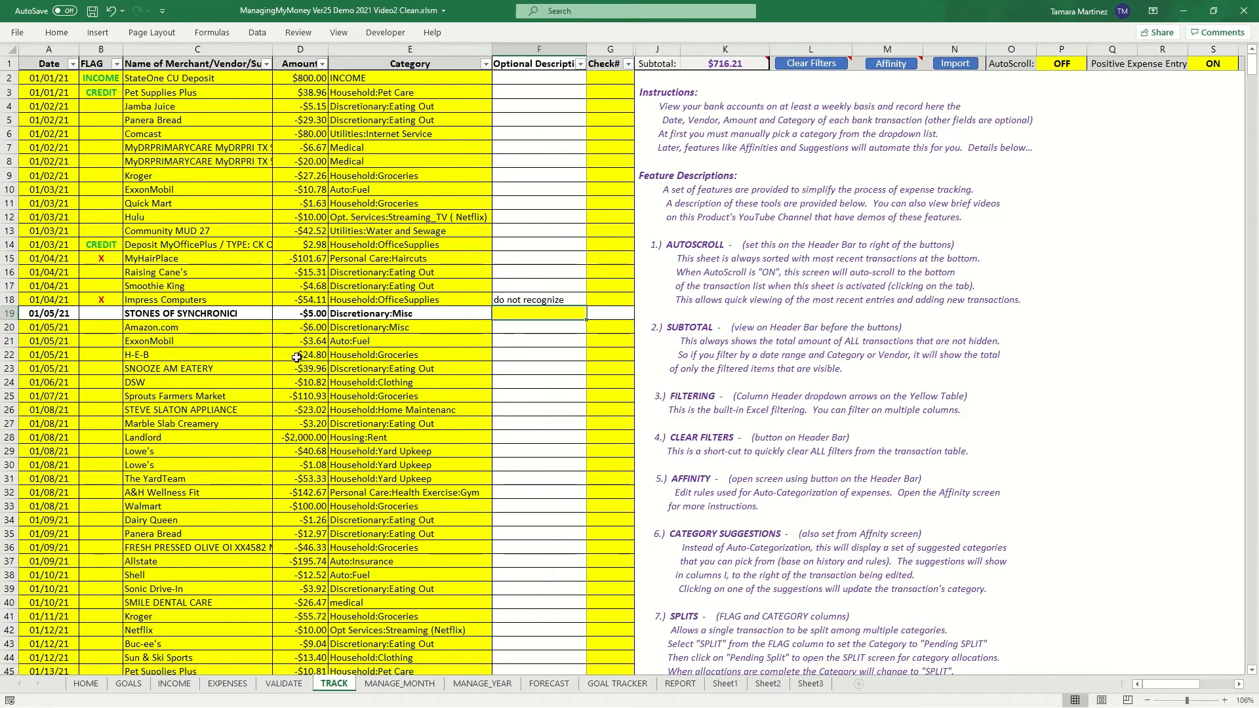
- Filter the FLAG column to show only transactions flagged X
left_click(117, 64)
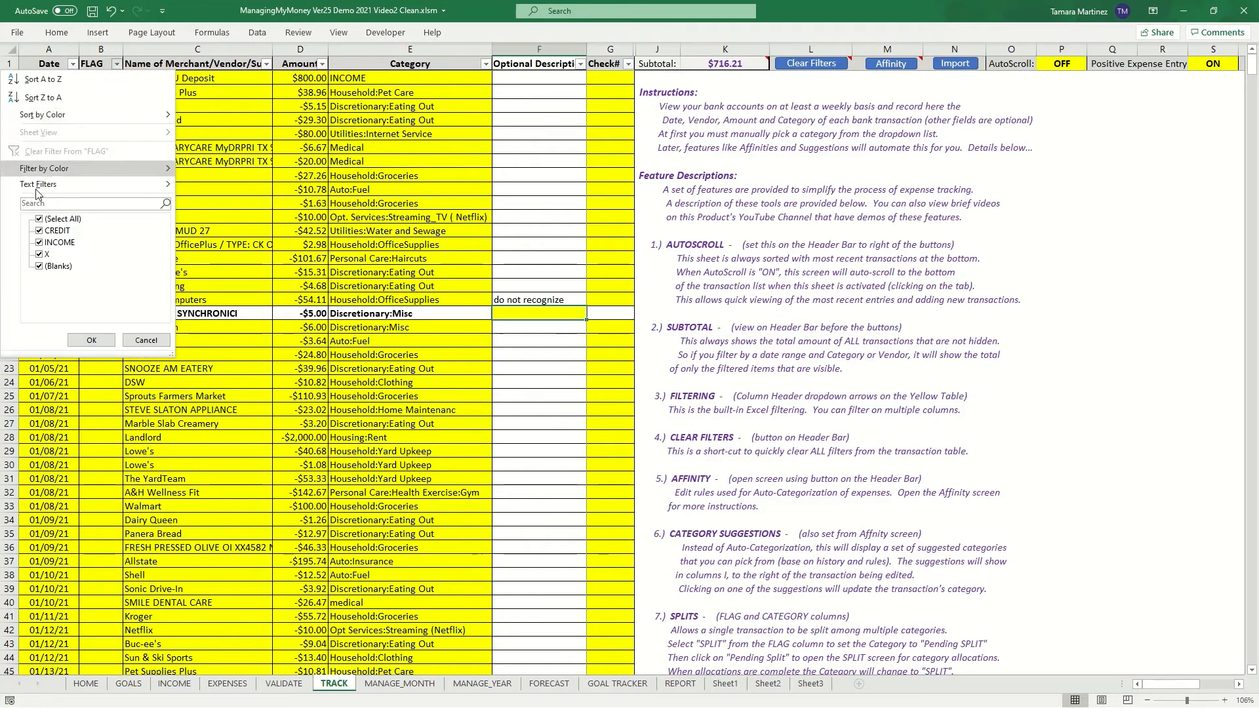
left_click(38, 219)
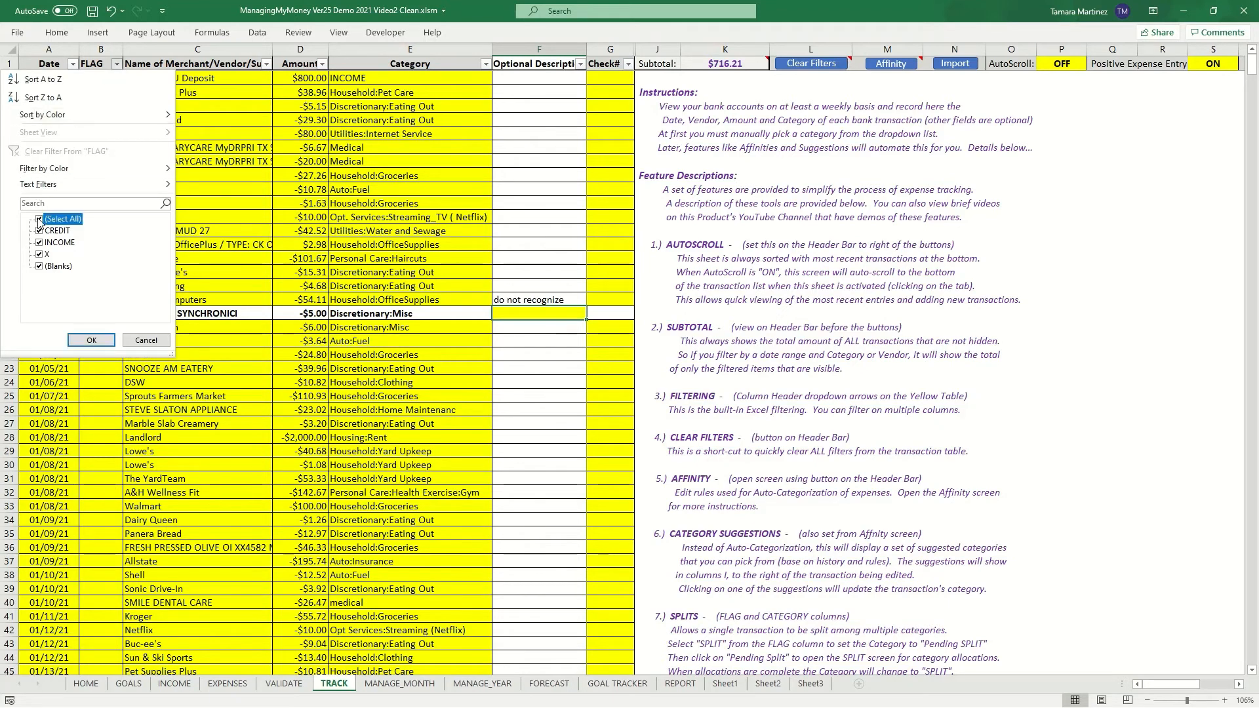
left_click(38, 255)
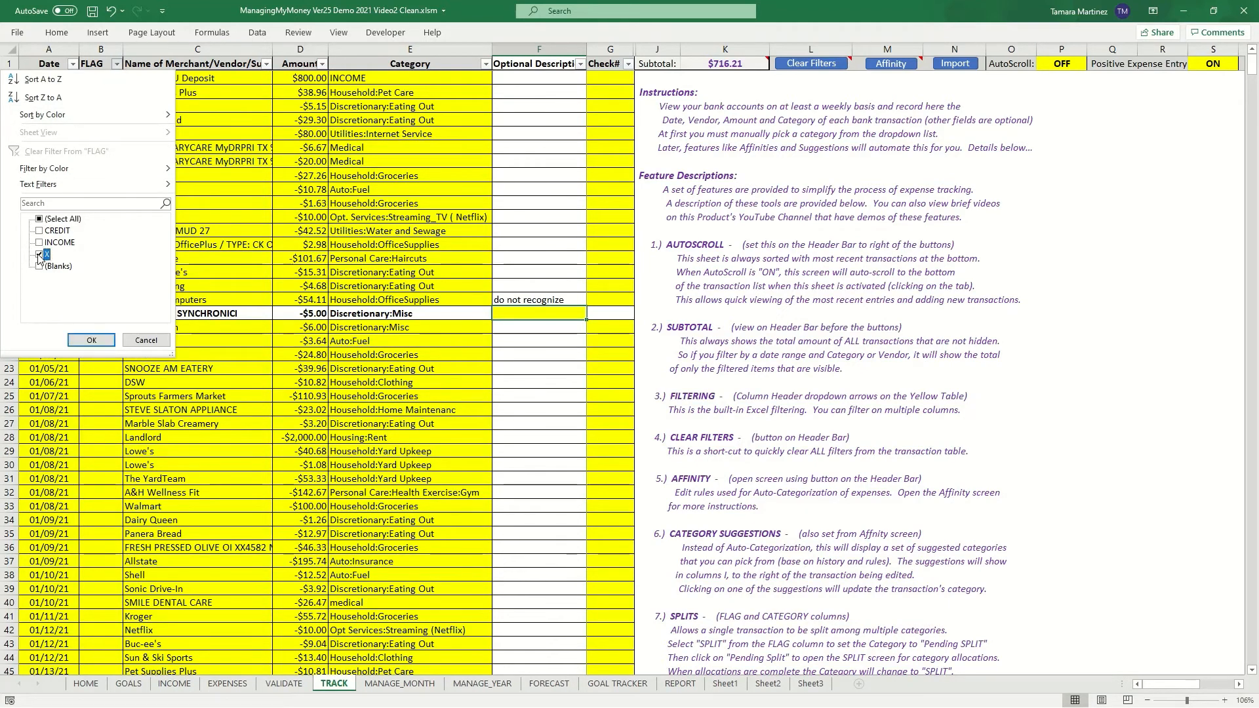
left_click(87, 342)
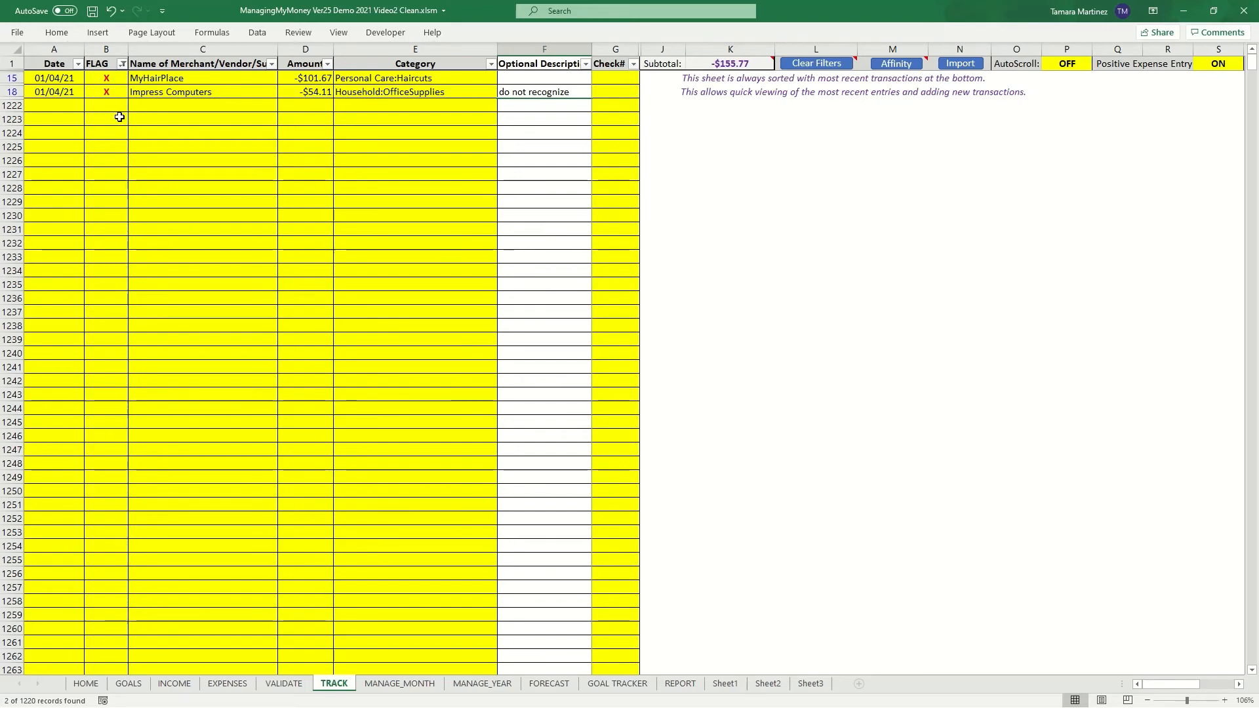
- Remove the description and the X flag from the Impress Computers transaction
left_click(529, 92)
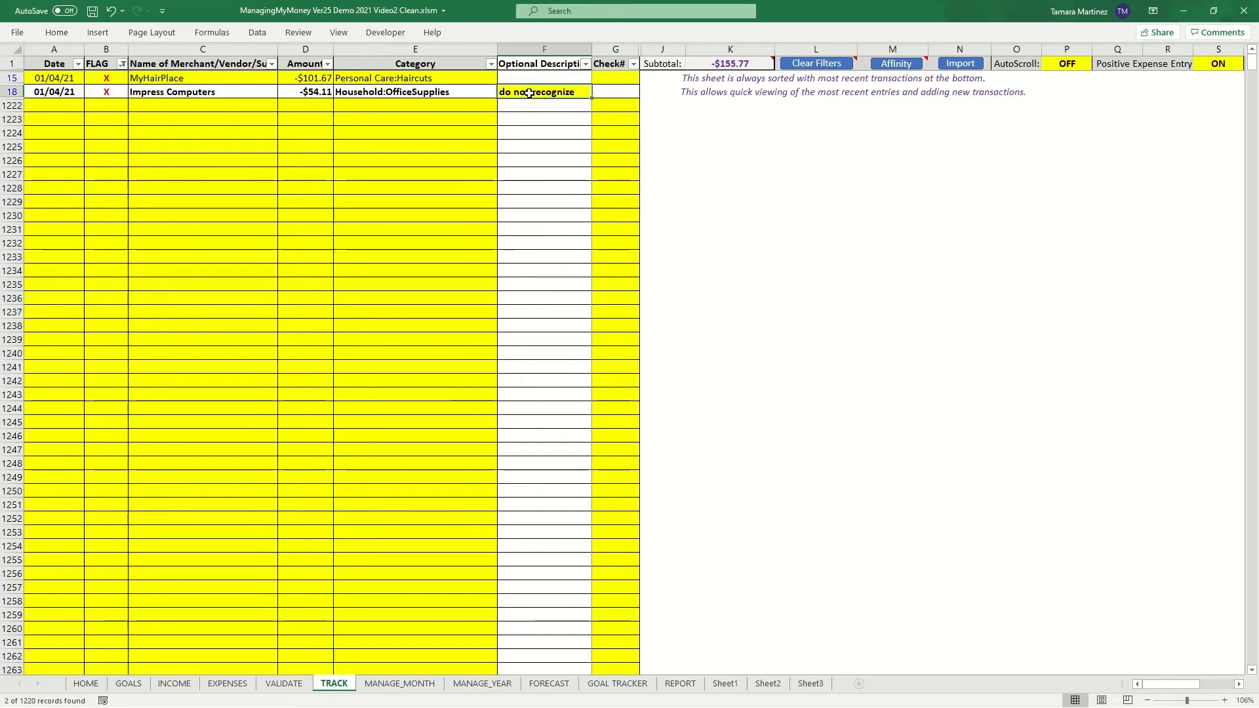
key("Delete")
left_click(113, 91)
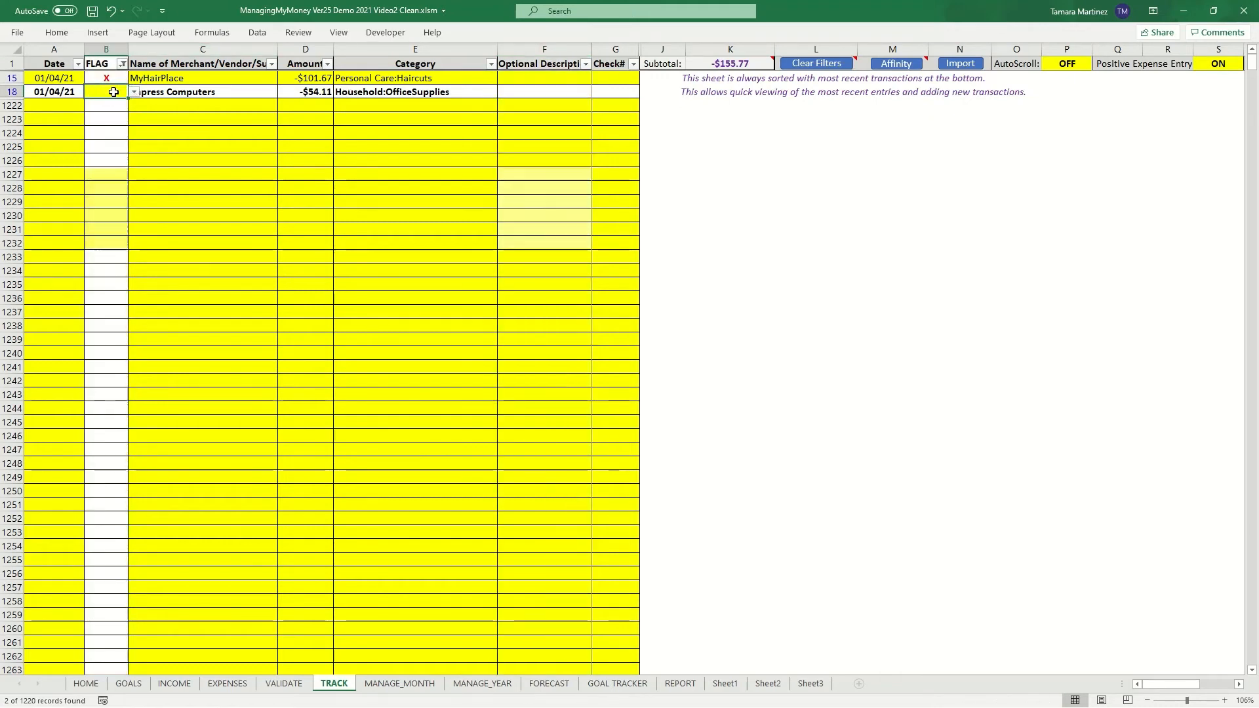
- Clear all filters on the transaction table
left_click(798, 66)
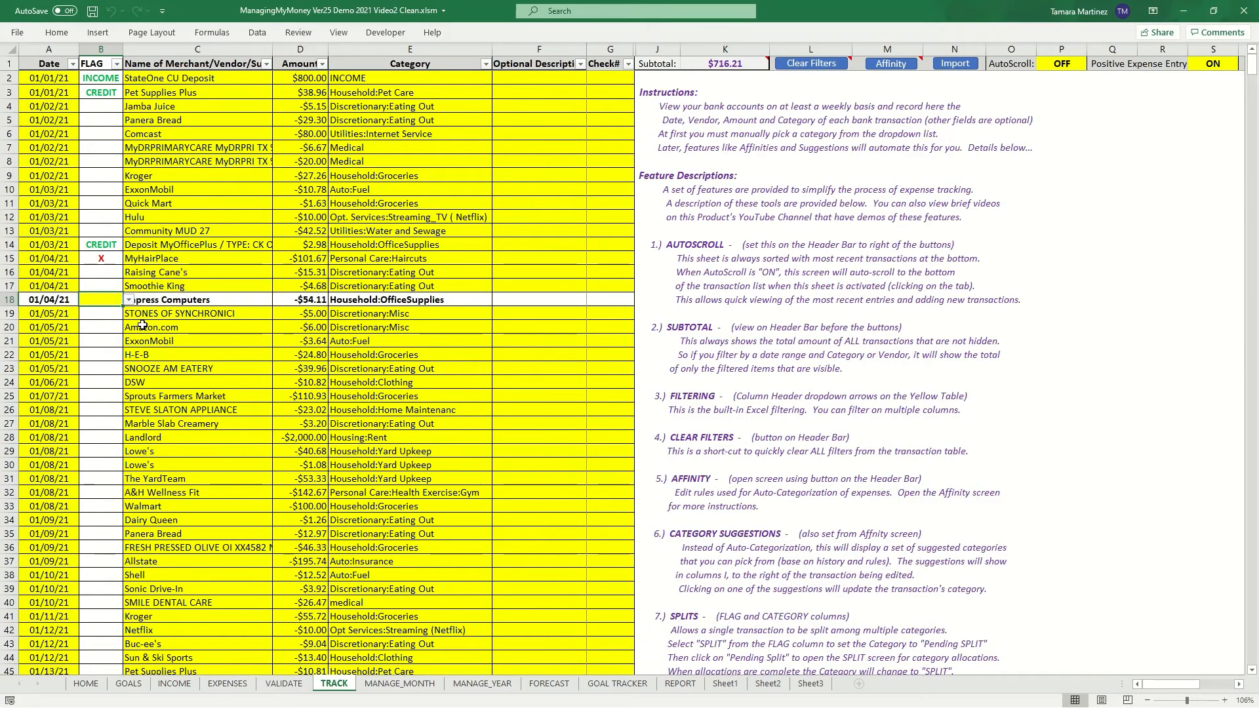
left_click(118, 64)
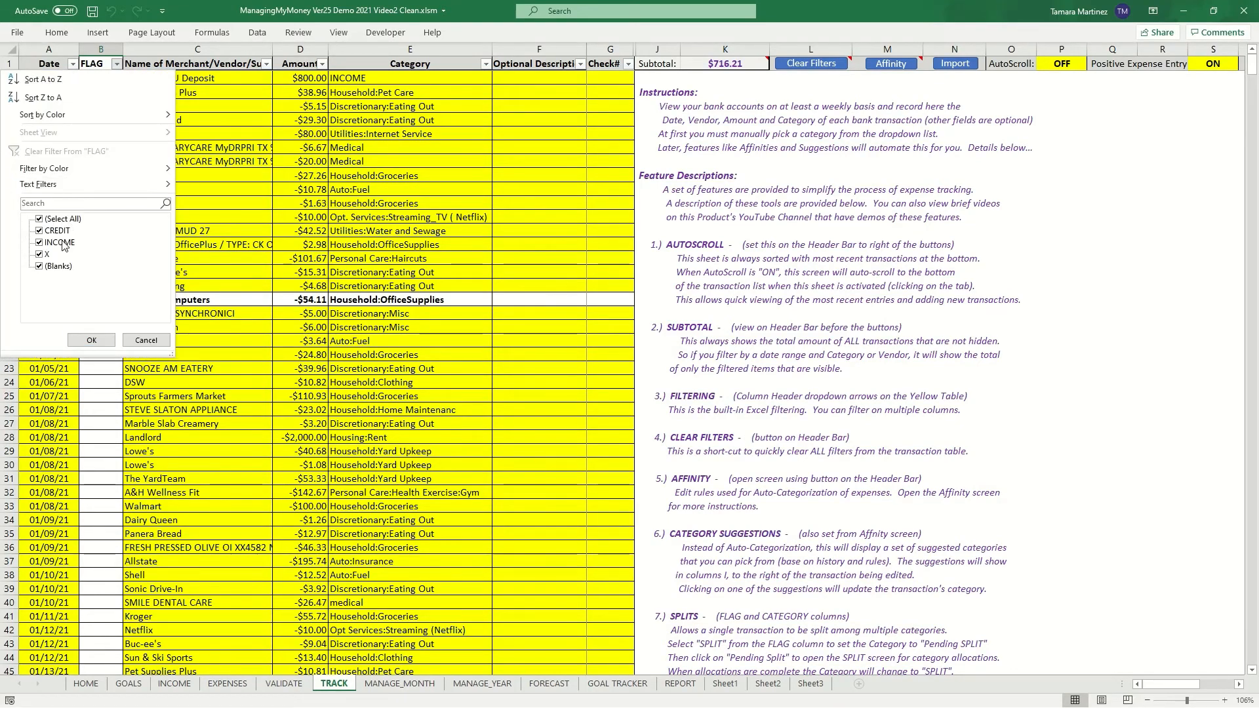
left_click(91, 339)
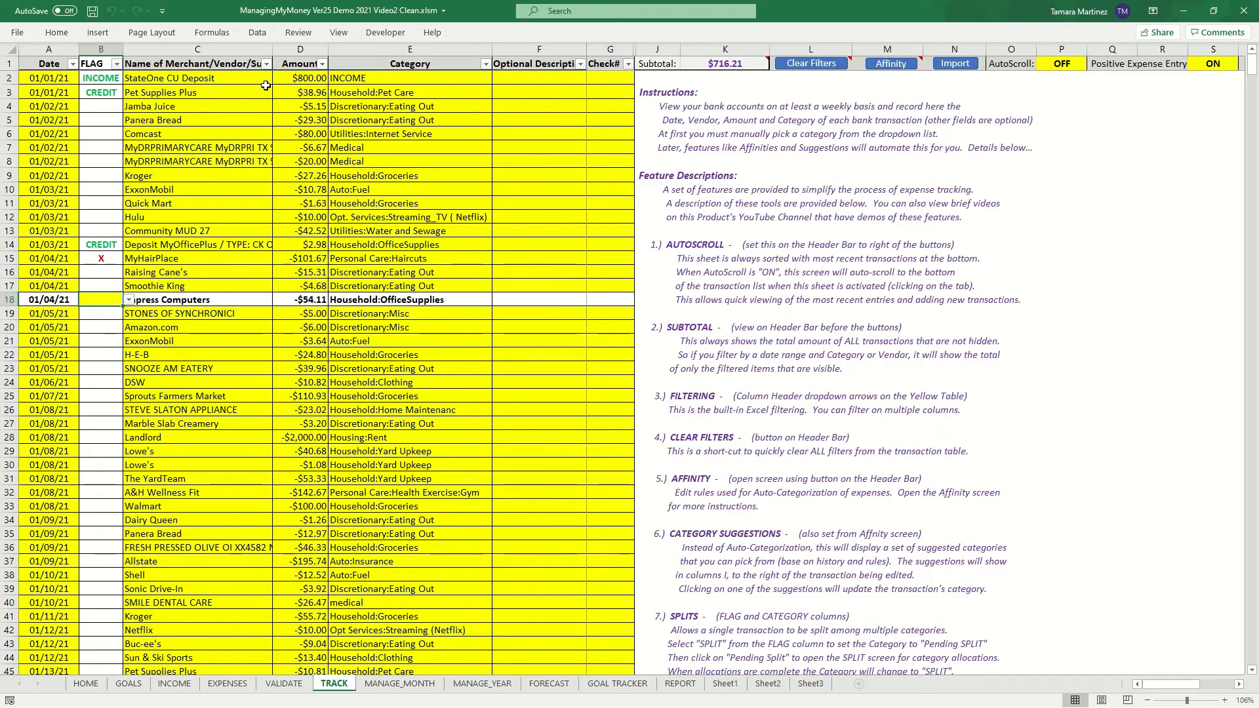
- Delete the category of the StateOne CU Deposit transaction
left_click(351, 79)
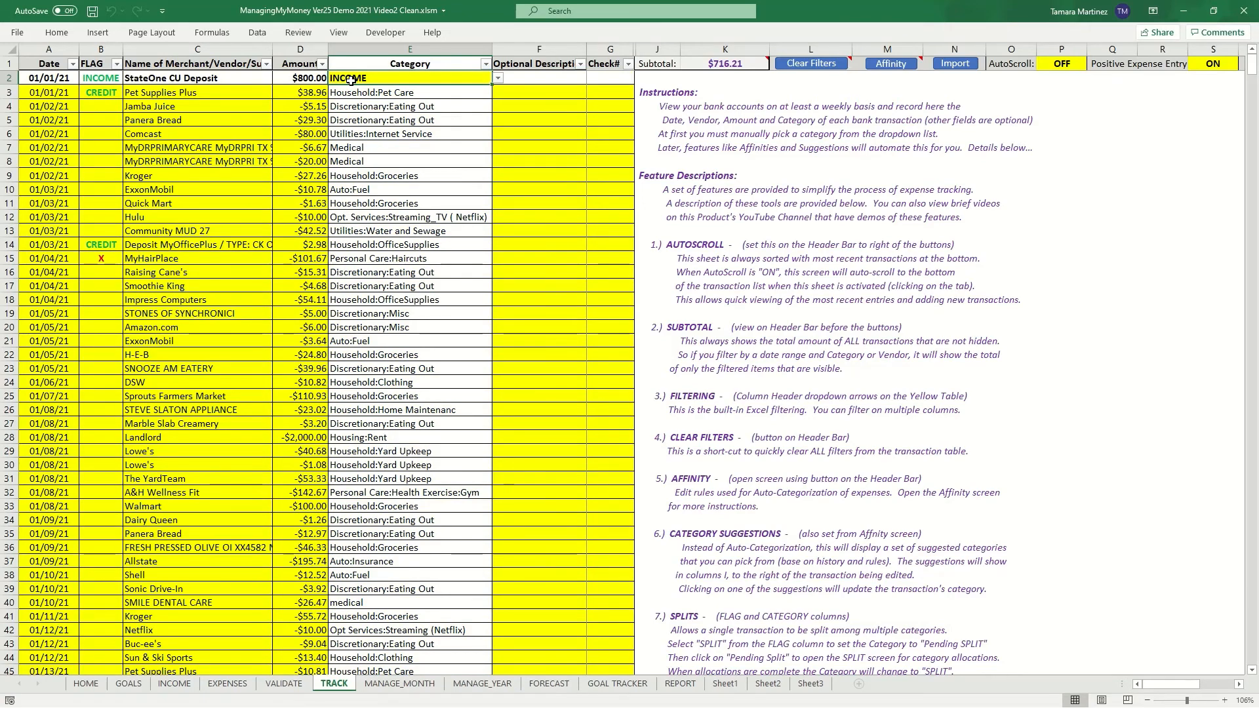
key("Delete")
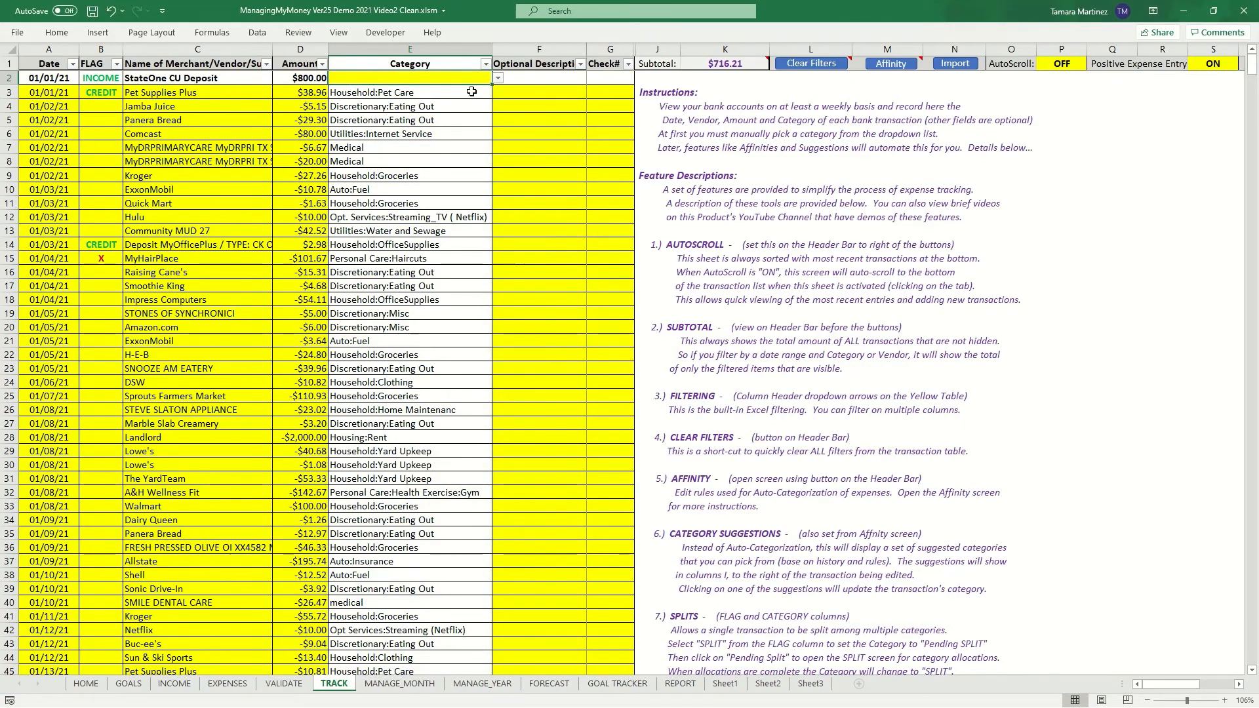
left_click(499, 79)
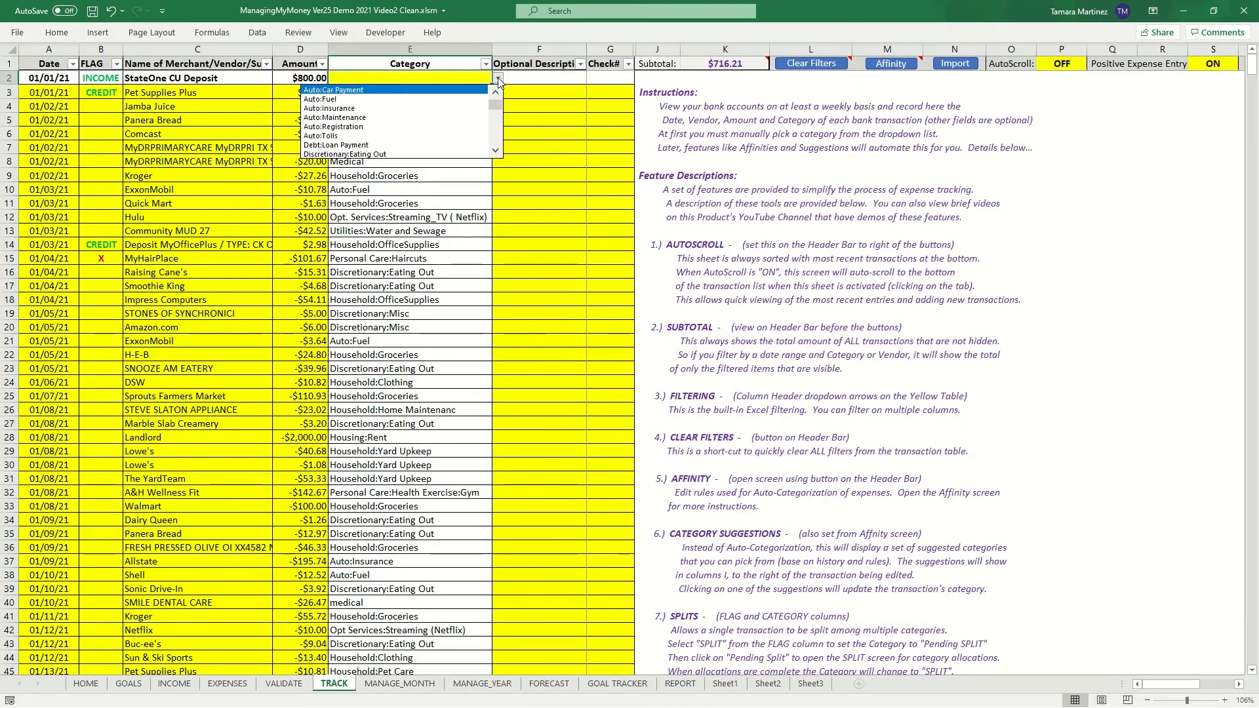
left_click(499, 79)
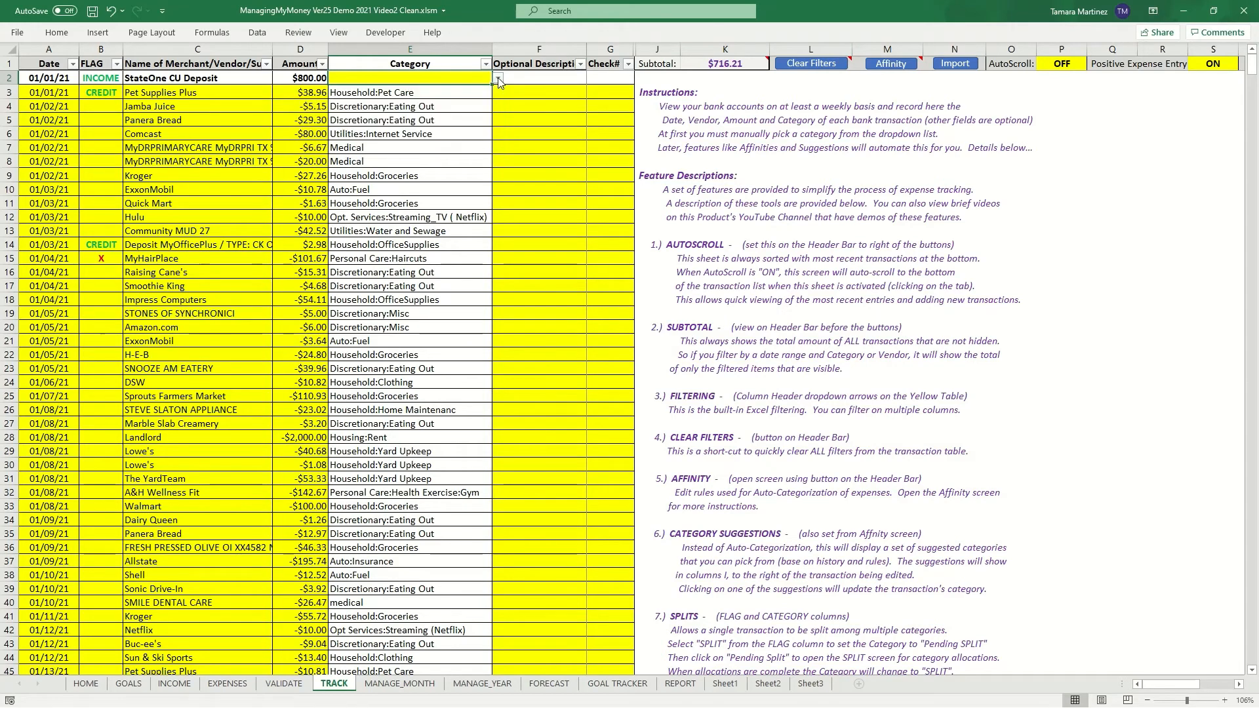
- Reselect the INCOME flag on the StateOne CU Deposit so its category resets to INCOME
left_click(117, 79)
left_click(129, 79)
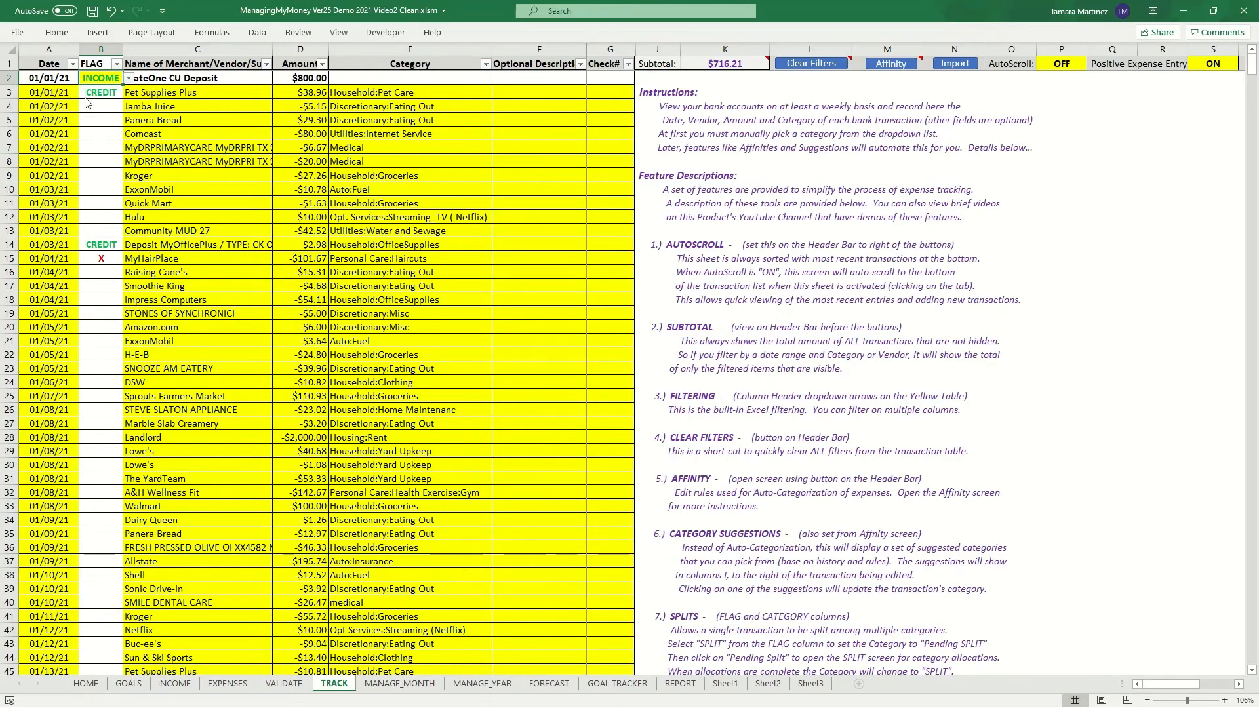
left_click(86, 100)
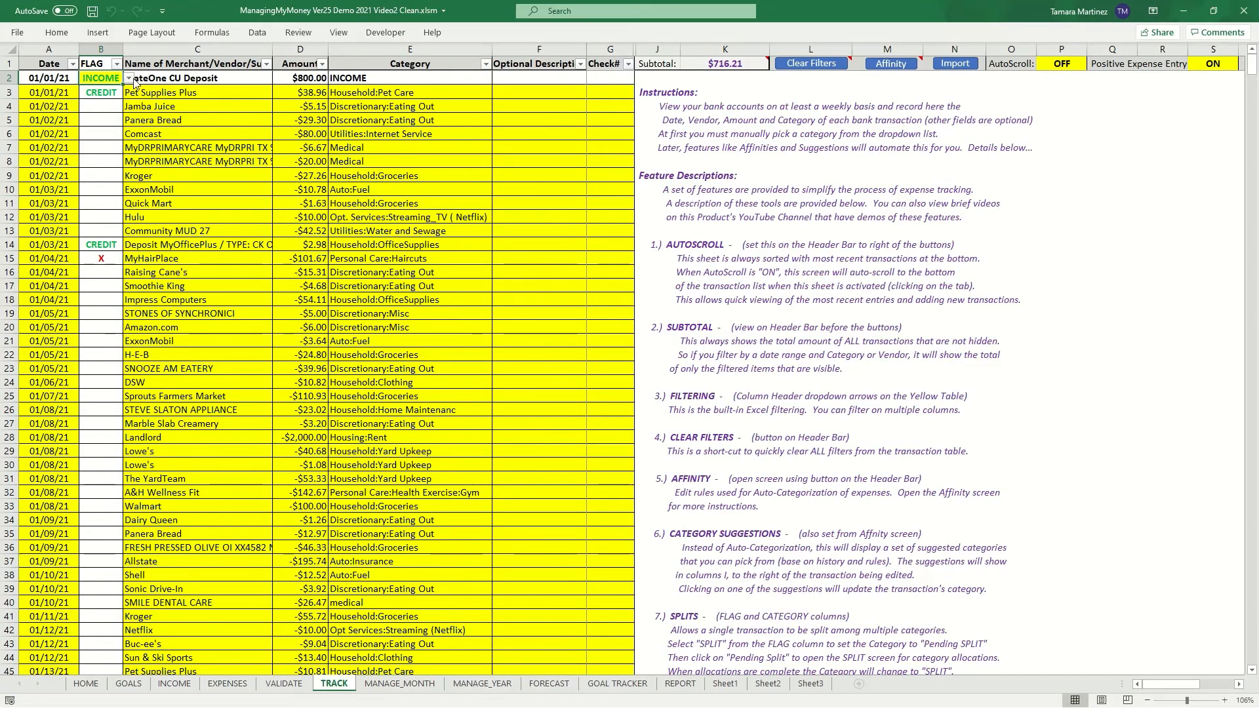
- Filter the FLAG column to show only INCOME transactions
left_click(117, 64)
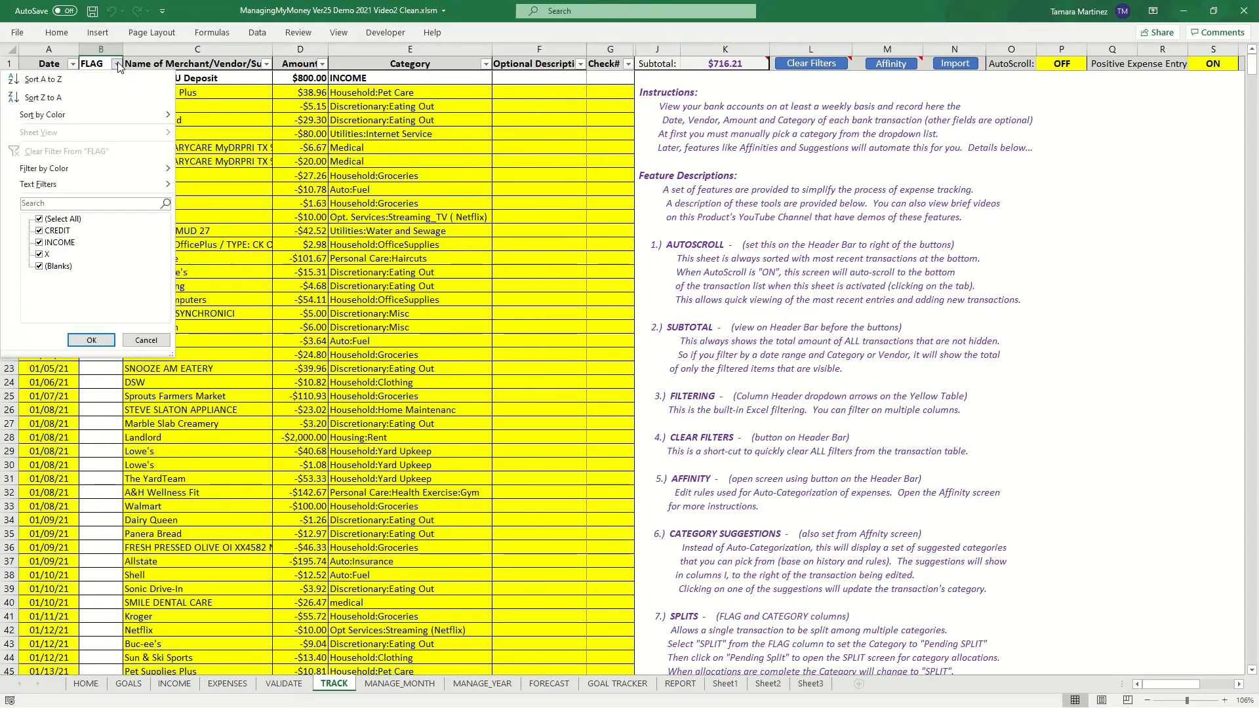
left_click(39, 220)
left_click(40, 243)
left_click(89, 339)
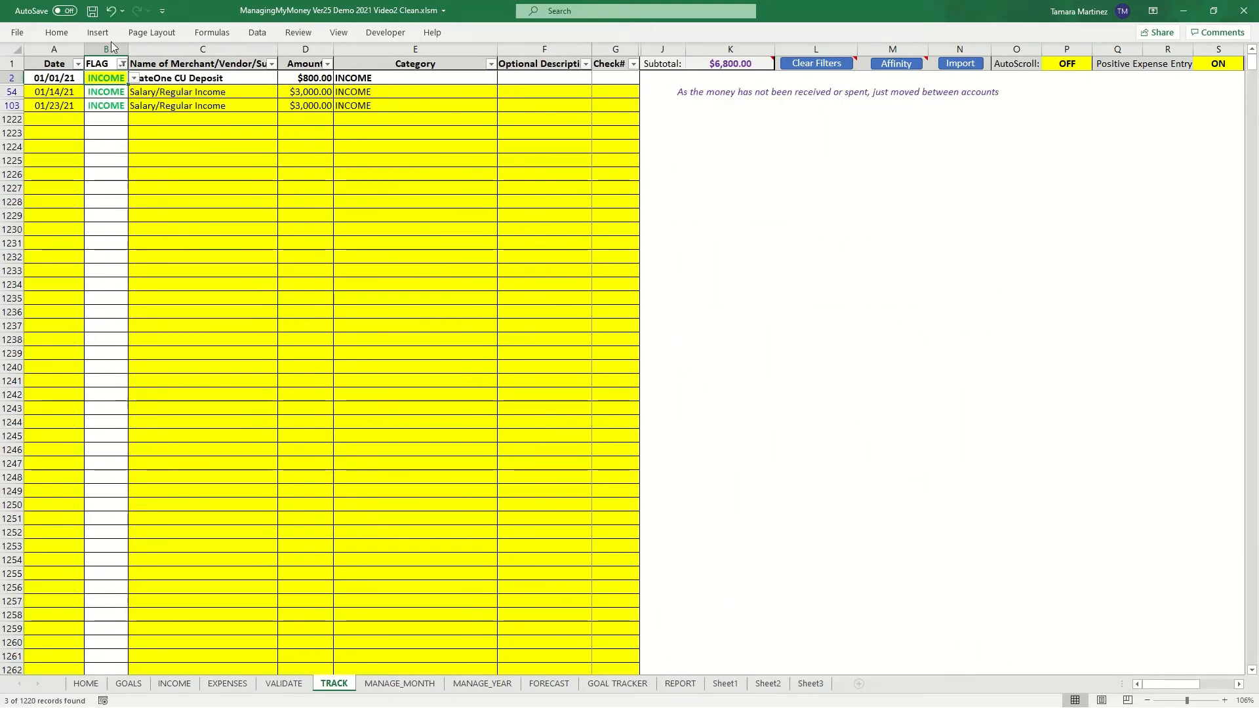
- Reselect all FLAG values to remove the INCOME filter
left_click(122, 63)
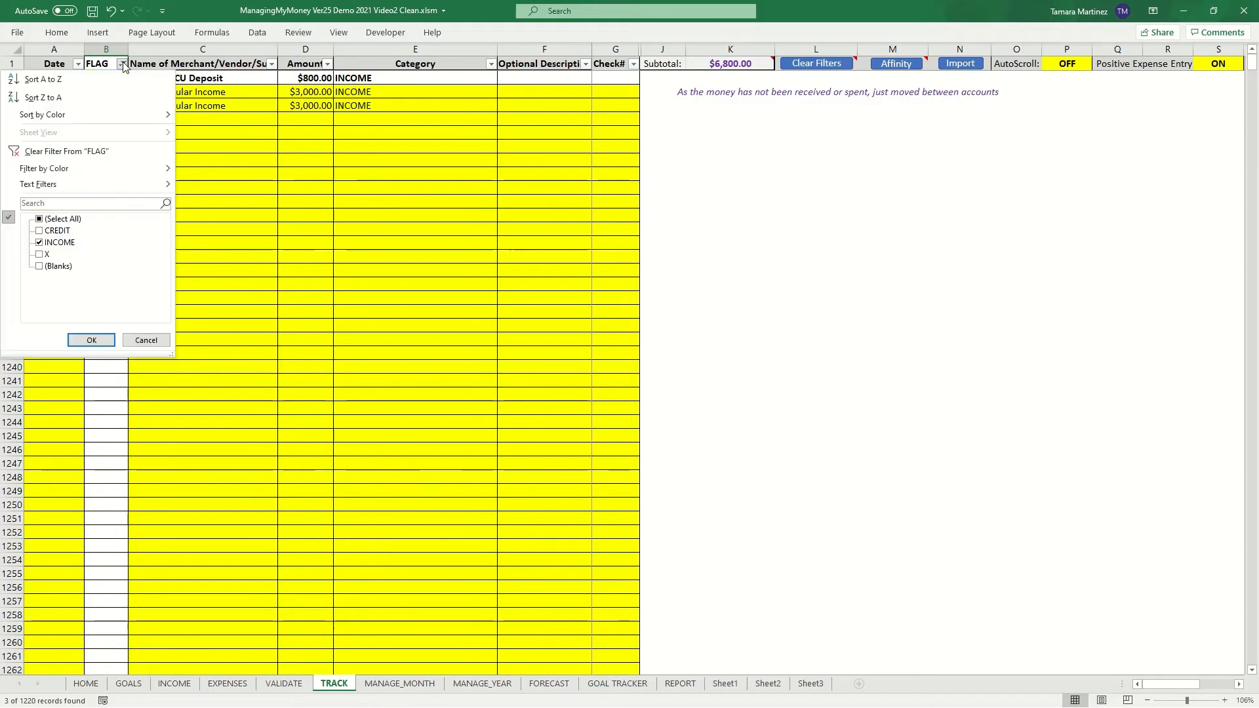
left_click(38, 219)
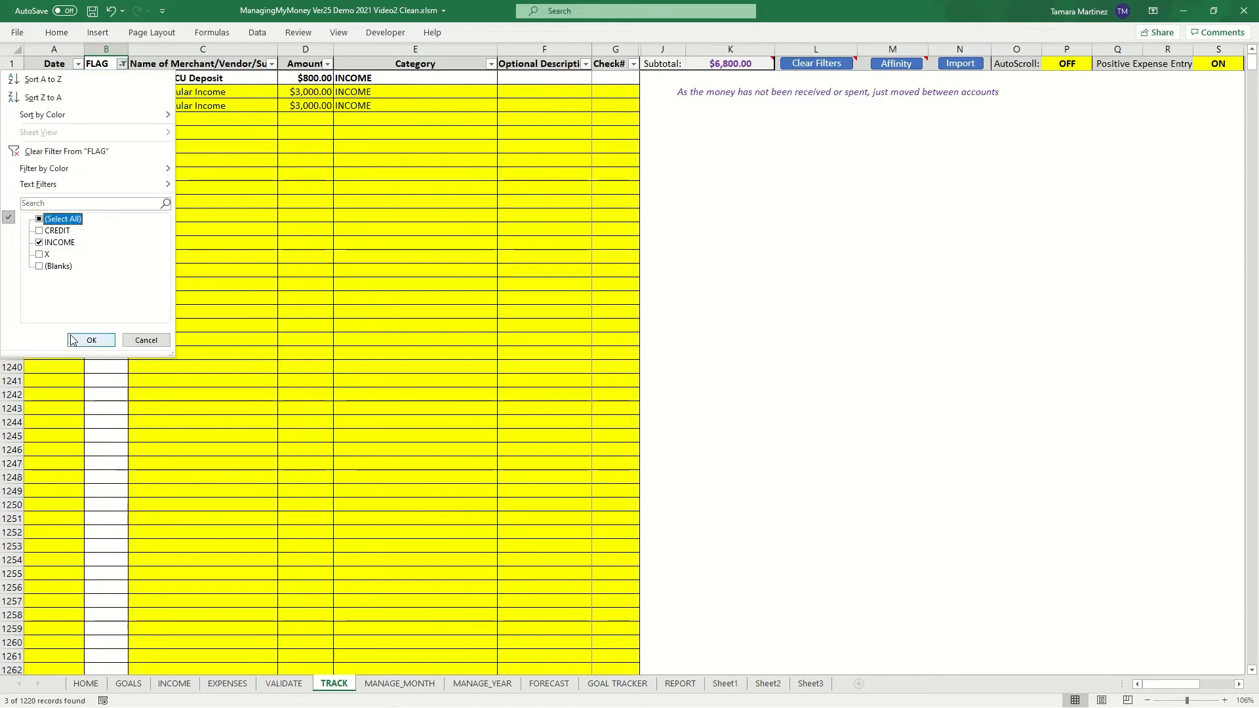
left_click(38, 219)
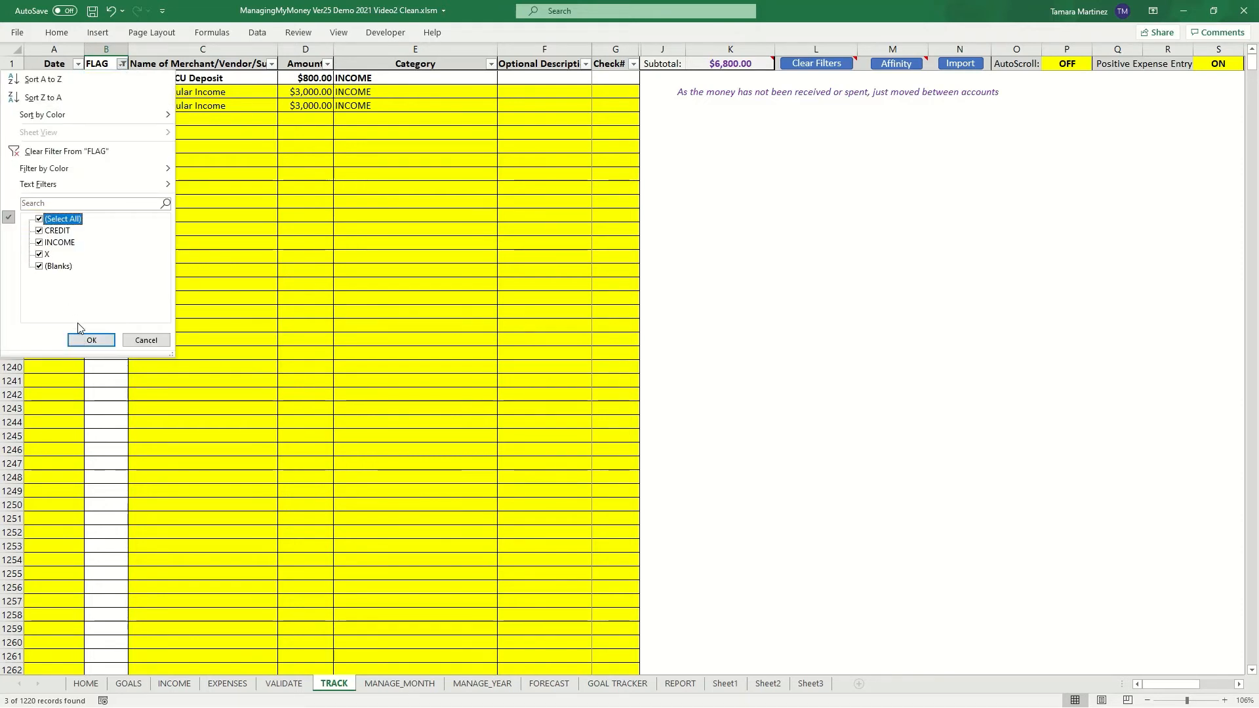
left_click(91, 340)
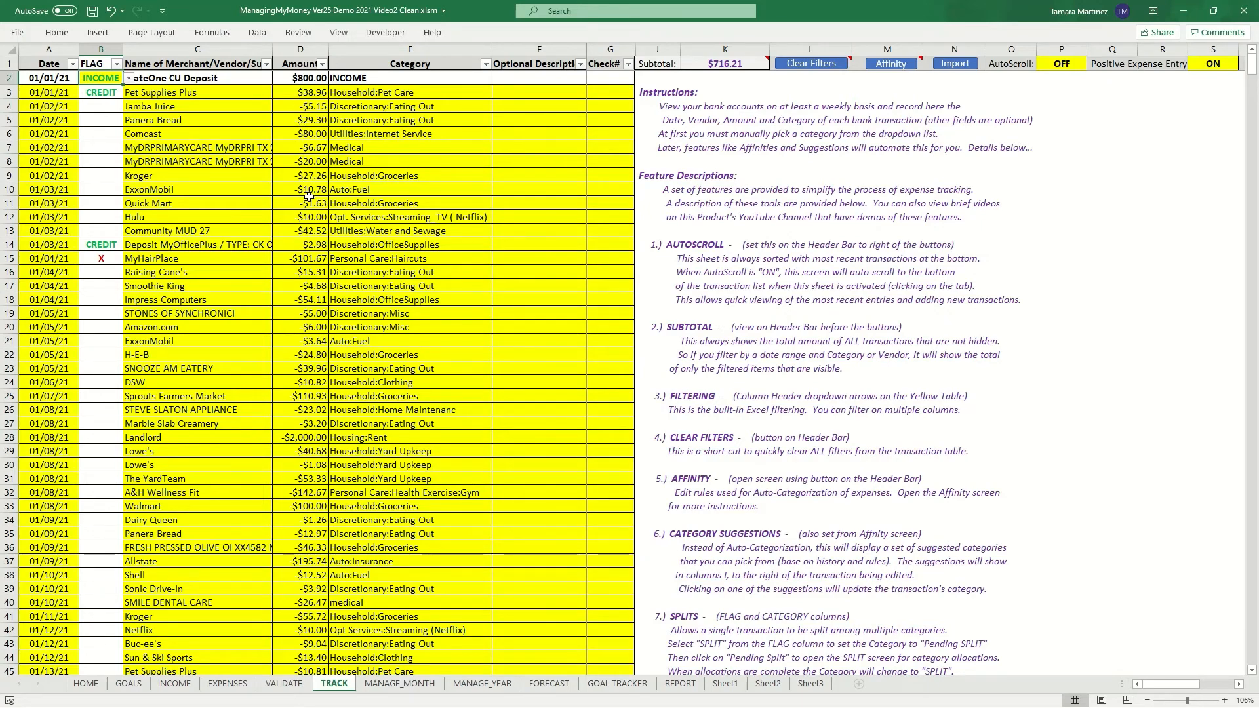
- Turn the Positive Expense Entry setting OFF
scroll(314, 299, "down", 12)
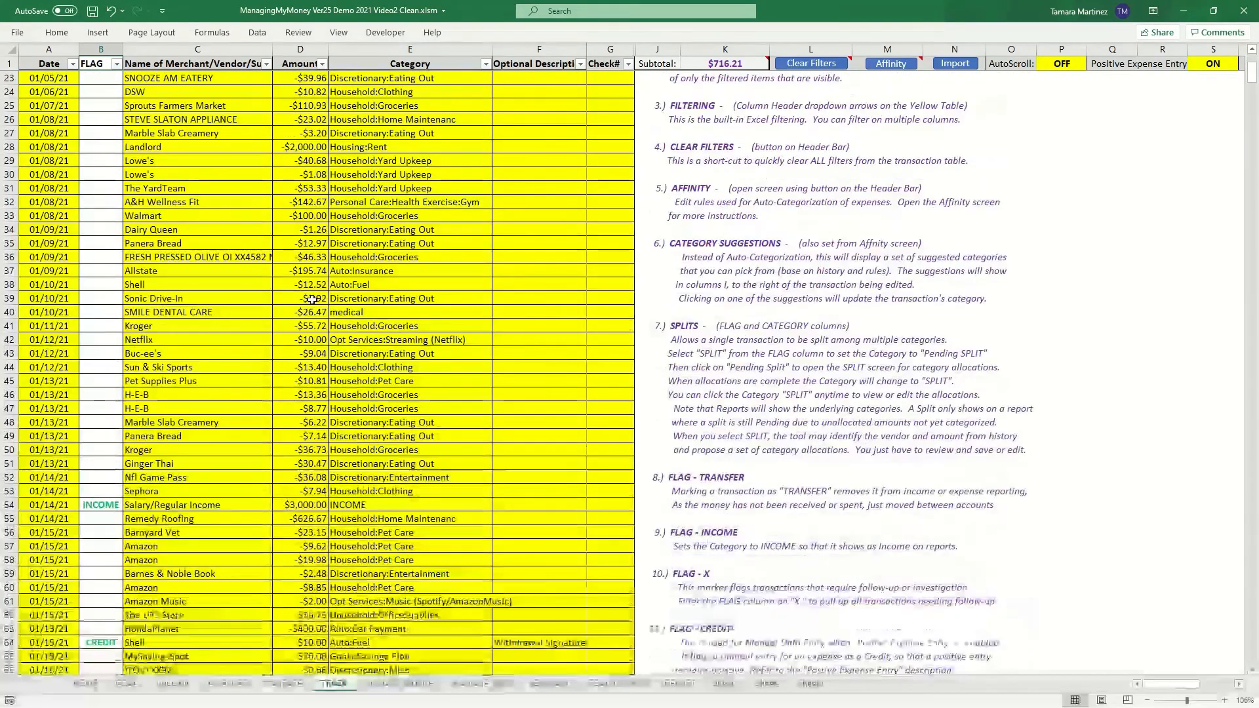
scroll(312, 299, "down", 20)
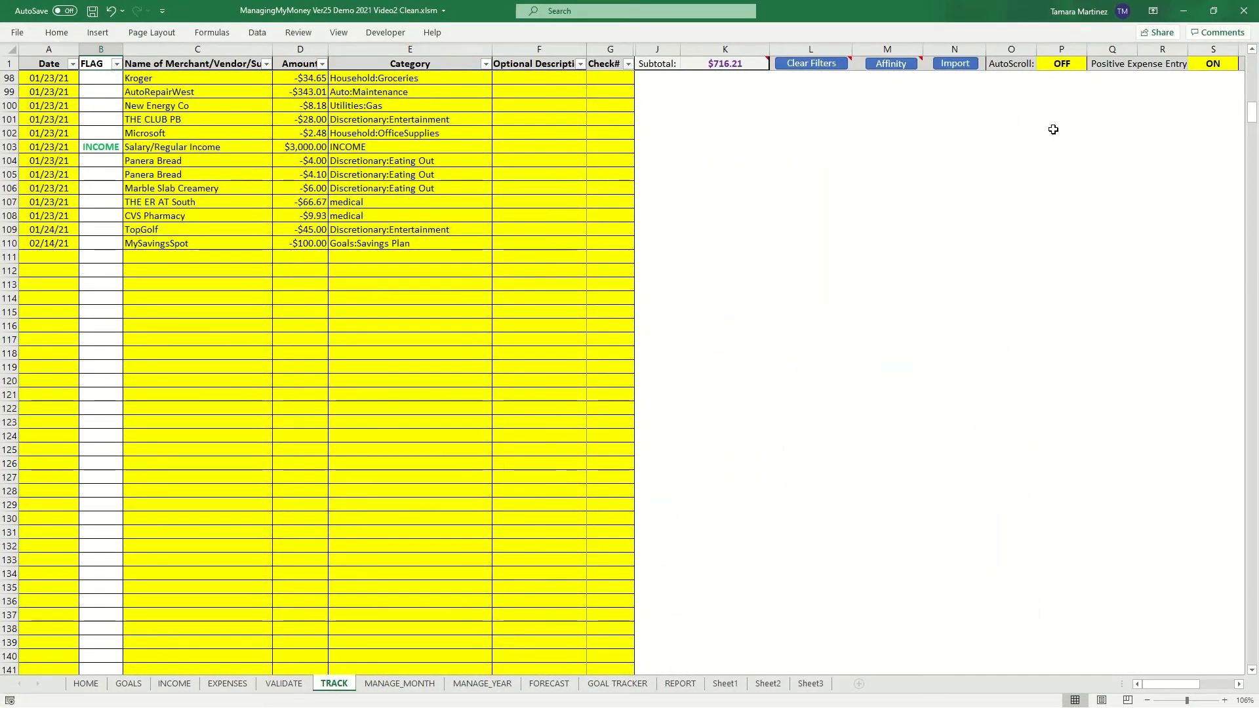
left_click(1199, 64)
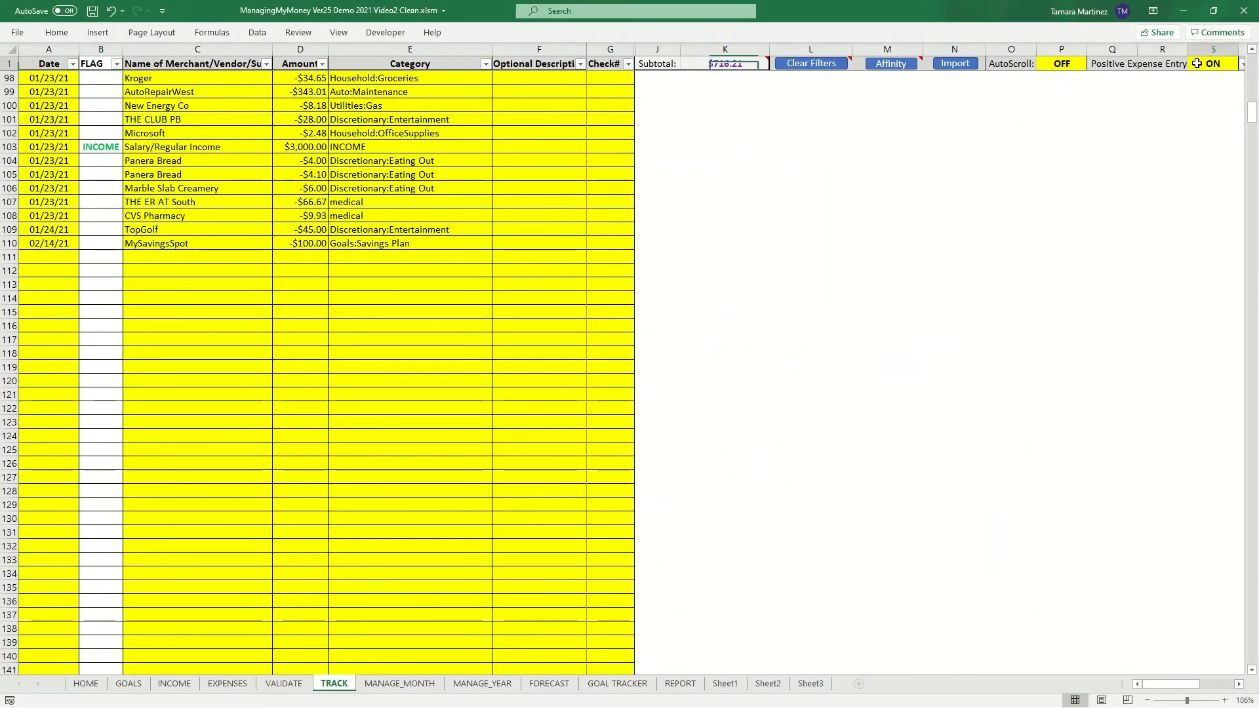
left_click(1241, 64)
left_click(1205, 86)
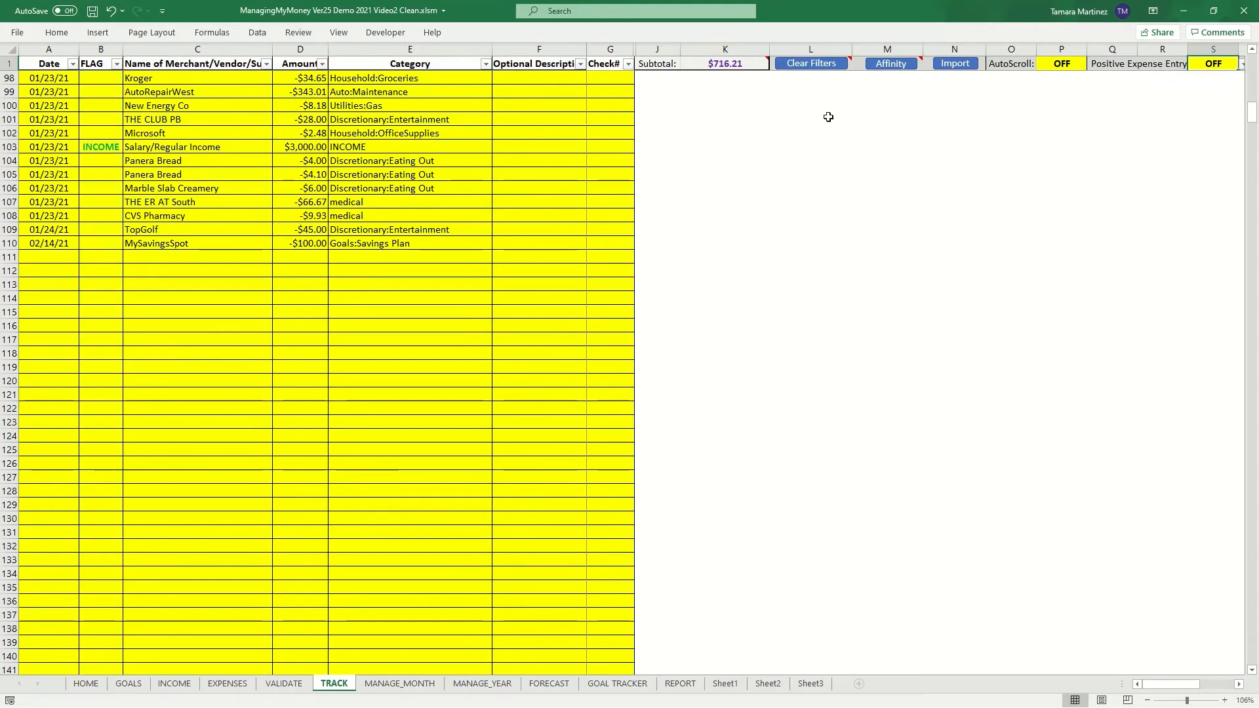
- Add a TopGolf transaction with an amount of 54 in the next empty row
left_click(183, 258)
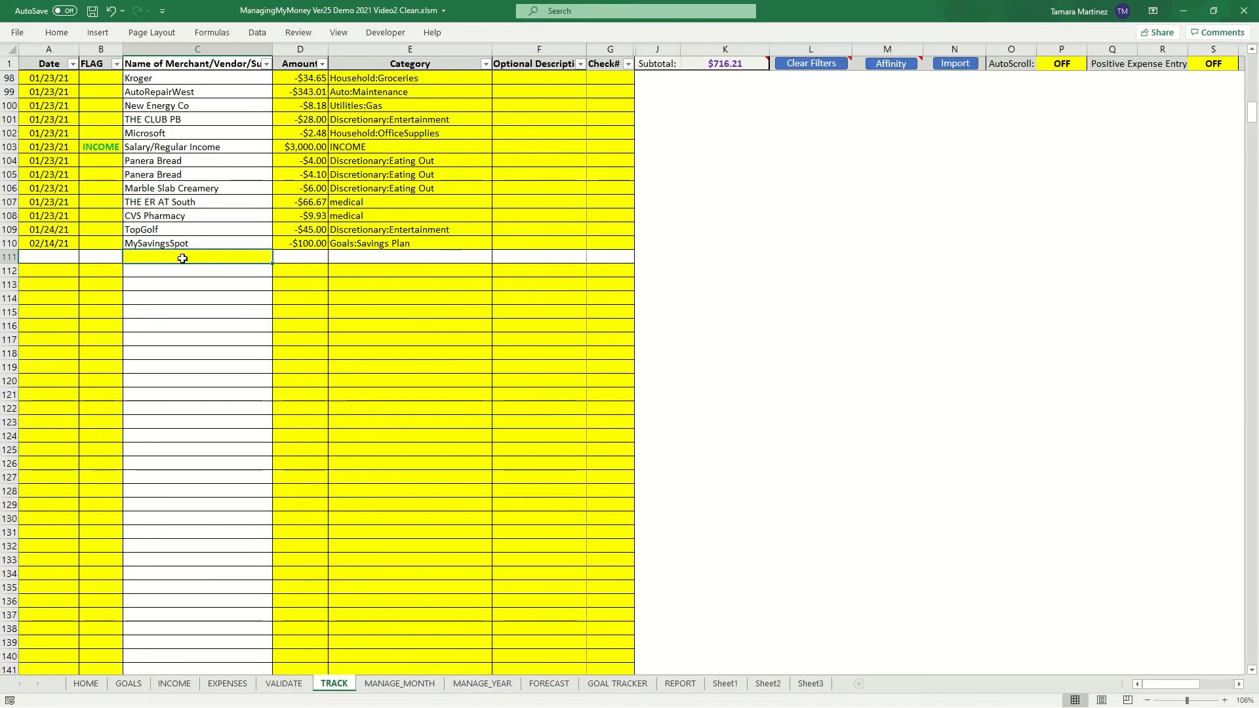
type("TopGolf")
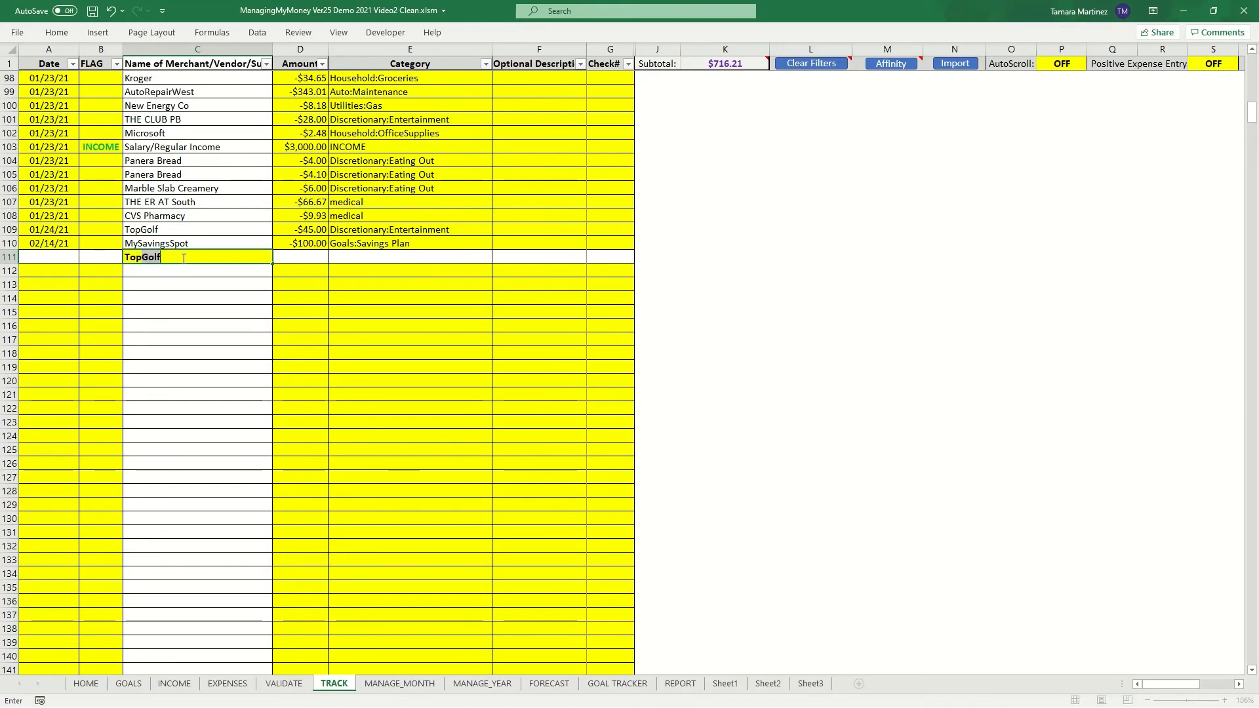
key("Tab")
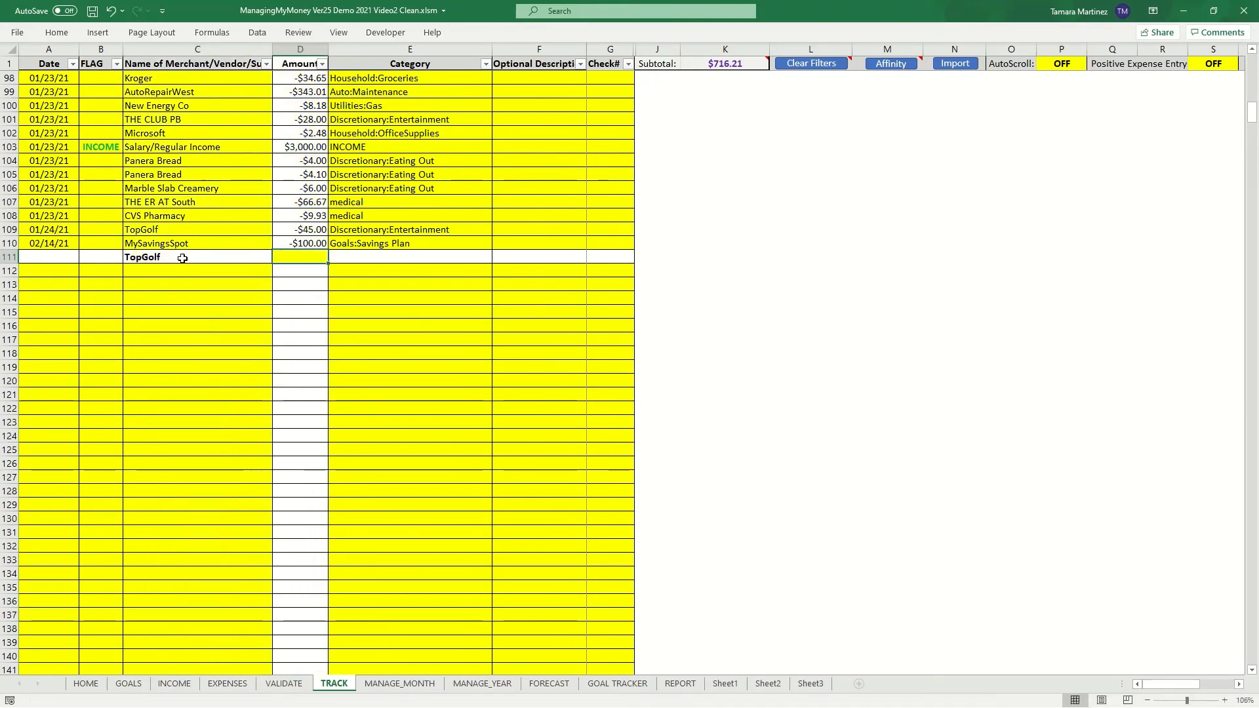
type("54")
key("Return")
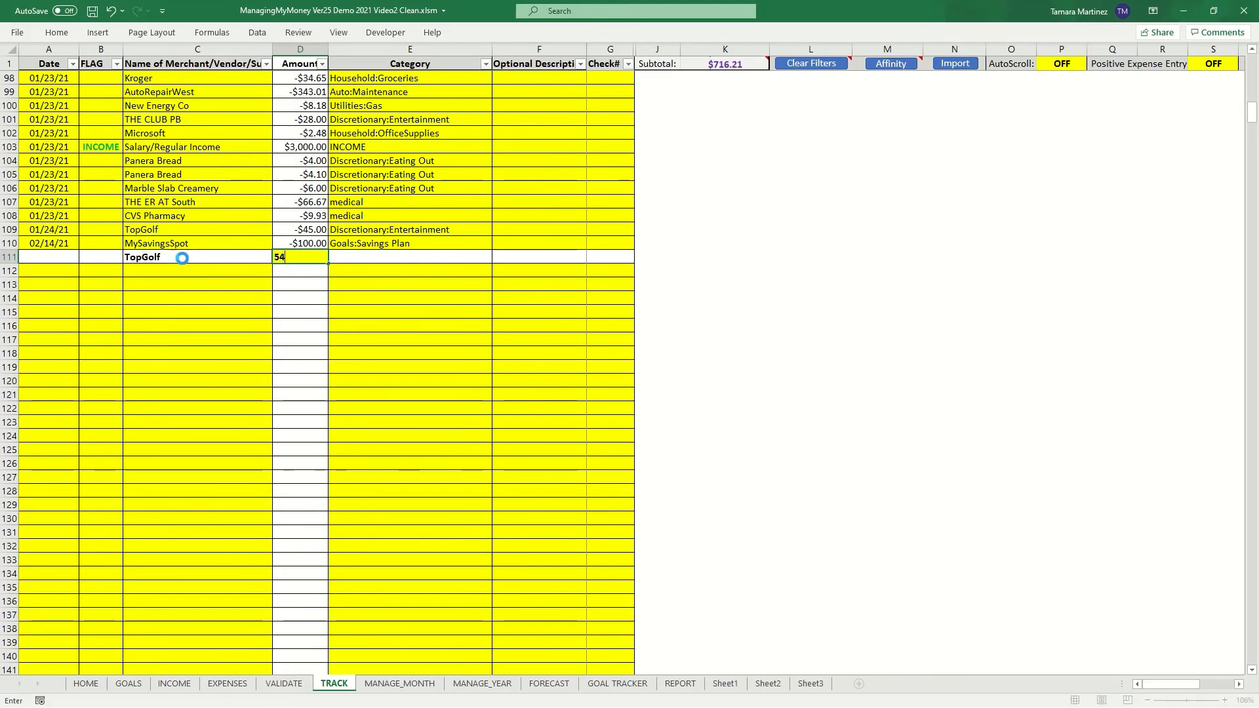
- Set the TopGolf transaction's amount to -$54
left_click(312, 256)
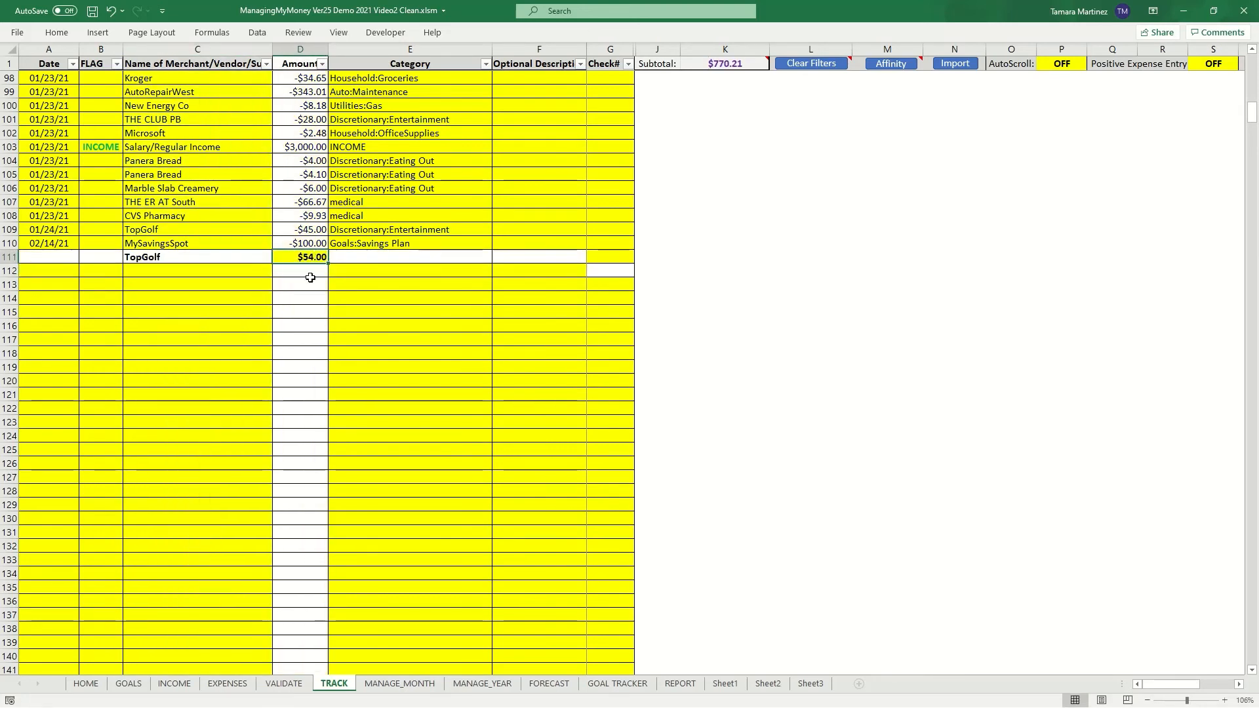
type("-$54")
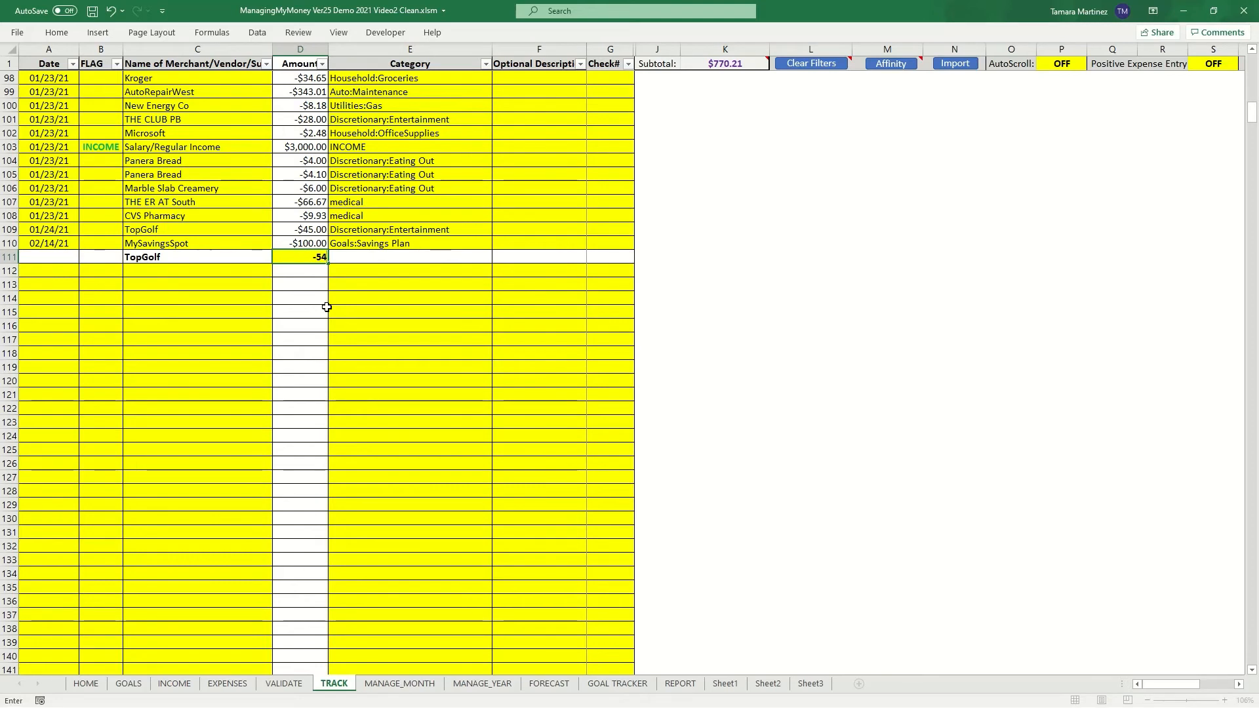
key("Return")
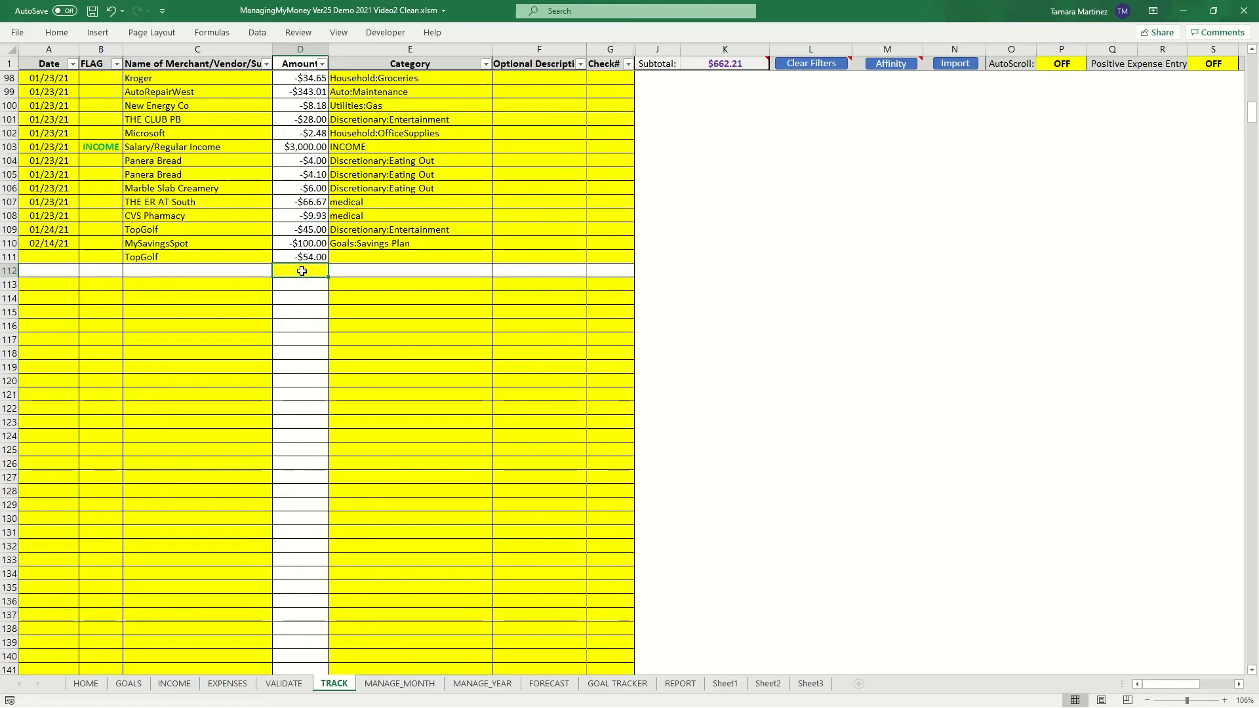
- Turn the Positive Expense Entry setting ON
left_click(1220, 65)
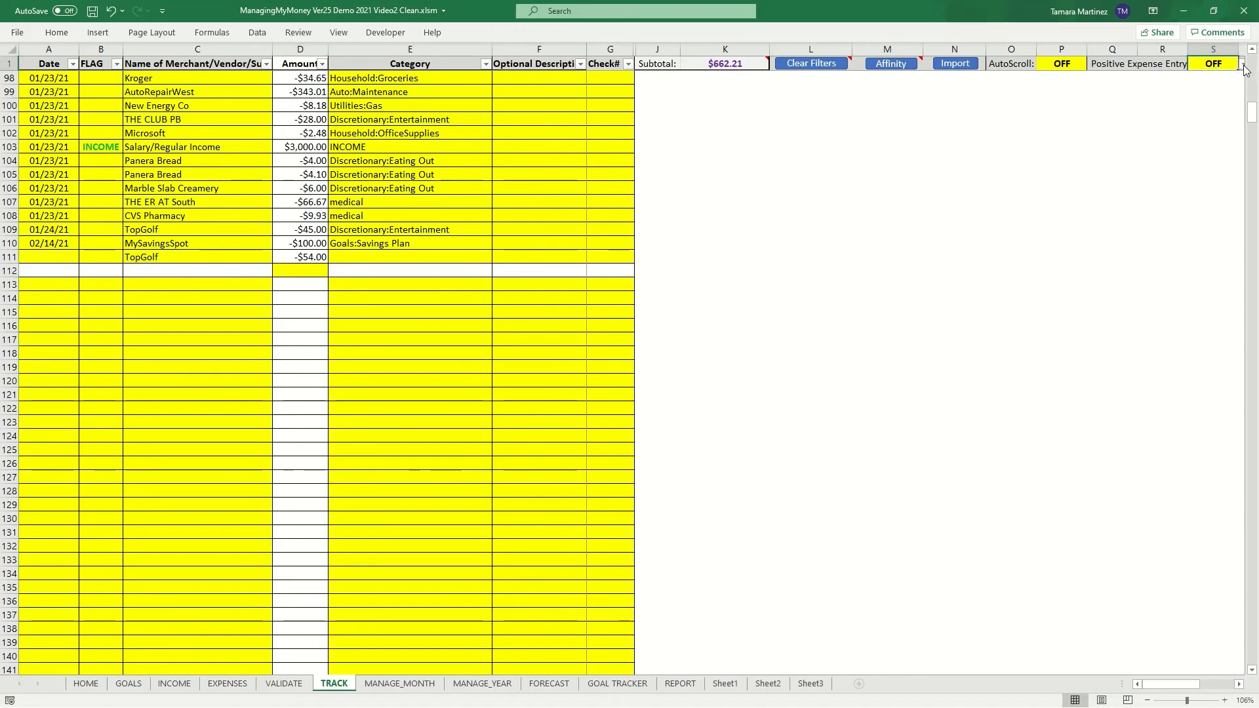
left_click(1243, 64)
left_click(1207, 77)
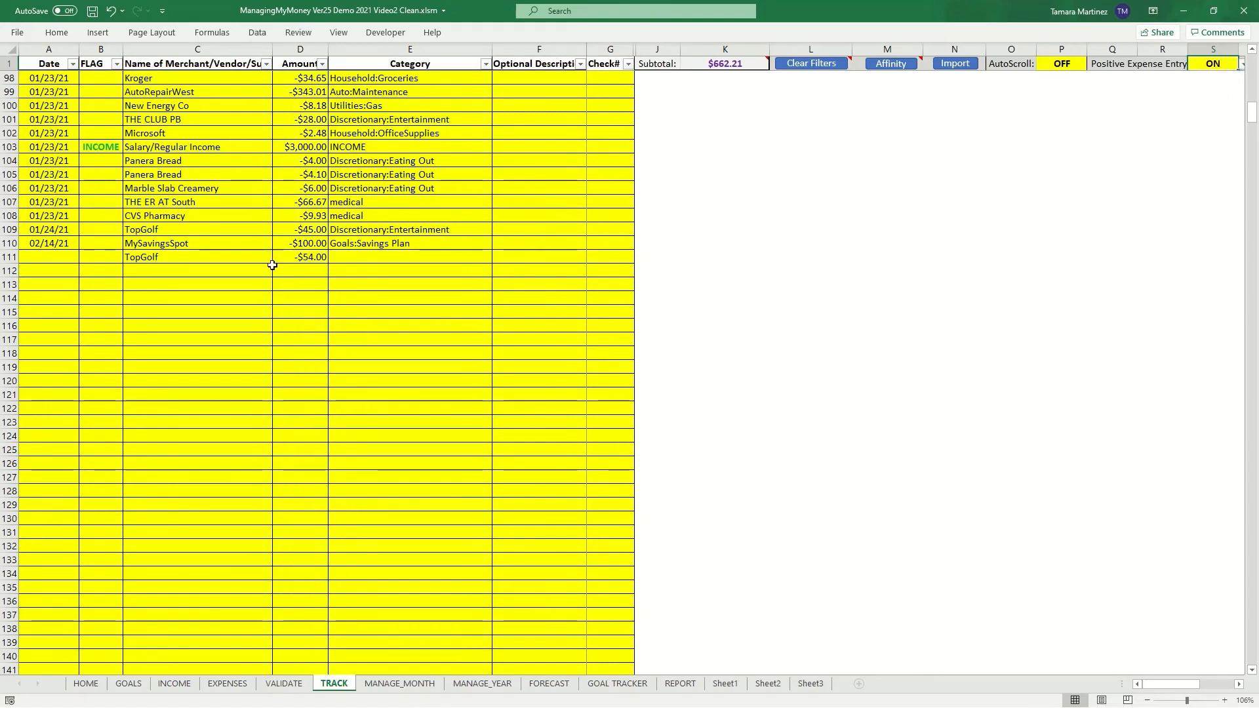
- Add a Walmart transaction with an amount of 12 in the next empty row
left_click(229, 271)
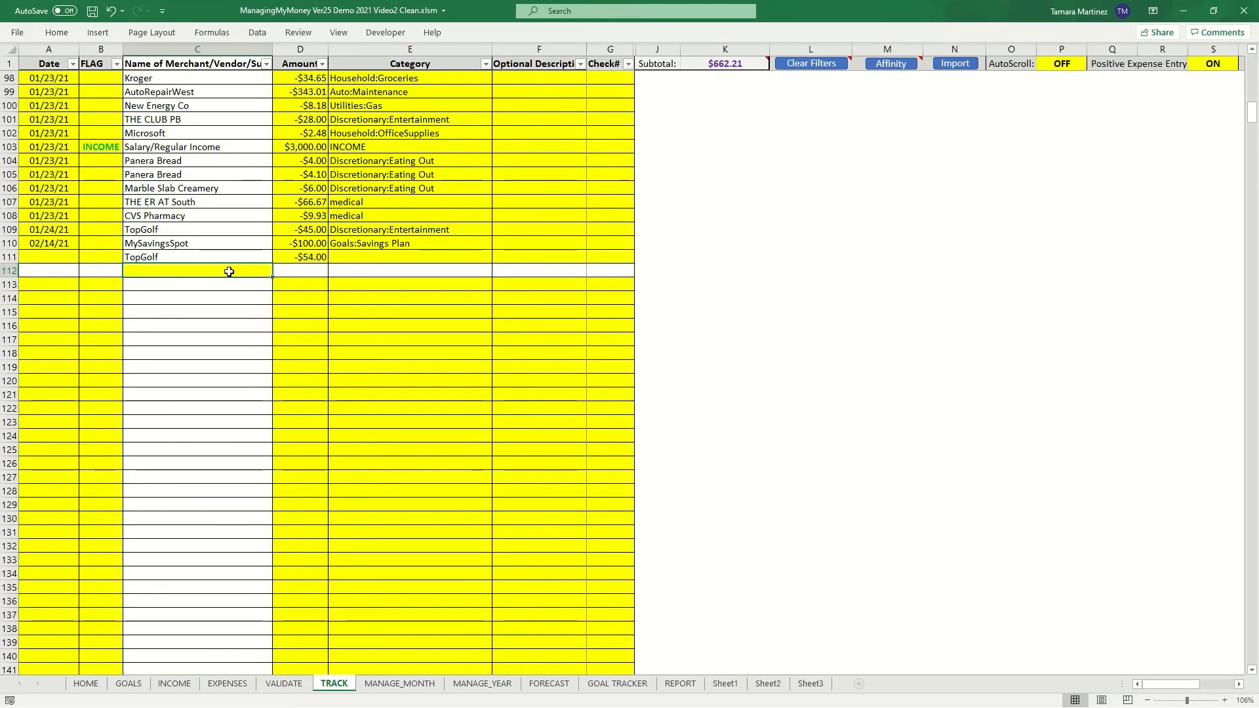
type("Walmart")
key("Tab")
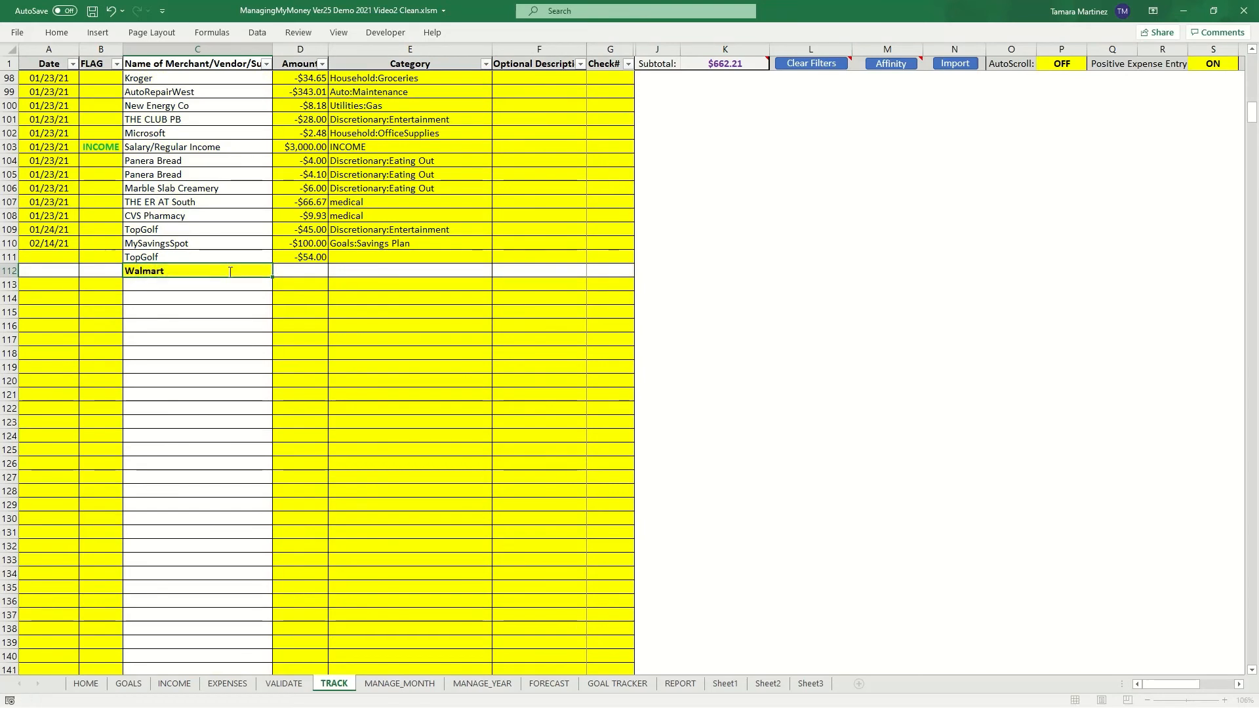
type("12")
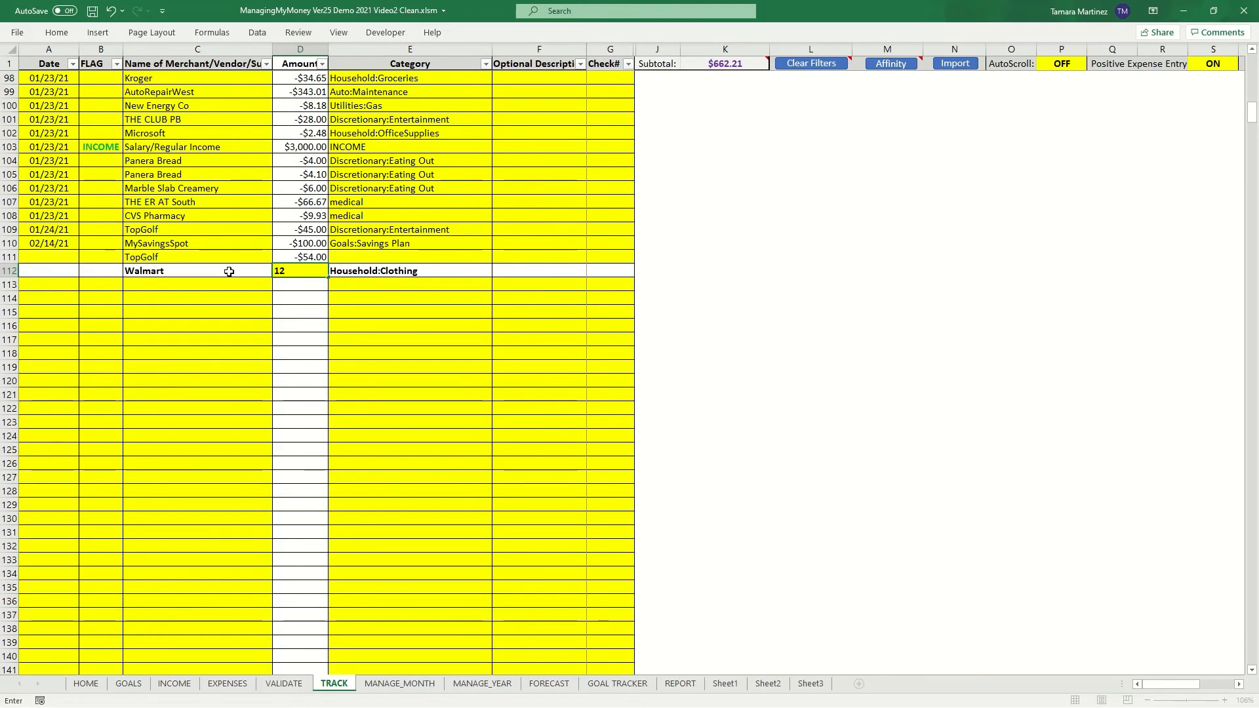
key("Return")
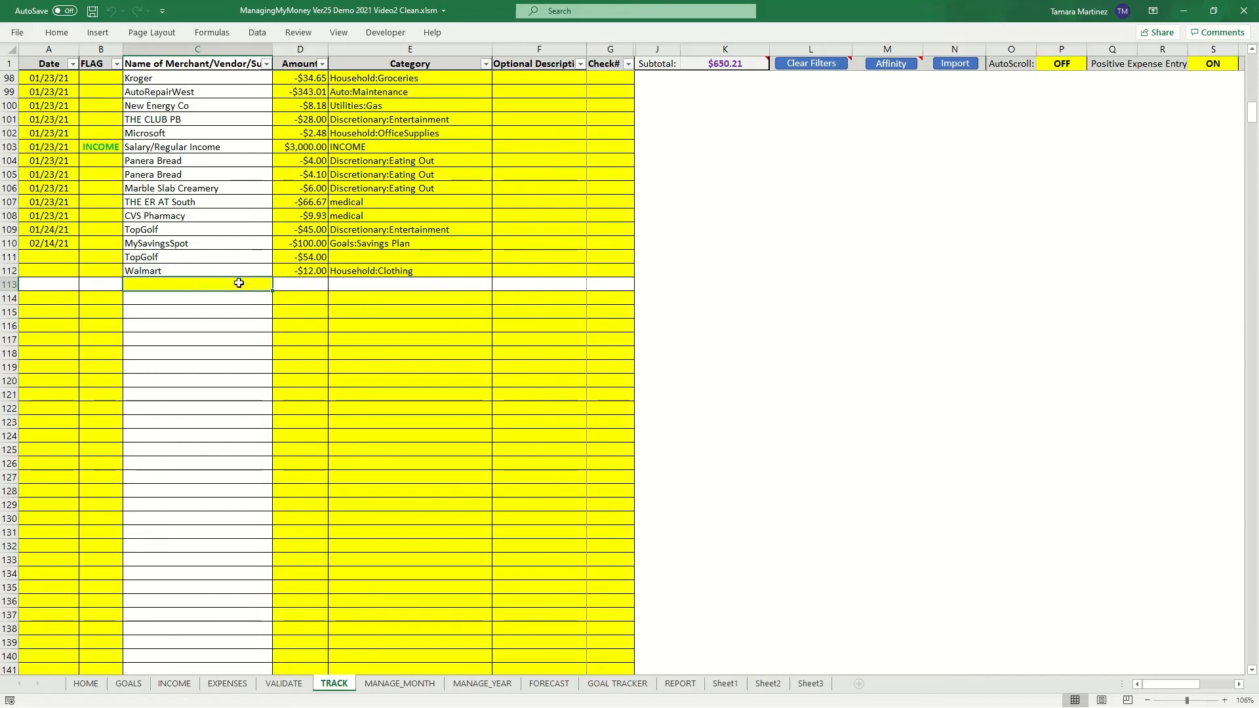
- Add another Walmart transaction with an amount of 6 in the next row
type("Walmart")
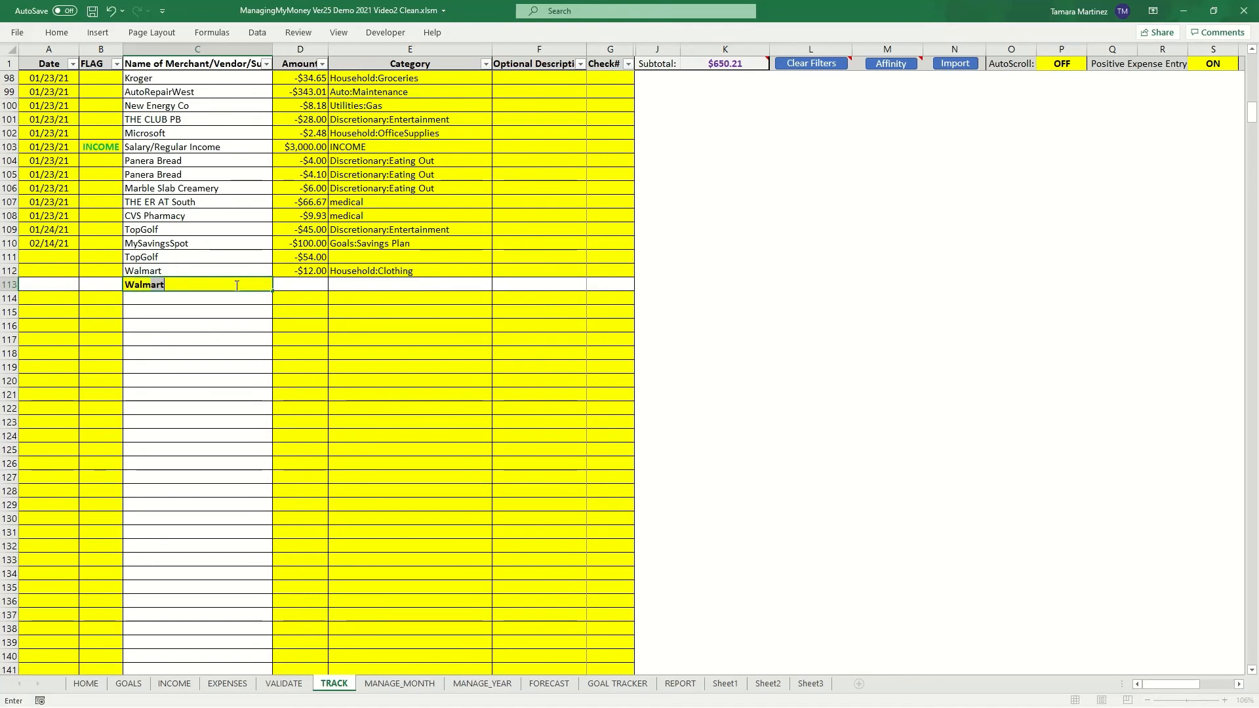
key("Tab")
type("6")
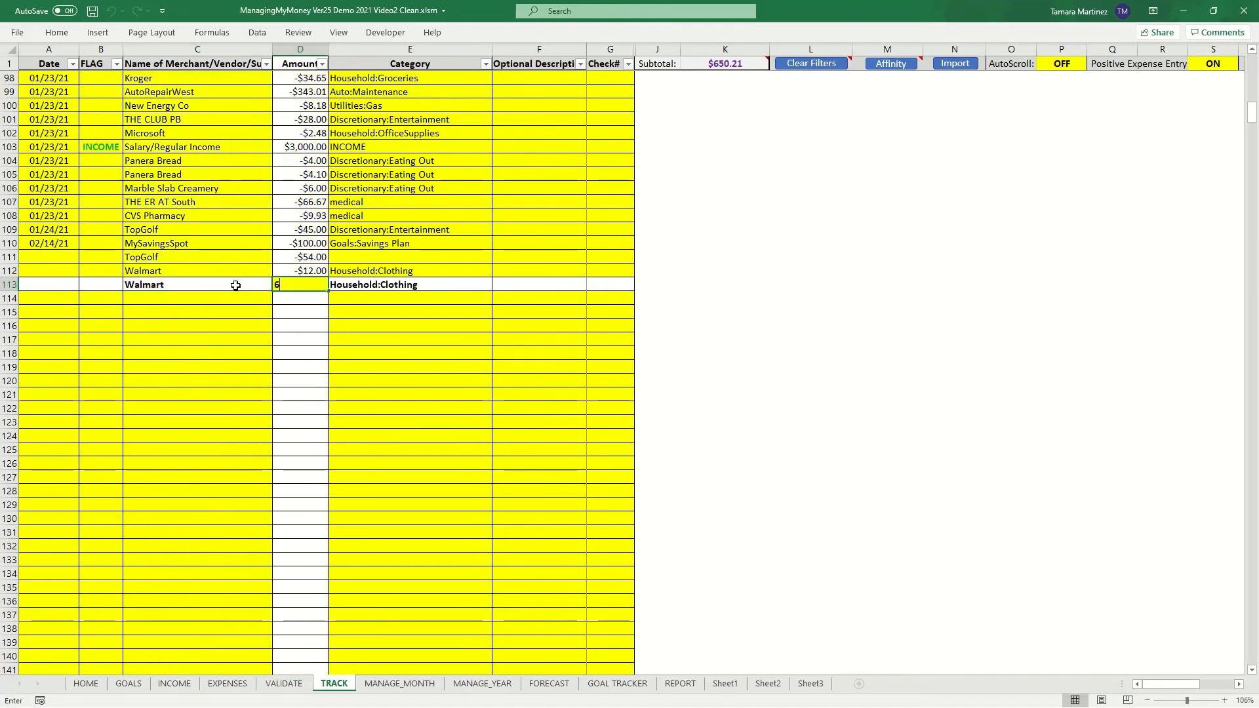
key("Tab")
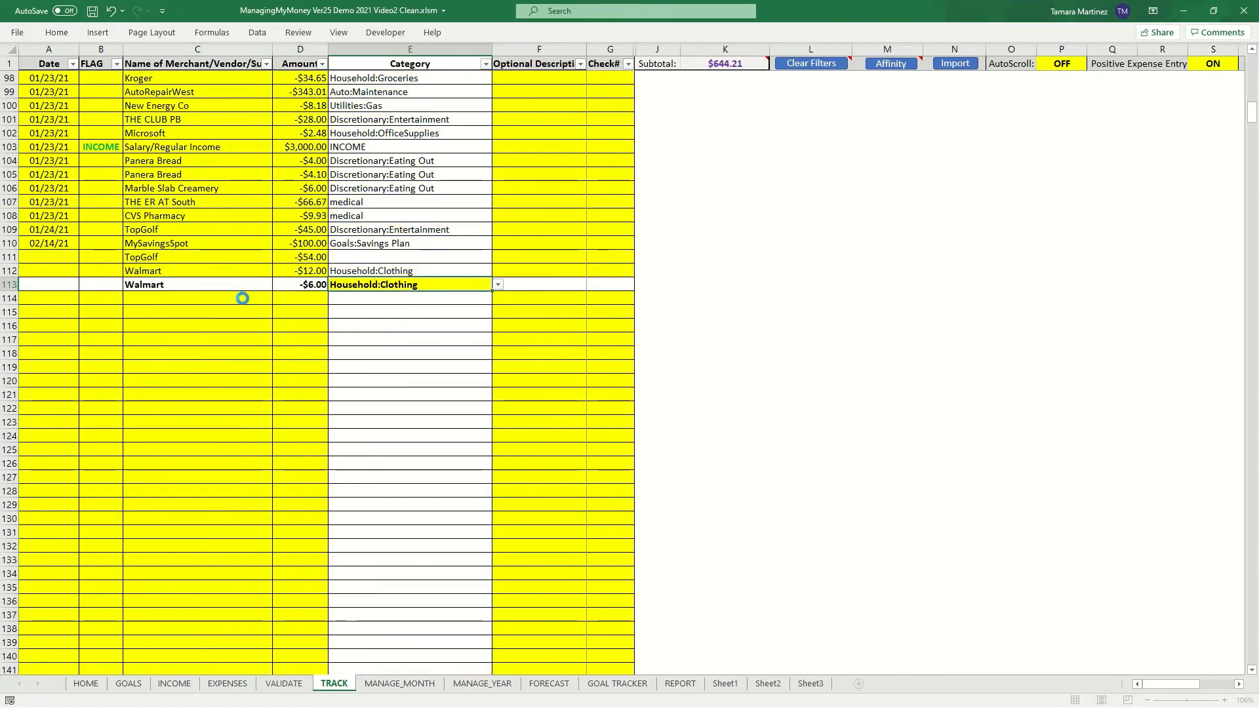
- Flag the new $6 Walmart transaction as CREDIT
left_click(92, 284)
left_click(129, 286)
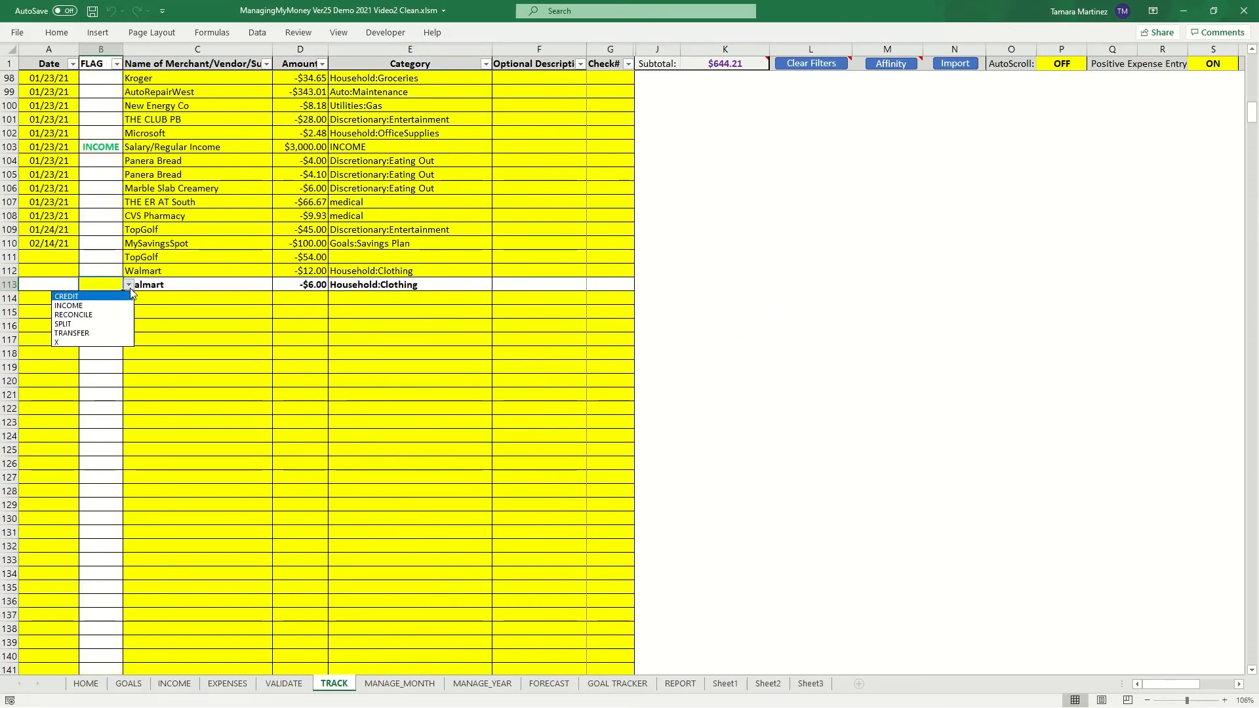
left_click(91, 297)
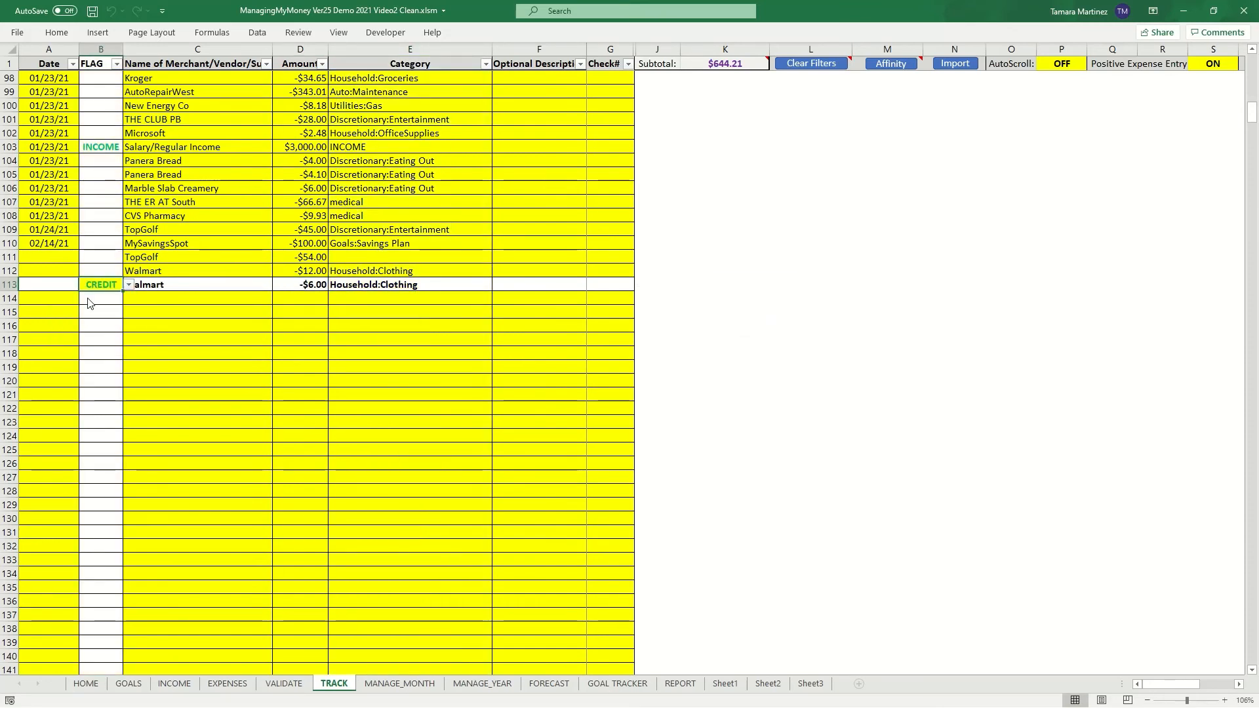
left_click(303, 298)
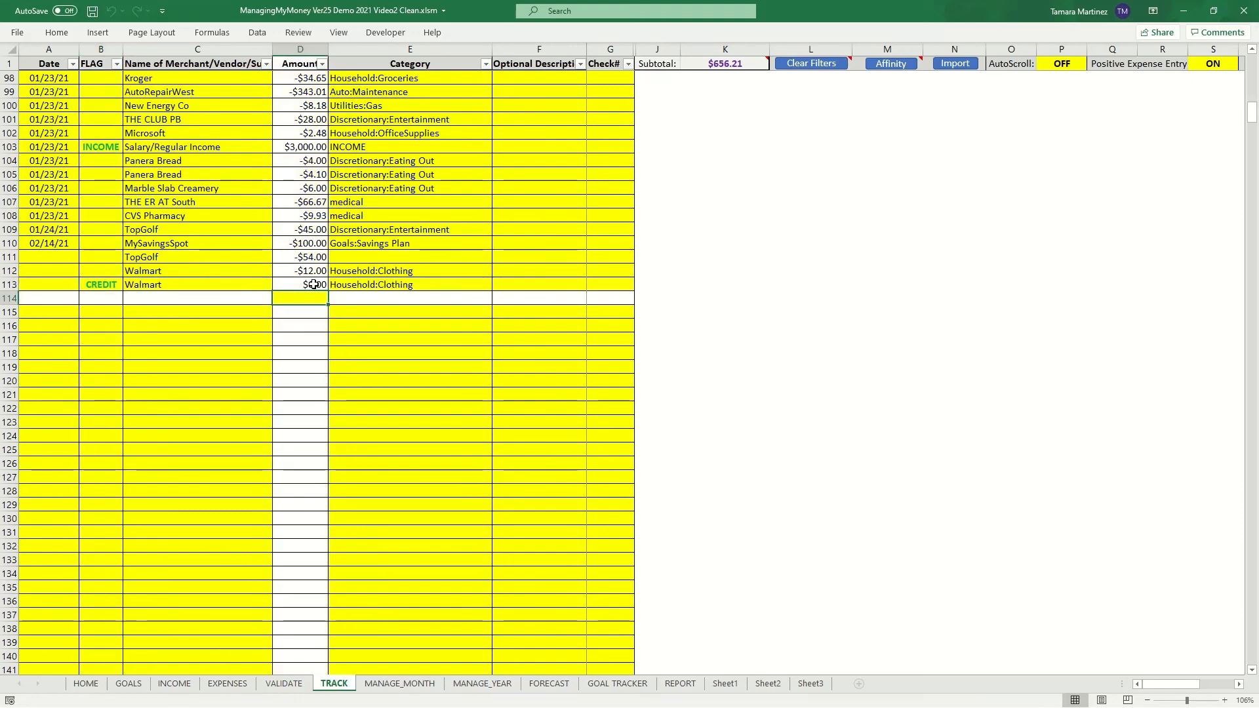
- Compare the INCOME-flagged salary row with the CREDIT-flagged Walmart row, inspecting their flags and amounts
left_click(107, 147)
left_click(96, 283)
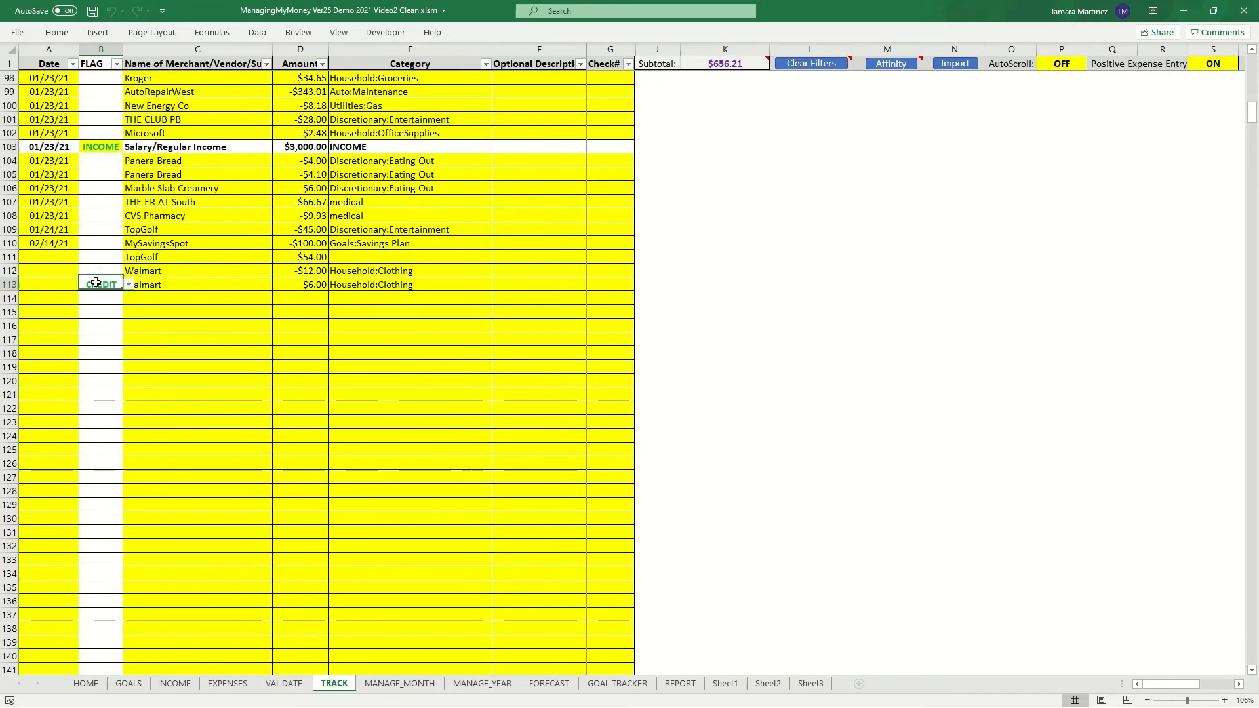
left_click(319, 283)
left_click(297, 147)
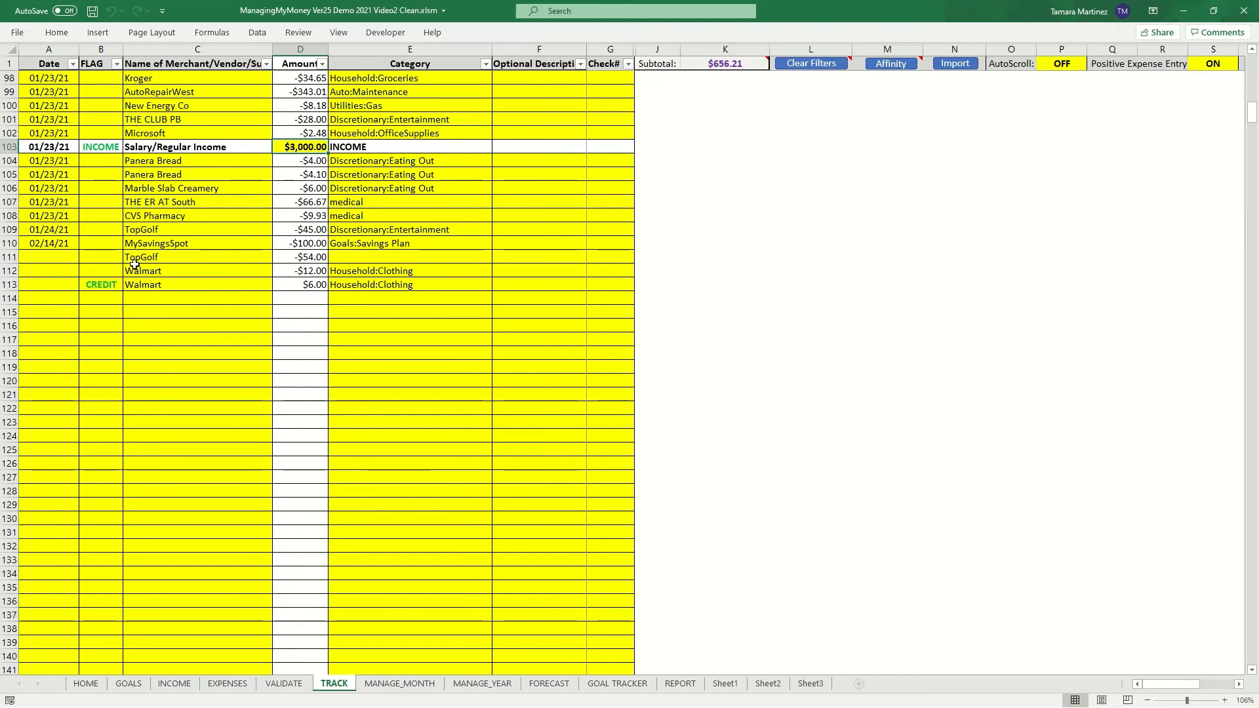
left_click(97, 285)
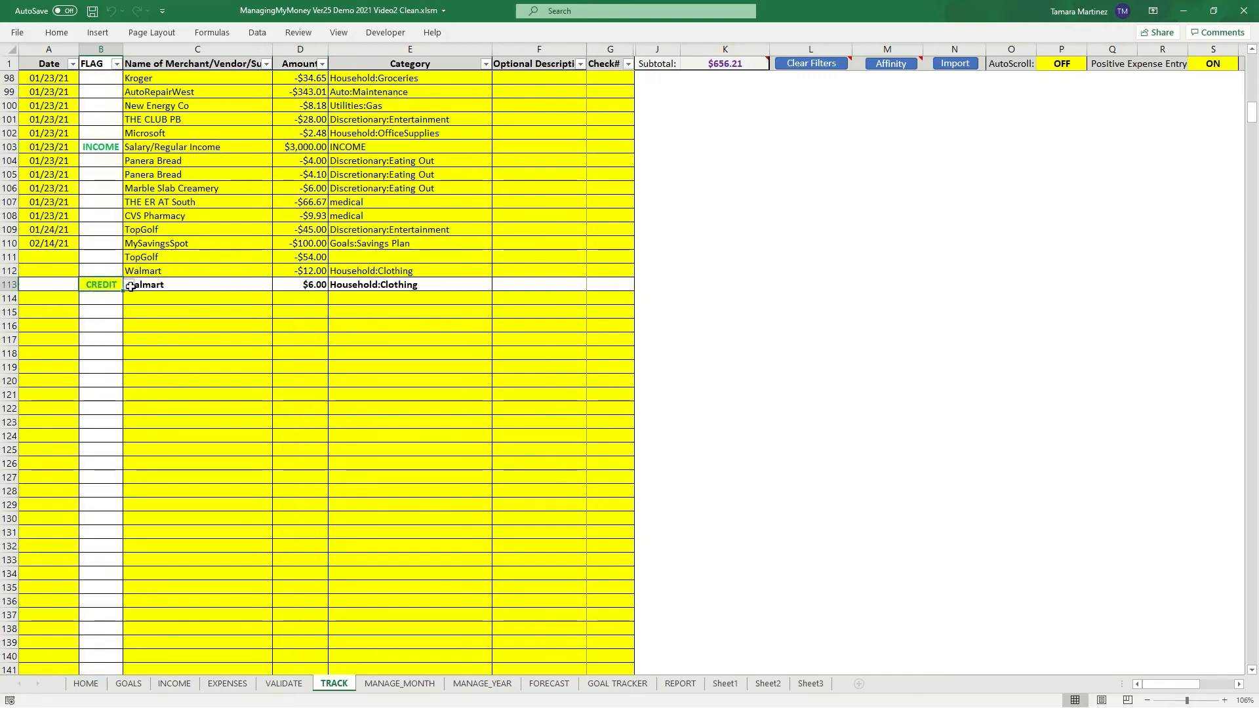
left_click(130, 286)
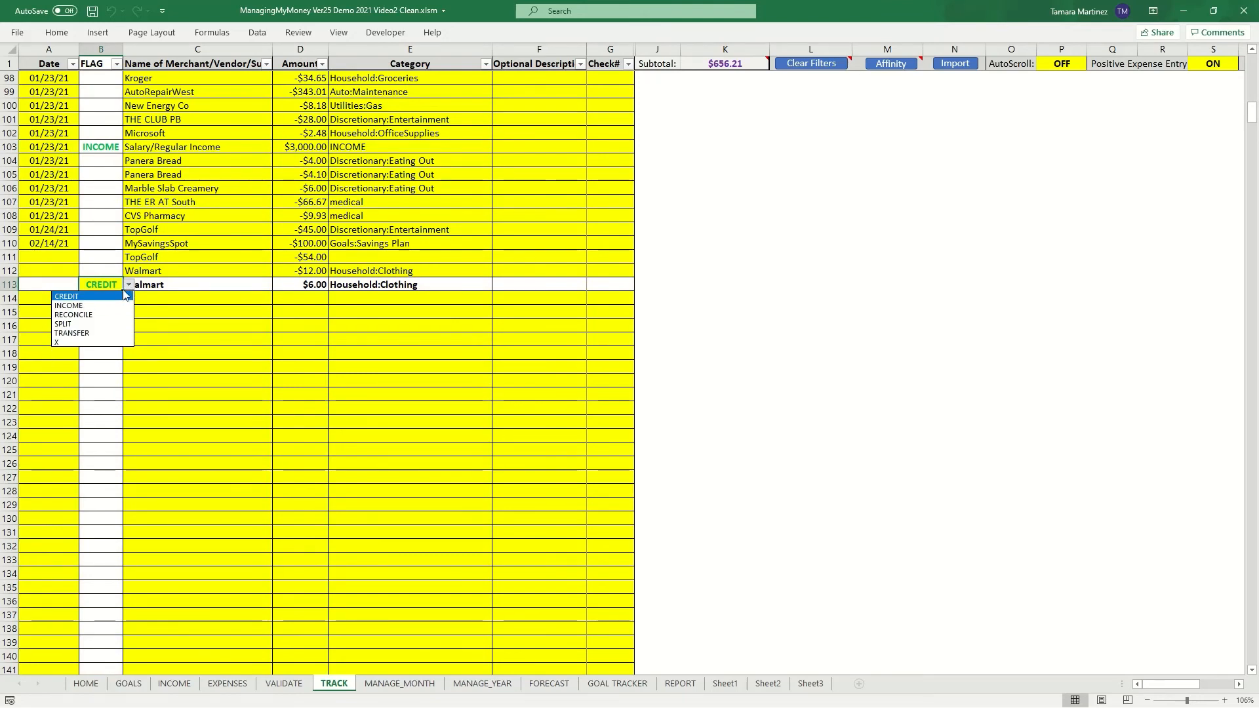
left_click(127, 287)
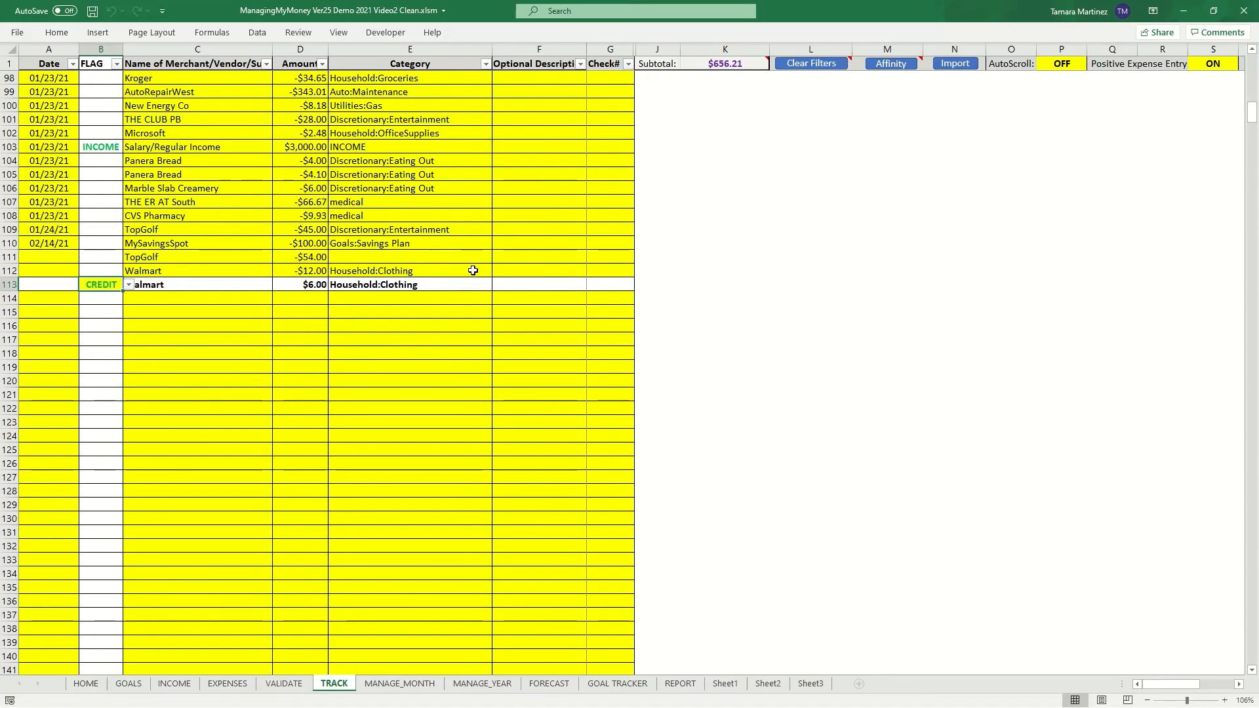
left_click(227, 328)
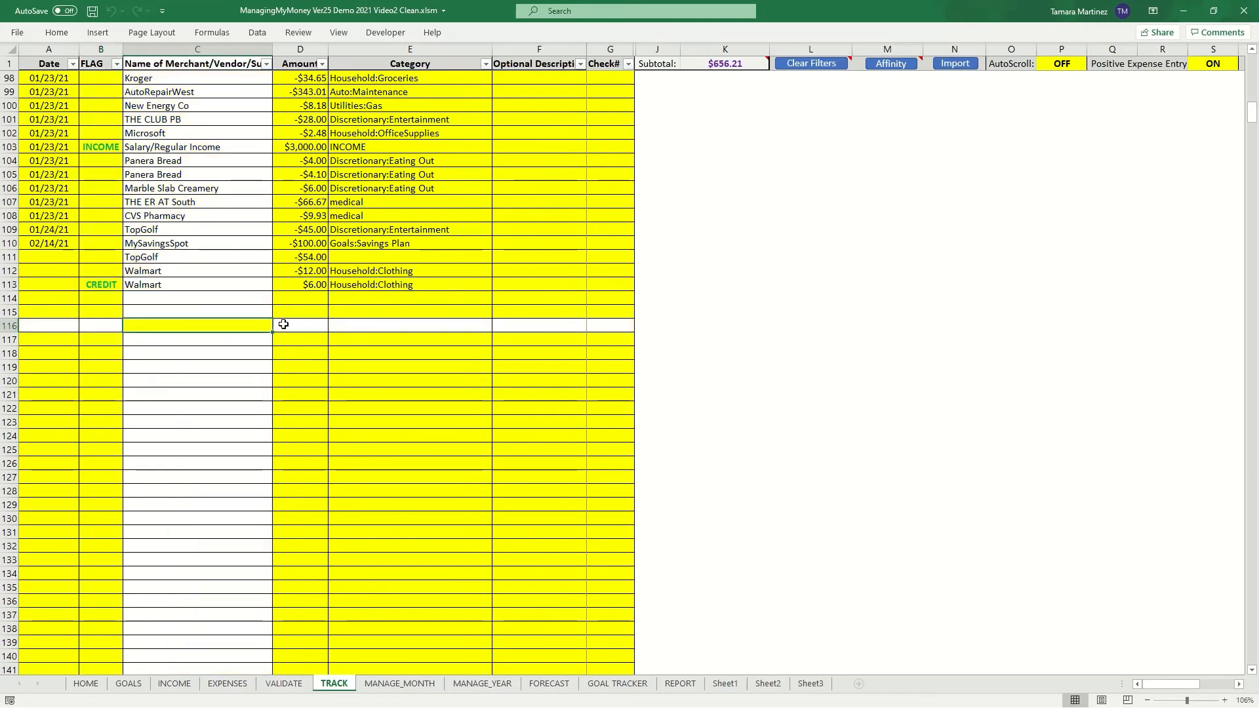
- Read the feature descriptions for flags and Positive Expense Entry beside the transaction table
scroll(279, 324, "up", 20)
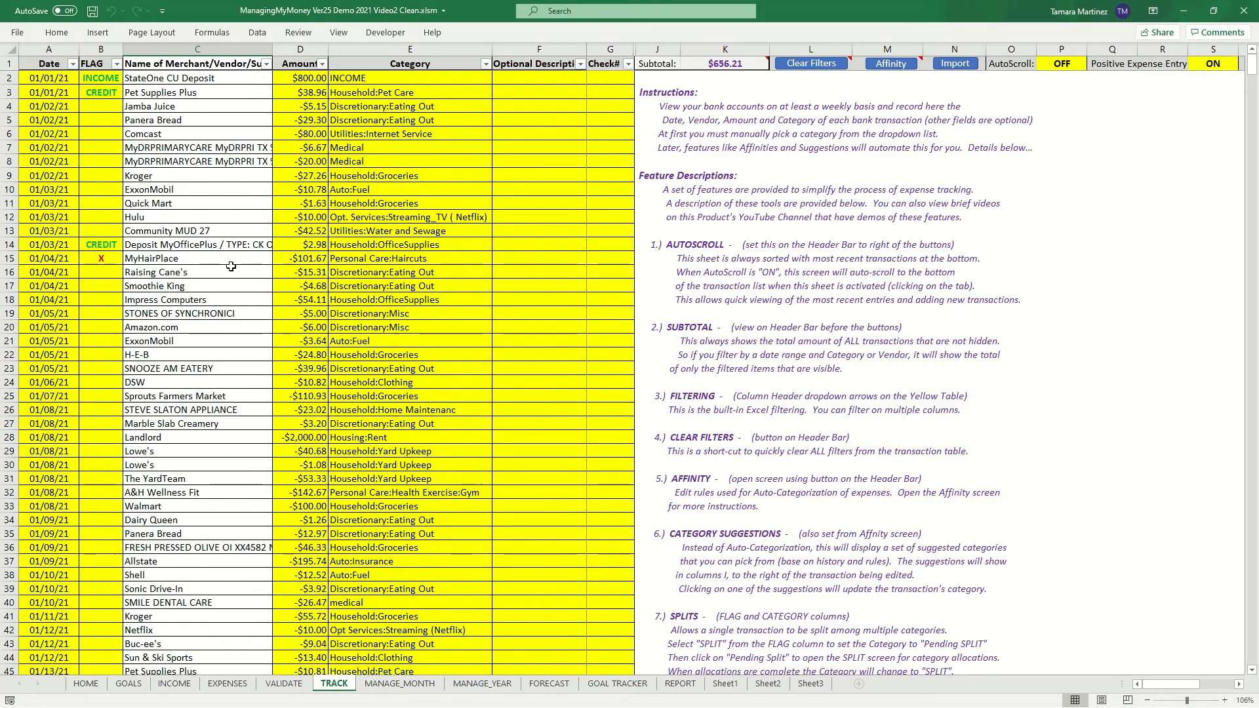
scroll(229, 274, "down", 8)
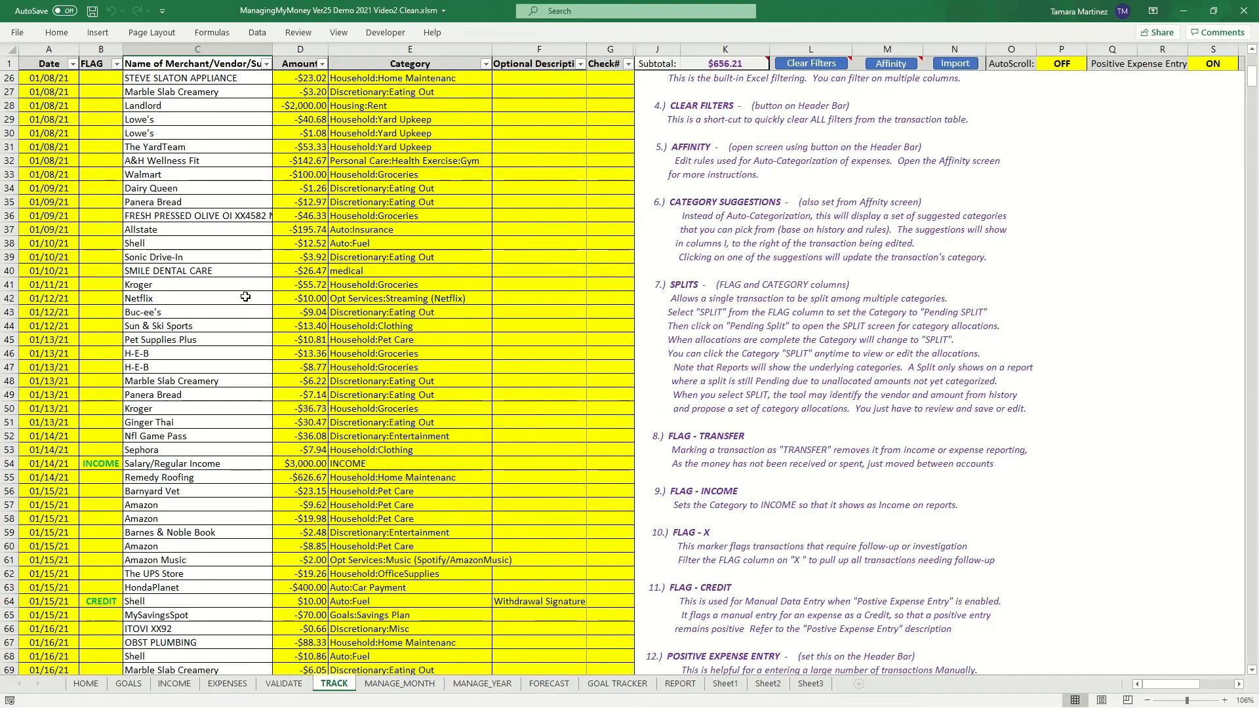
scroll(242, 294, "down", 2)
scroll(245, 296, "down", 4)
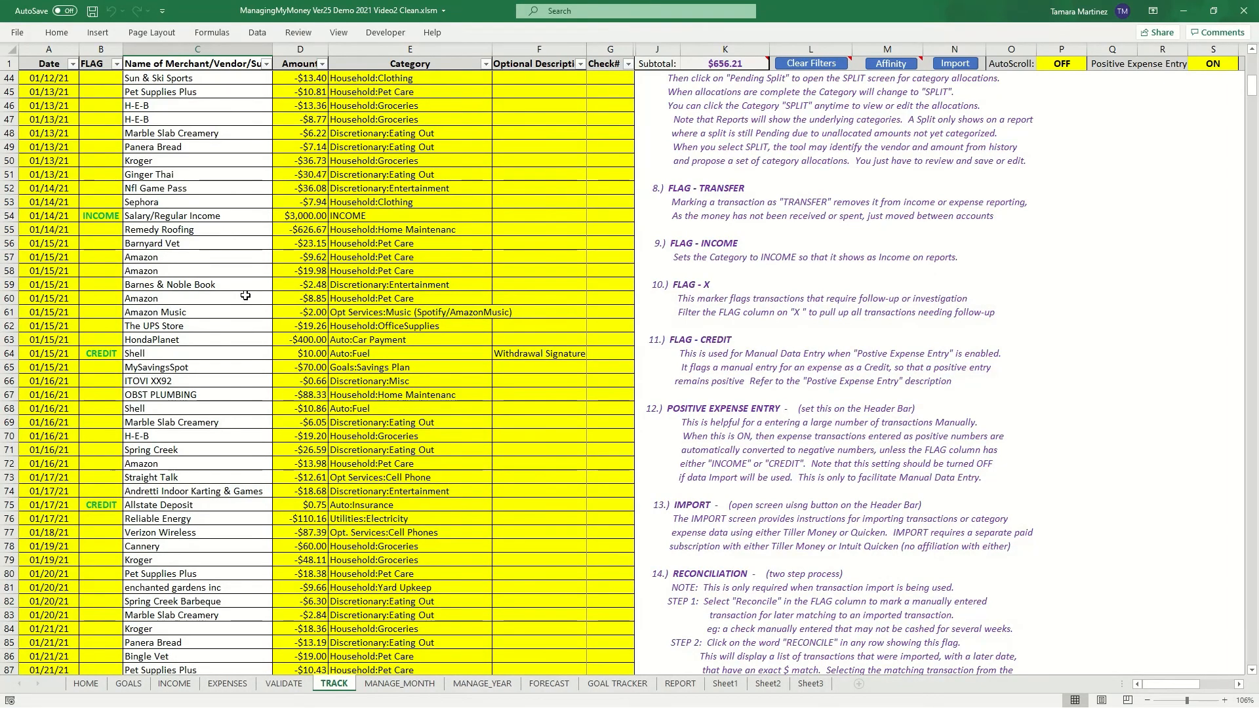
scroll(245, 296, "up", 14)
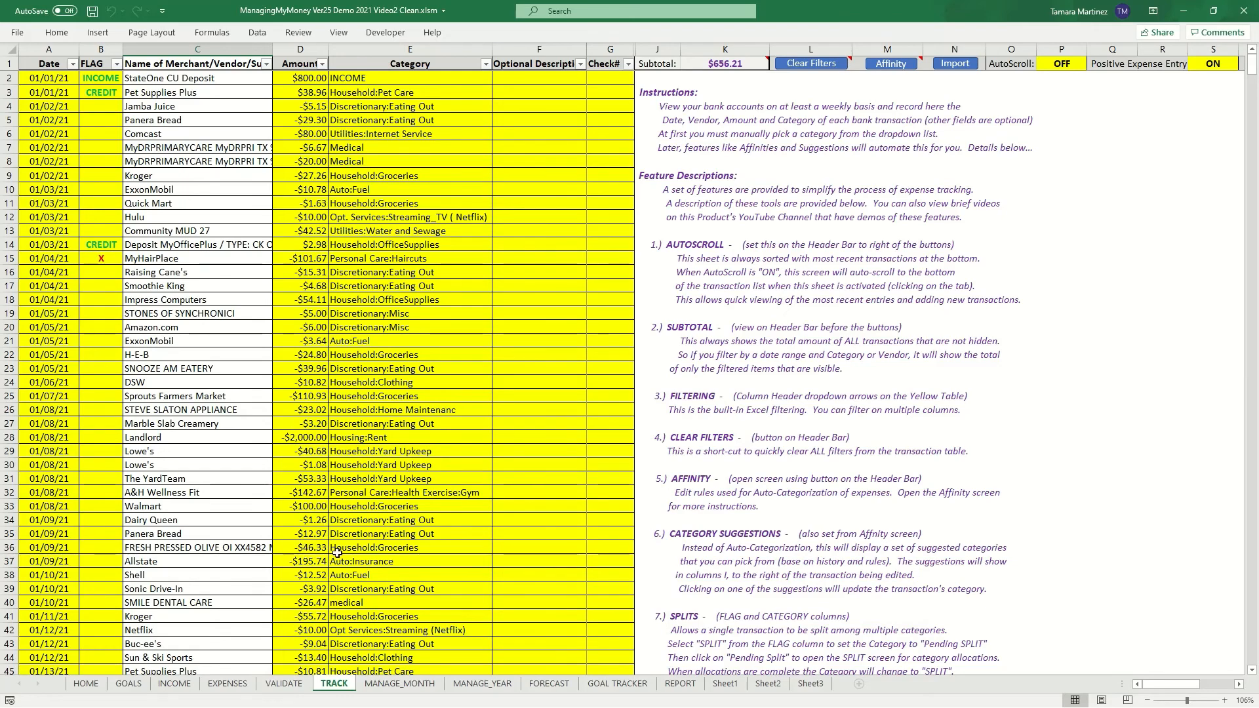
scroll(412, 422, "down", 3)
scroll(412, 422, "up", 3)
- Turn AutoScroll ON and switch away from and back to the TRACK sheet to jump to the latest entries
left_click(1069, 62)
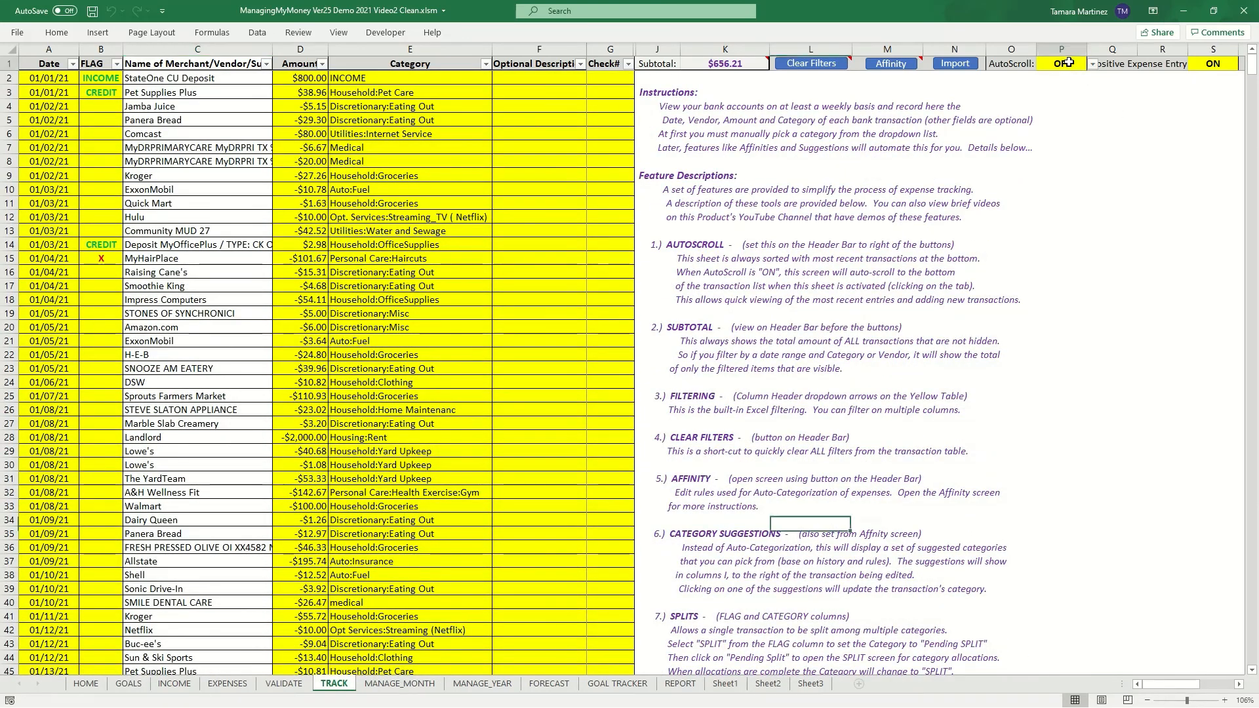
left_click(1092, 63)
left_click(1066, 77)
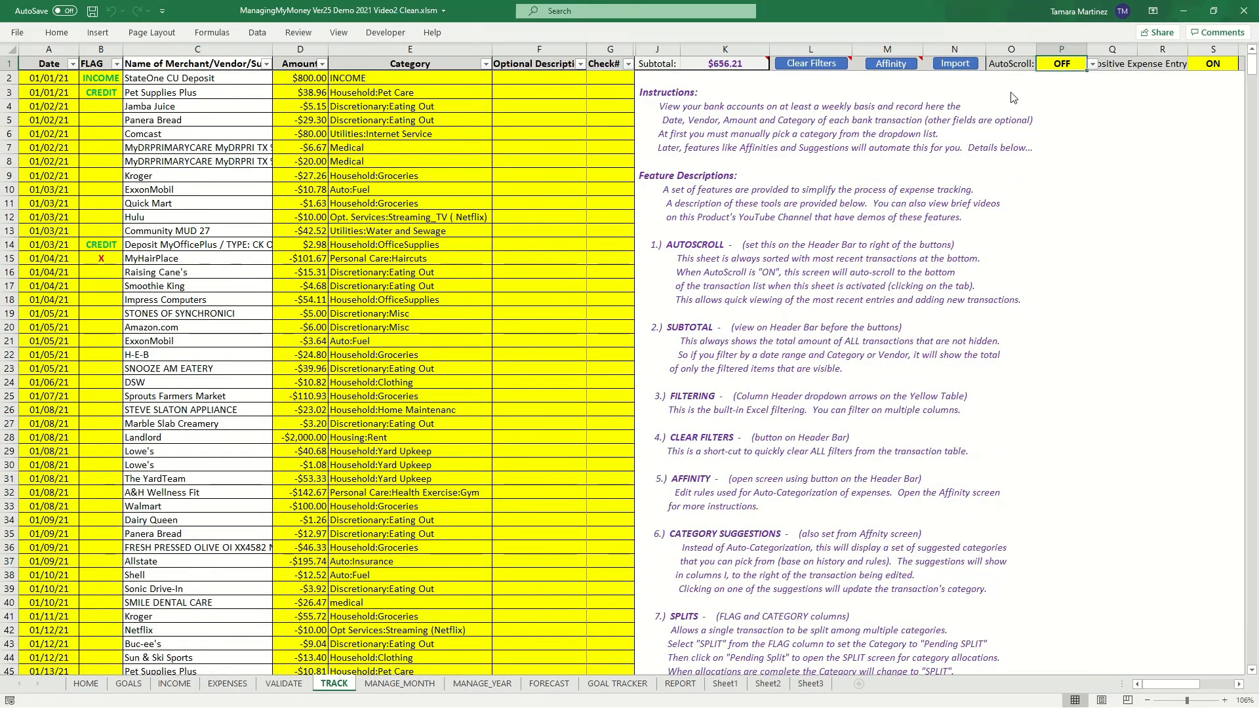
left_click(283, 684)
left_click(327, 684)
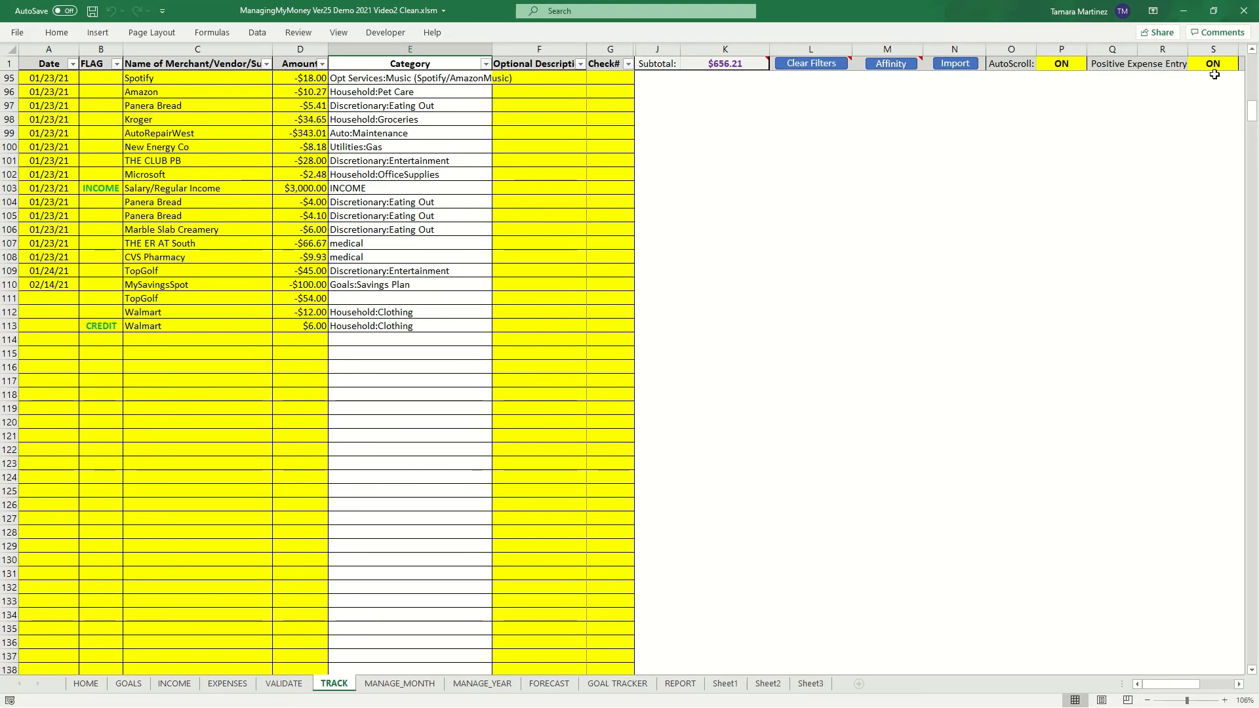
- Scroll to the top of the transaction list and set AutoScroll to OFF
scroll(357, 276, "up", 7)
scroll(358, 276, "up", 20)
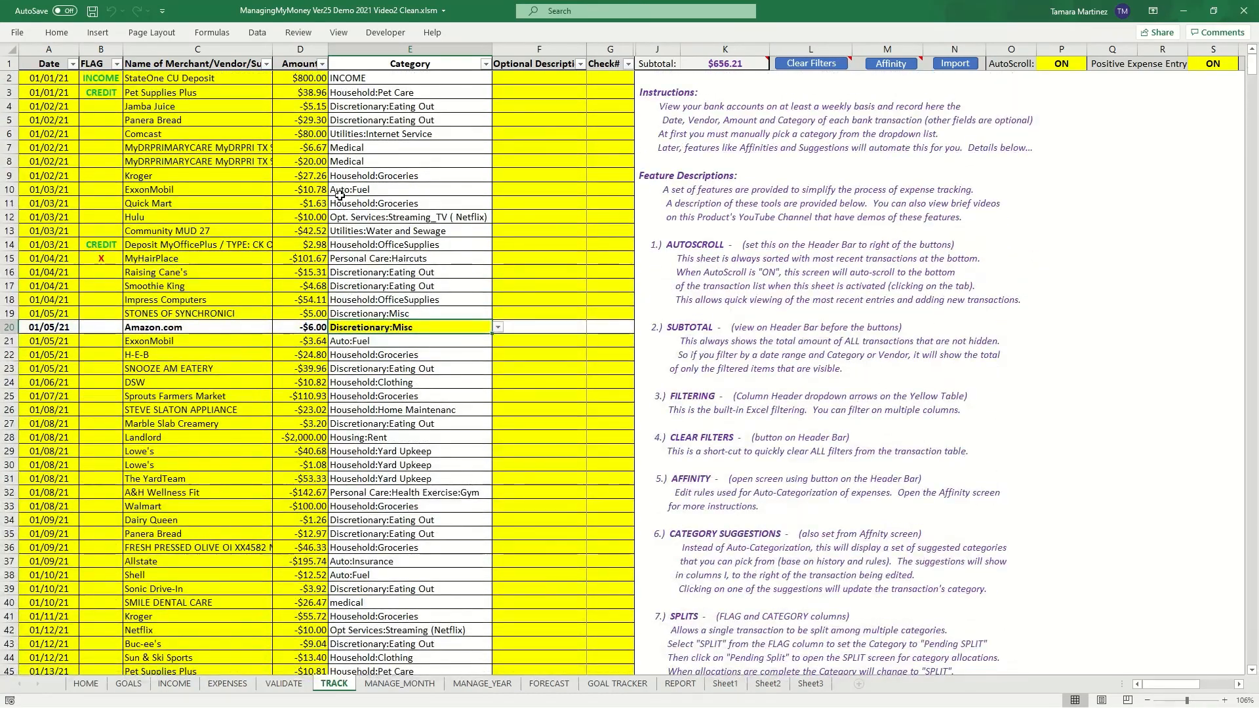
left_click(354, 149)
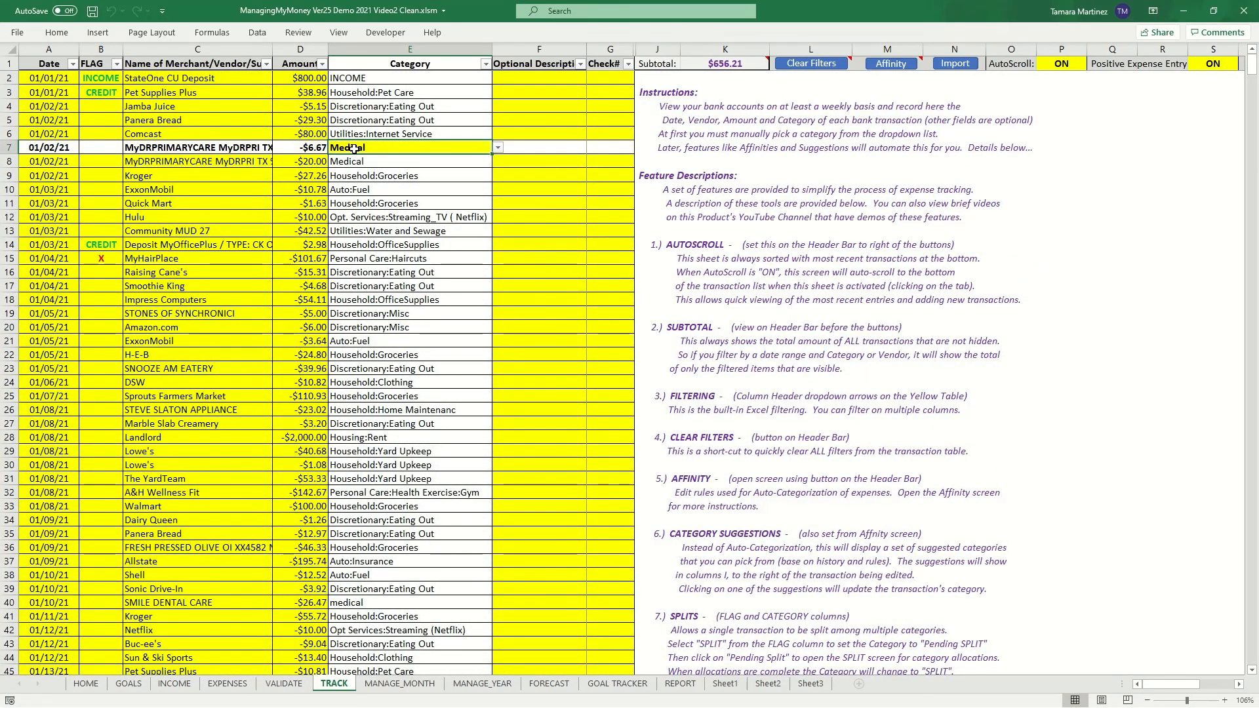
left_click(98, 260)
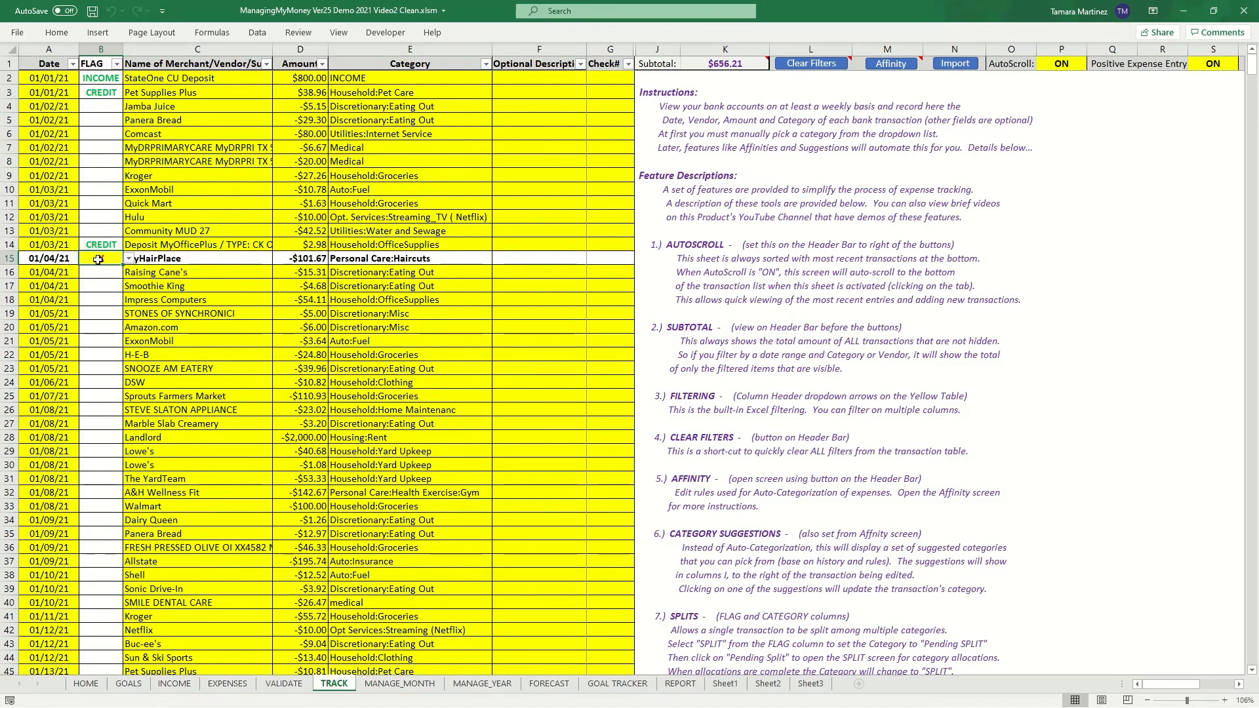
double_click(97, 260)
left_click(1209, 64)
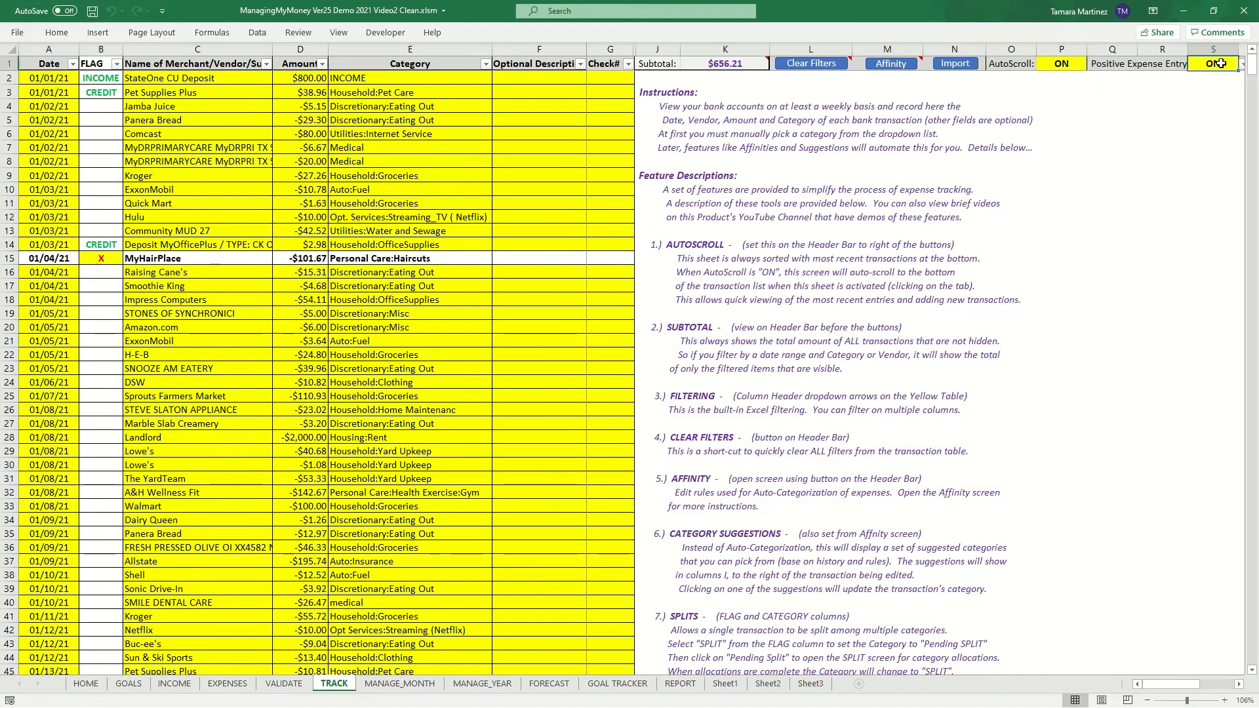
left_click(1071, 63)
left_click(1093, 64)
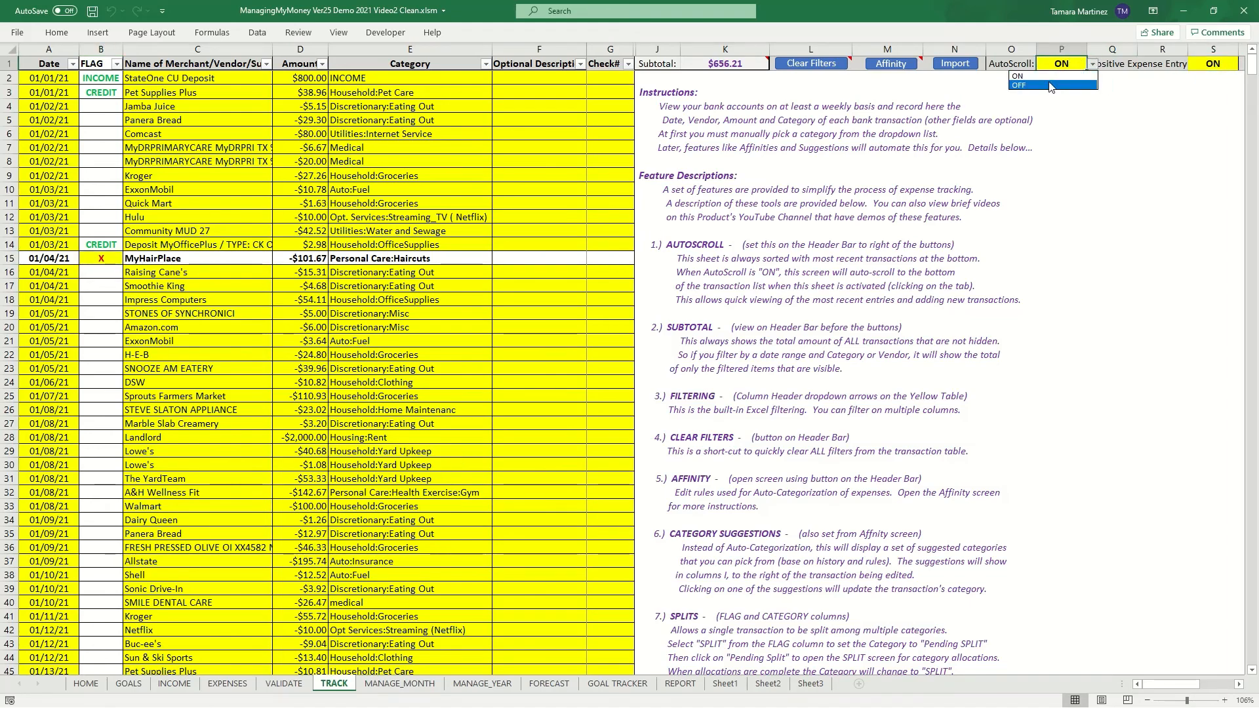
left_click(1051, 87)
- Switch to the VALIDATE sheet and back to TRACK with AutoScroll off to check the list position
left_click(197, 259)
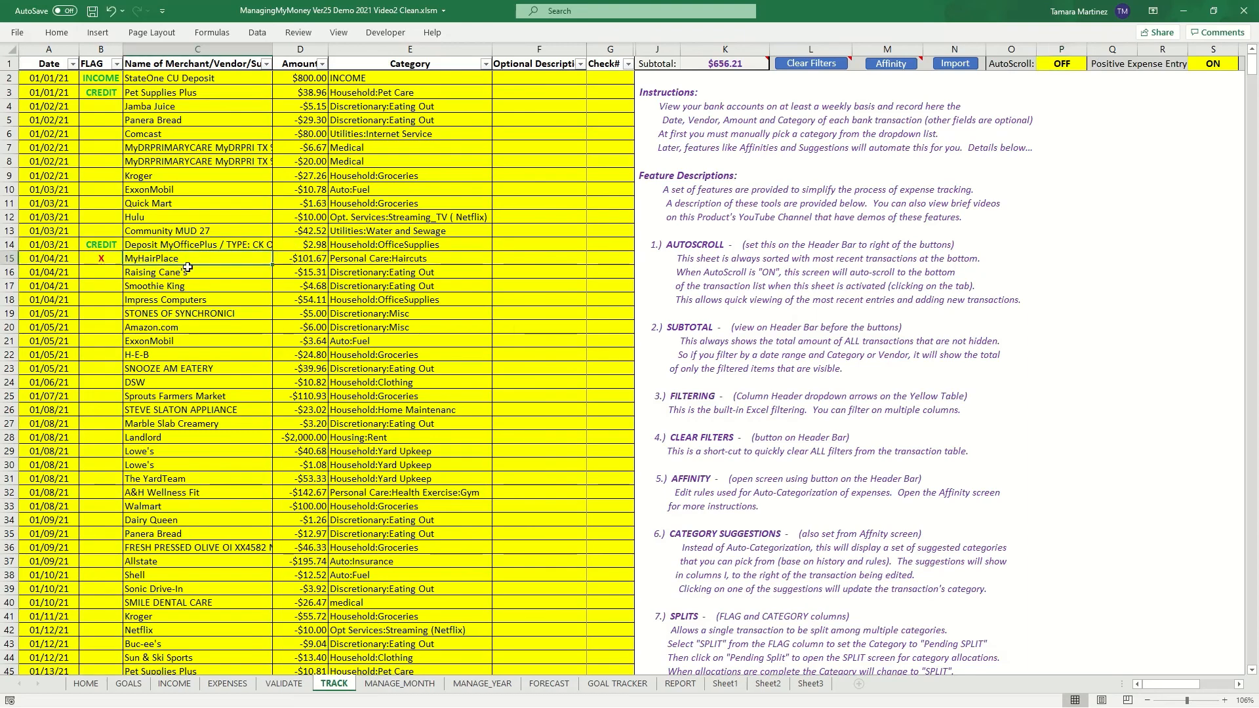
left_click(284, 685)
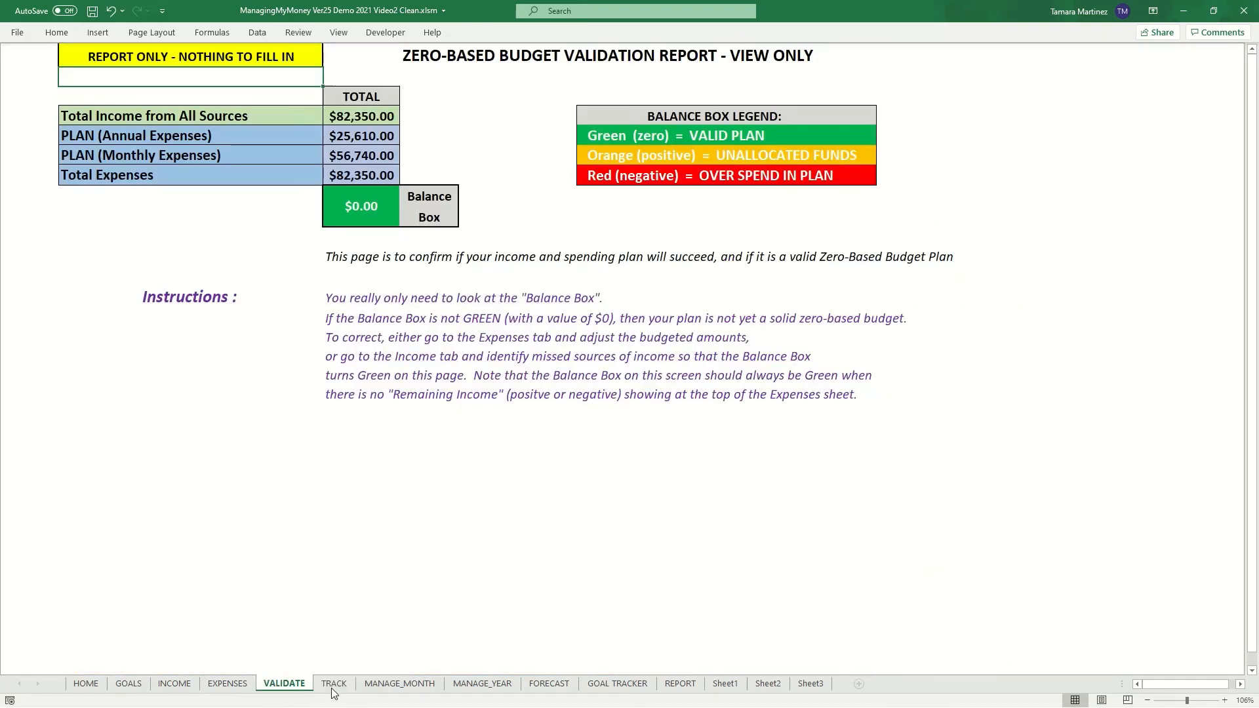
left_click(335, 686)
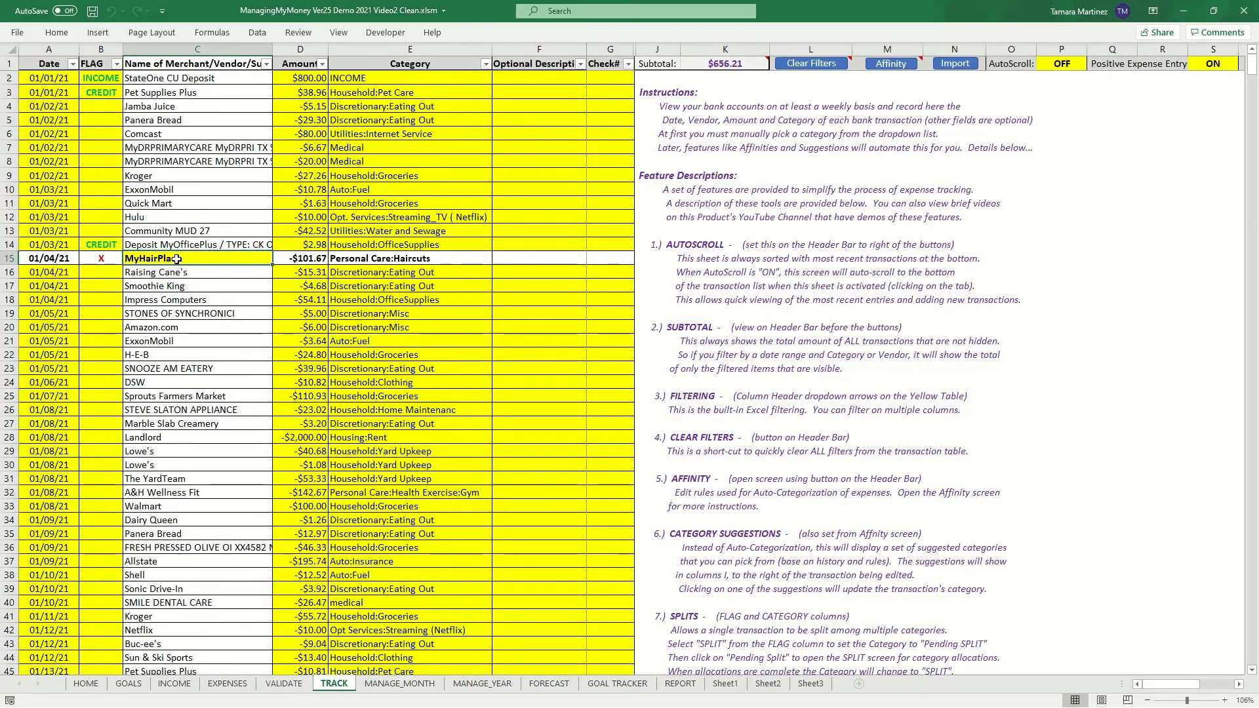
left_click(303, 685)
left_click(332, 686)
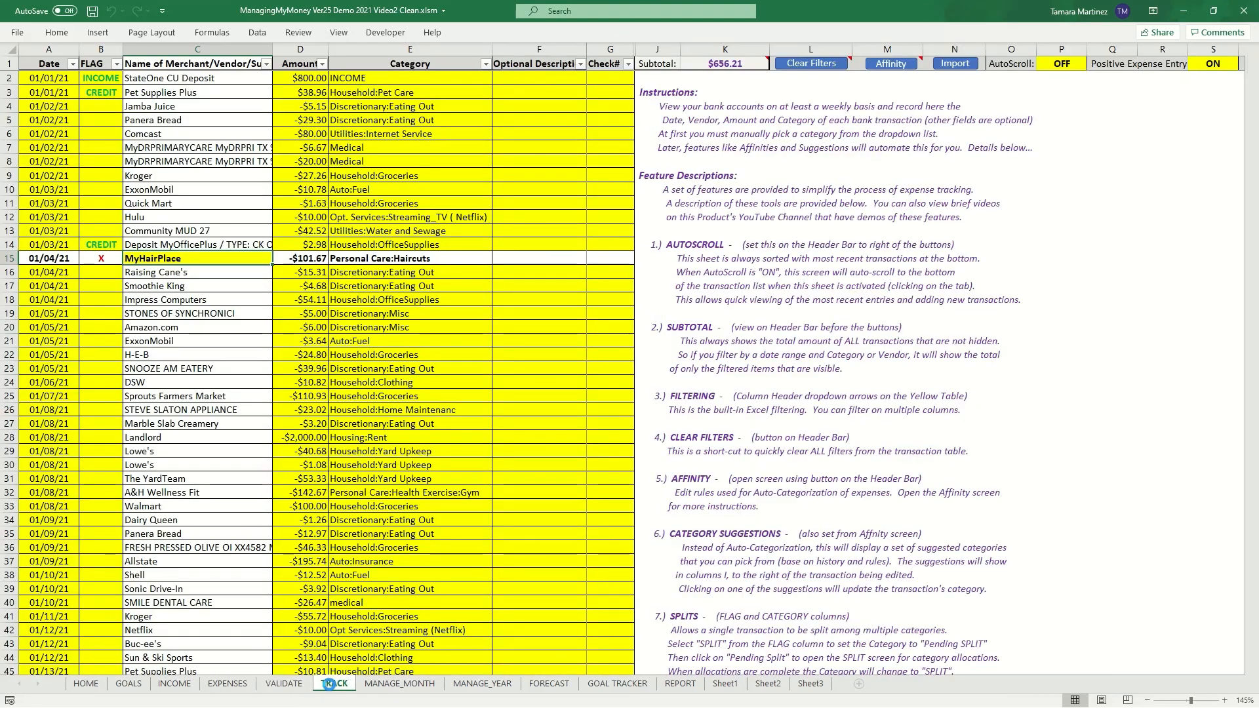
- Set AutoScroll back to ON, then revisit TRACK from the VALIDATE sheet to return to the newest entries
left_click(1061, 66)
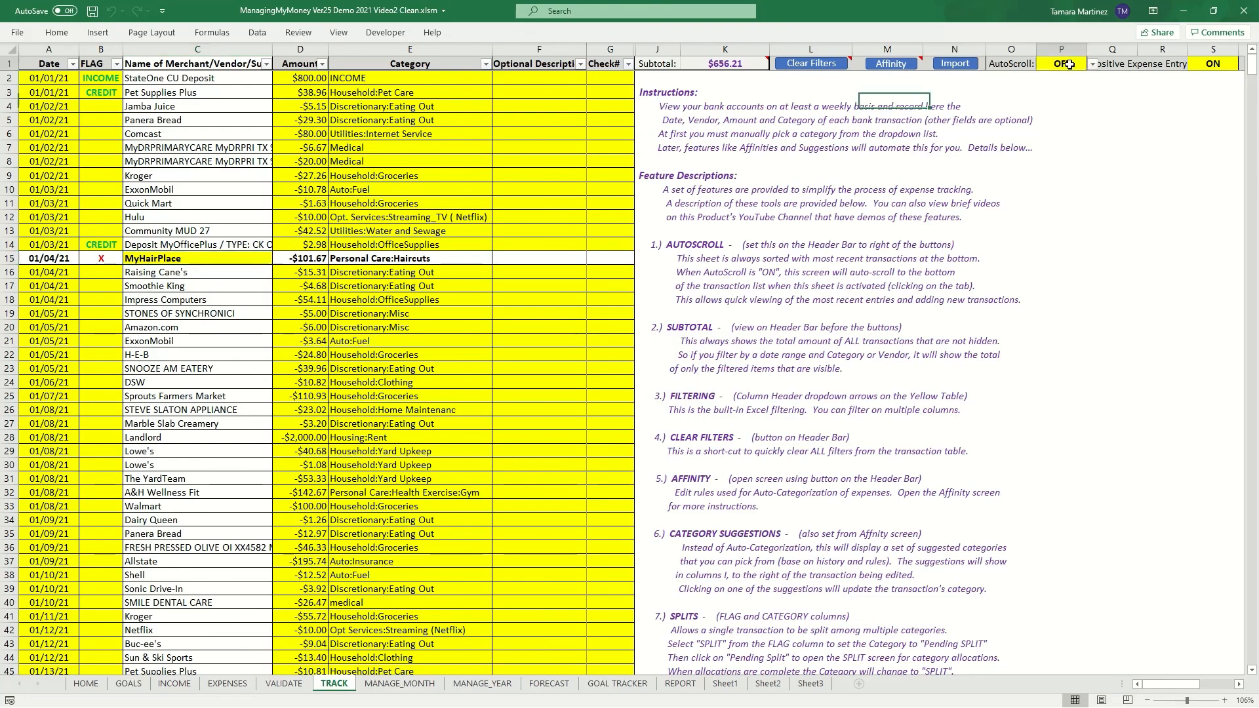
left_click(1092, 65)
left_click(1018, 76)
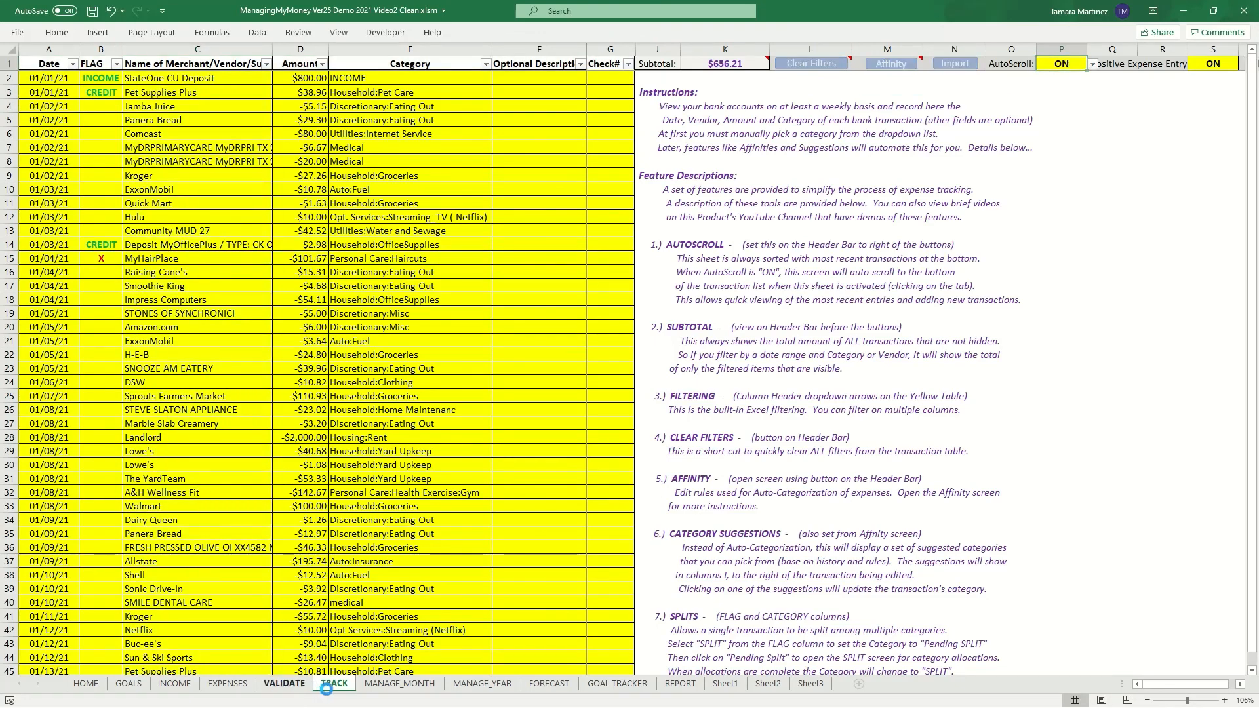
left_click(284, 685)
left_click(332, 685)
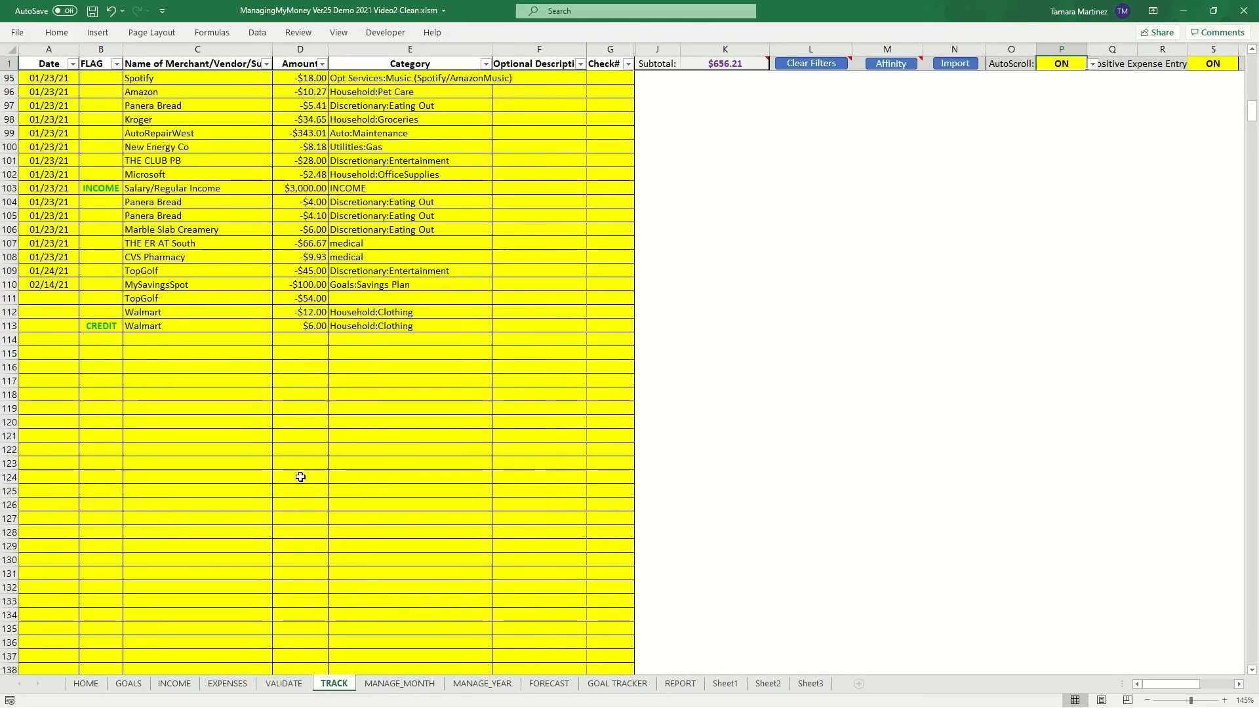